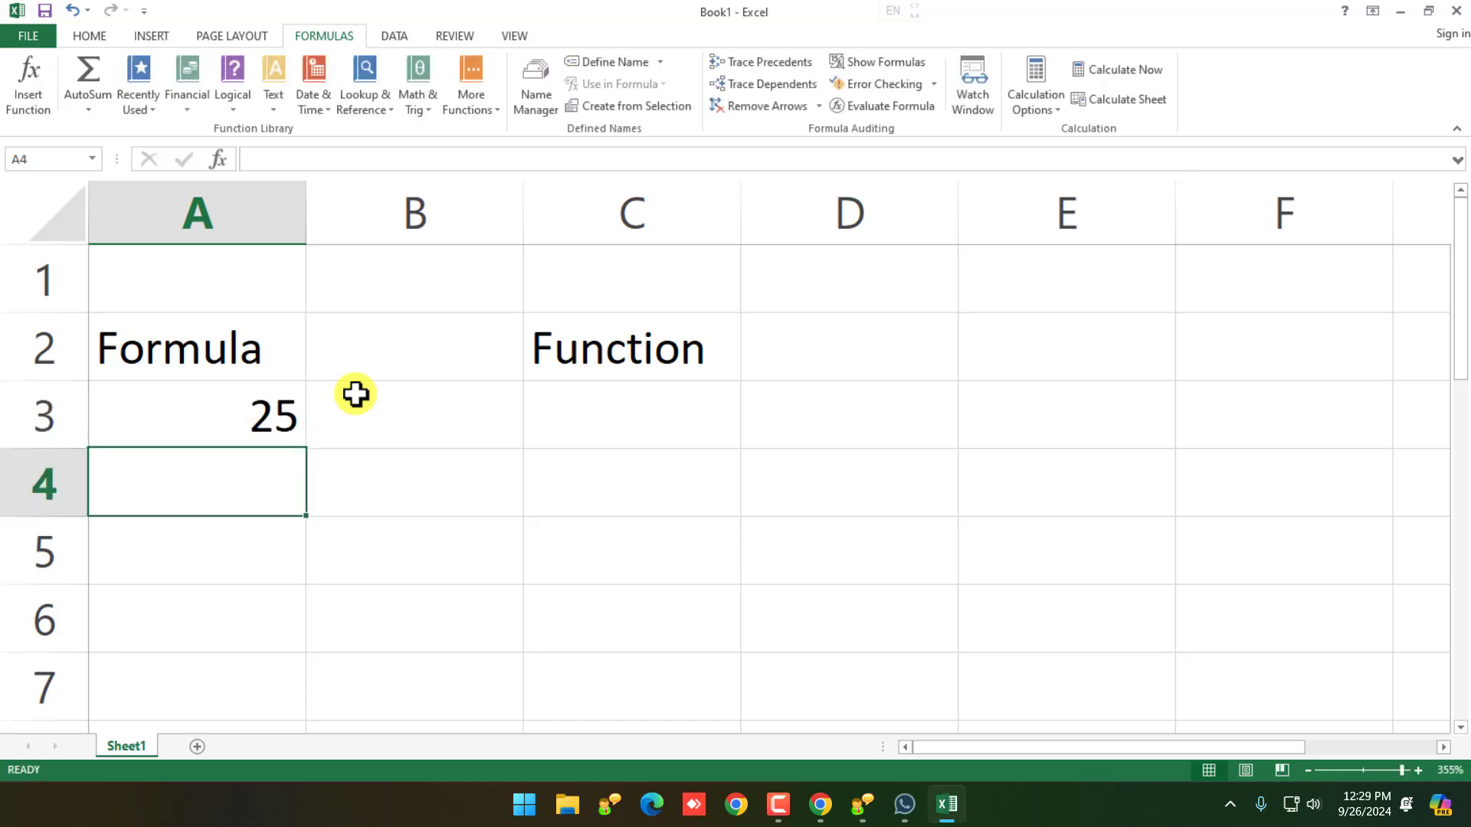
Step: Enter 26 in cell A4 and add the two numbers in A5 with the formula =a3+a4
type("26")
key("Return")
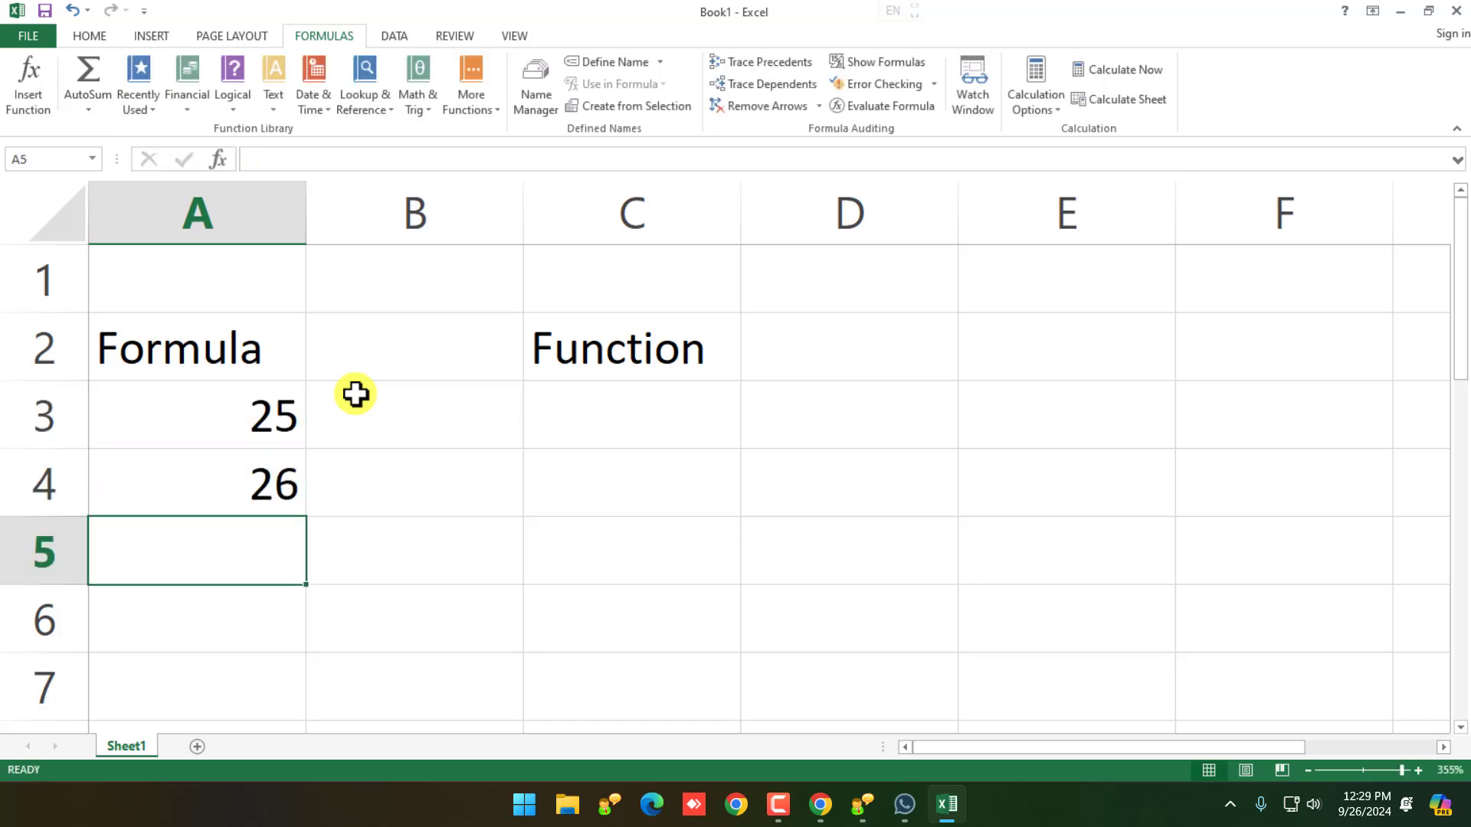
type("=")
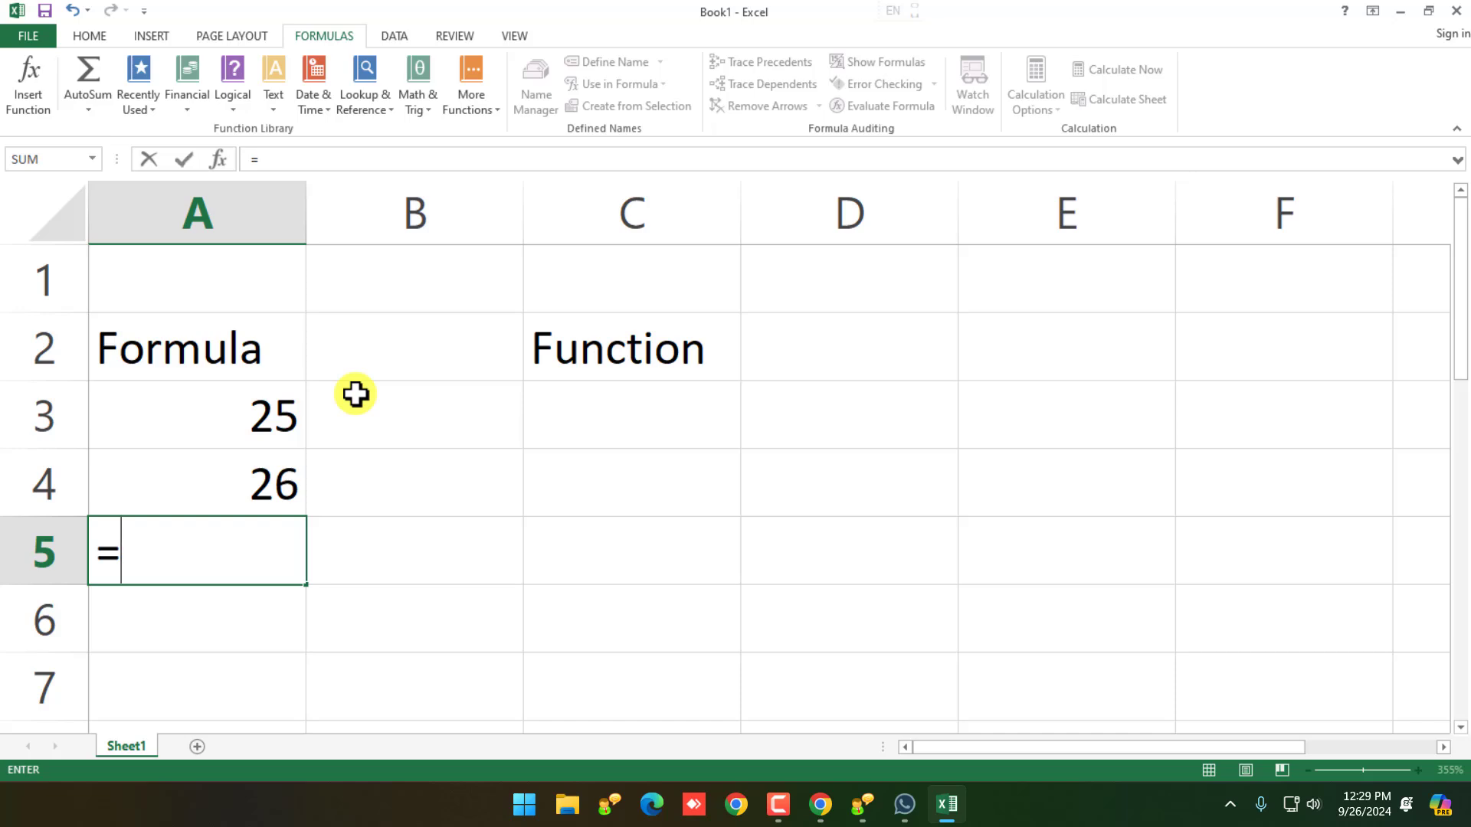
type("a3+")
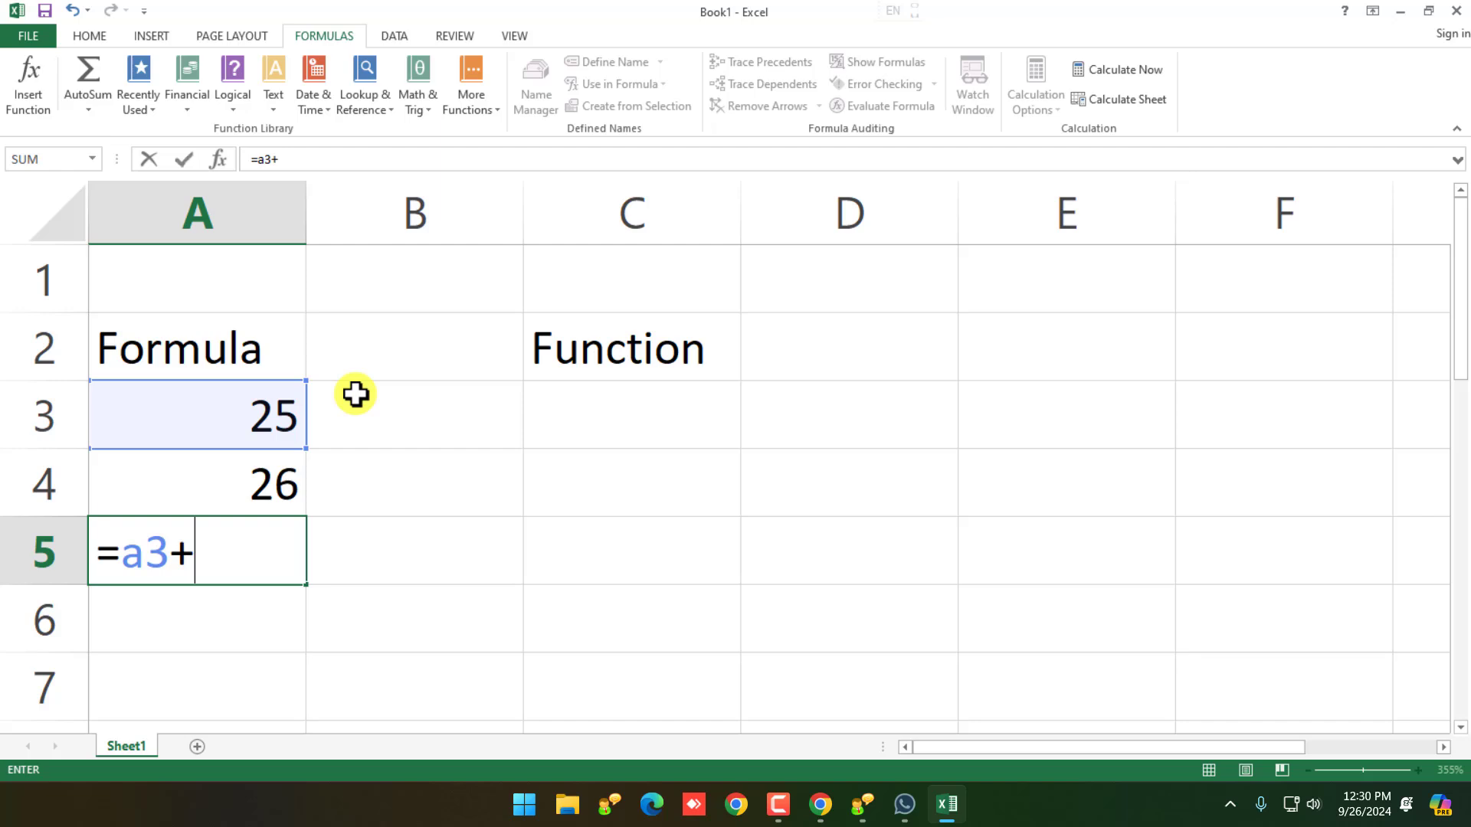
type("a4")
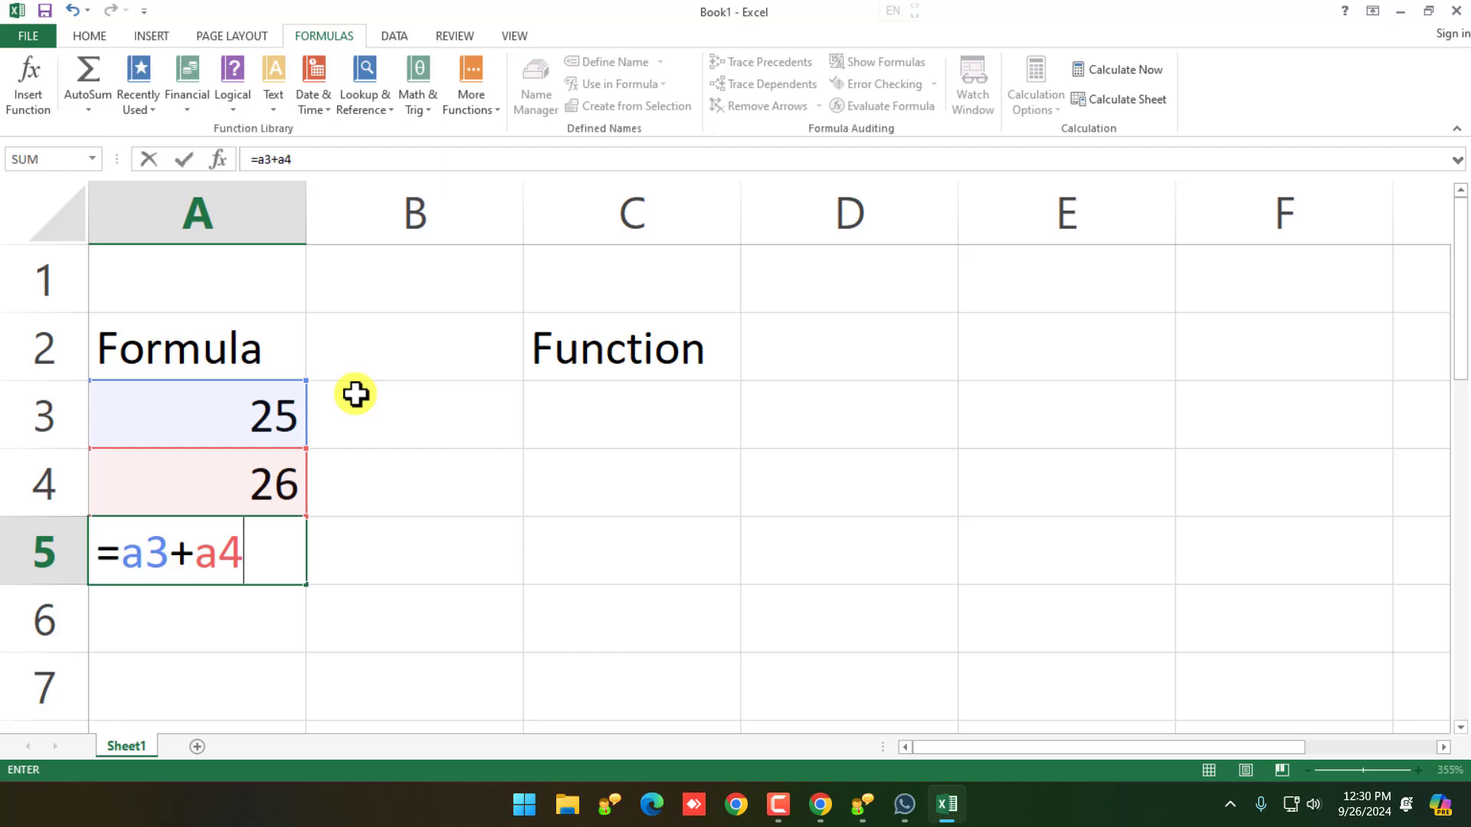
key("Return")
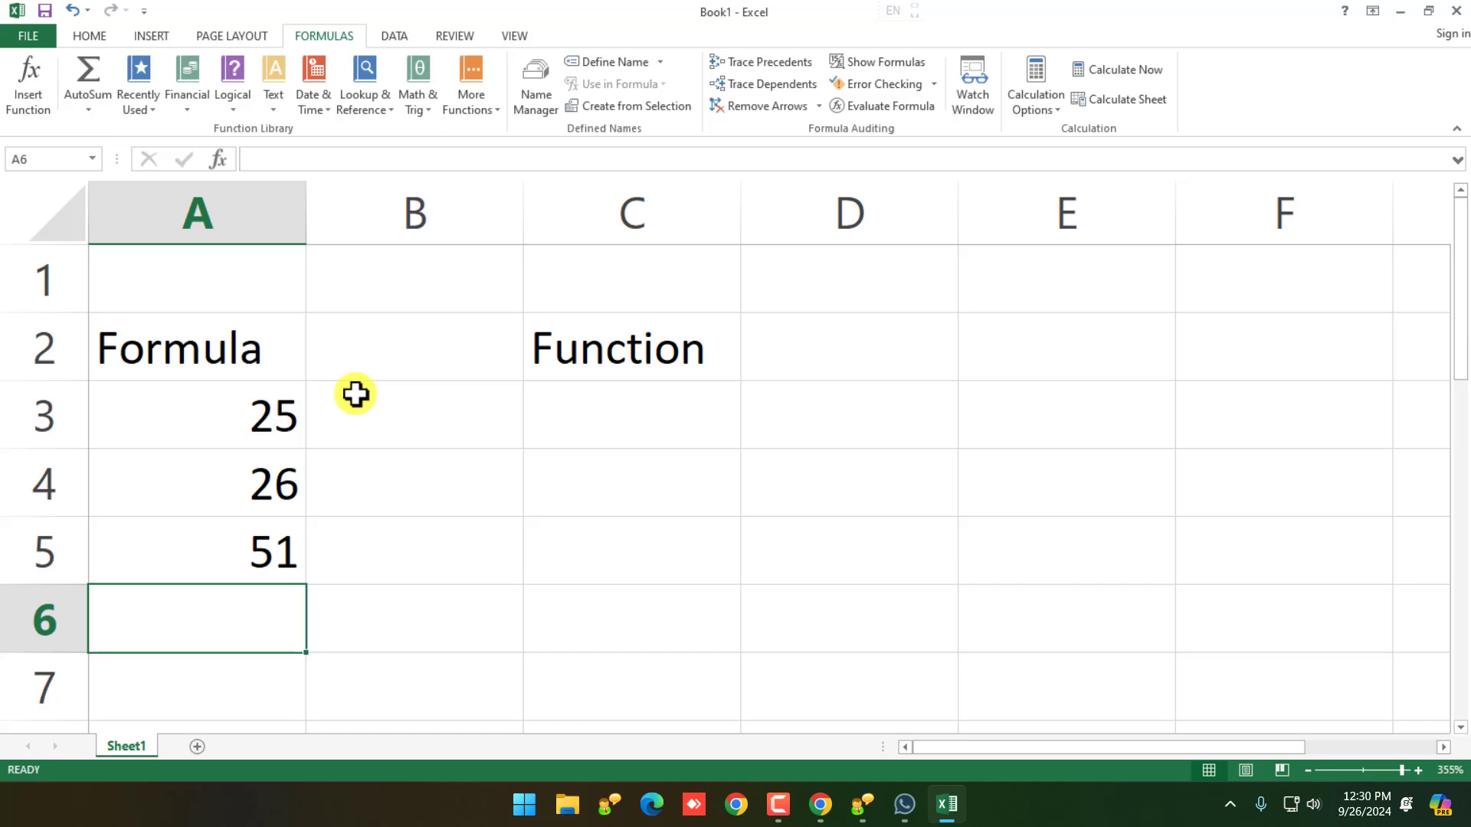
left_click(249, 556)
Step: Enter 26 and 25 in cells C3 and C4 under the Function heading
left_click(610, 447)
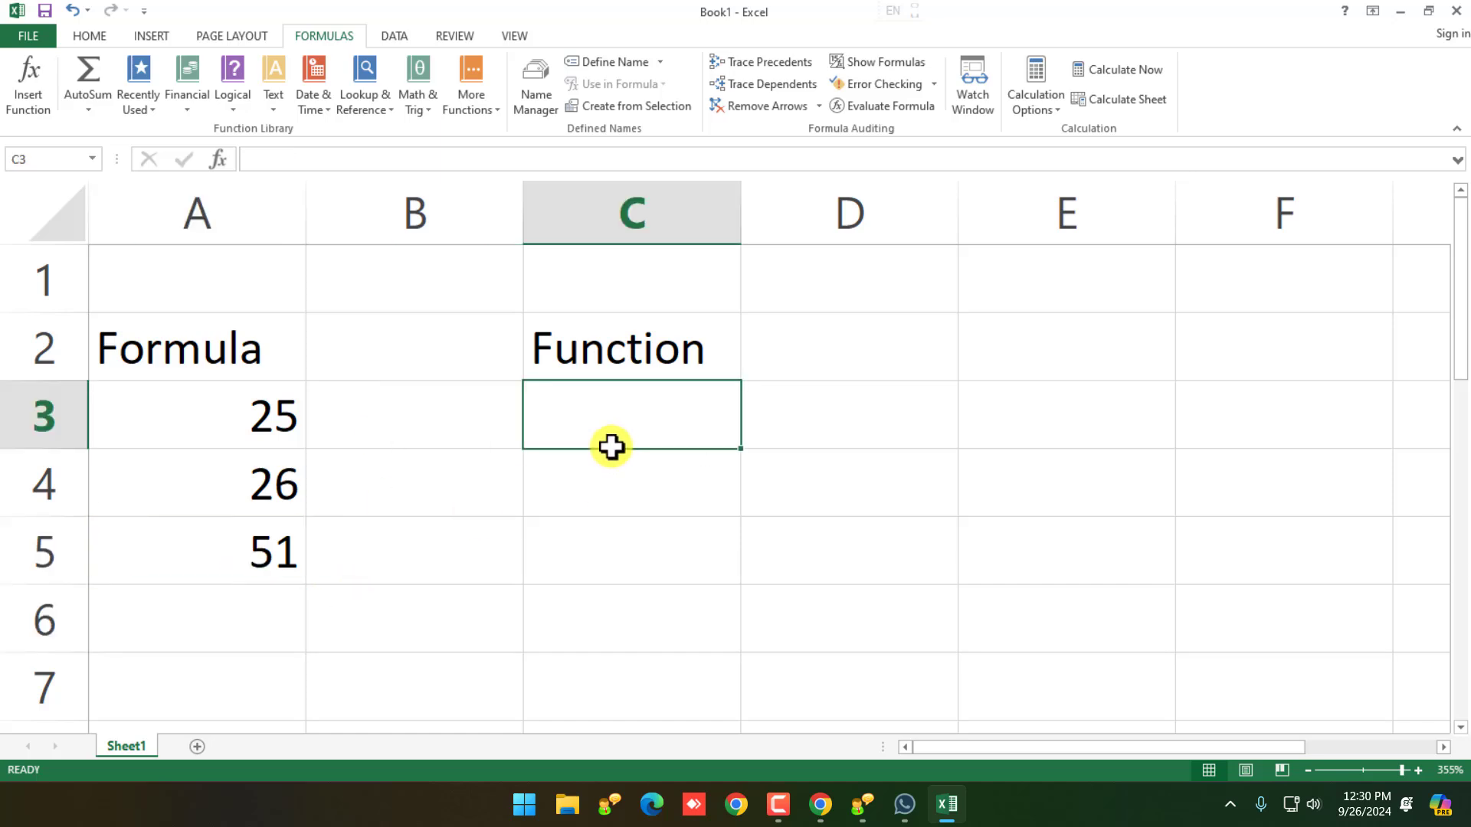
type("26")
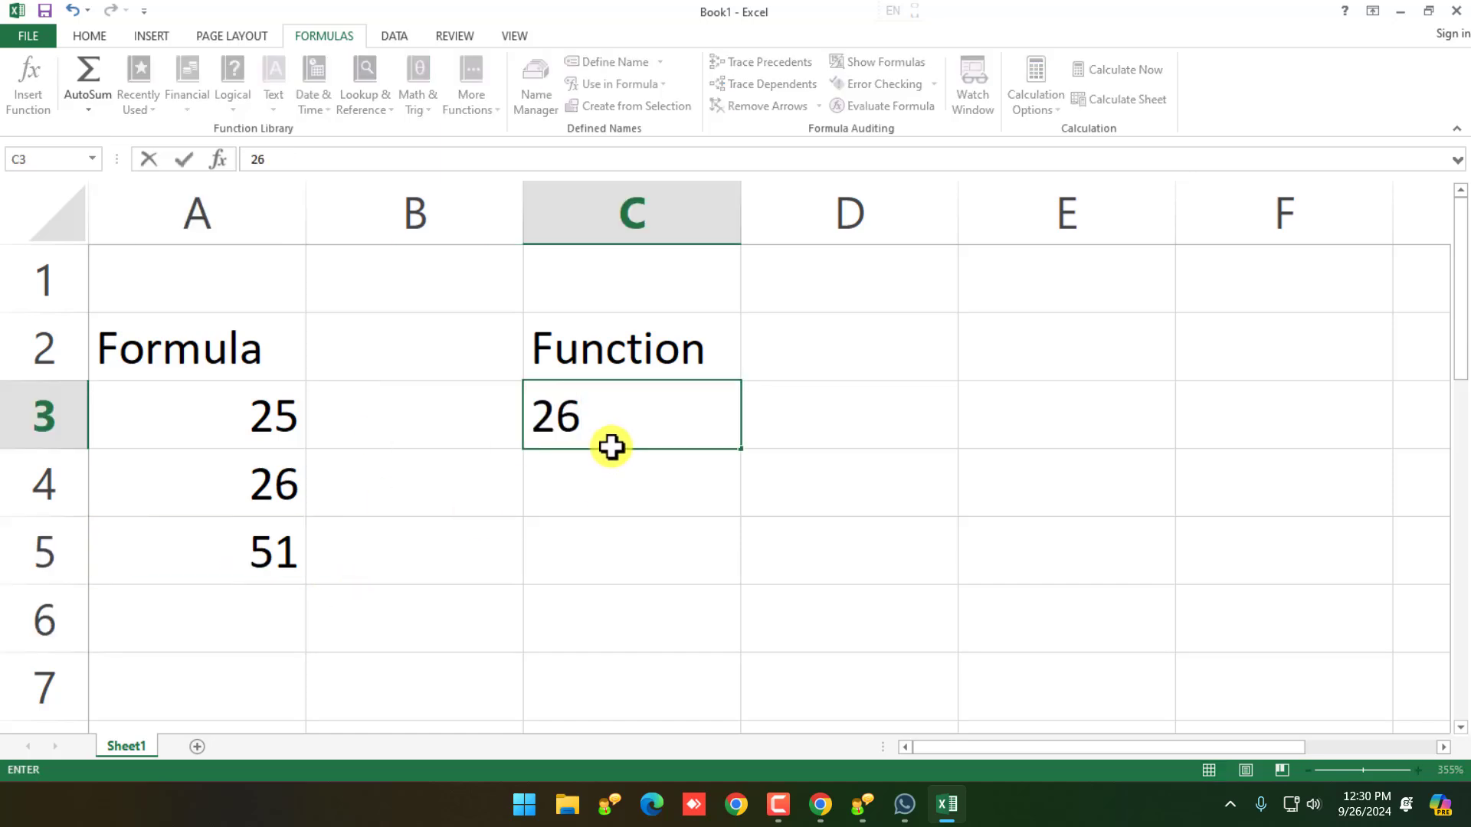
key("Return")
type("25")
key("Return")
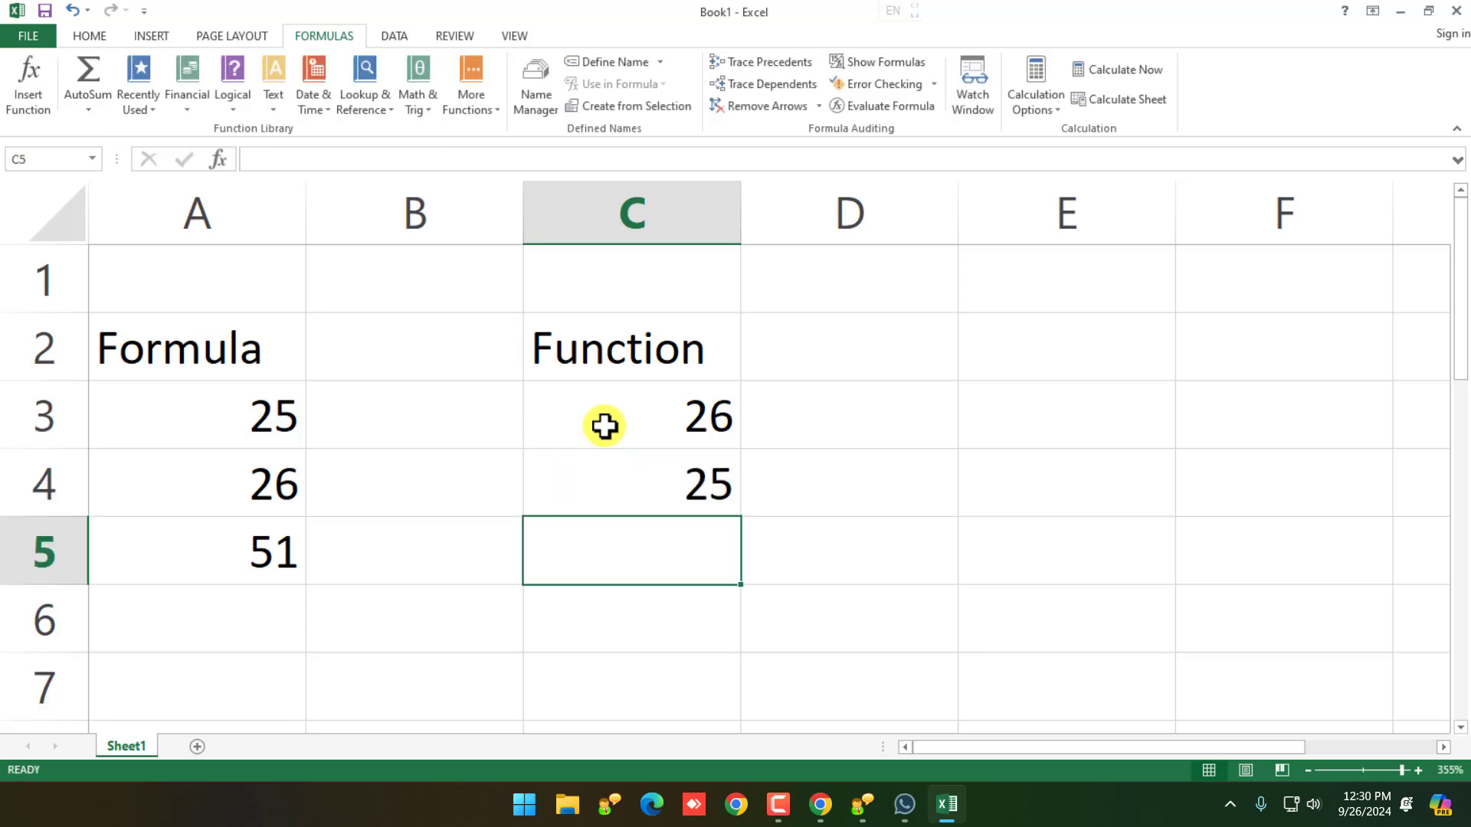
Step: Total the two Function values in cell C5 with =sum(c3,c4)
type("=sum")
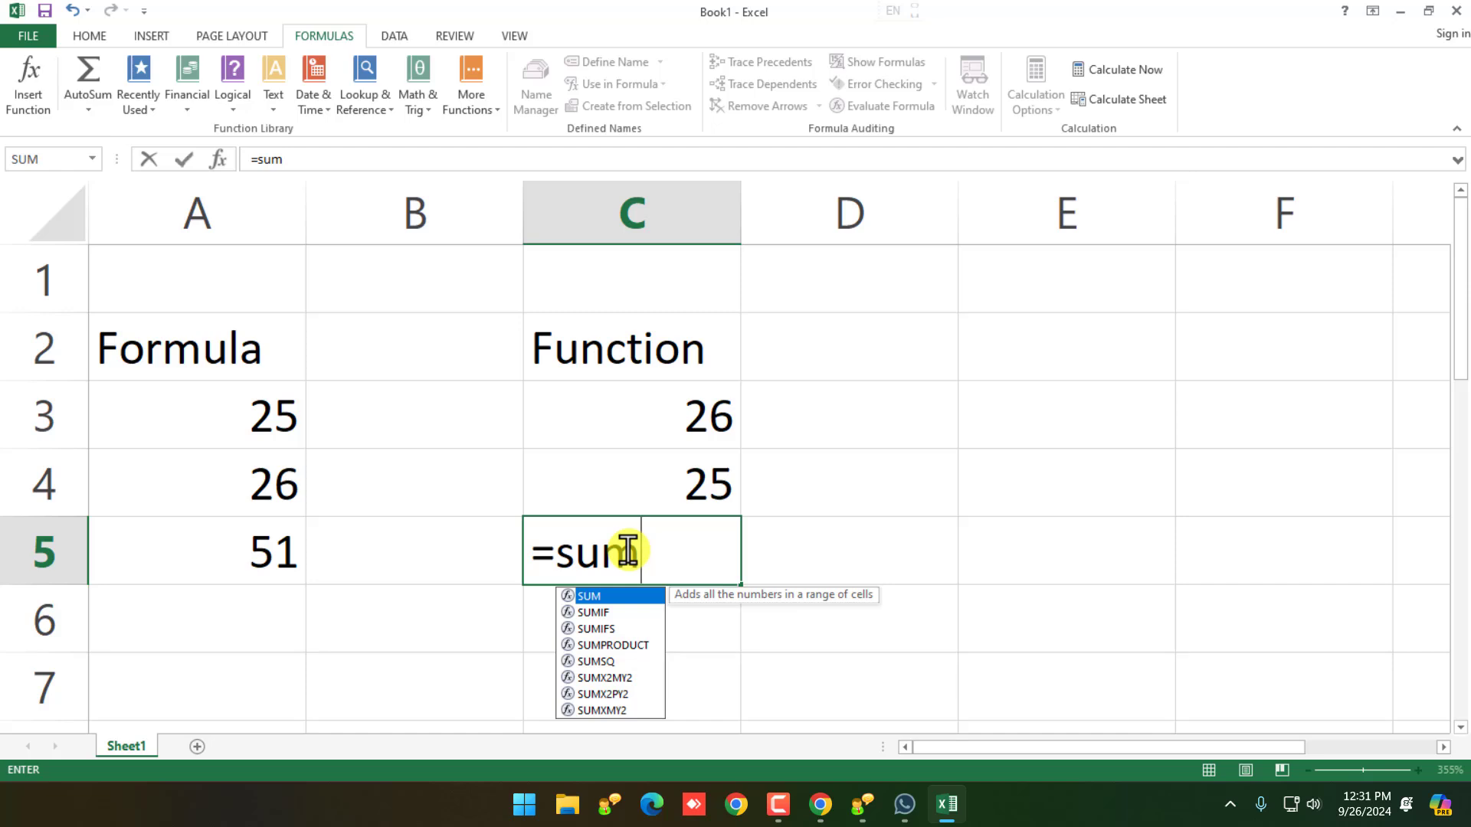
type("(")
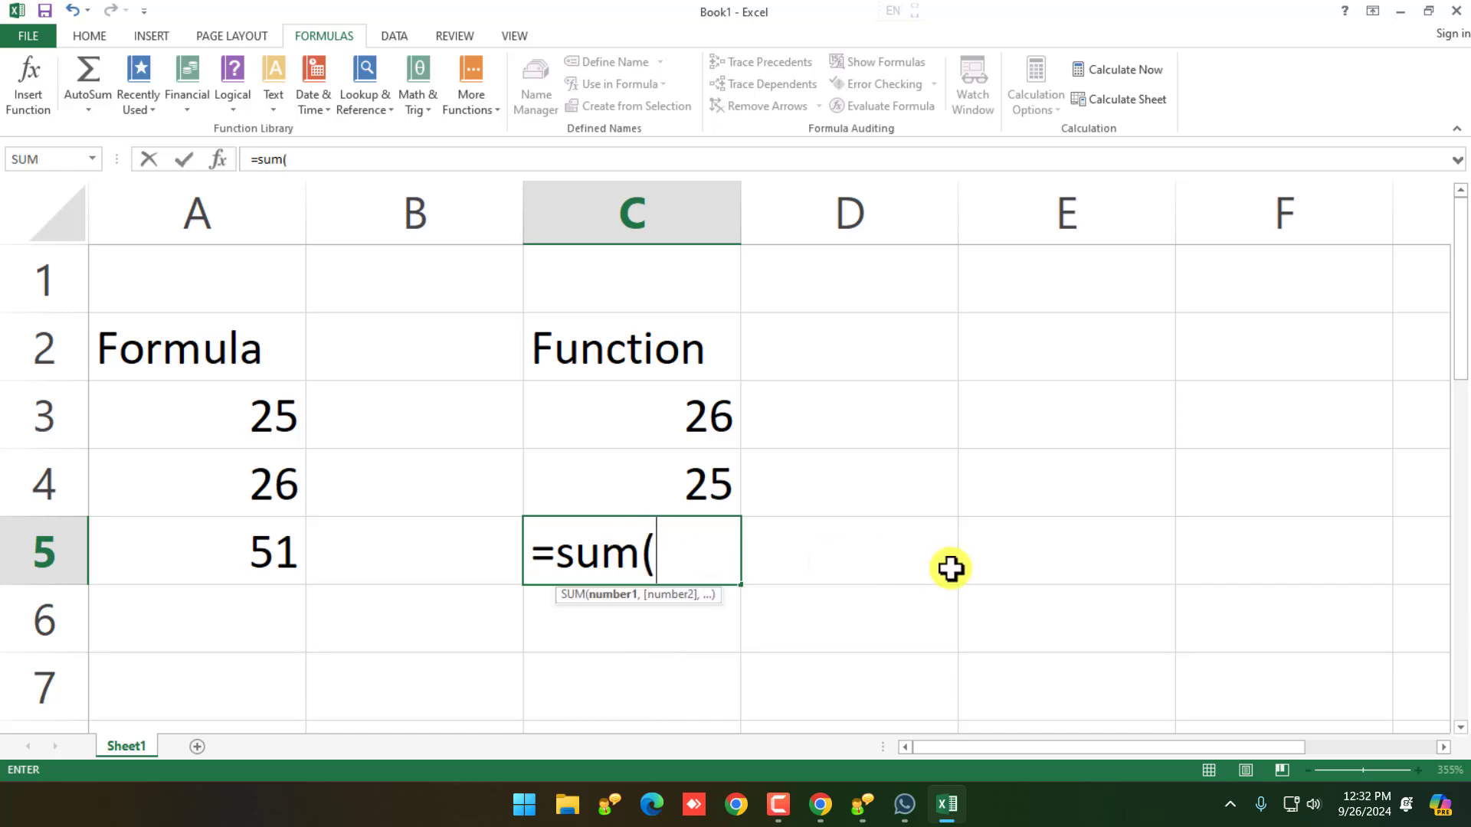
type(")")
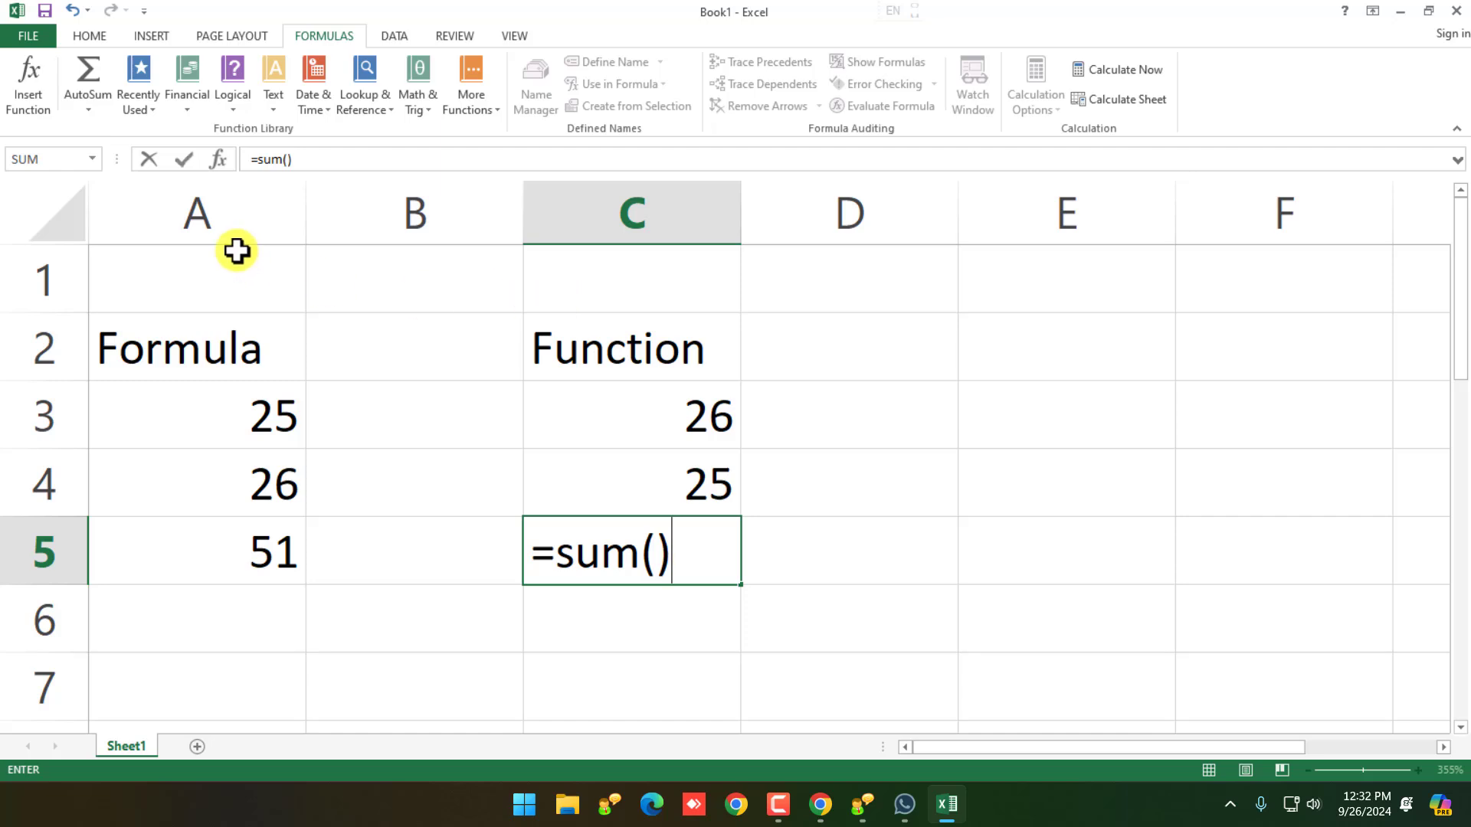
key("BackSpace")
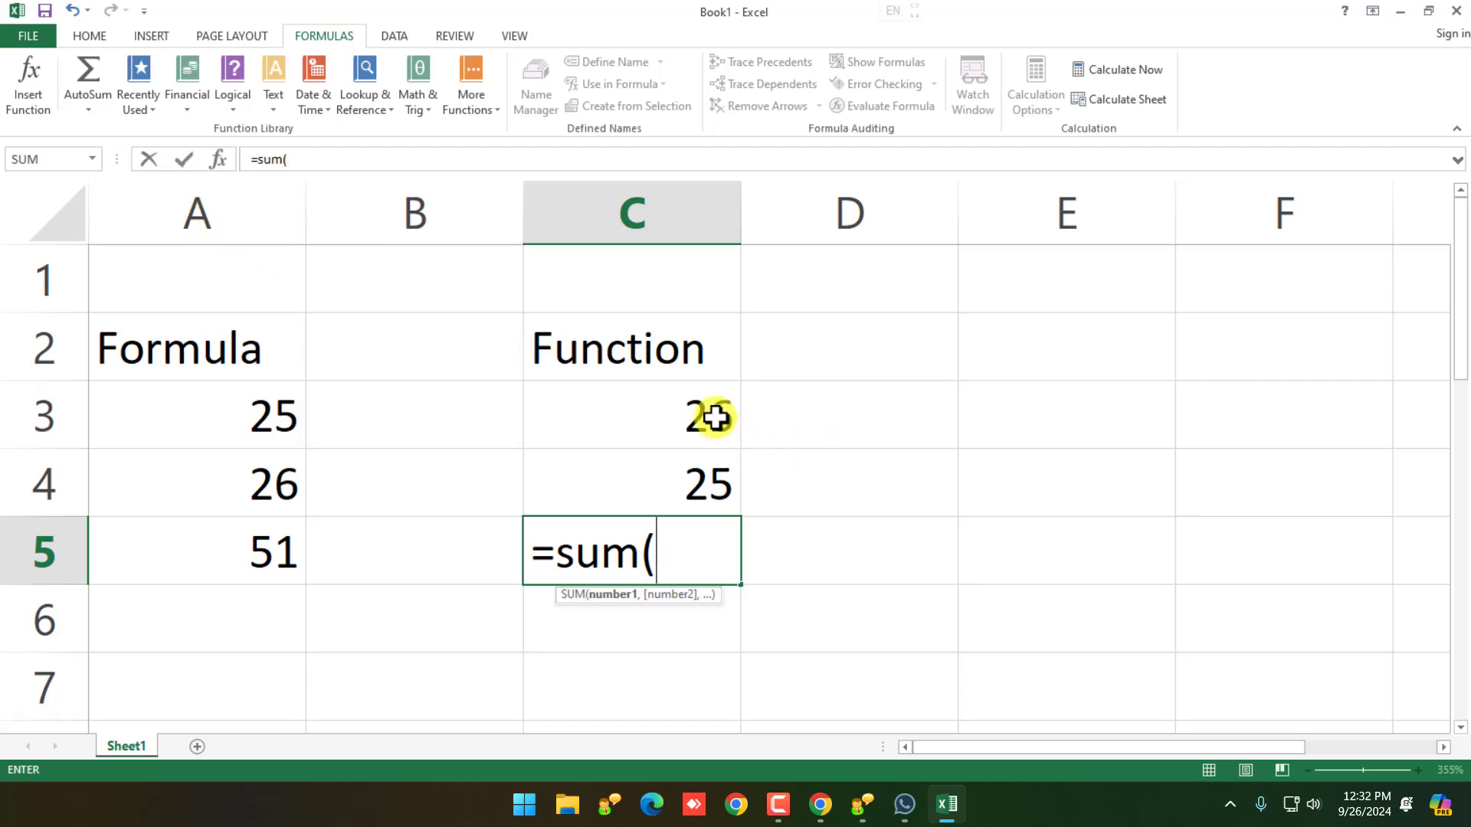
type("3")
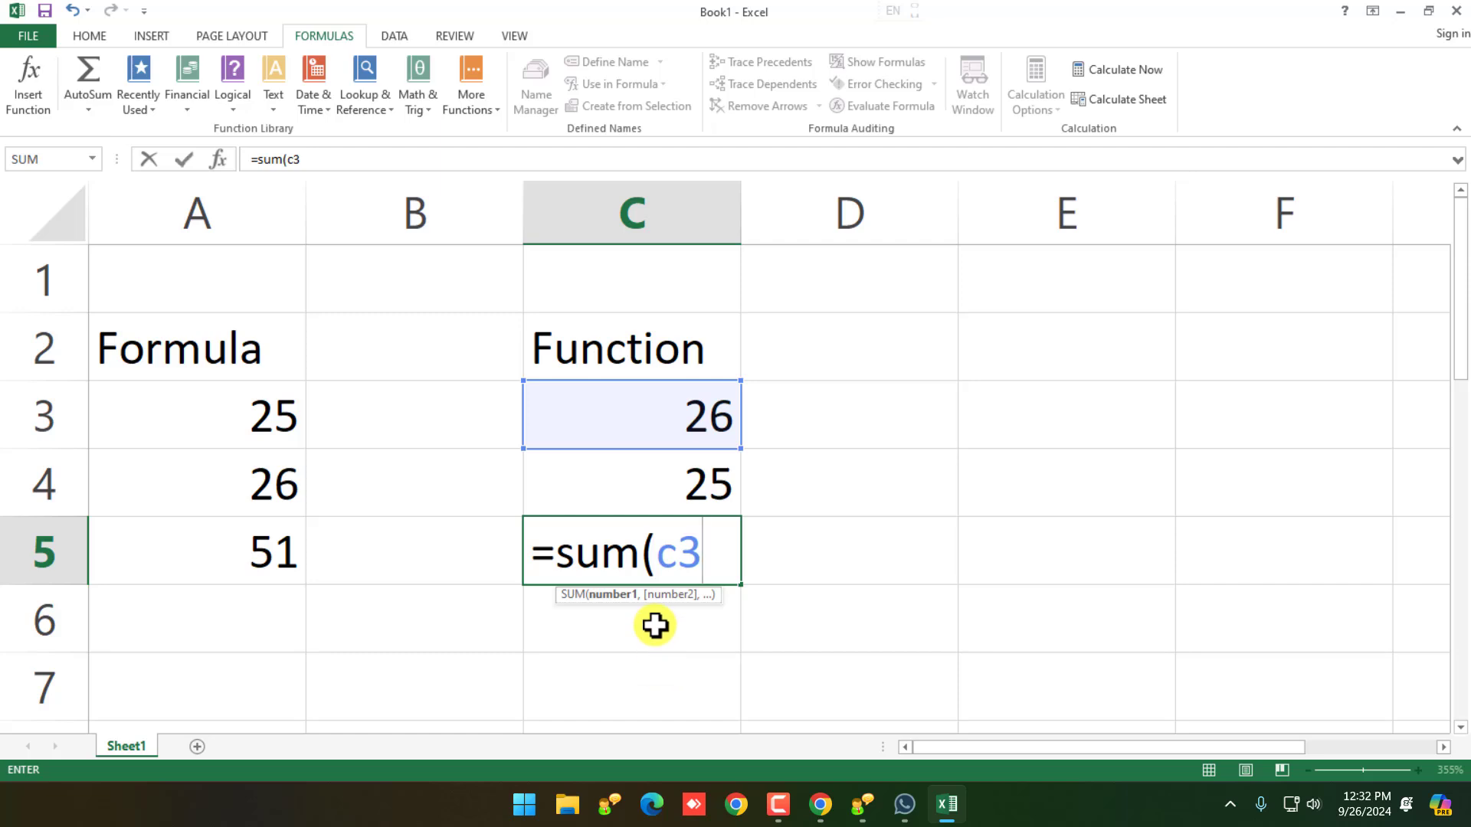
type(",c")
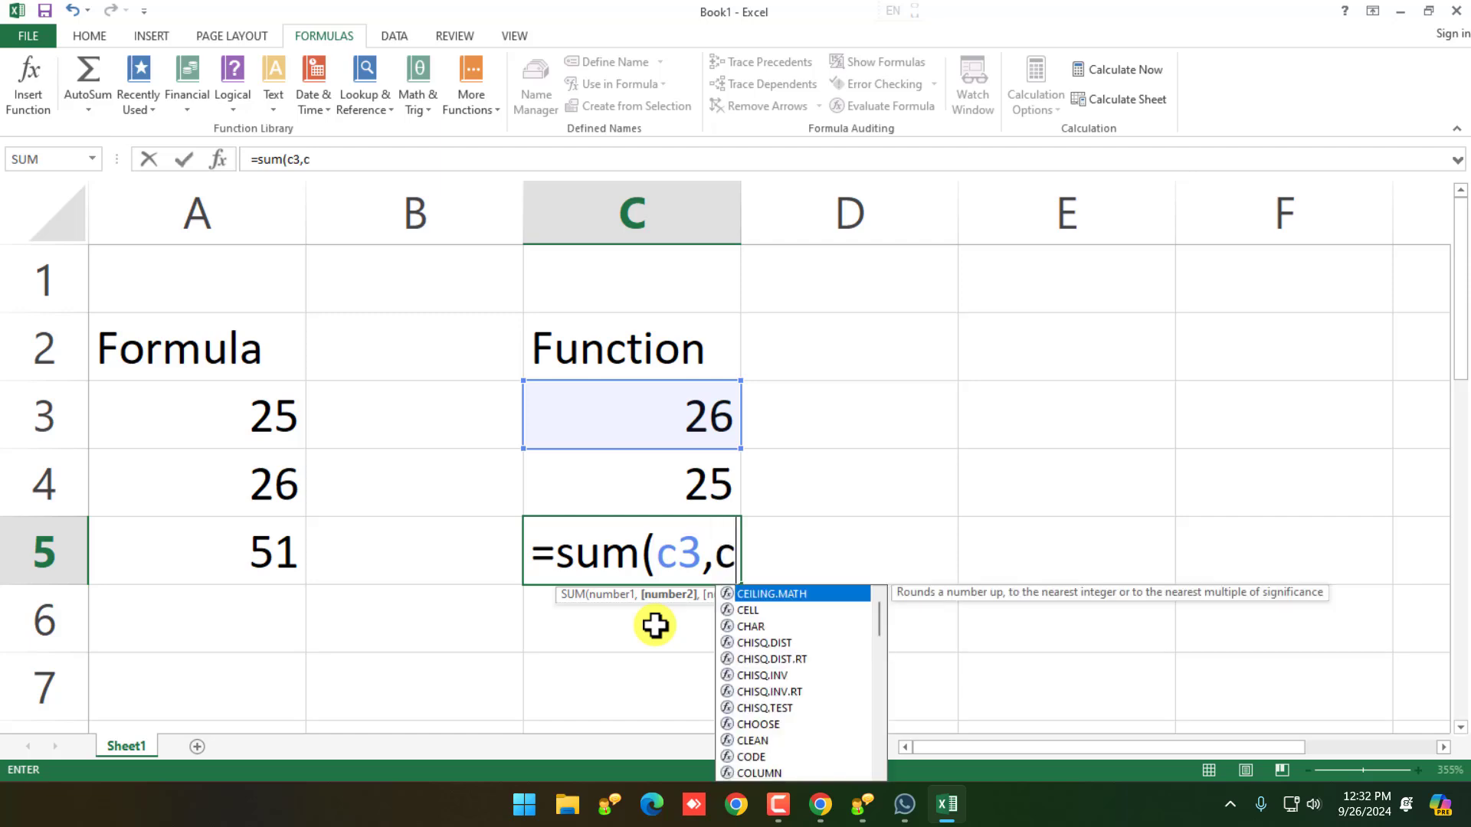
key("BackSpace")
type("c4")
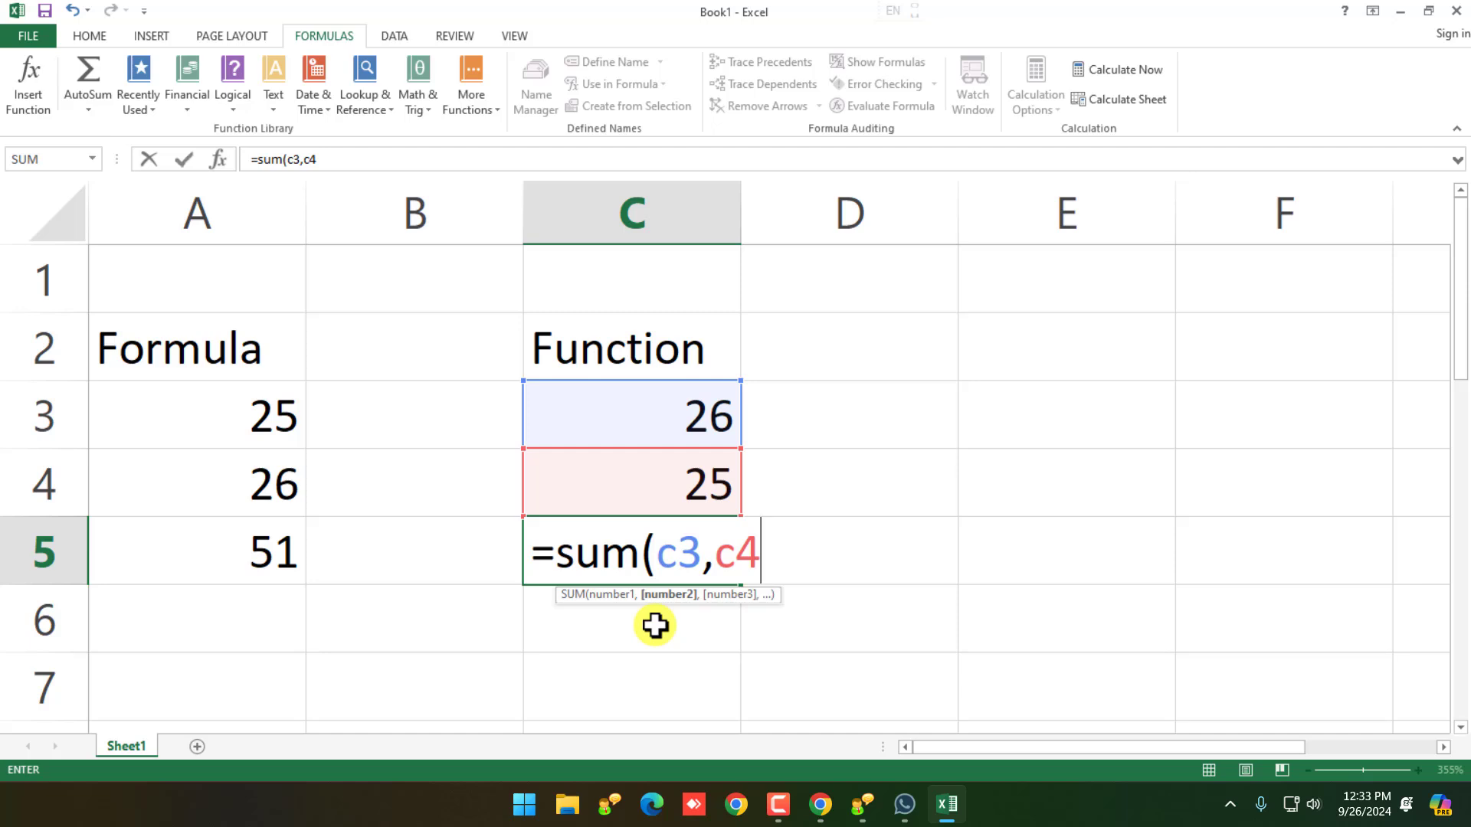
type(")")
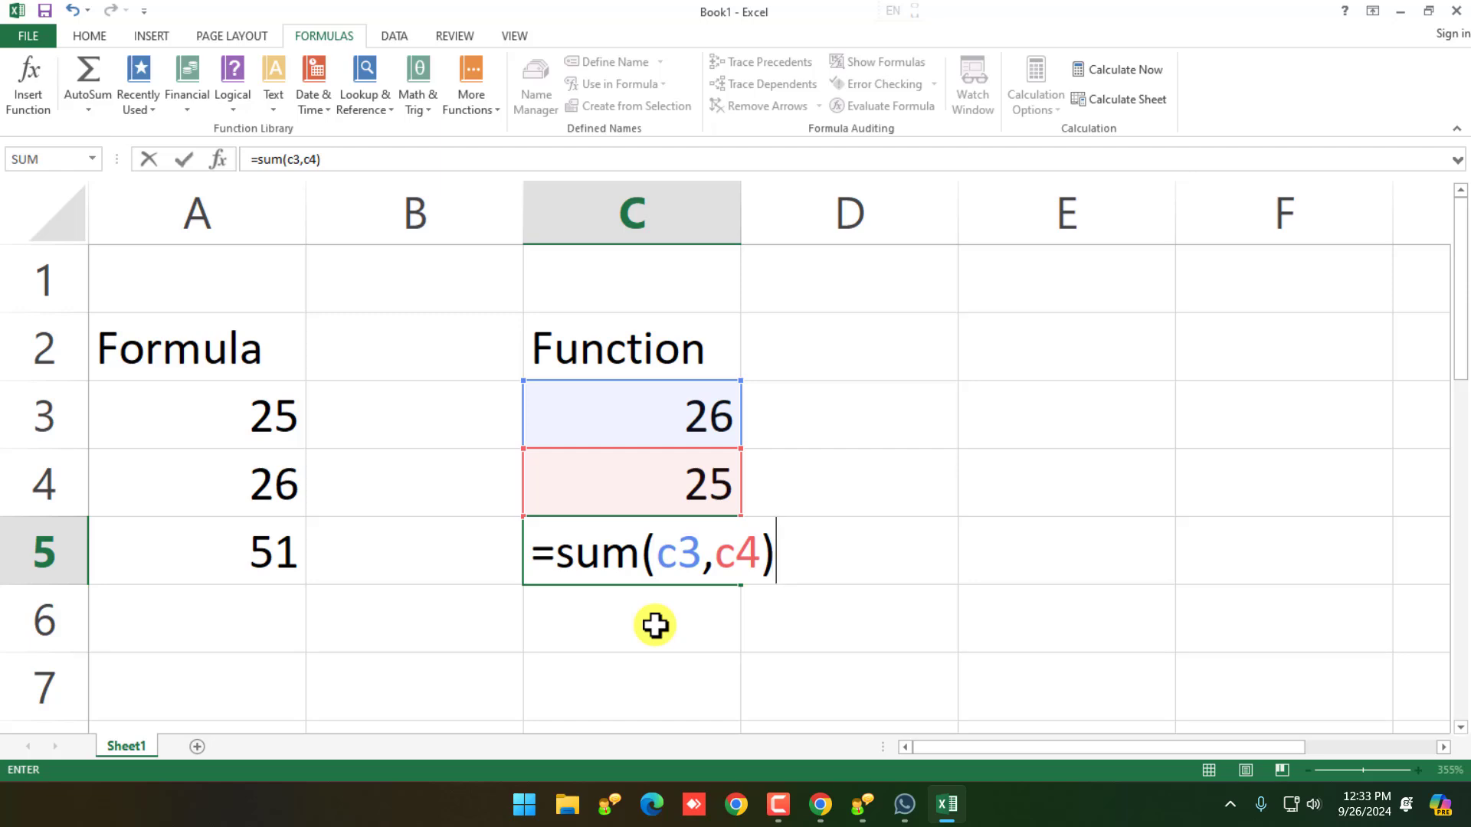
key("Return")
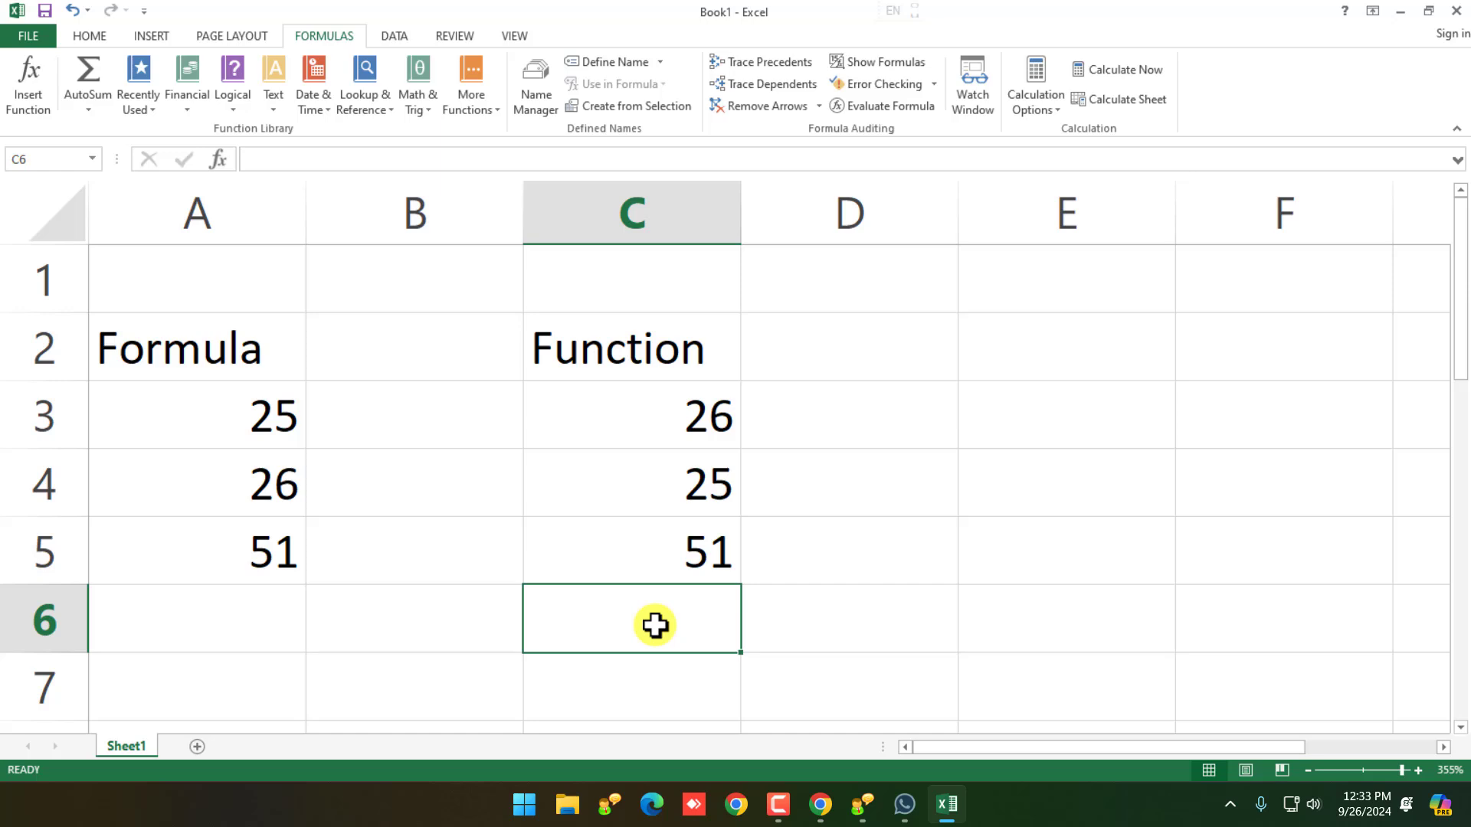
Step: Change the second number in the Formula column, cell A4, to 30
key("Up")
key("Up")
key("Left")
key("Left")
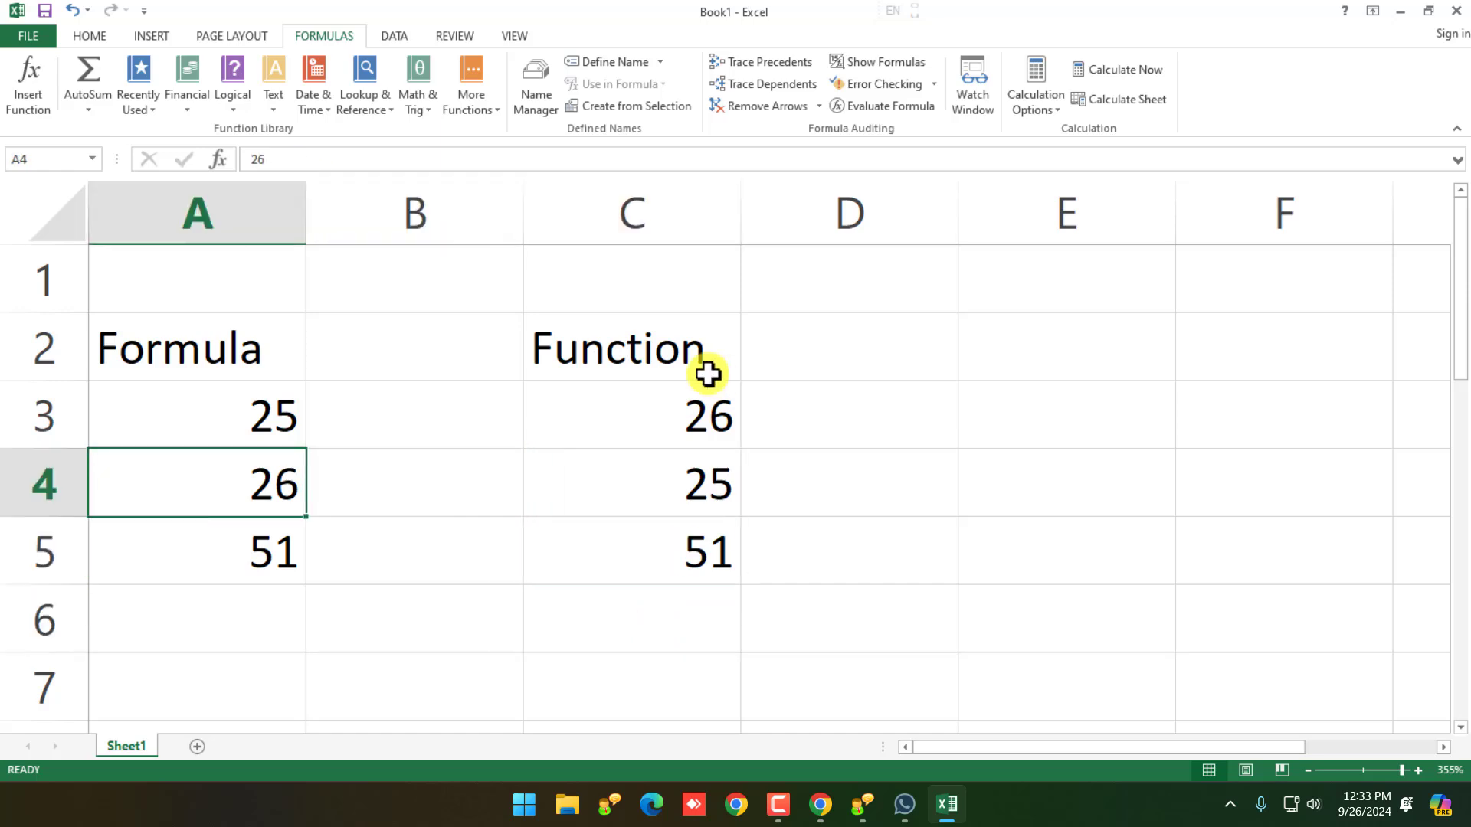
type("30")
key("Return")
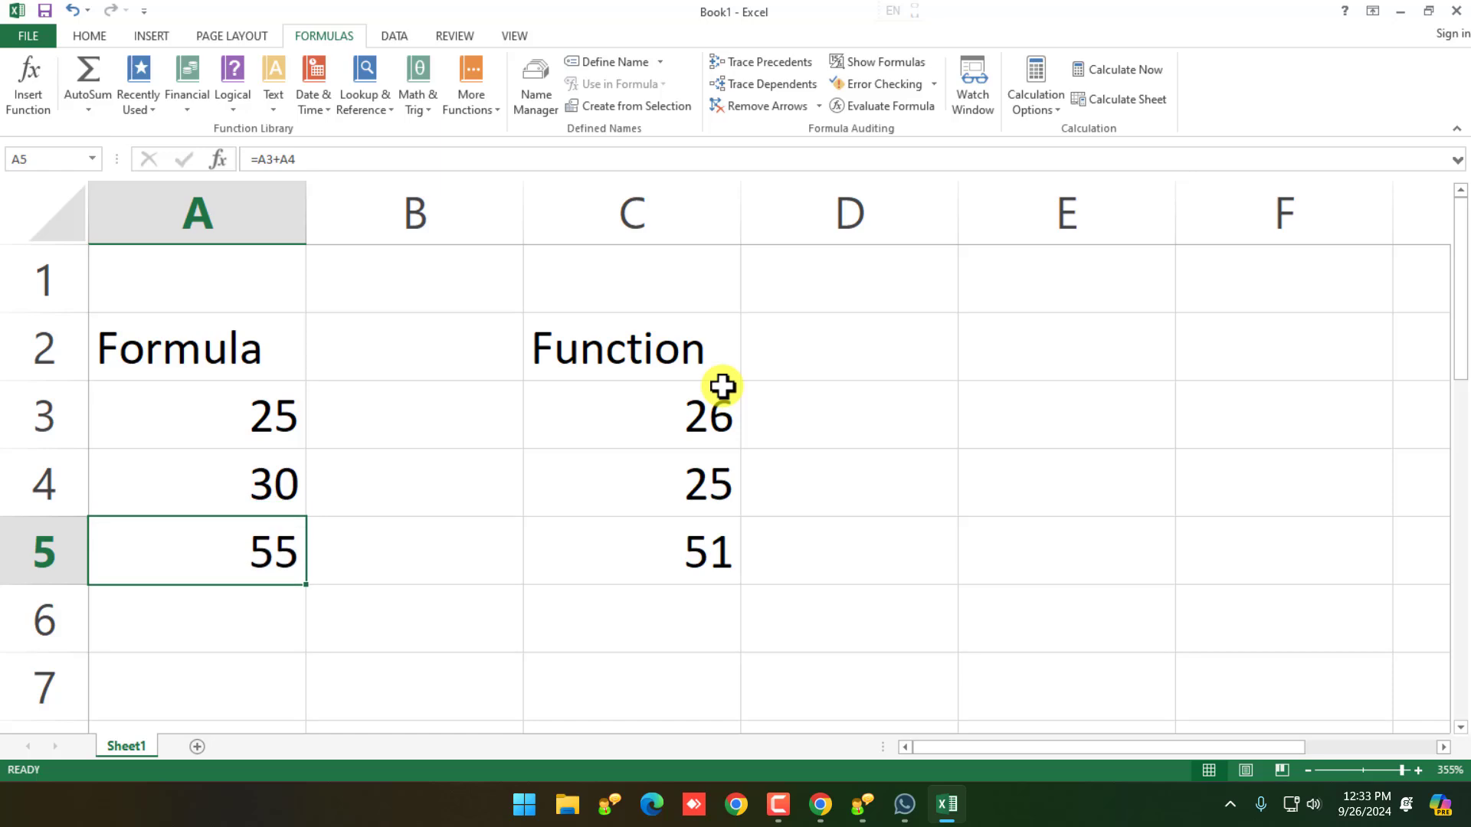
Step: Change the second number in the Function column, cell C4, to 65
key("Right")
key("Right")
key("Right")
key("Up")
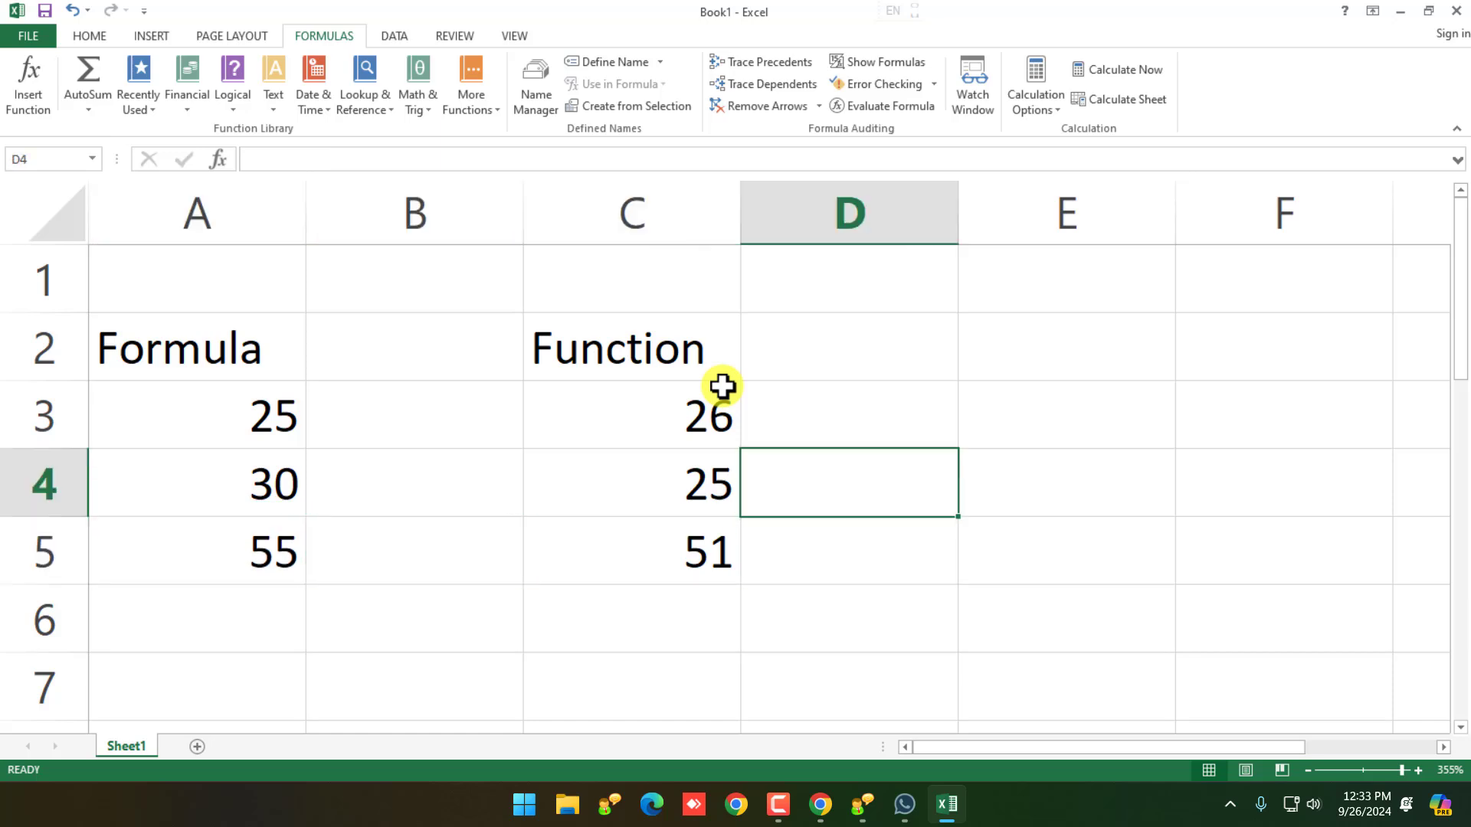
key("Left")
type("65")
key("Return")
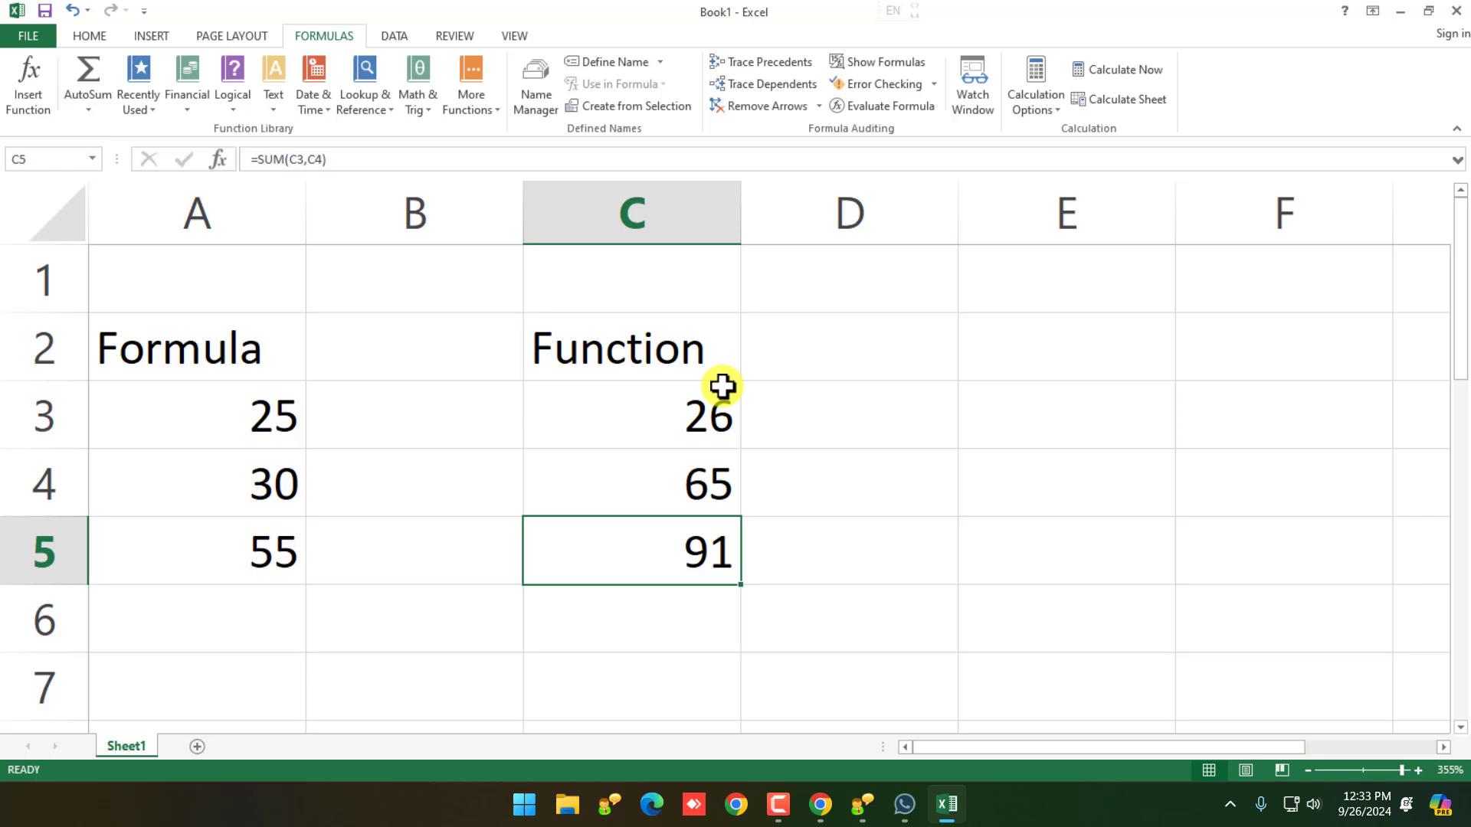
Step: Enter the numbers 26, 25, 28, 26, 27 and 26 down cells A7 to A12
scroll(582, 482, "down", 1)
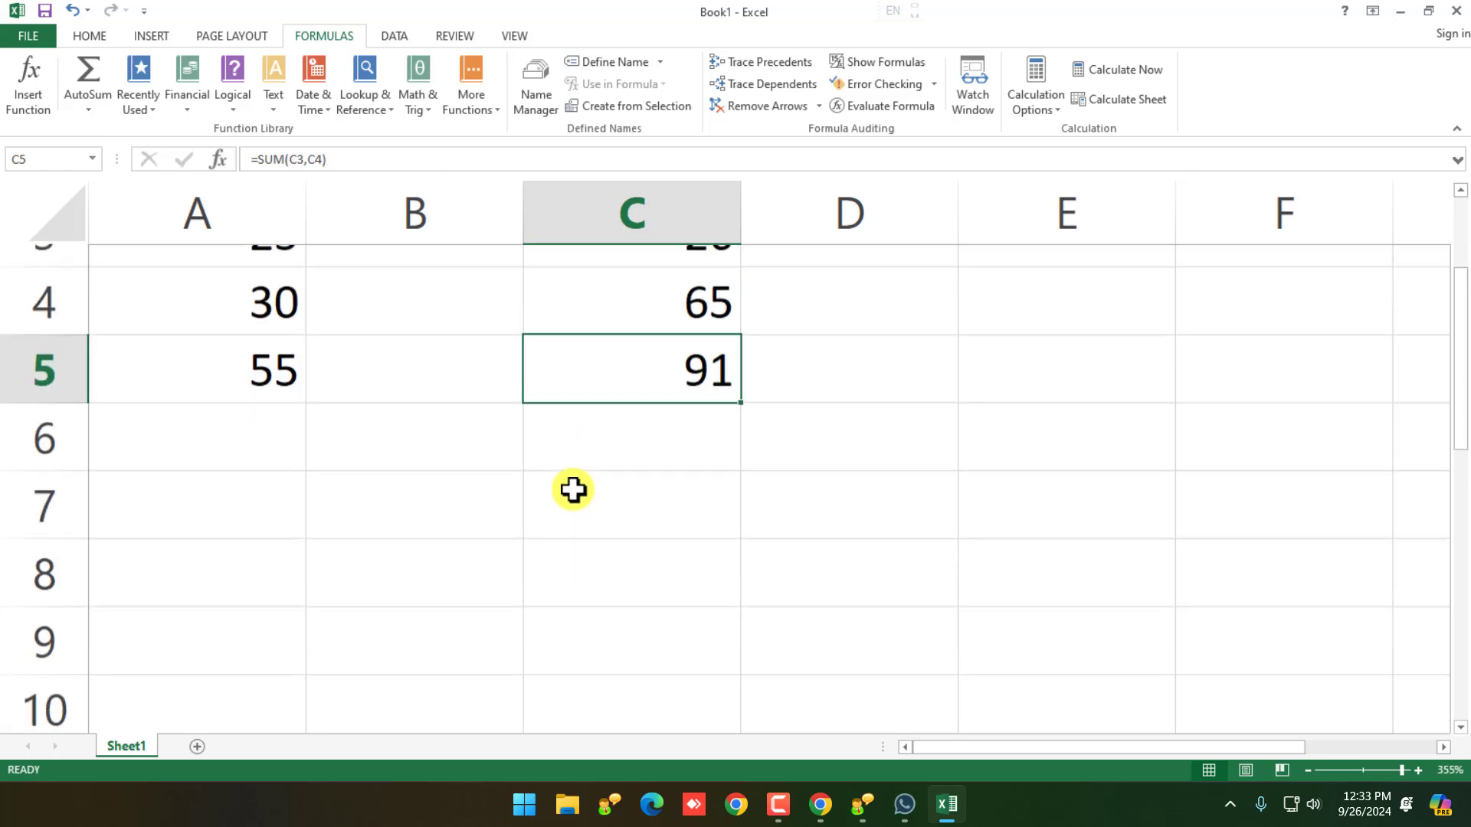
left_click(300, 508)
type("26")
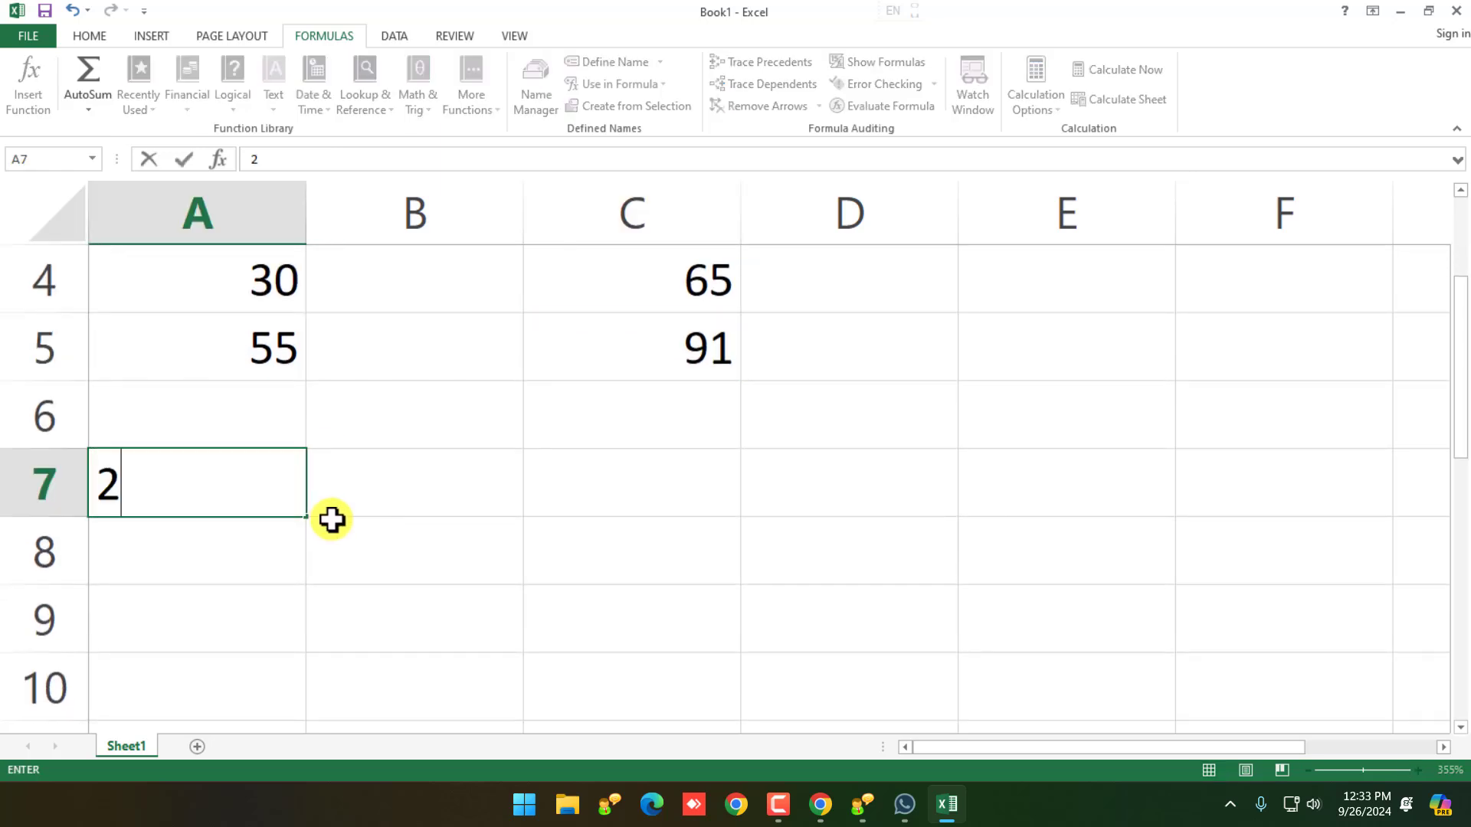
key("Return")
type("25")
key("Return")
type("28")
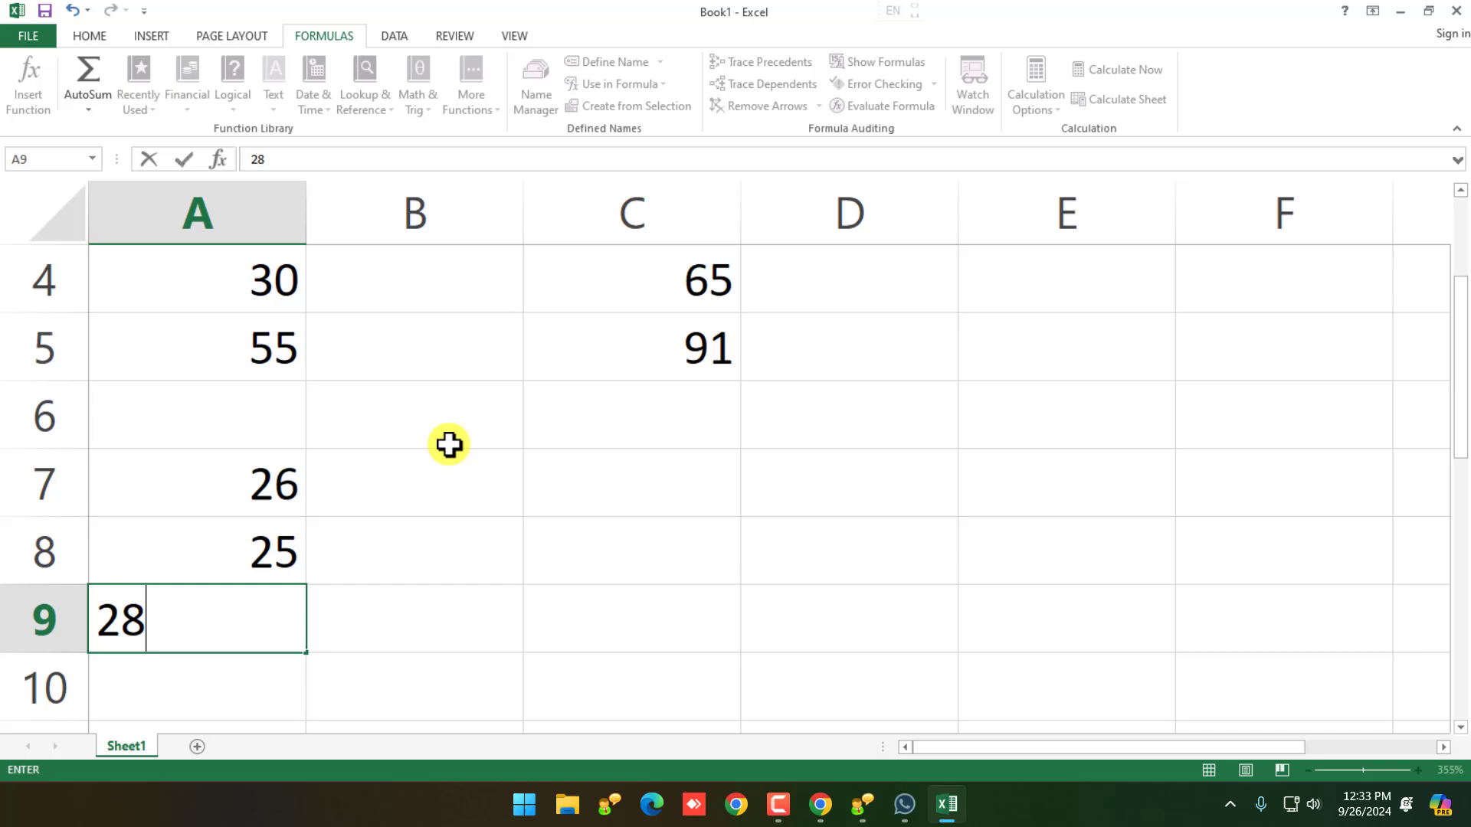
key("Return")
type("26")
key("Return")
type("27")
key("Return")
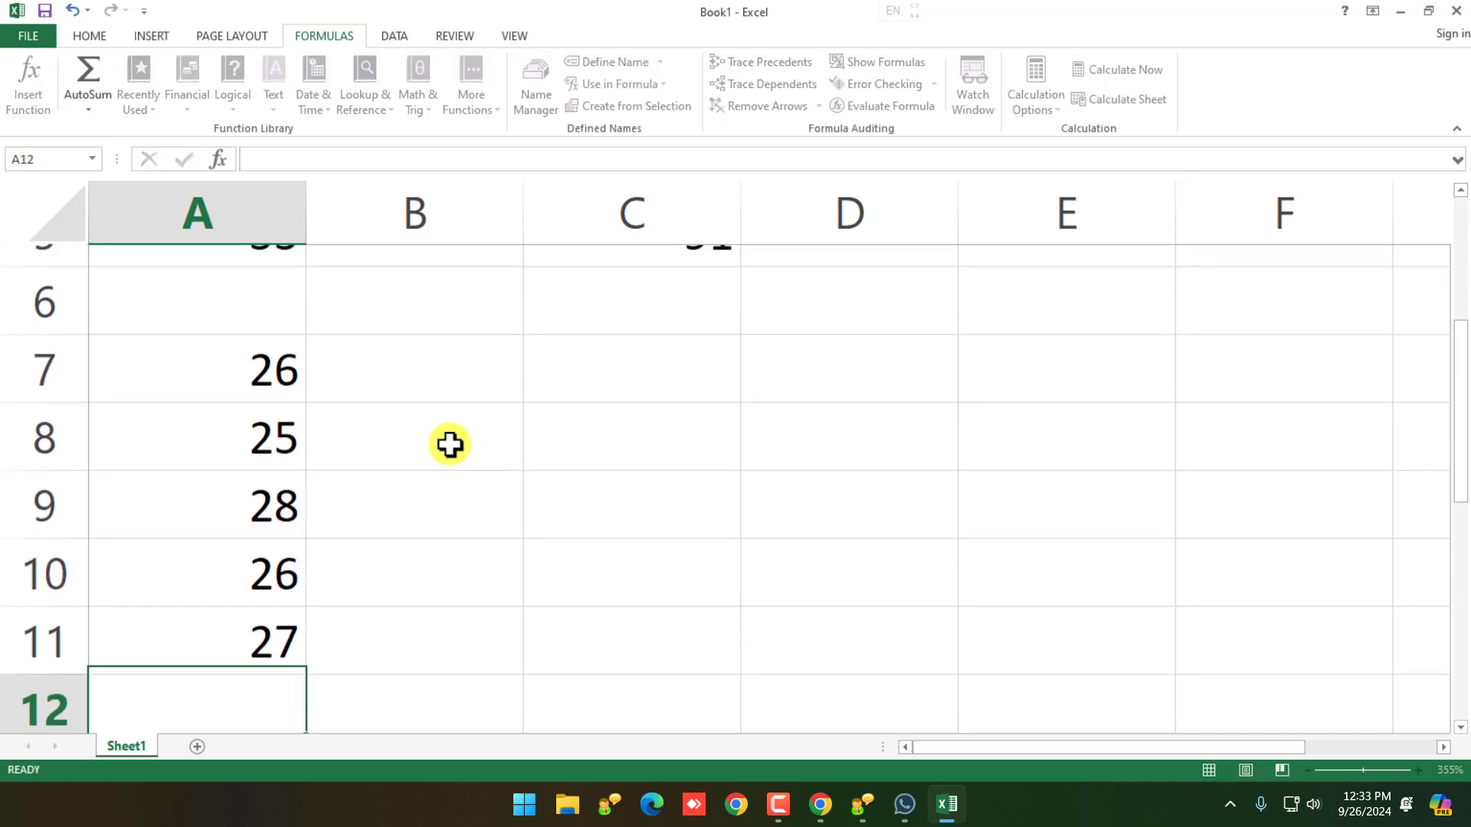
type("26")
key("Return")
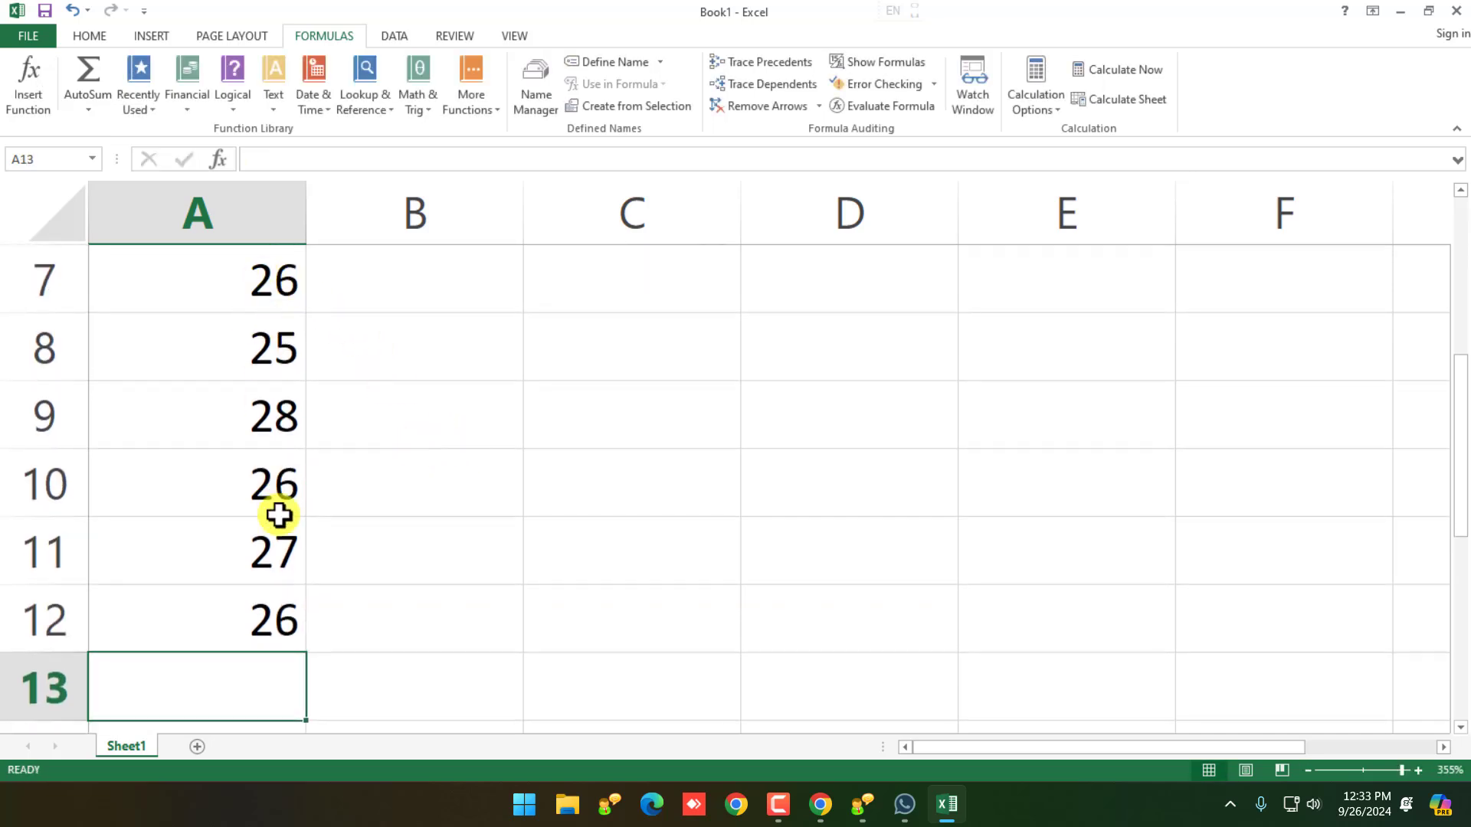
Step: Add up the six numbers in cell A13 with the formula =a7+a8+a9+a10+a11+a12
type("=")
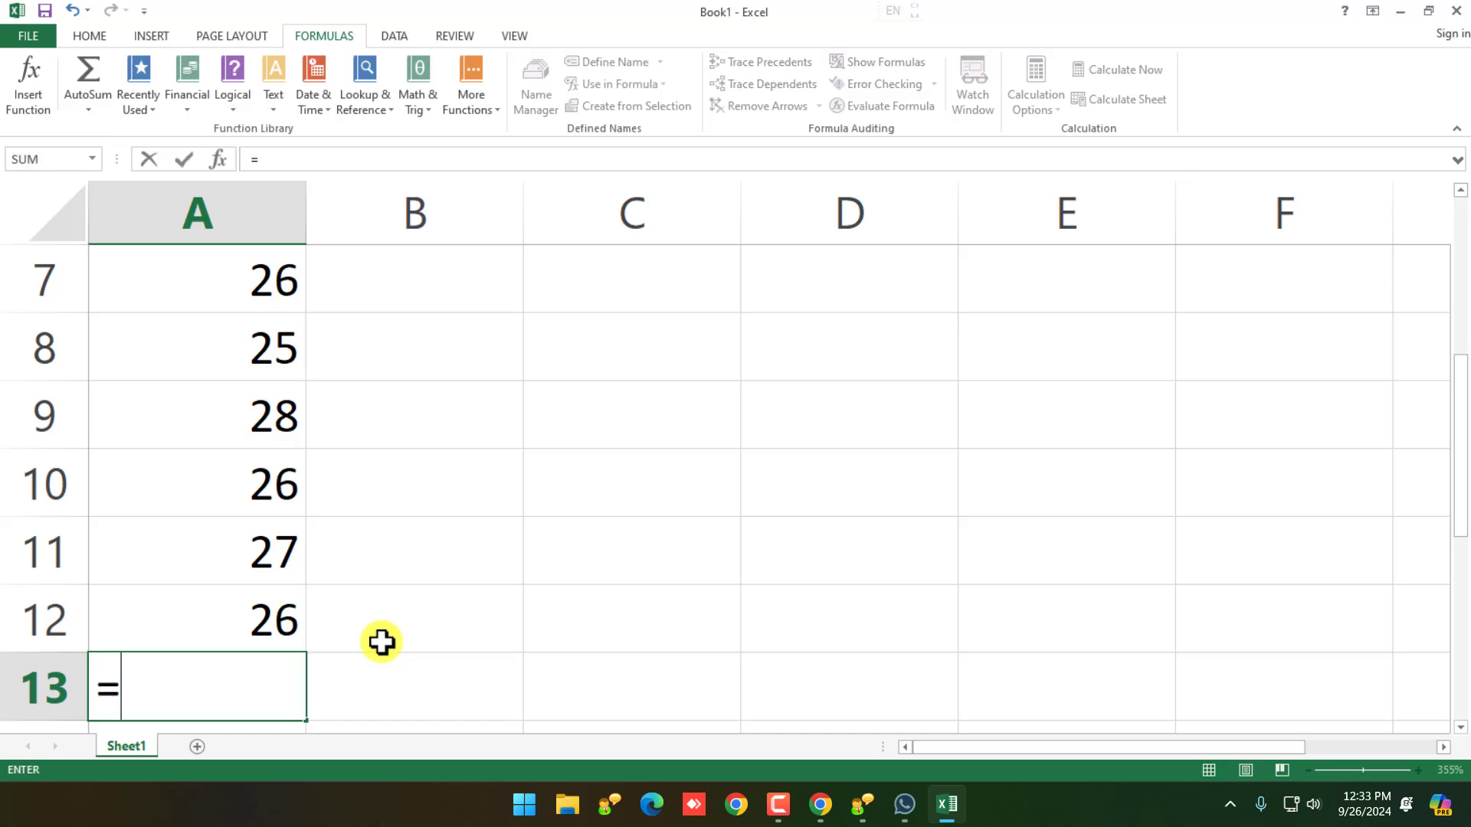
type("a7+")
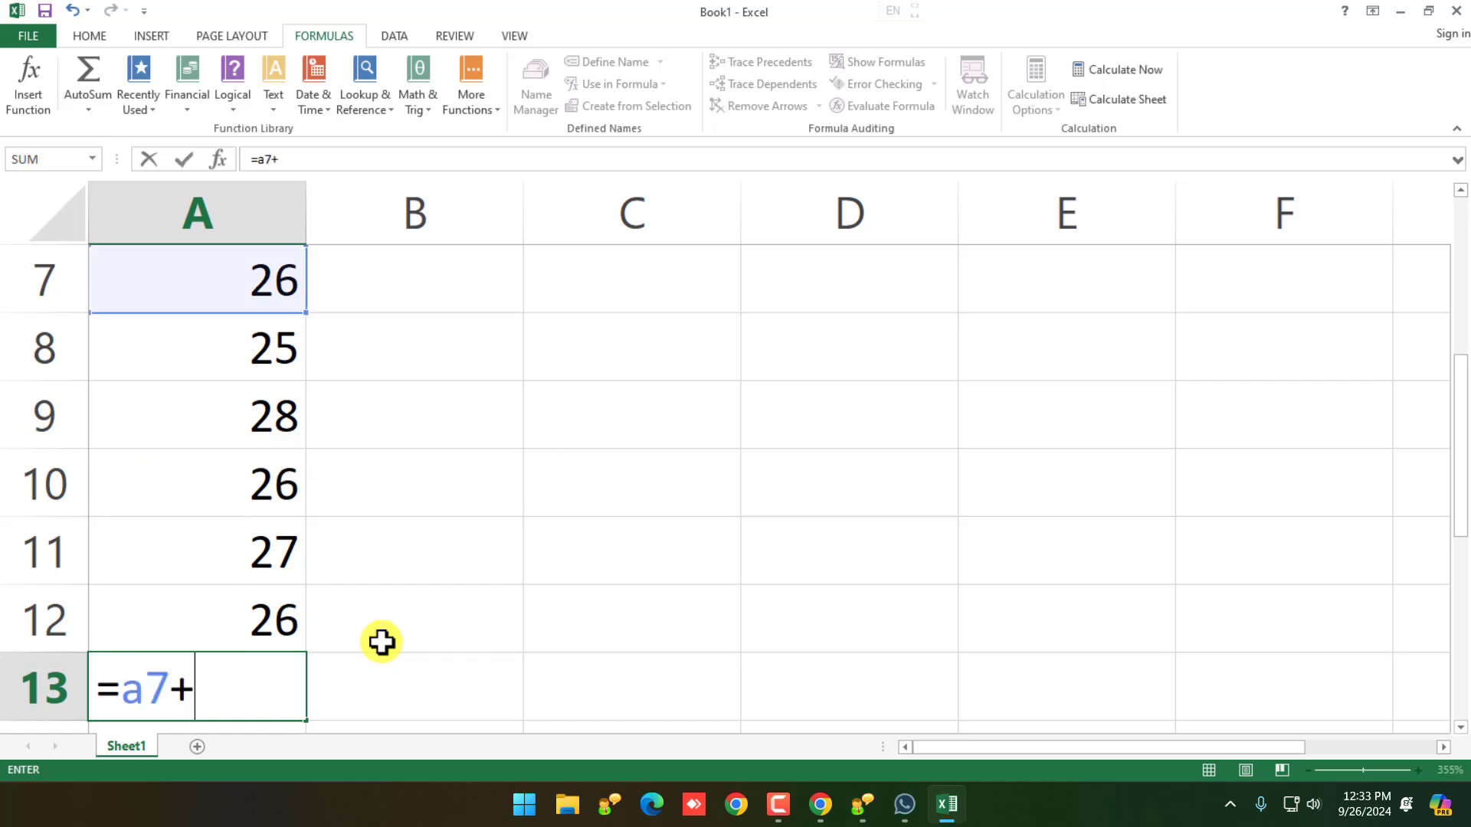
type("a8+a")
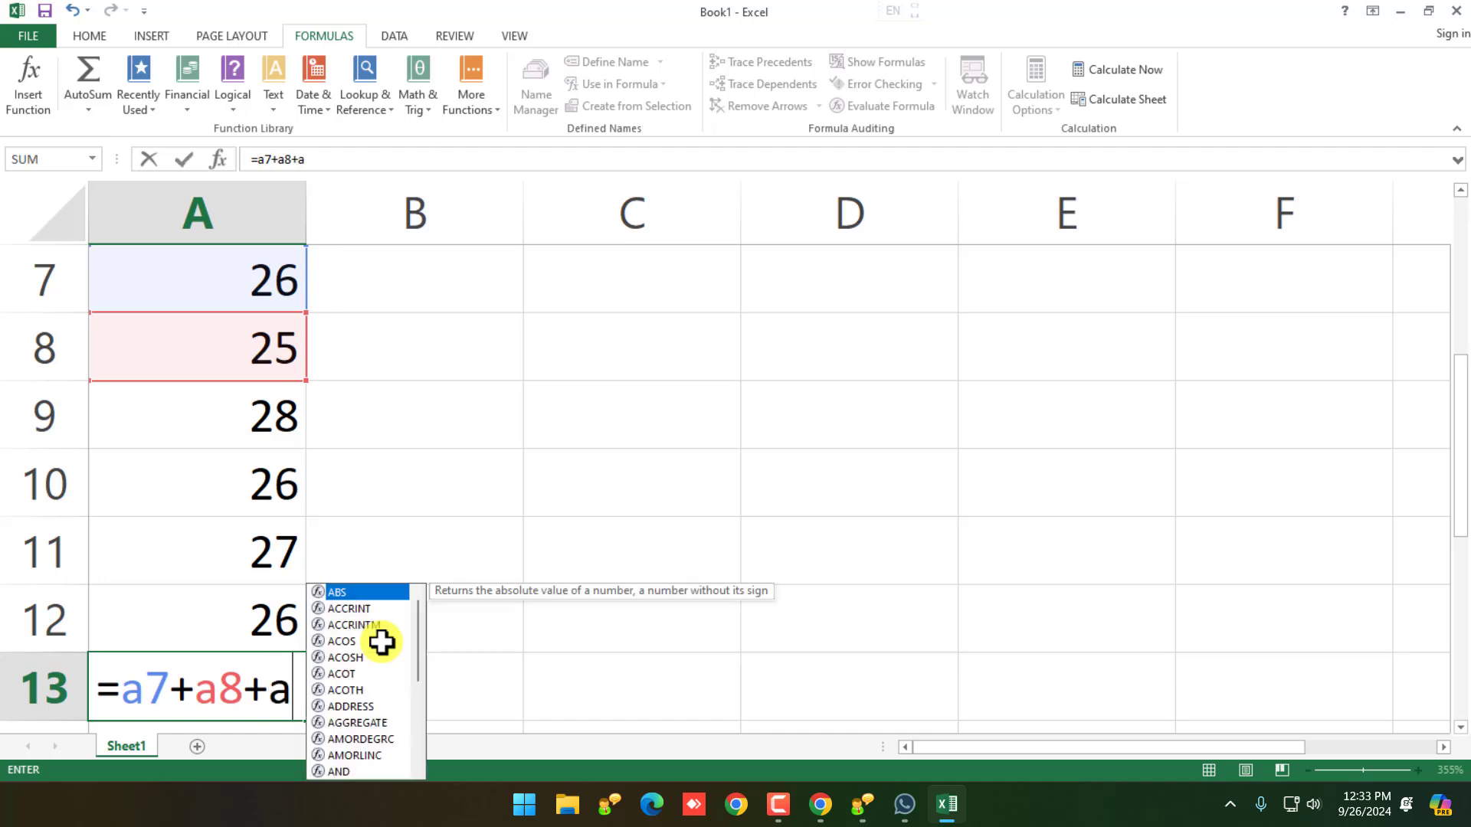
type("9")
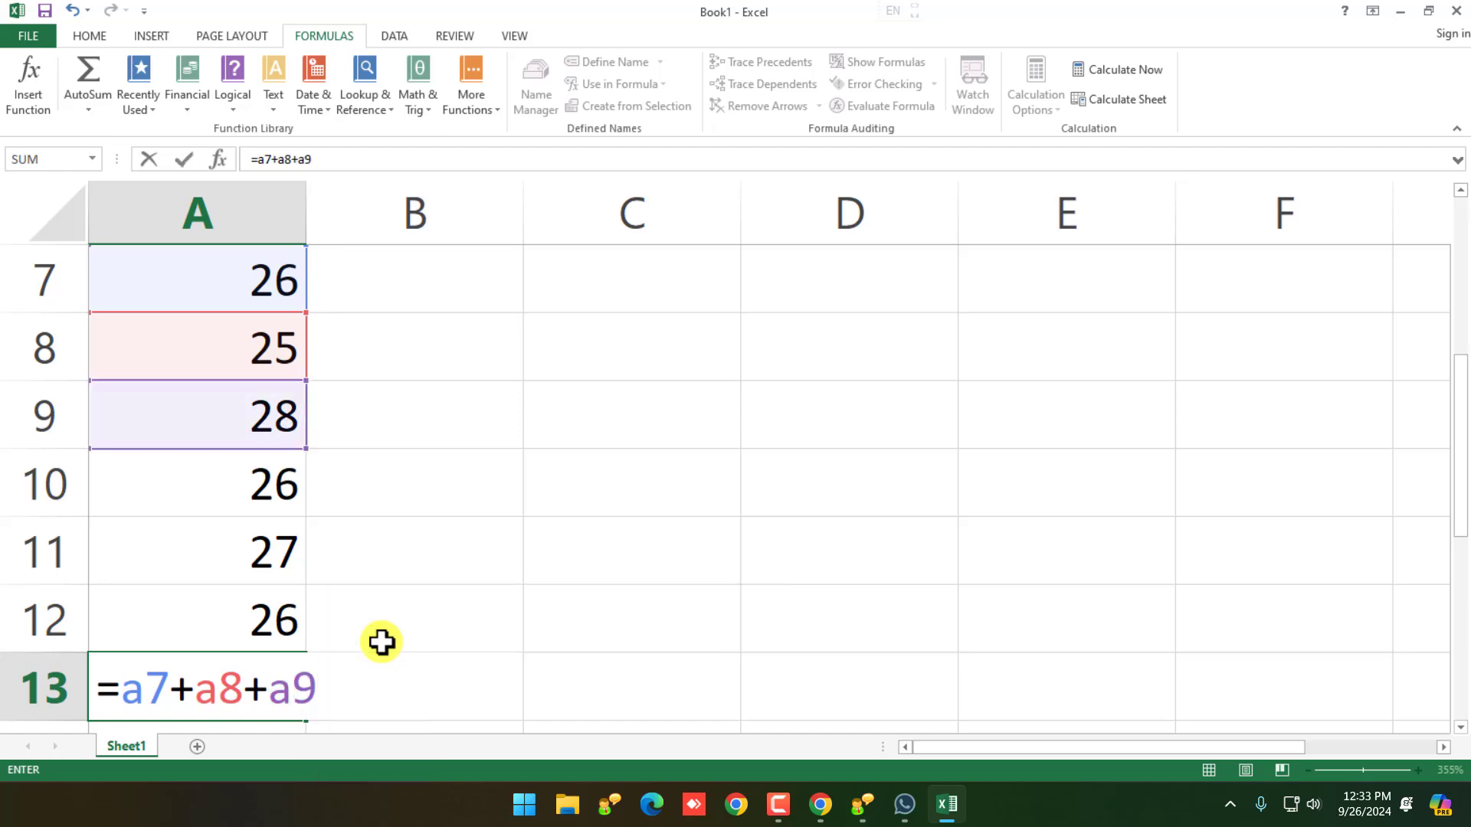
type("+a10+a11")
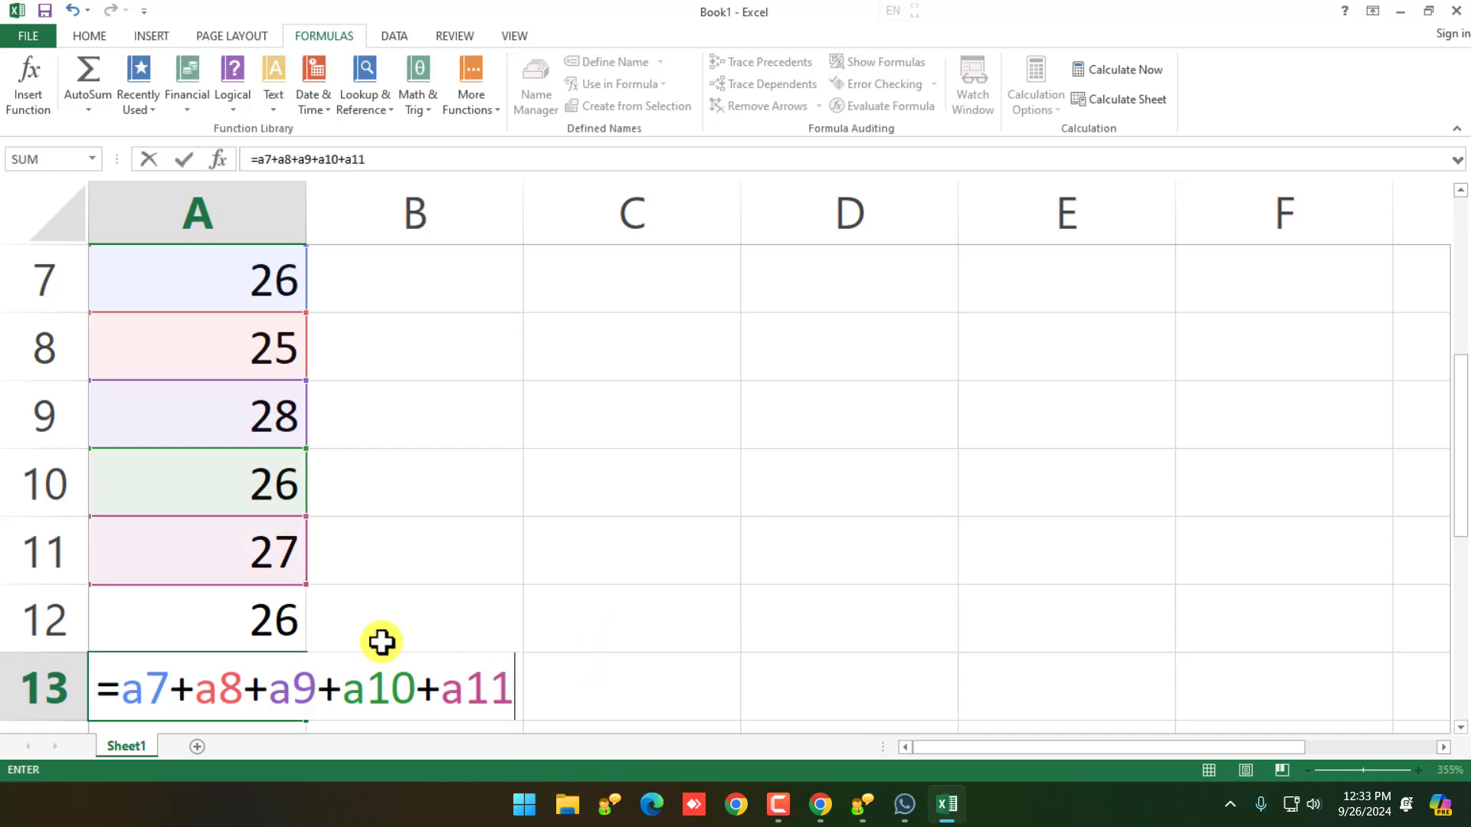
type("a12")
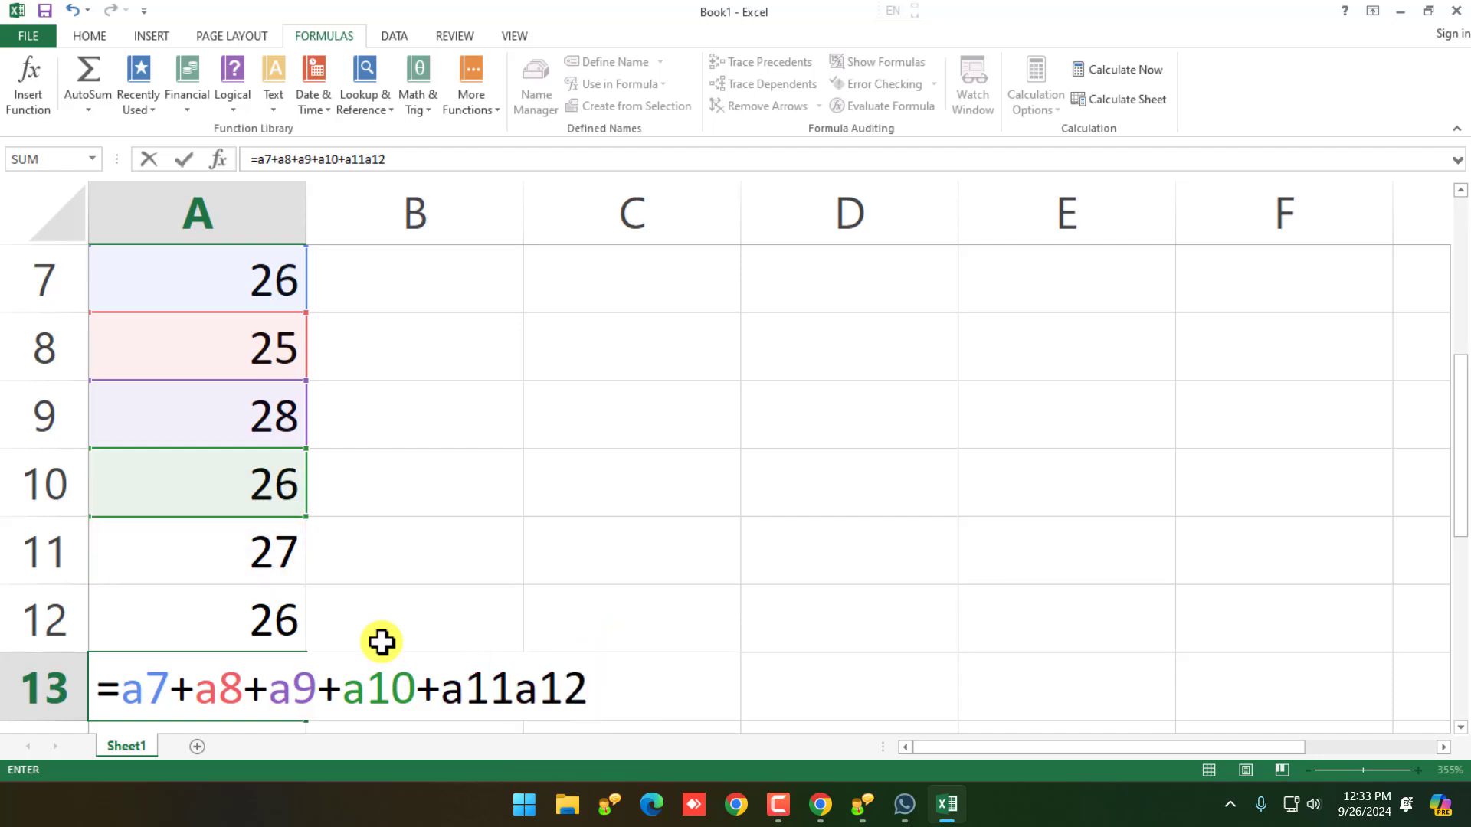
key("BackSpace")
key("BackSpace")
key("BackSpace")
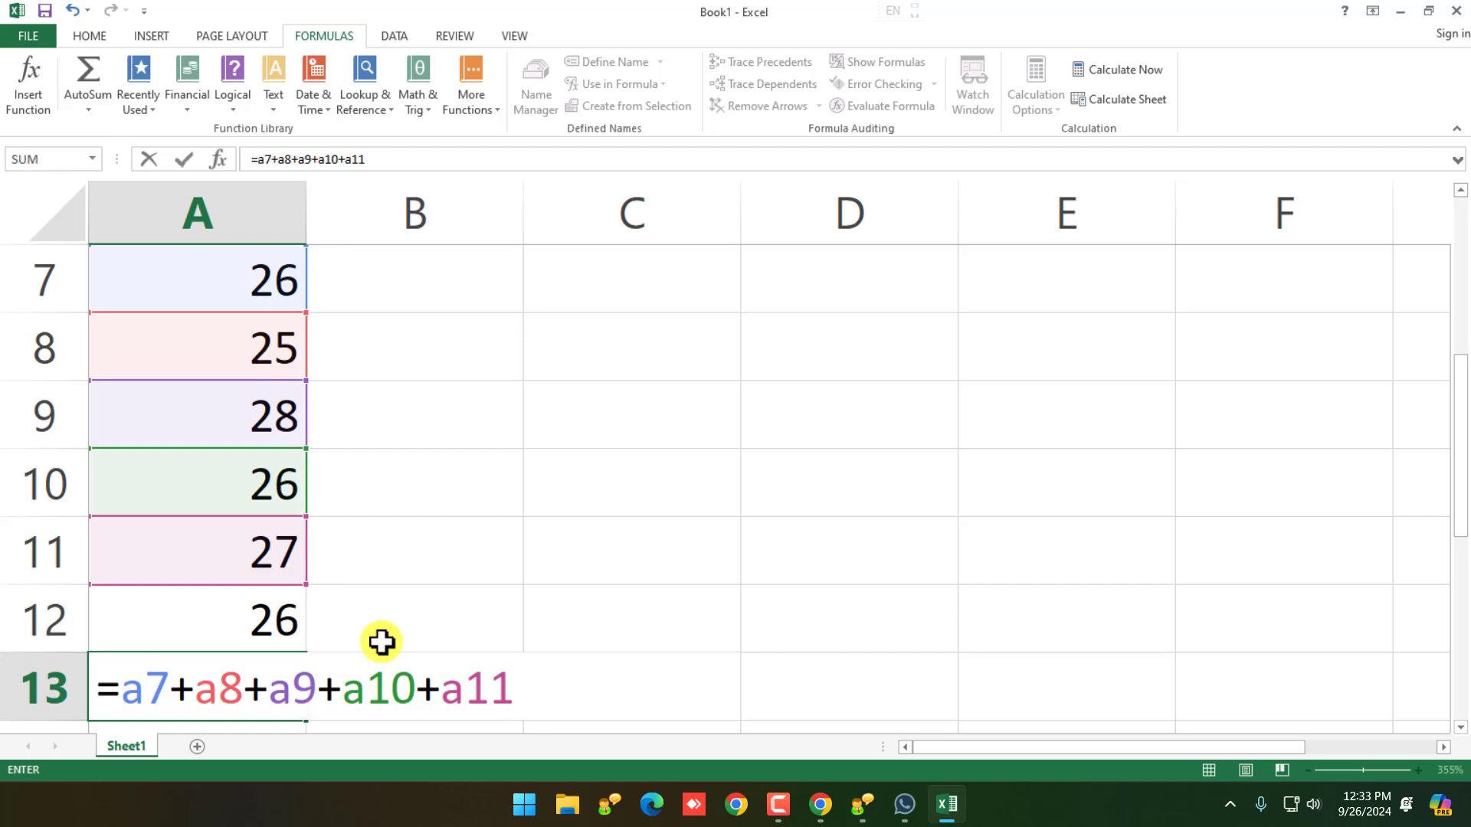
type("+a12")
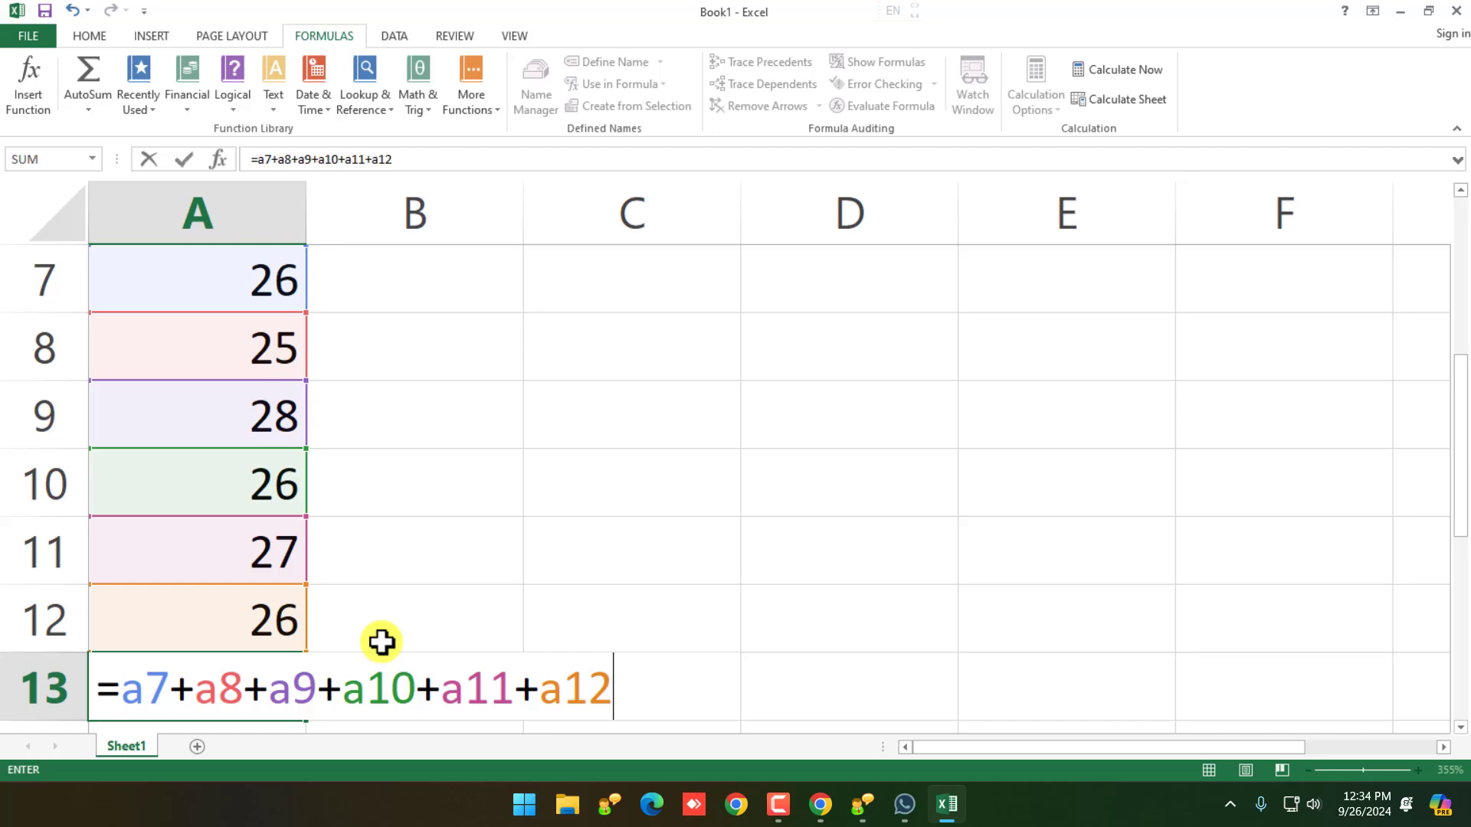
key("Return")
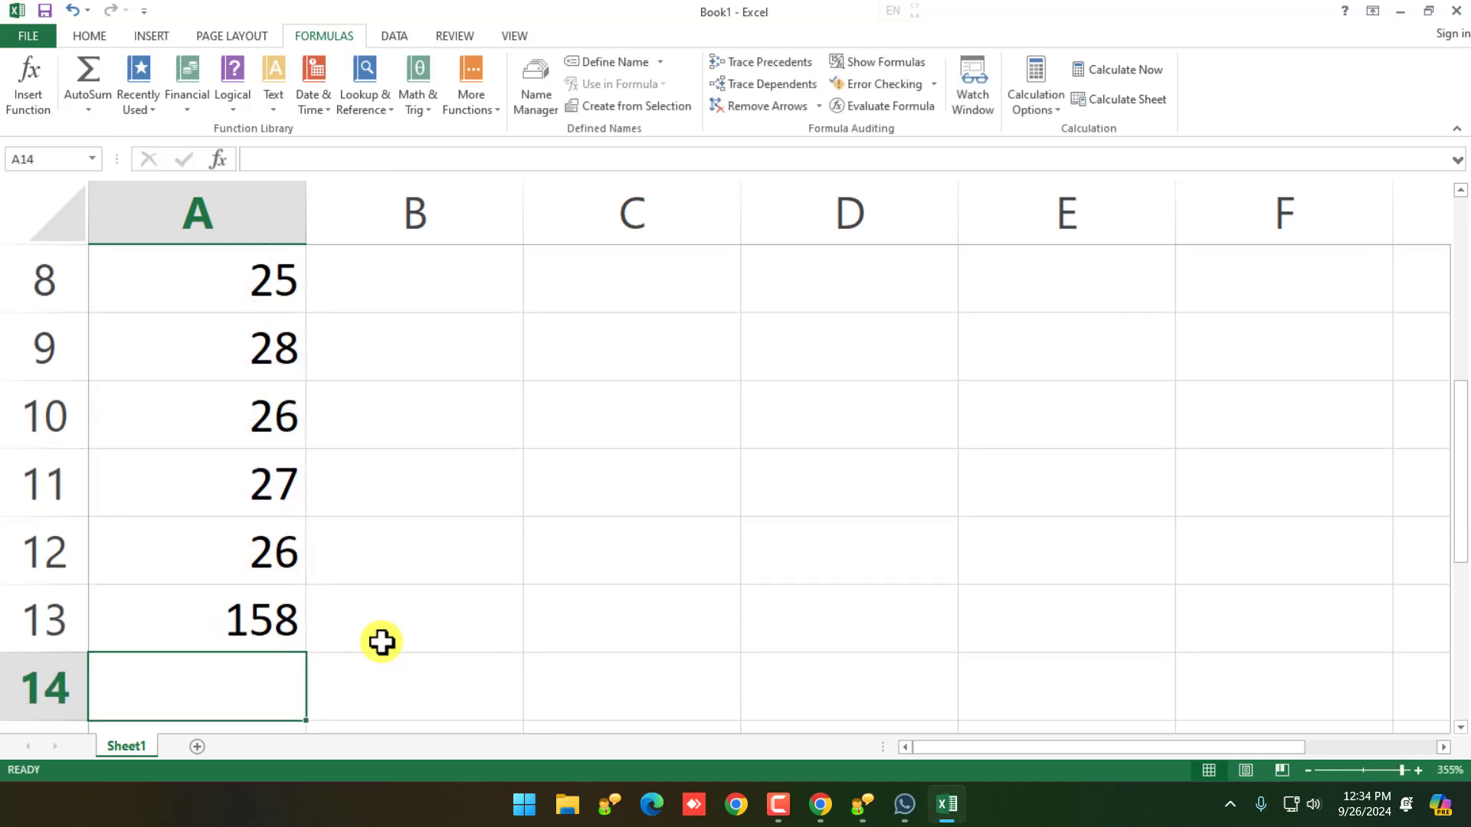
Step: Copy the six numbers in cells A7 to A12 into cells C7 to C12
scroll(355, 642, "up", 2)
scroll(348, 644, "down", 2)
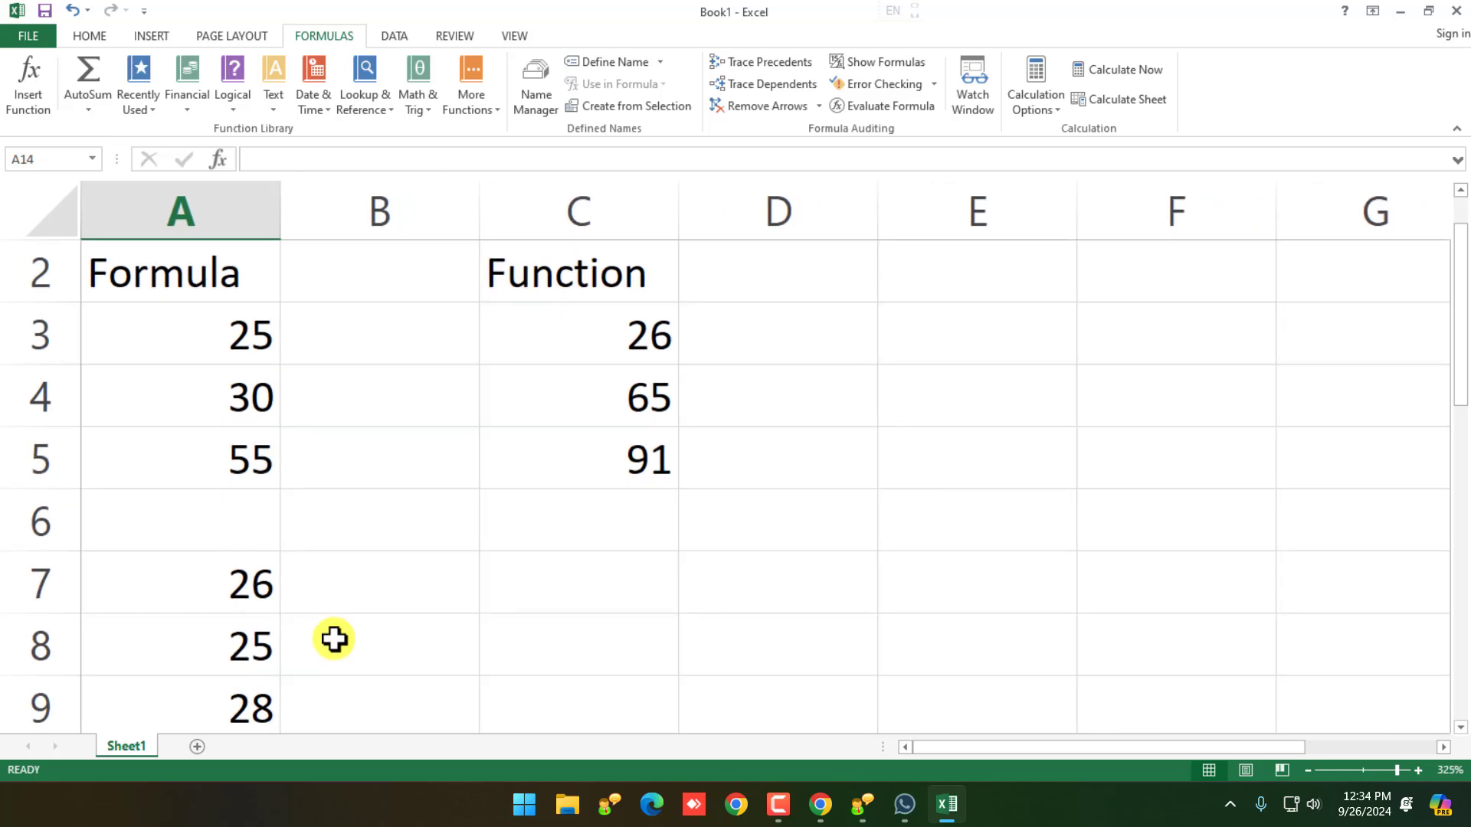
scroll(335, 640, "down", 2)
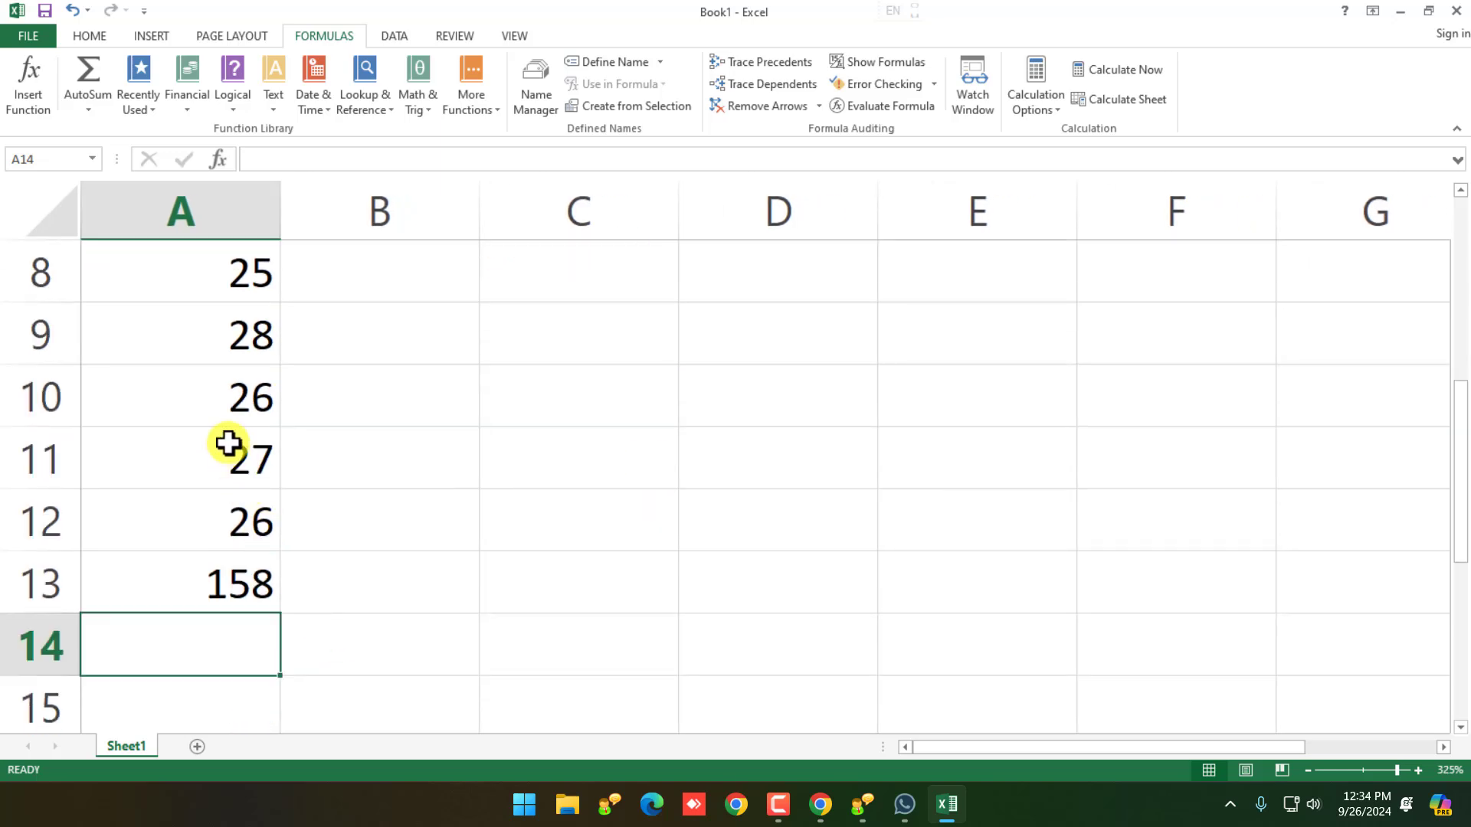
scroll(230, 452, "up", 1)
left_click(249, 412)
left_click_drag(249, 412, 261, 725)
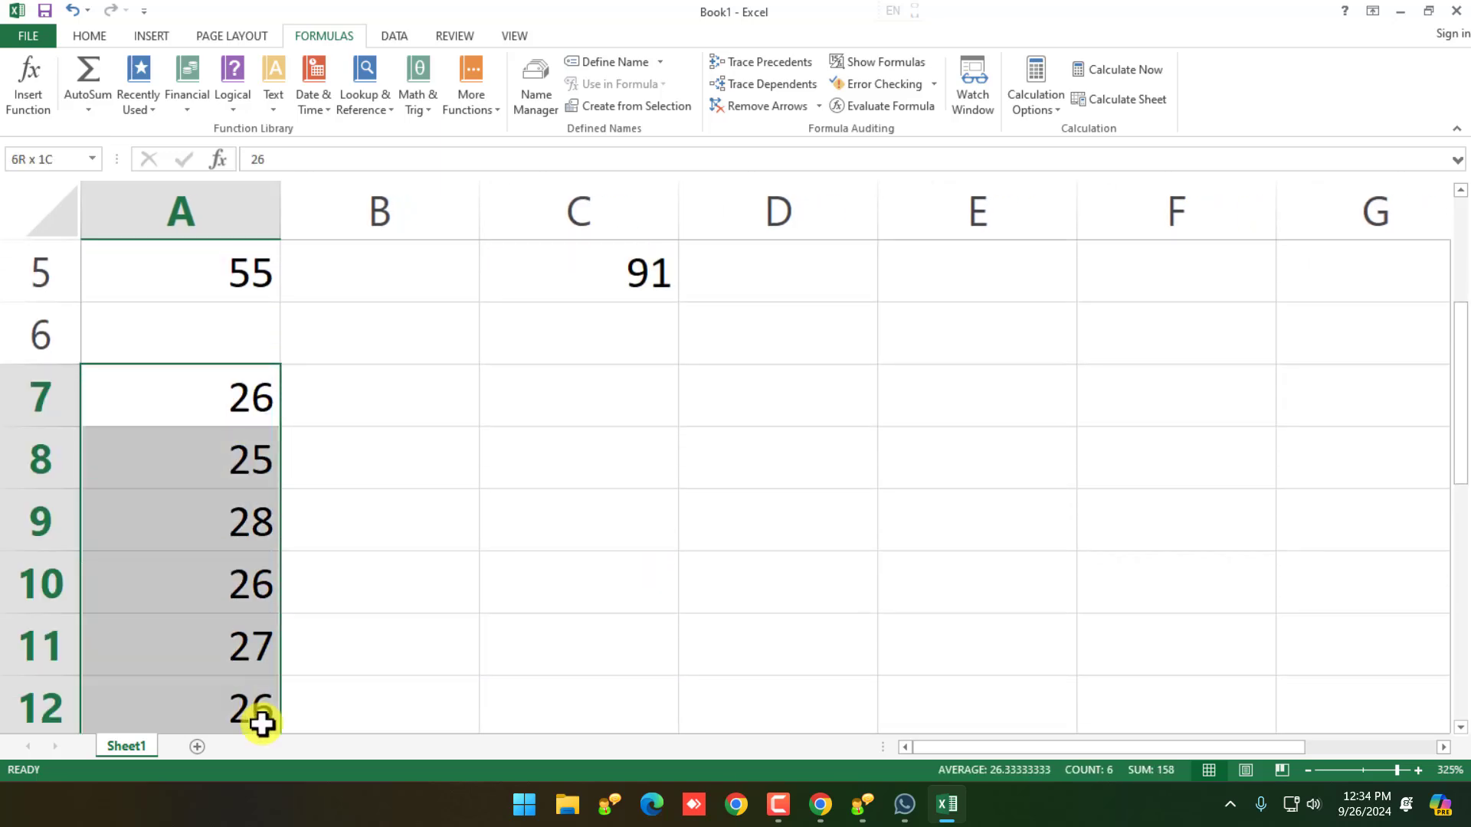
key("ctrl+c")
left_click(595, 391)
key("ctrl+v")
scroll(663, 500, "down", 1)
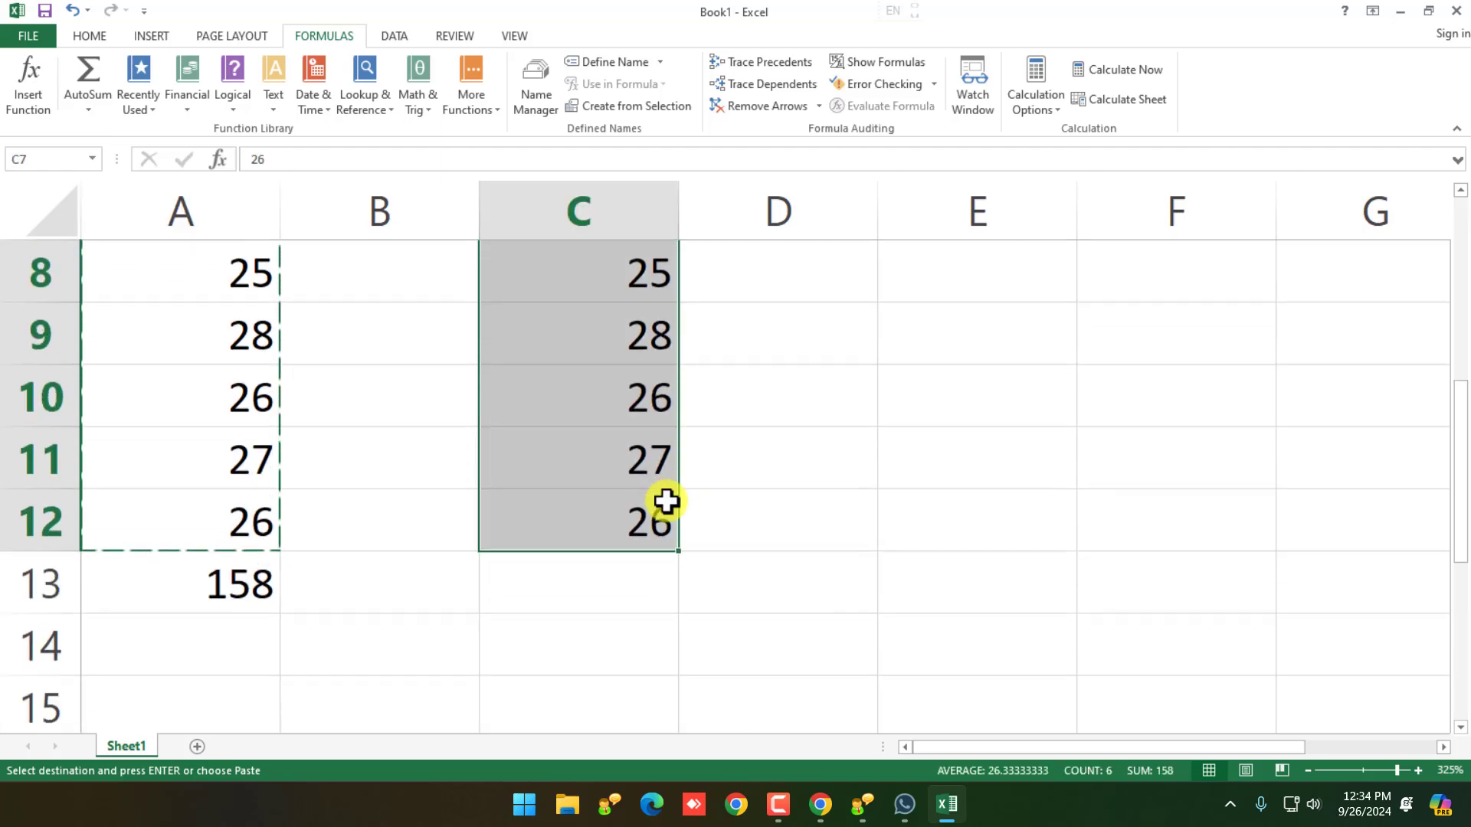
scroll(774, 513, "up", 1)
Step: Add up the copied numbers in cell C13 with the function =sum(c7:c12)
left_click(621, 666)
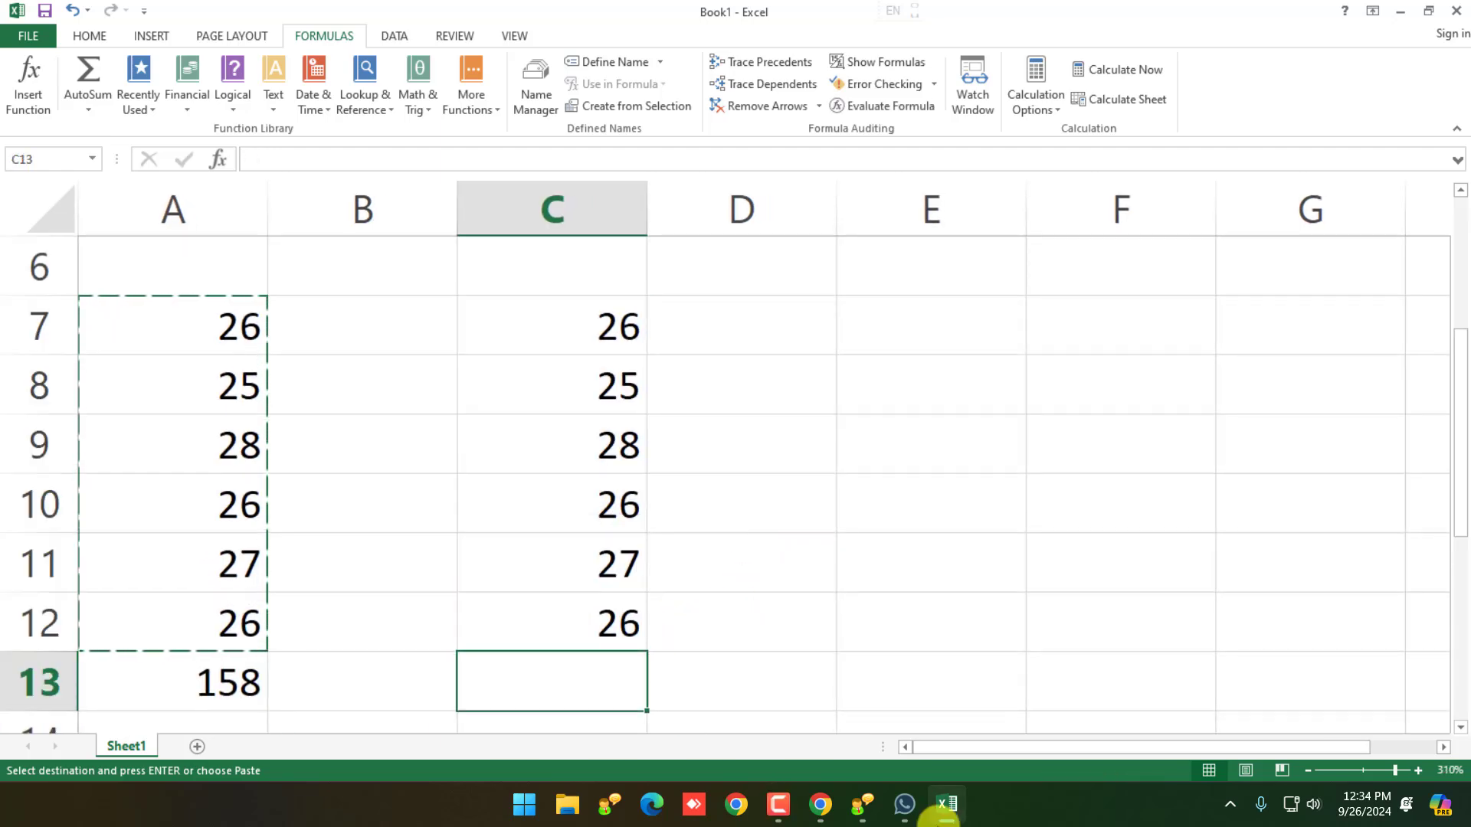
type("=sum")
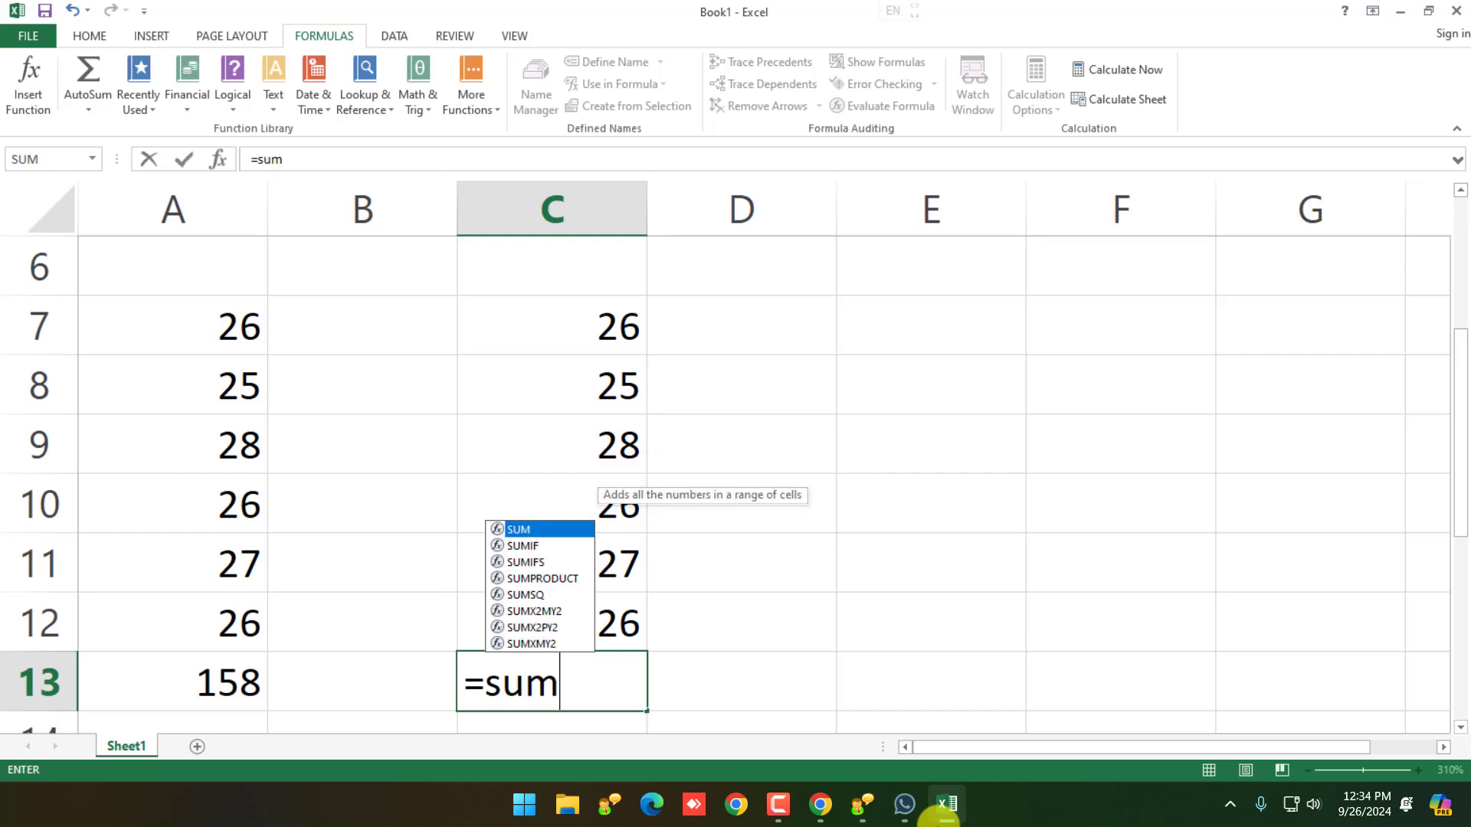
type("(")
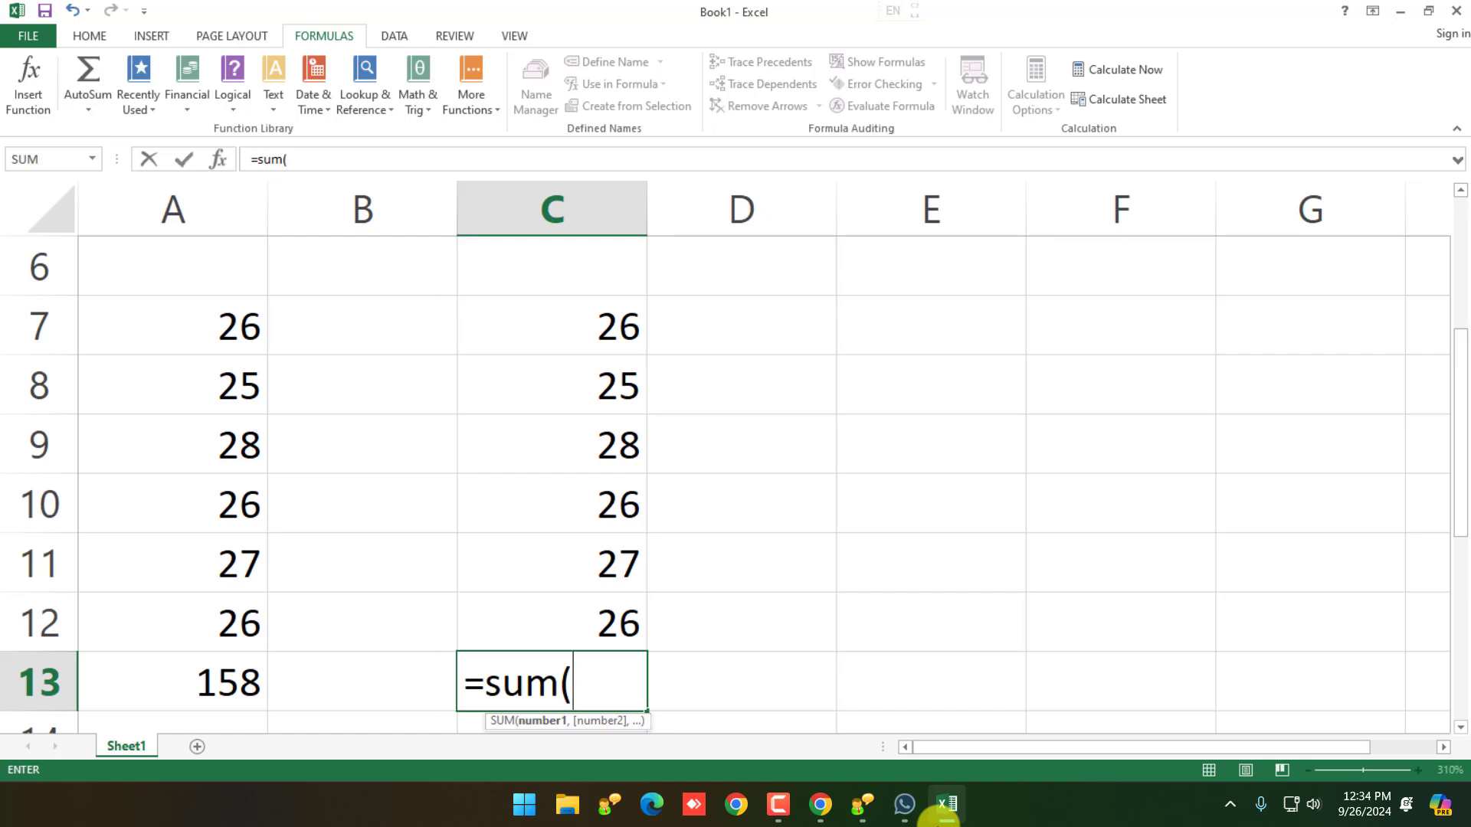
type("c7")
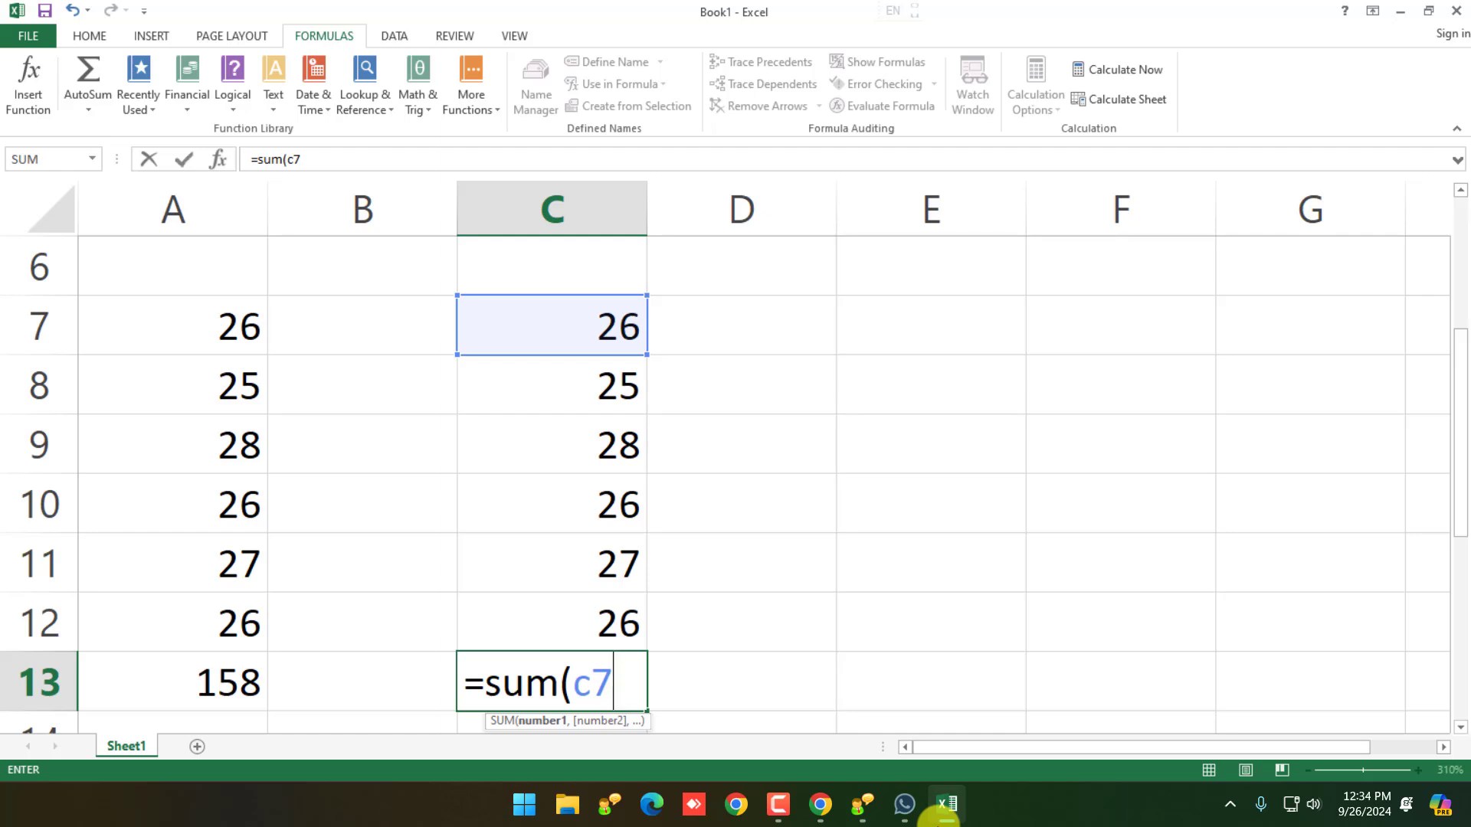
type(":c12")
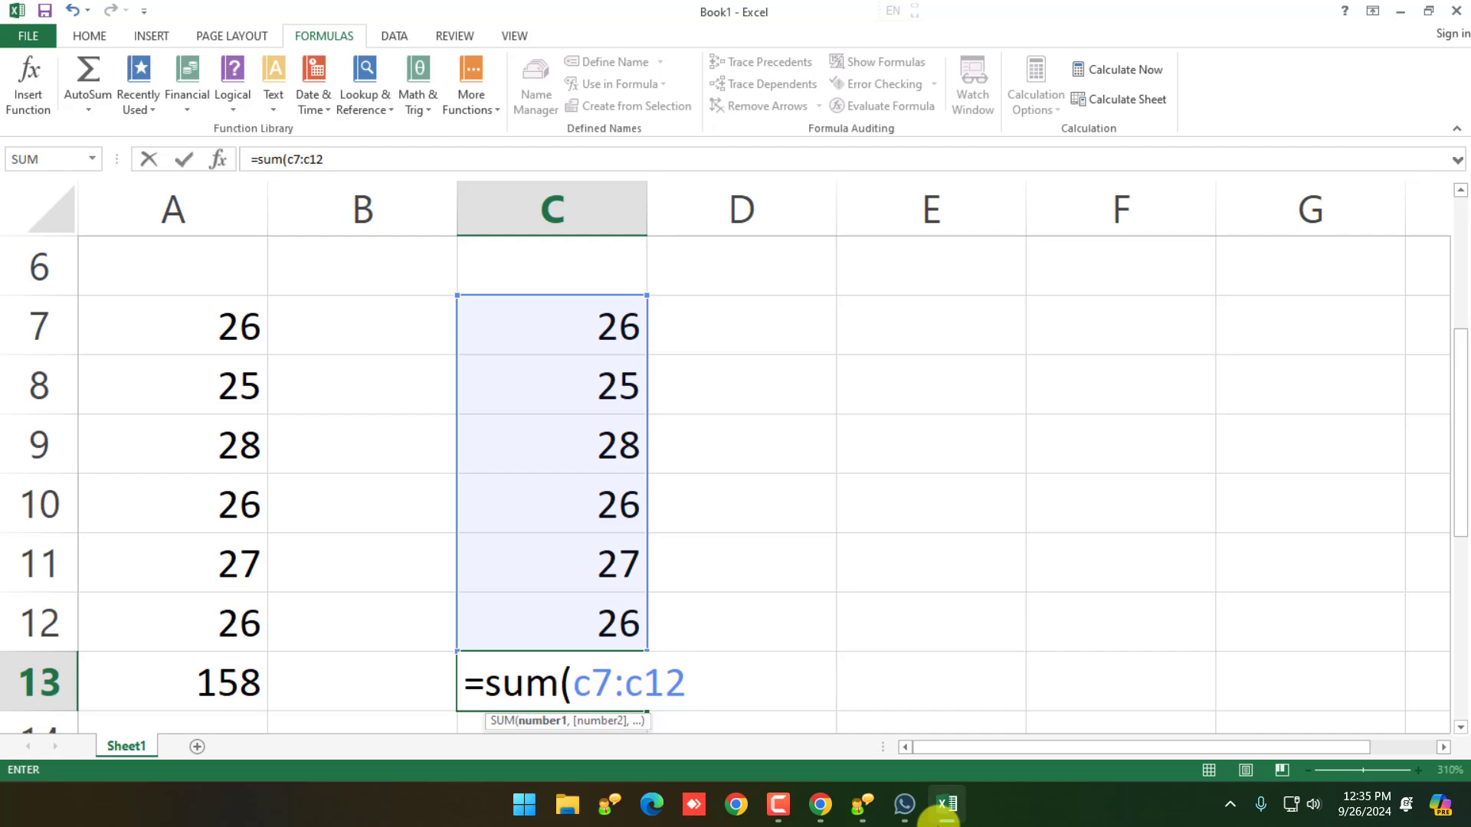
type(")")
key("Return")
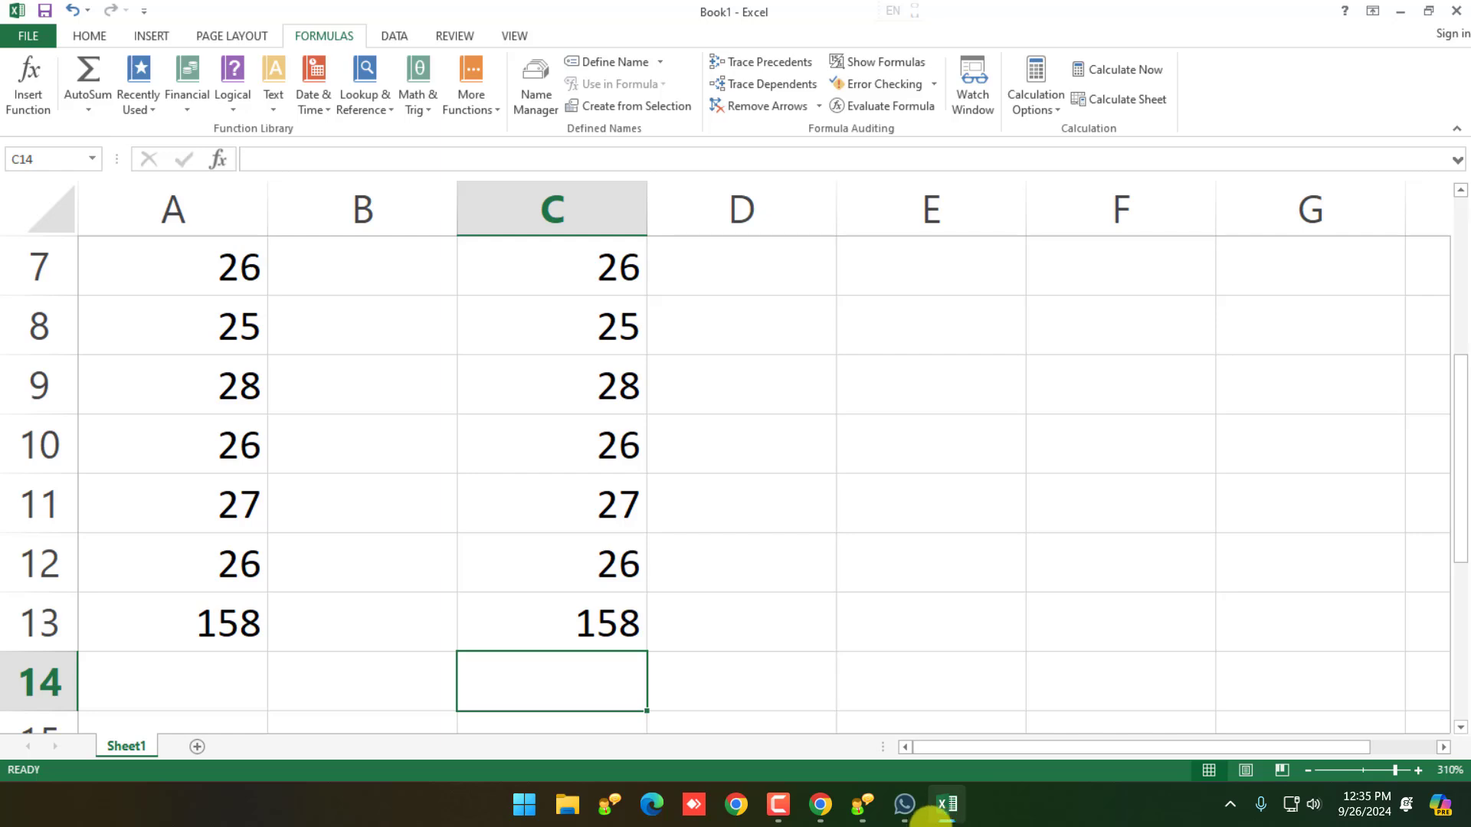
Step: Compare the addition formula in cell A13 with the SUM function in cell C13
mouse_move(903, 814)
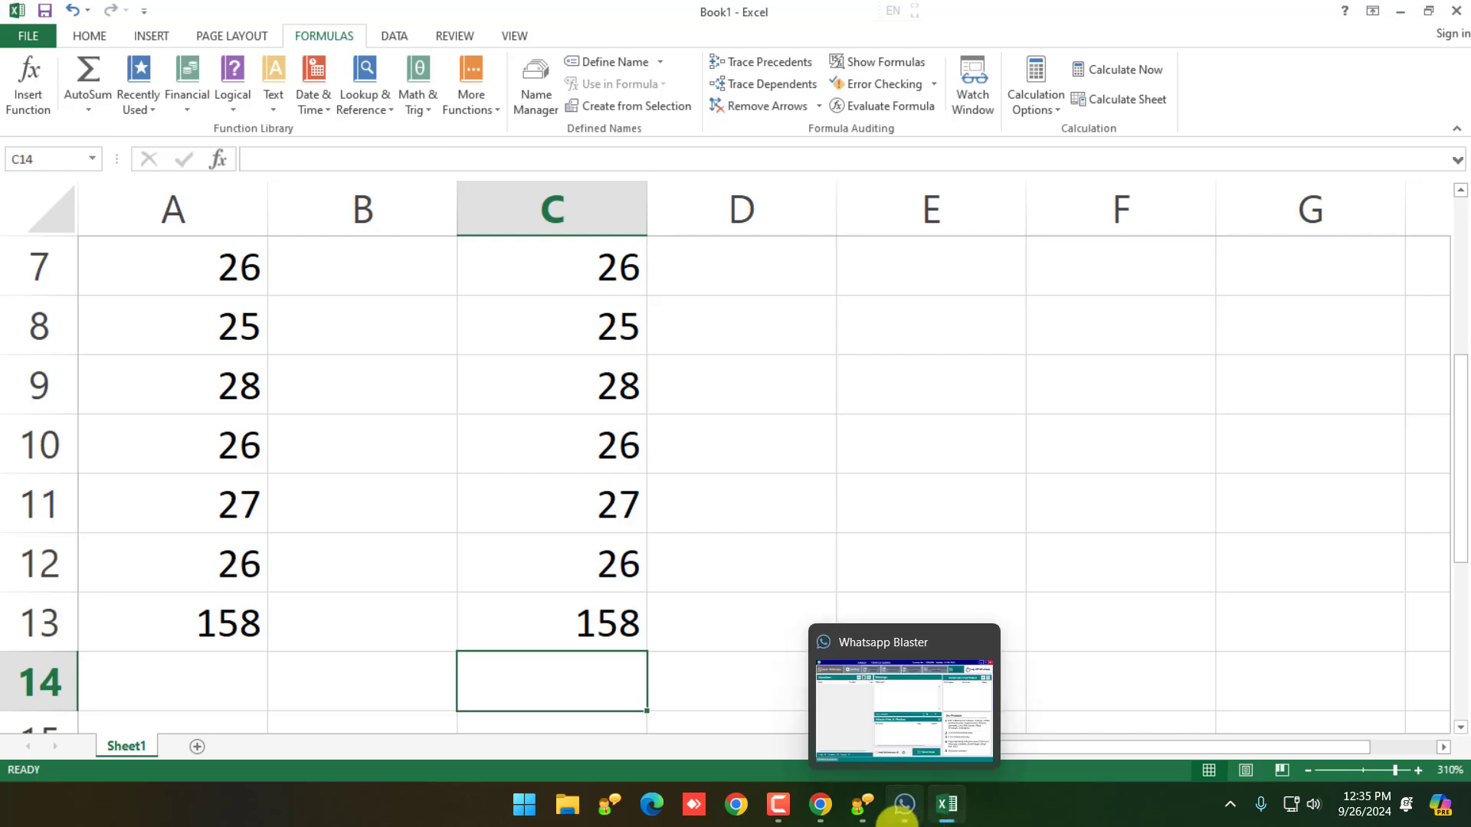
double_click(508, 620)
key("Return")
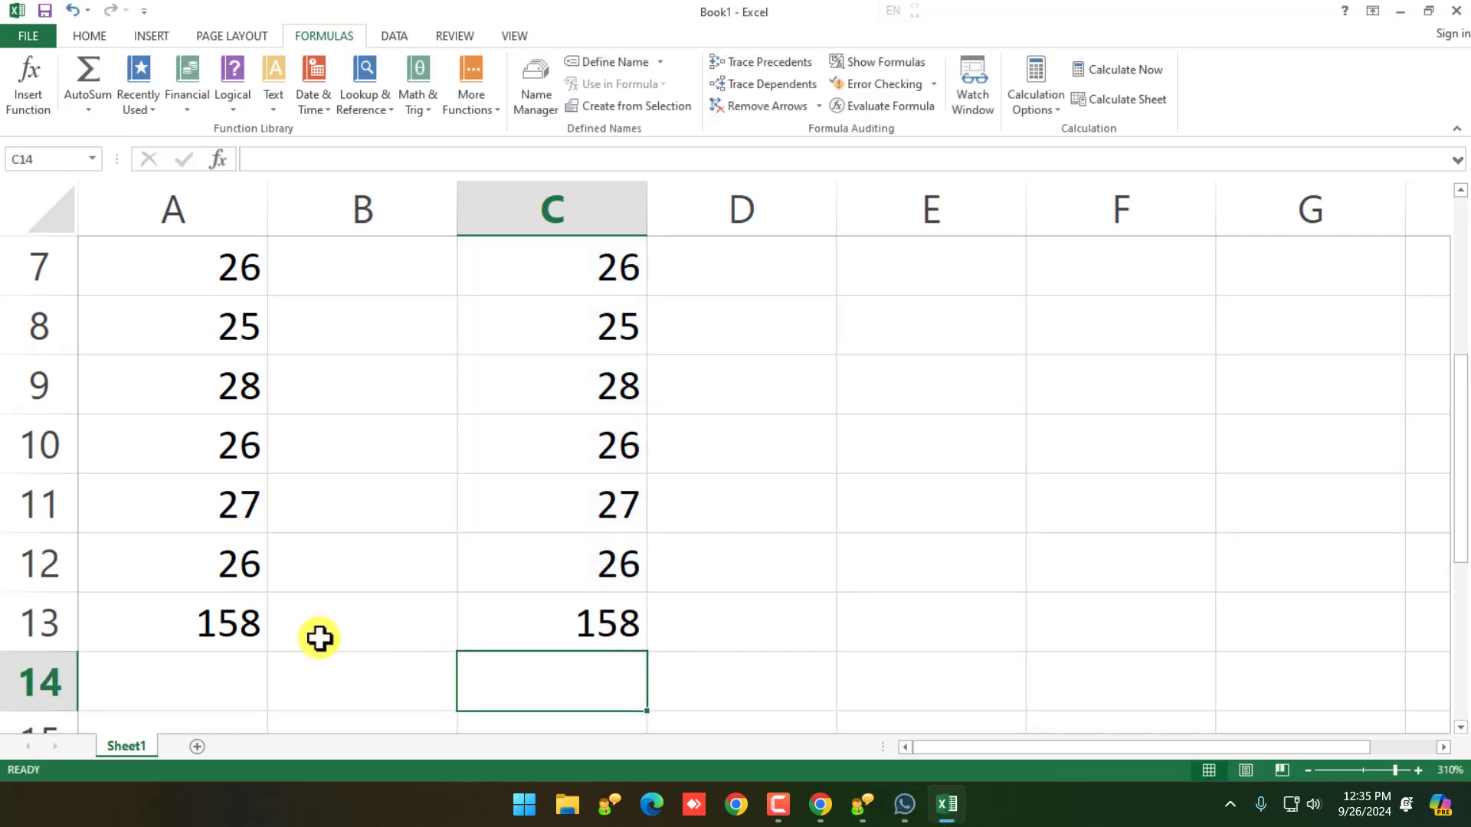
double_click(230, 624)
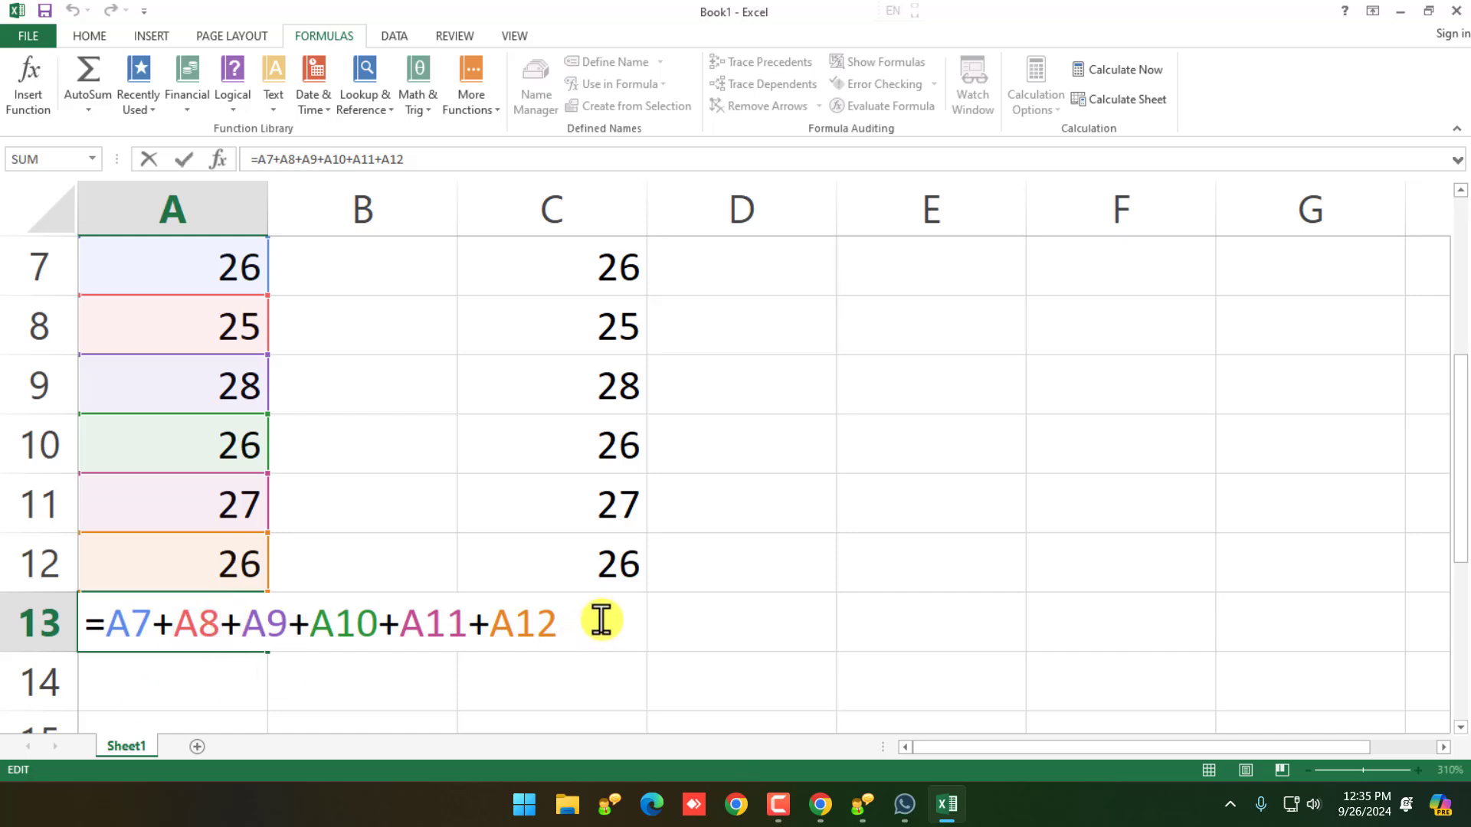
left_click(627, 611)
double_click(610, 631)
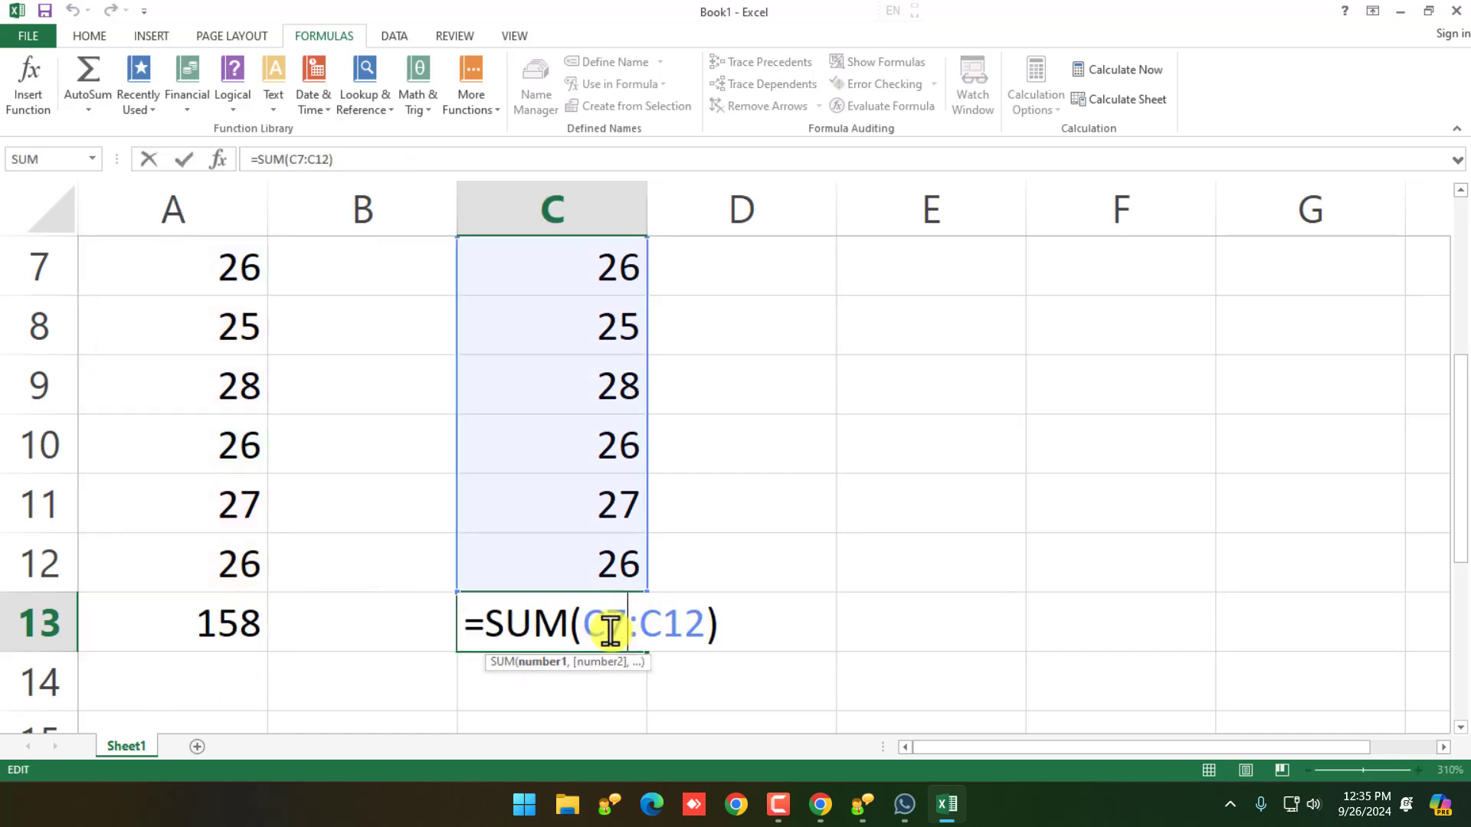
double_click(622, 617)
left_click(662, 637)
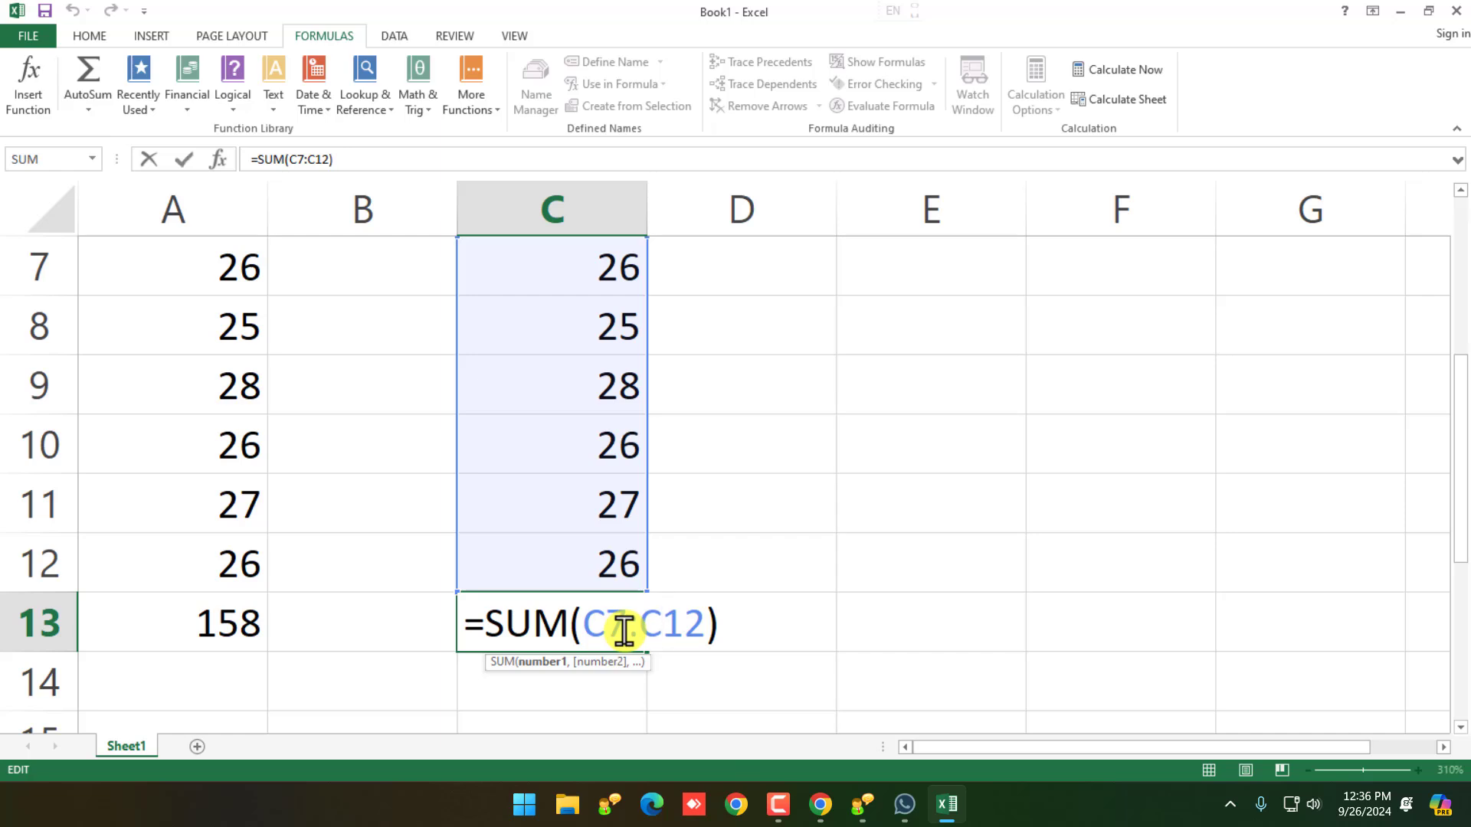
key("Return")
Step: Copy the six numbers in cells C7 to C12 into cells E7 to E12
left_click_drag(599, 270, 621, 558)
key("ctrl+c")
left_click(945, 263)
key("ctrl+v")
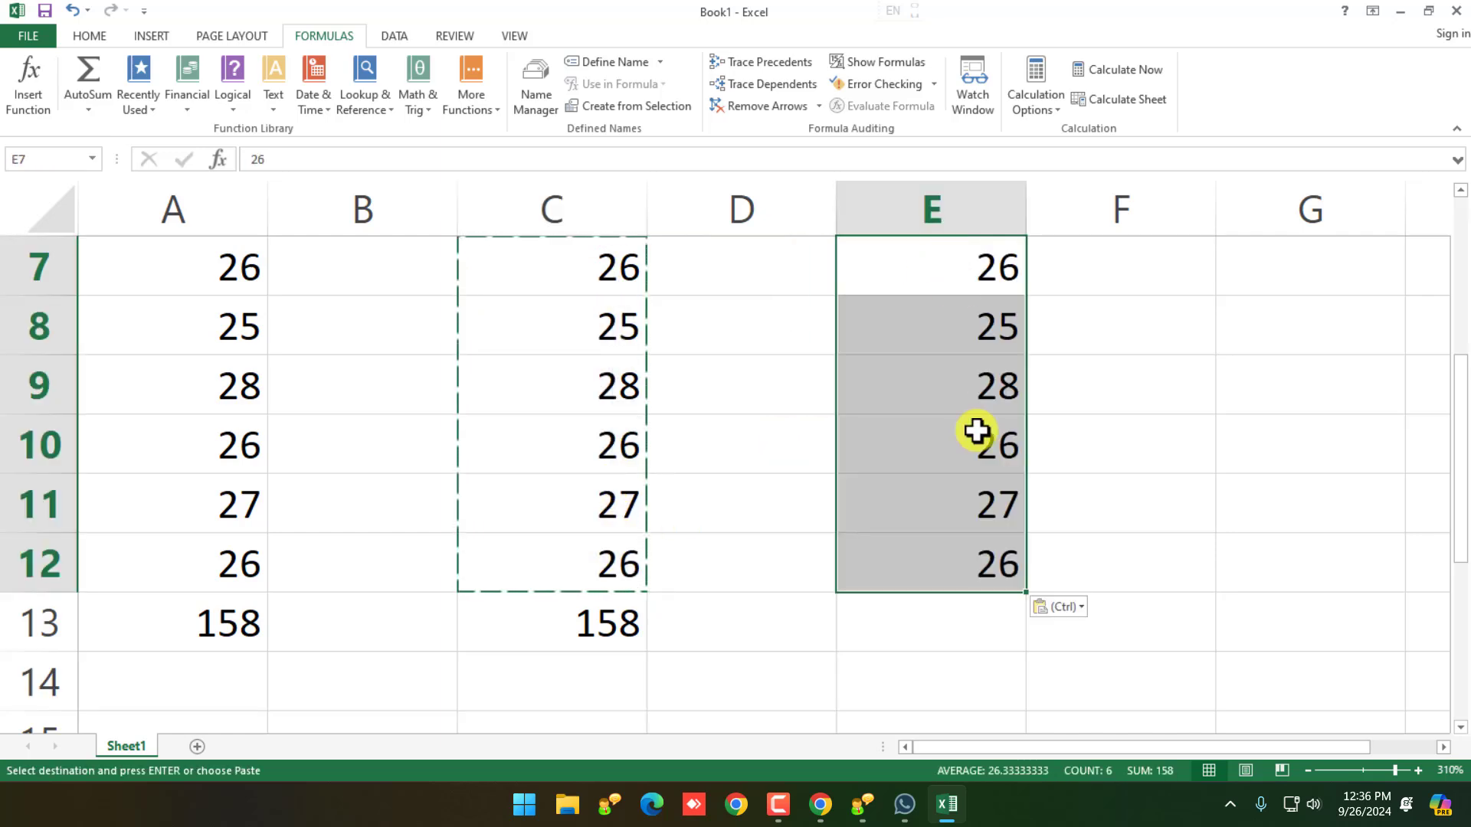
Step: Total cells E7 to E12 in cell E13 with AutoSum
left_click(975, 622)
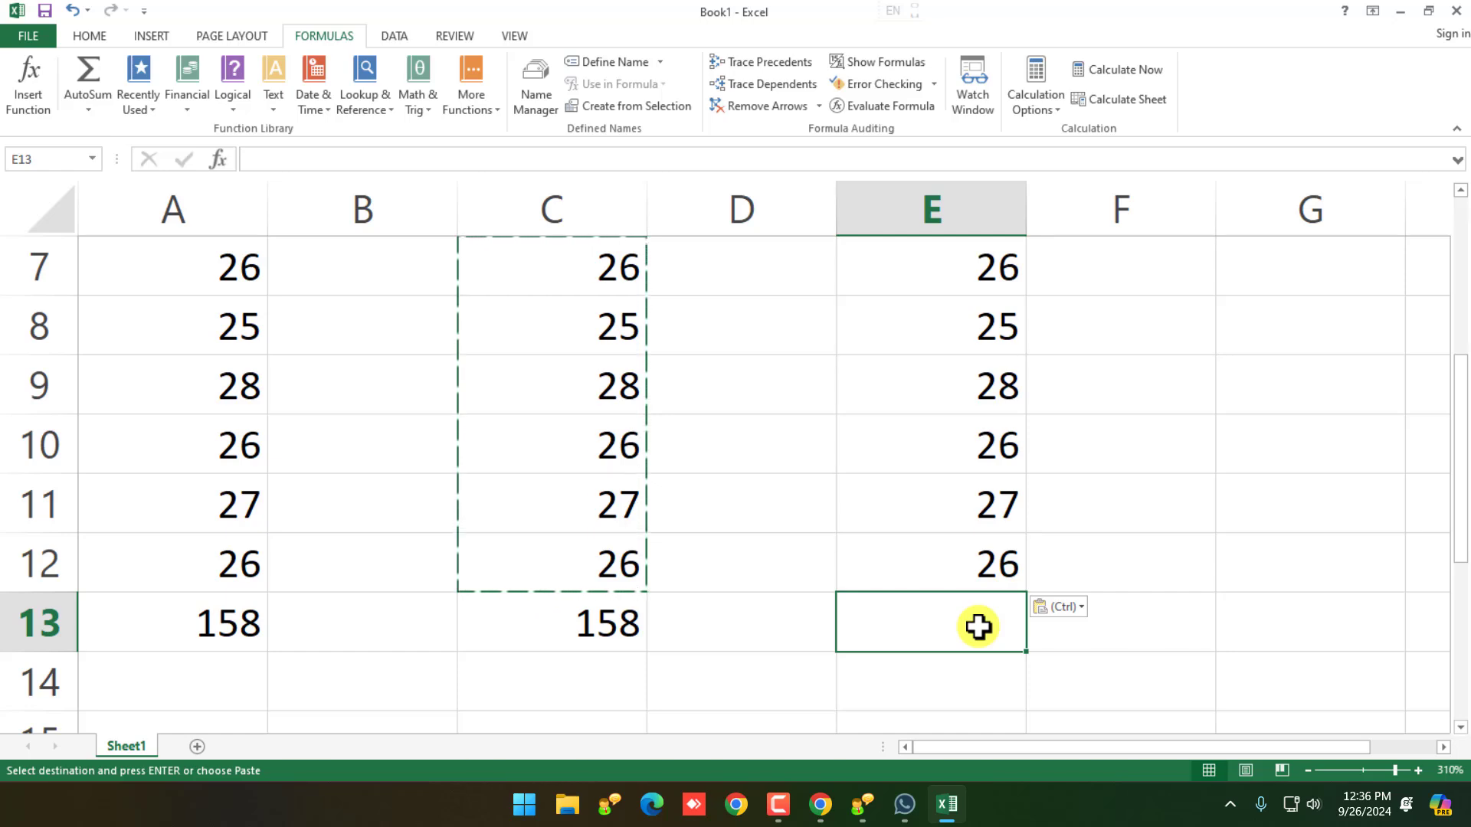
key("Escape")
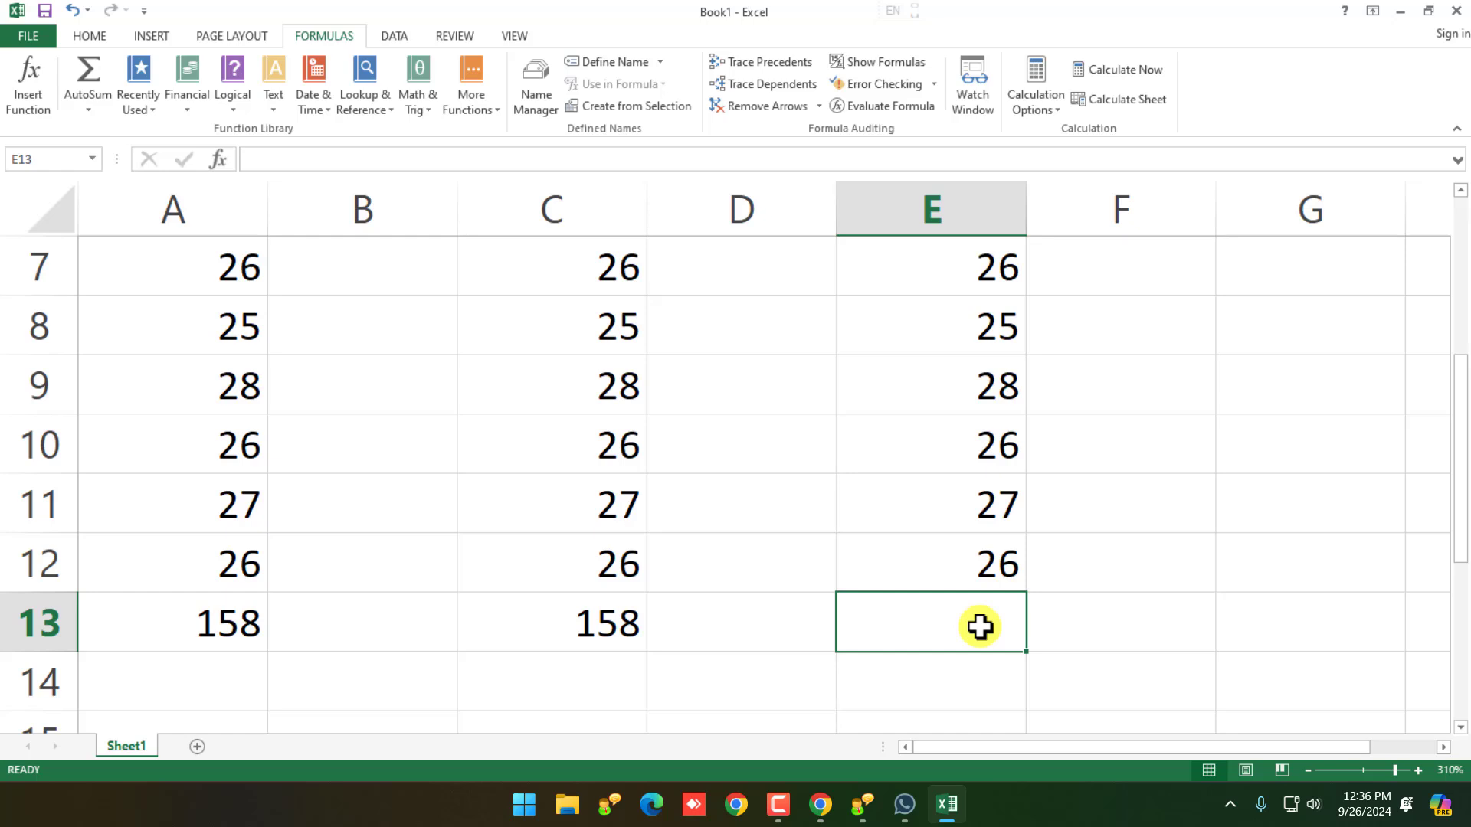
key("alt")
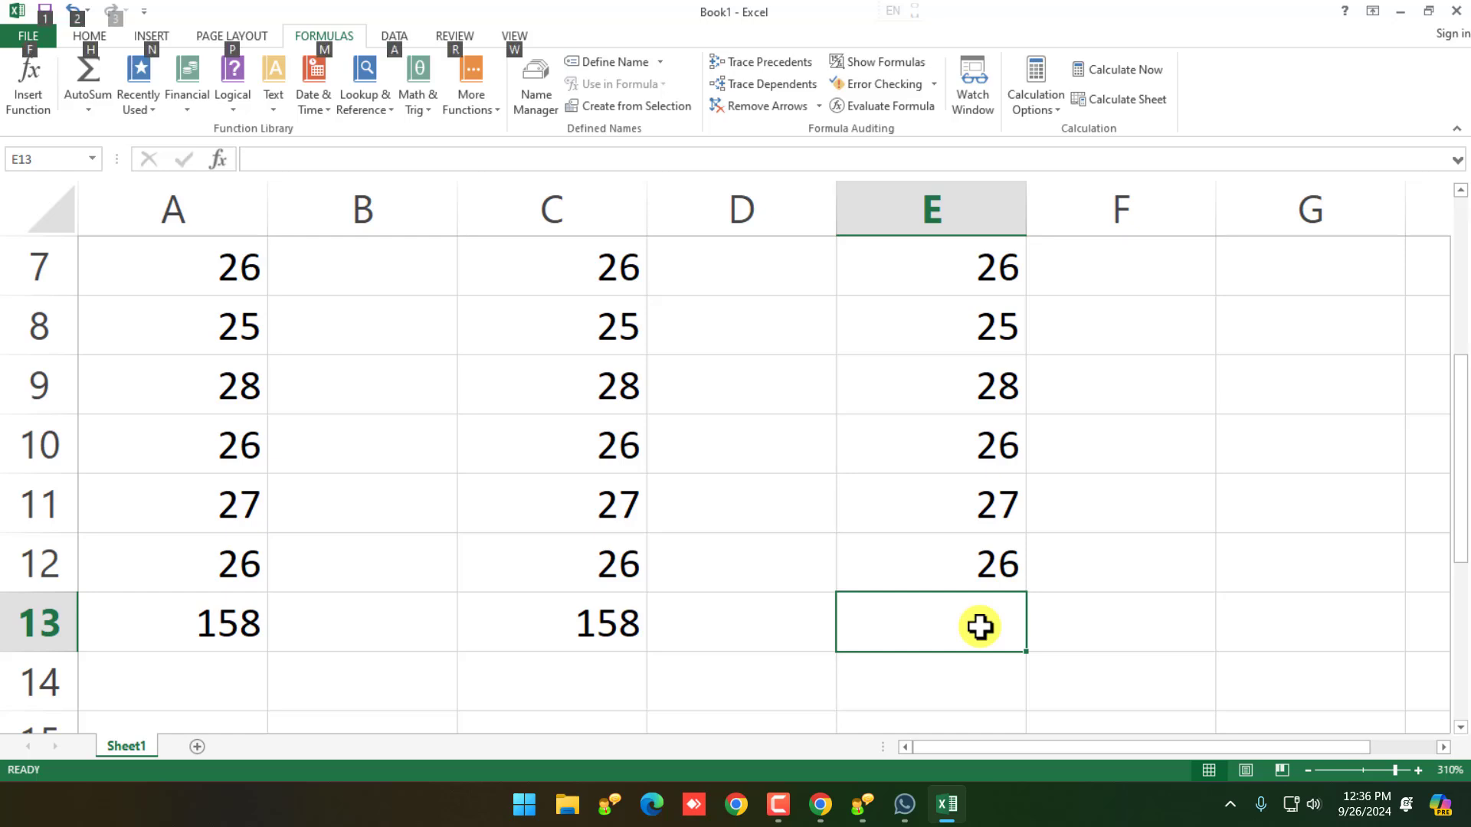
key("alt+equal")
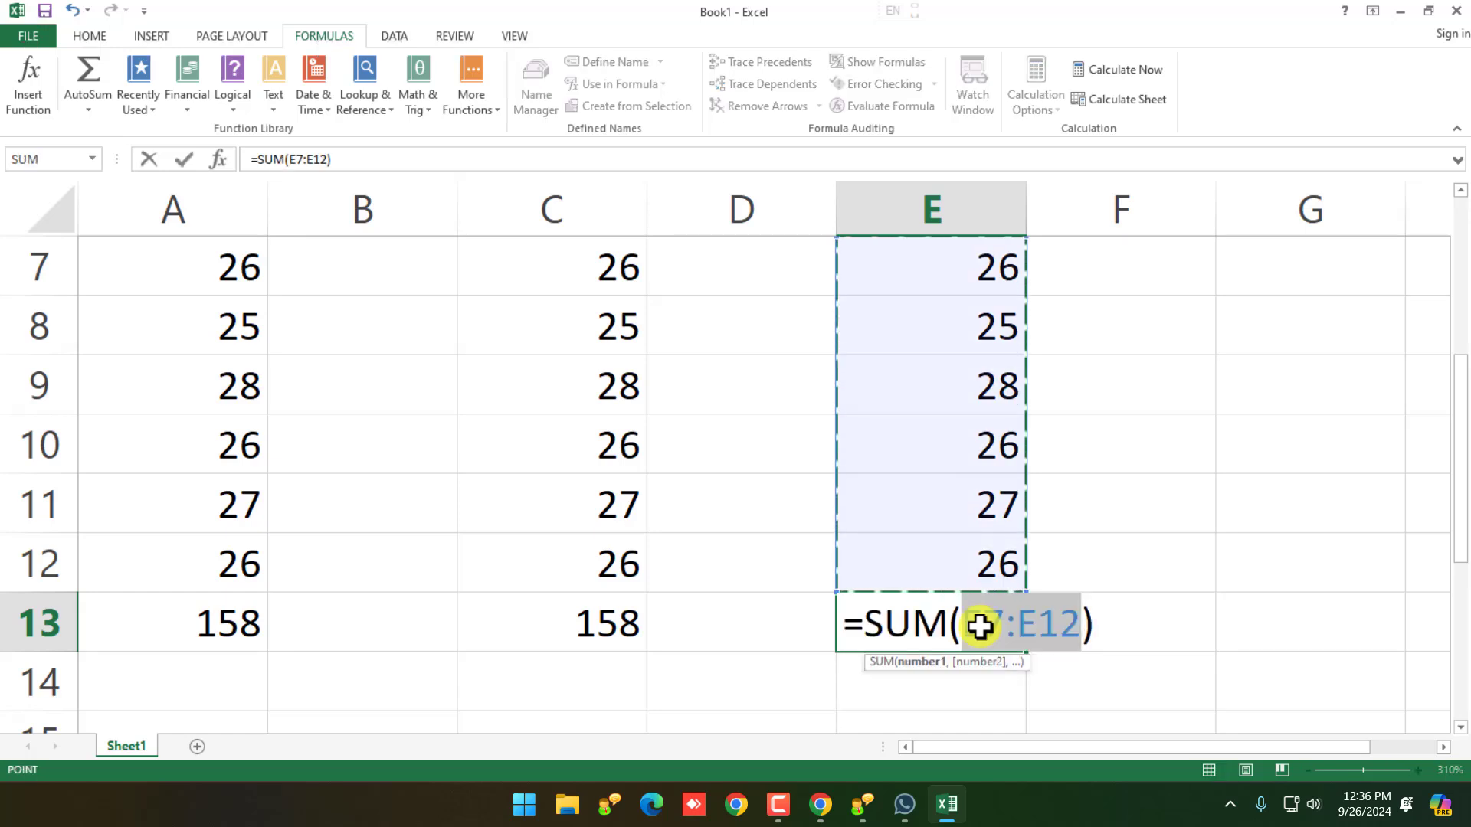
key("Return")
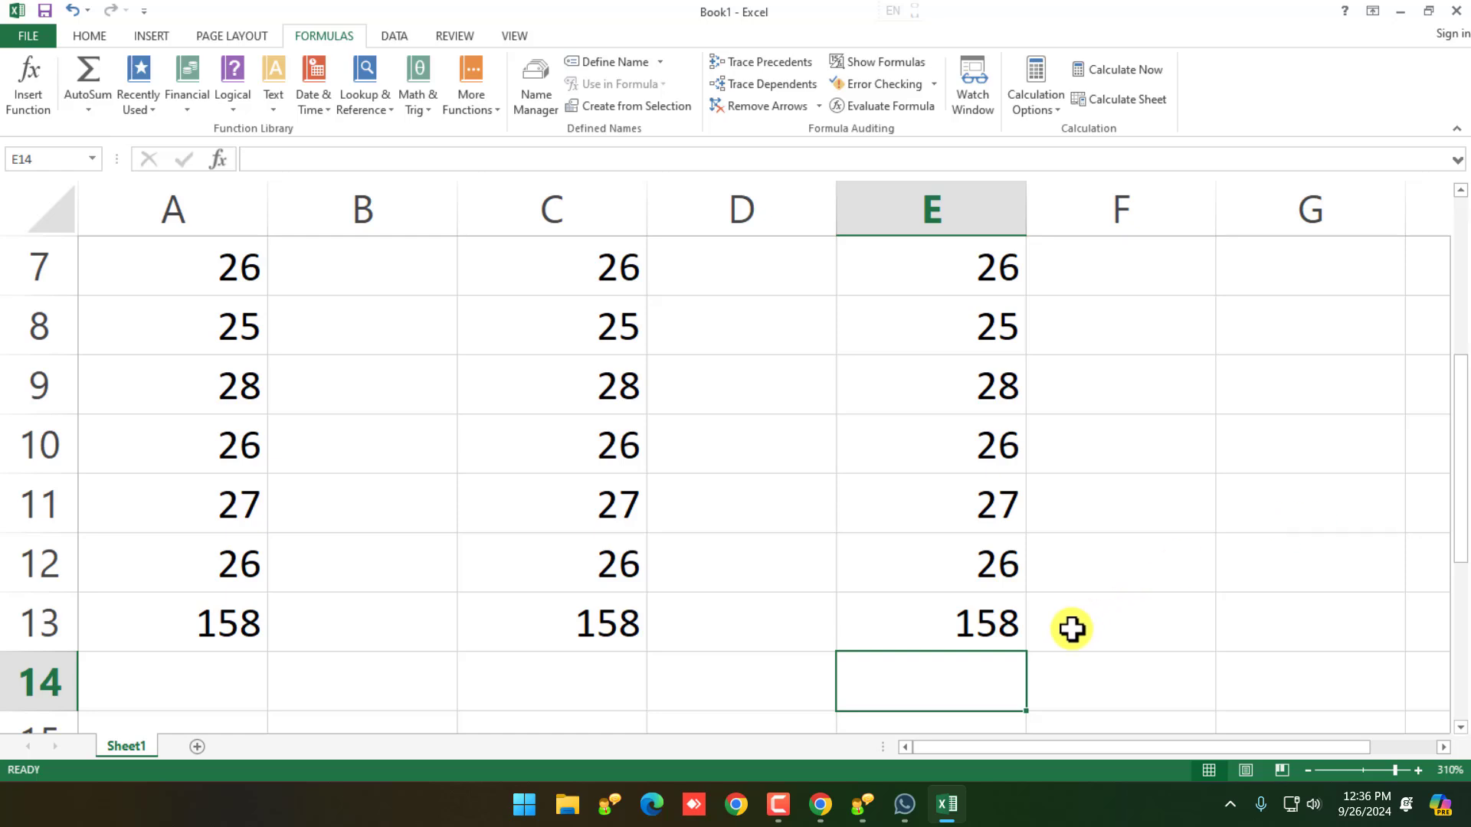
left_click(969, 632)
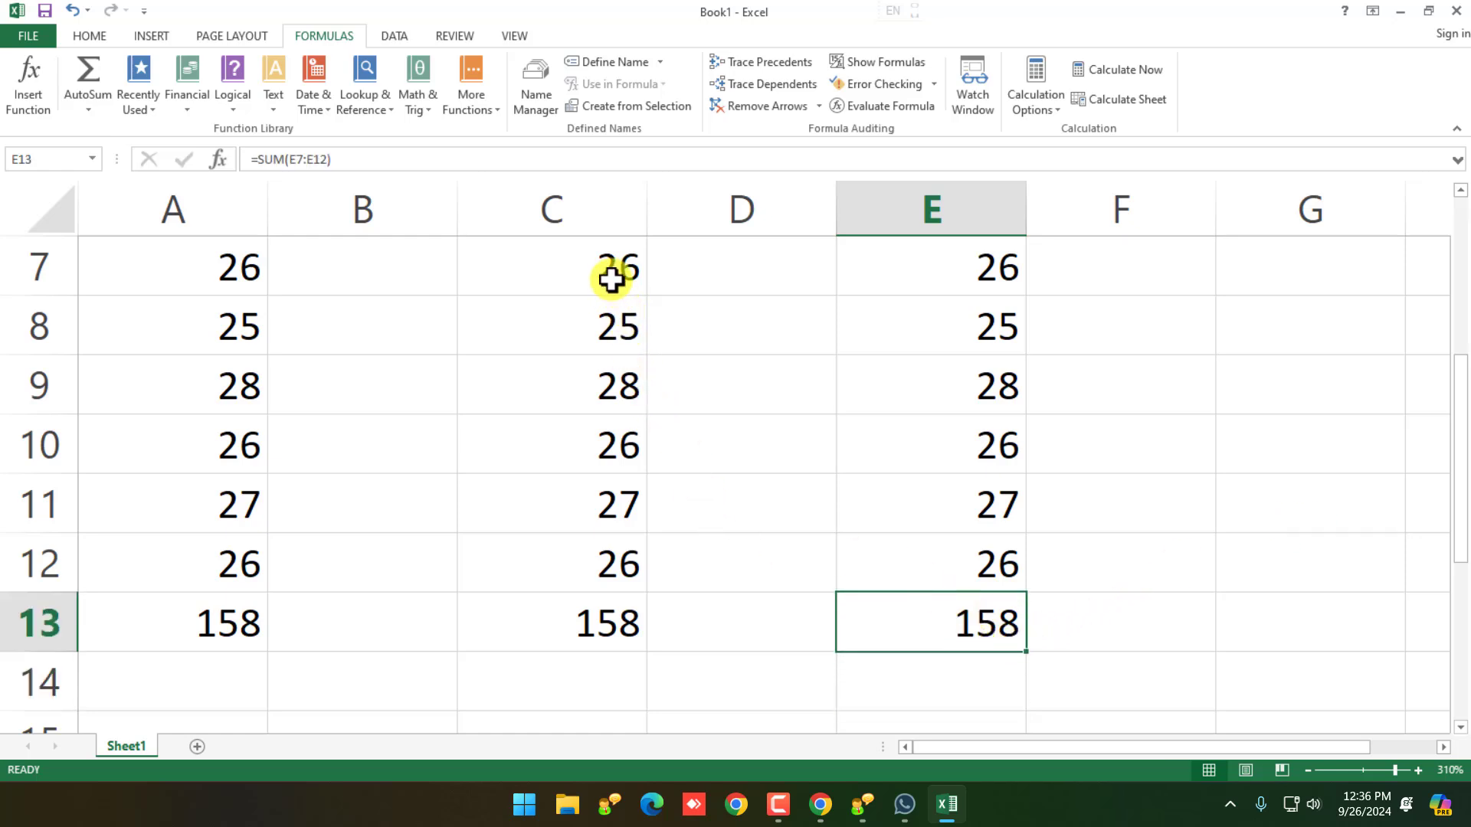
Step: Examine the number range C7 to C12 and the function name in the SUM function in cell C13
left_click_drag(611, 276, 623, 544)
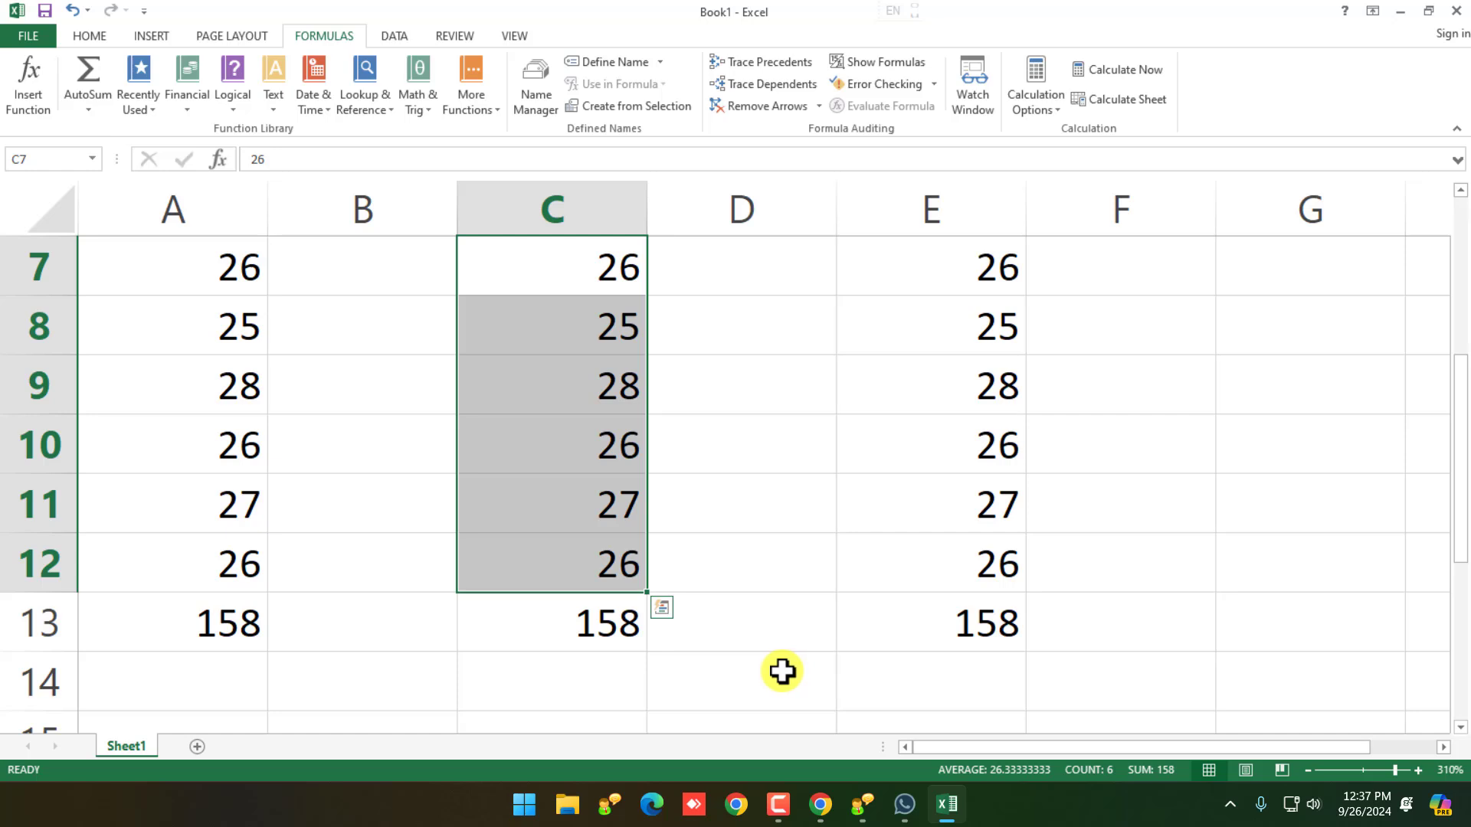
left_click(692, 606)
left_click(629, 616)
double_click(630, 616)
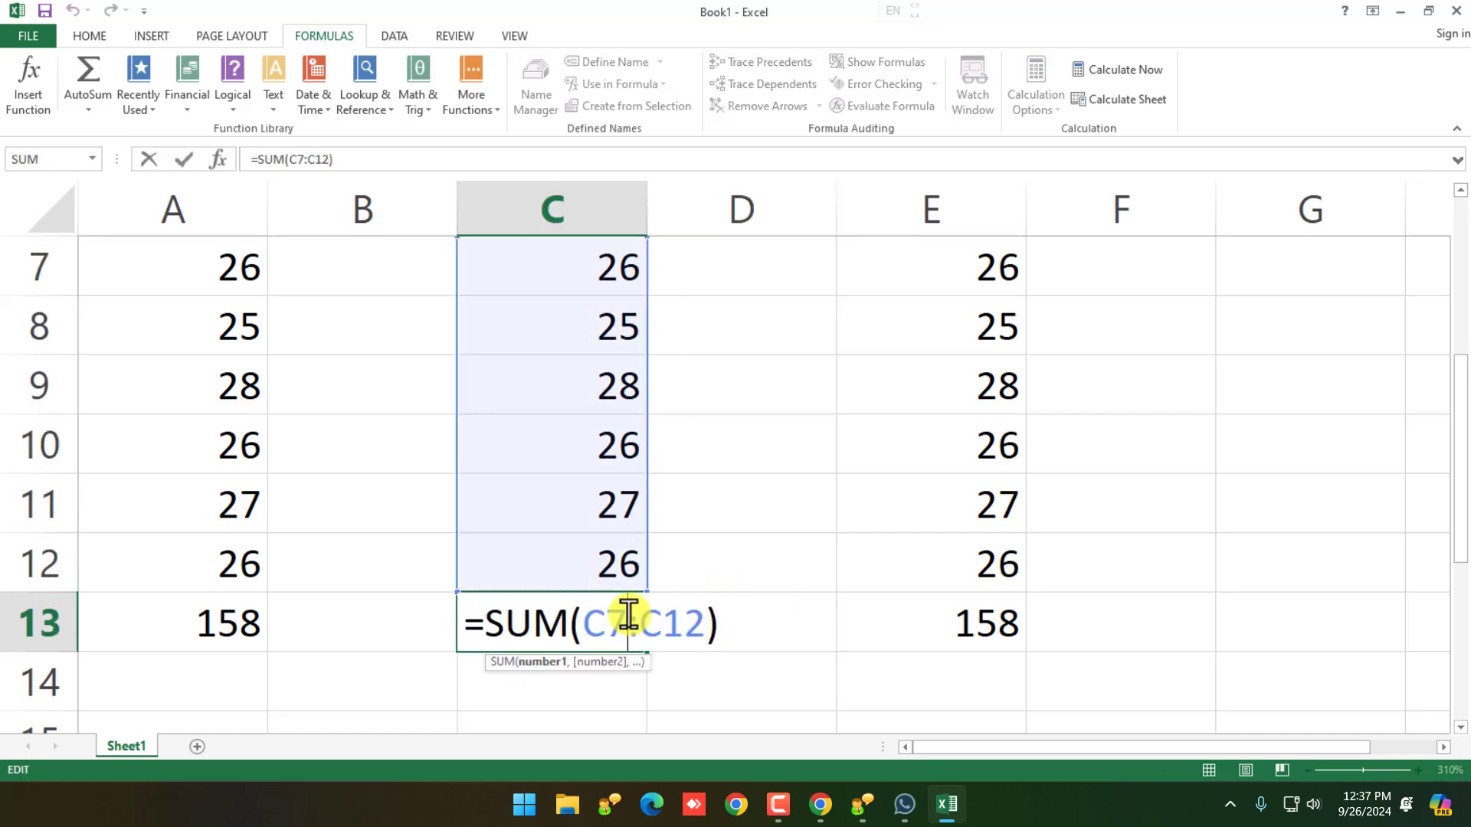
left_click_drag(569, 622, 488, 634)
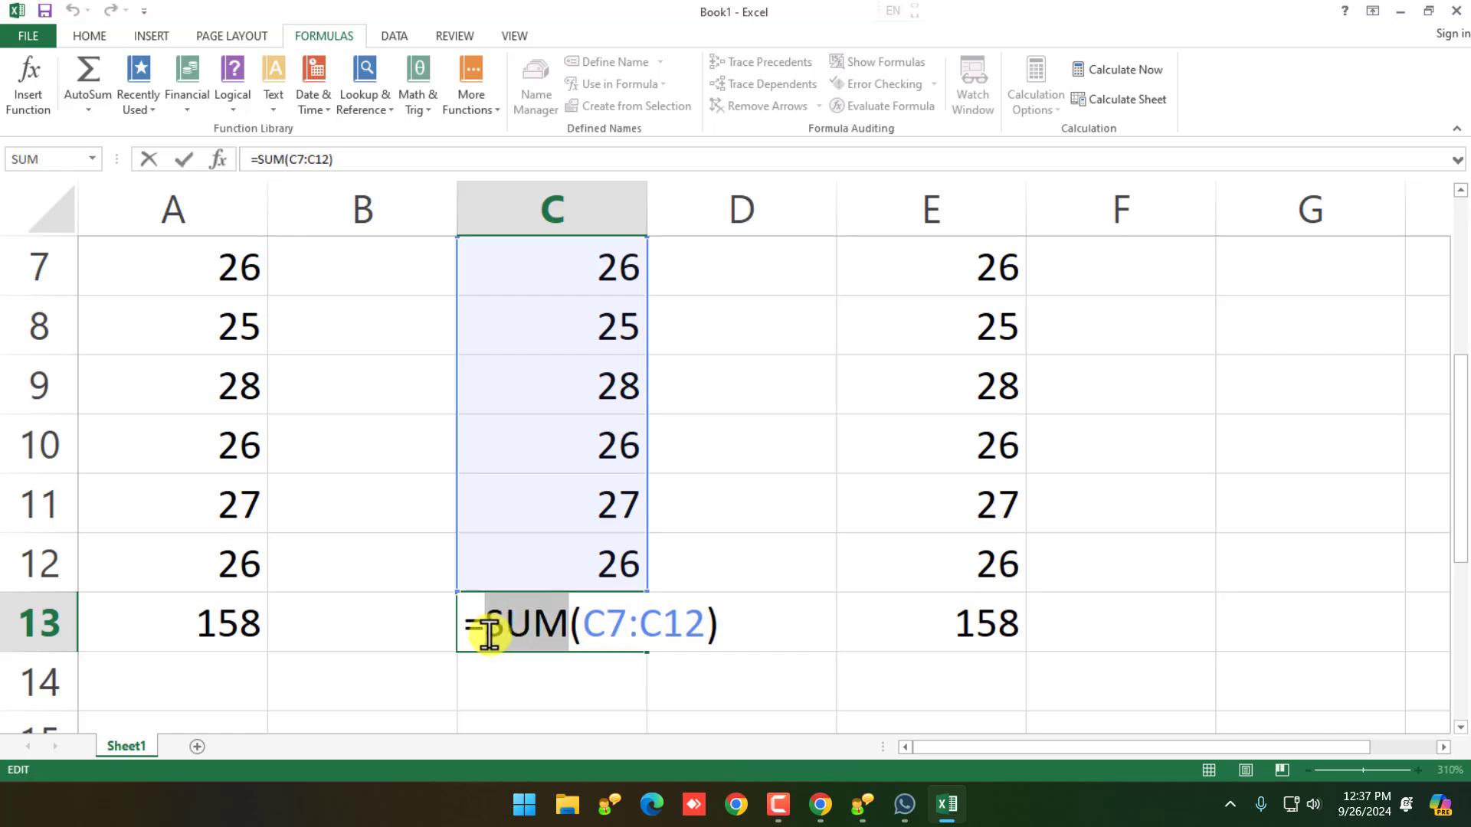
left_click(693, 613)
Step: Clear the numbers and their total from cells E7 to E13
scroll(874, 378, "up", 2)
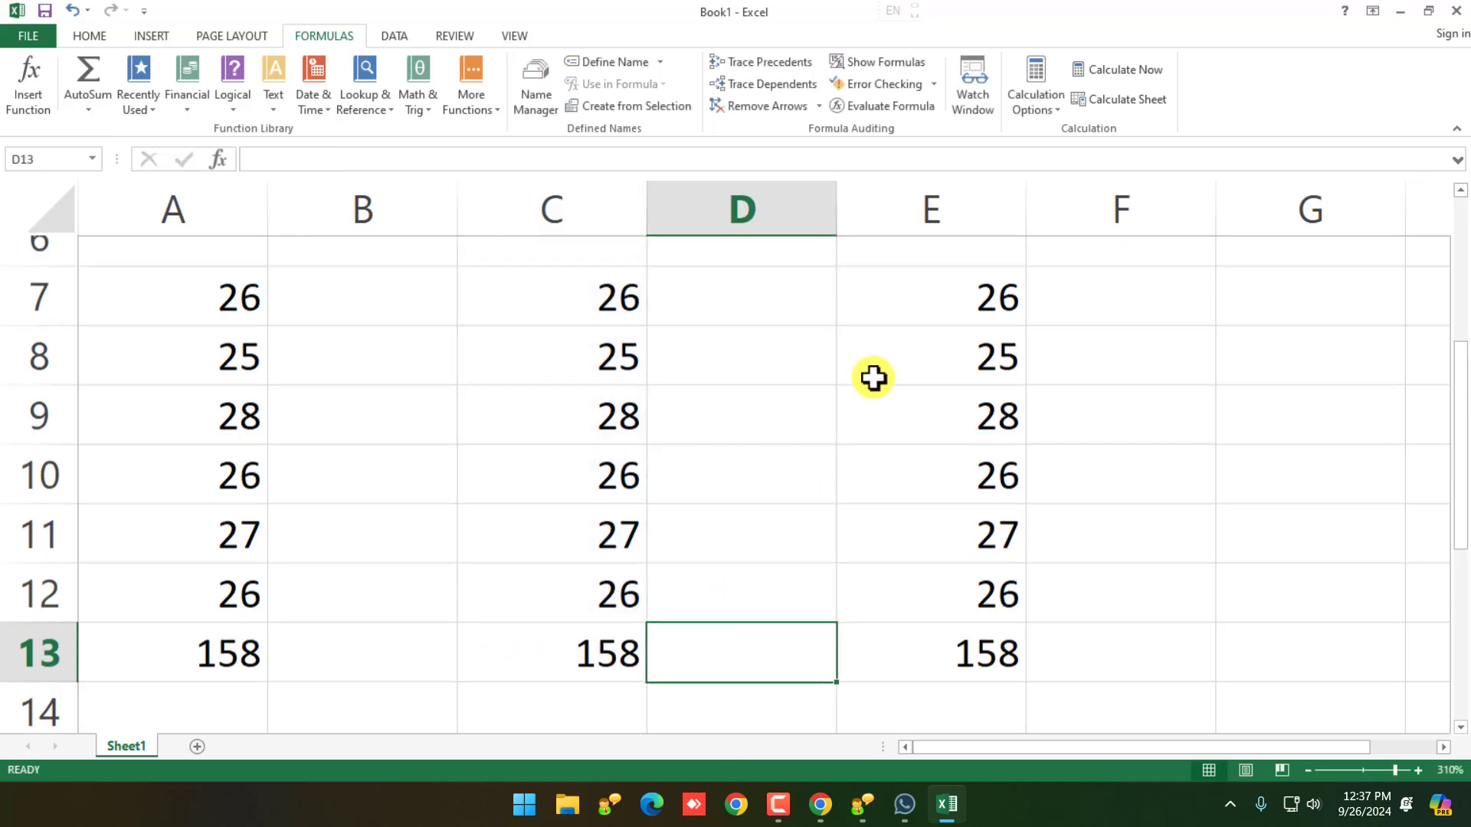
scroll(948, 510, "down", 2)
left_click_drag(975, 276, 976, 624)
left_click(519, 697)
Step: Enter the label Sum in cell B13, beside the total made with the SUM function
left_click(430, 624)
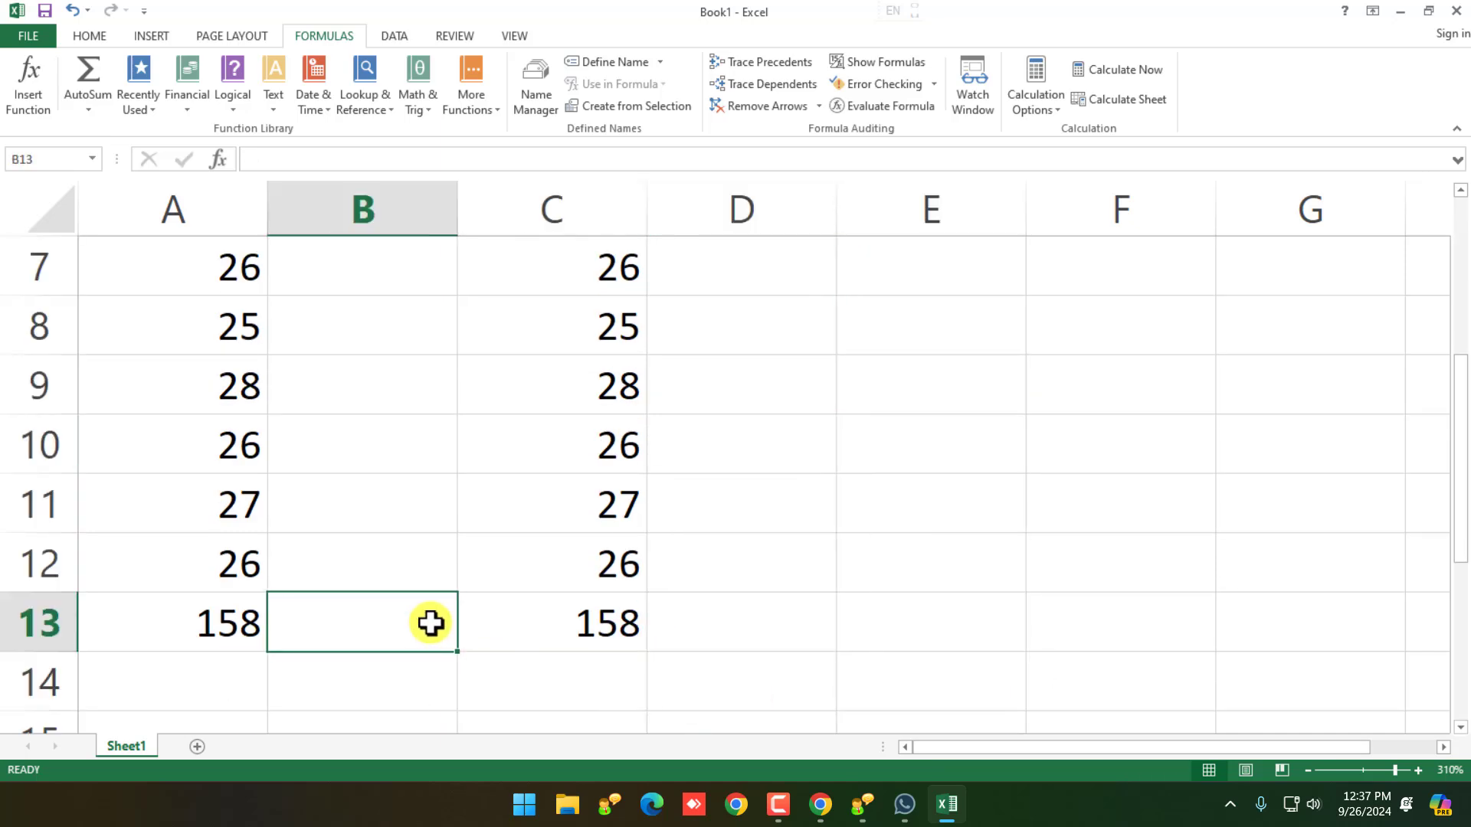
type("Sum")
key("Left")
key("Right")
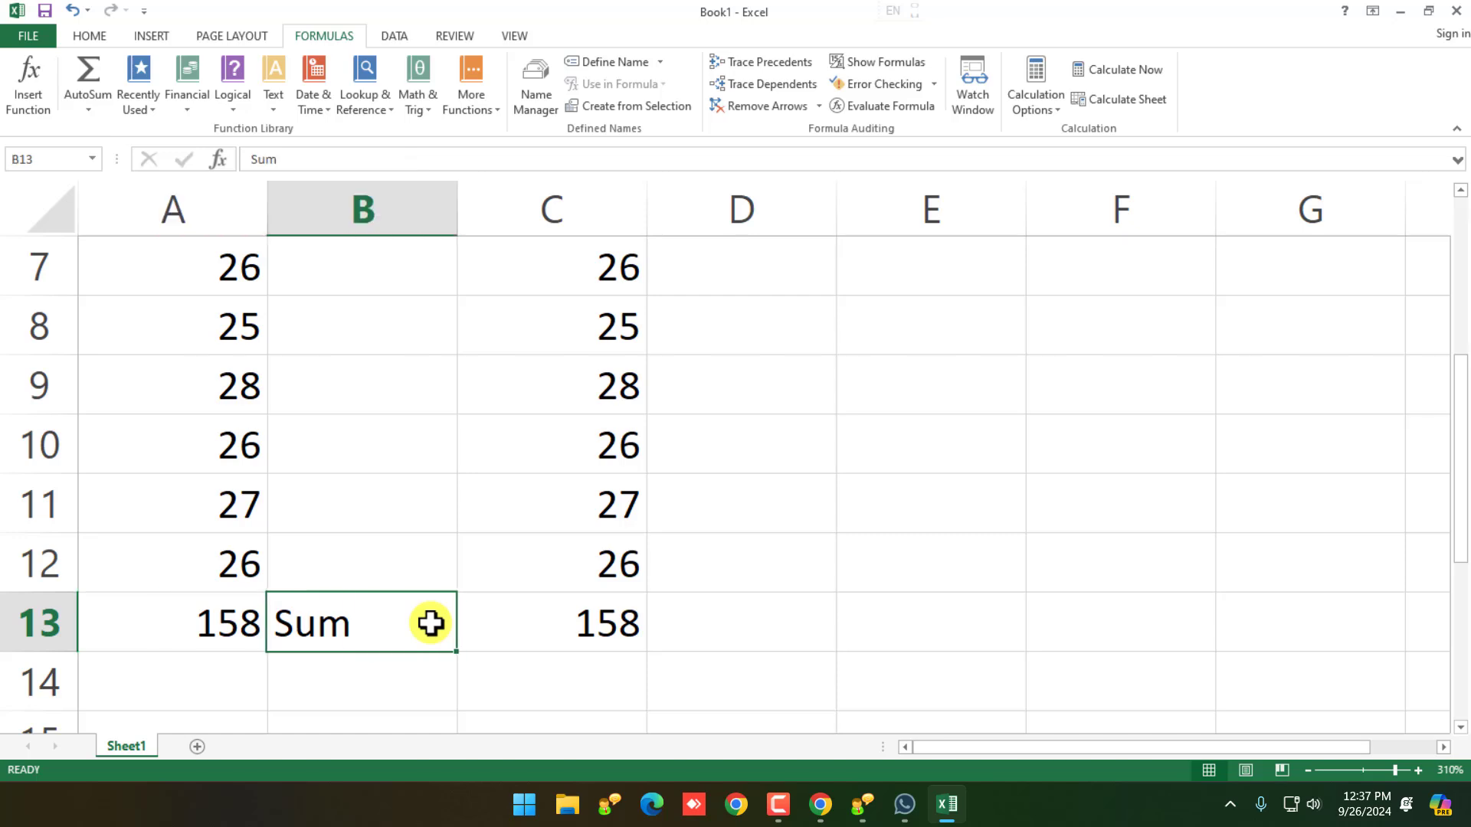
key("Left")
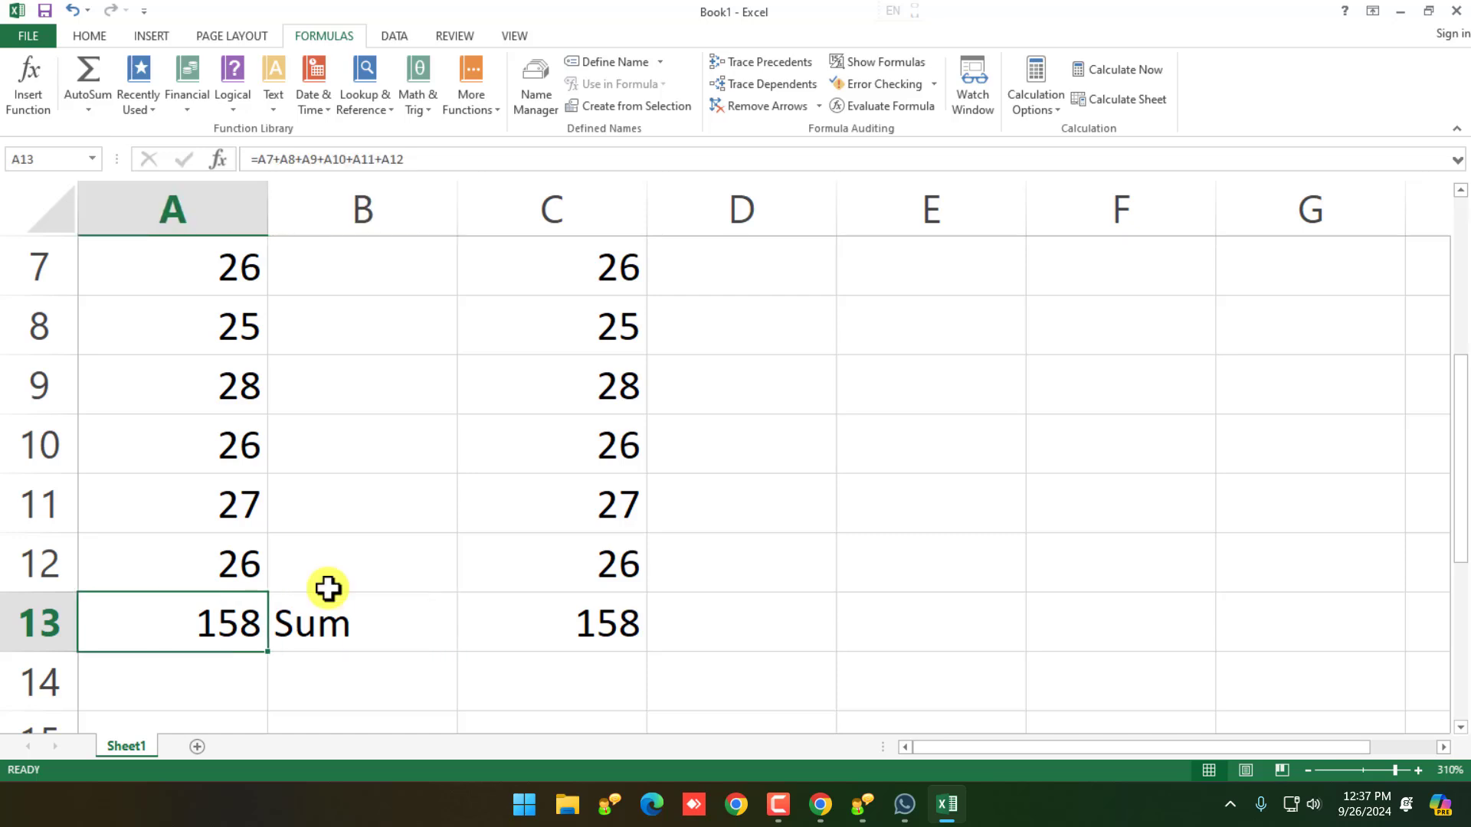
Step: Insert a blank column before column A and enter the label Formula in cell A13
right_click(197, 223)
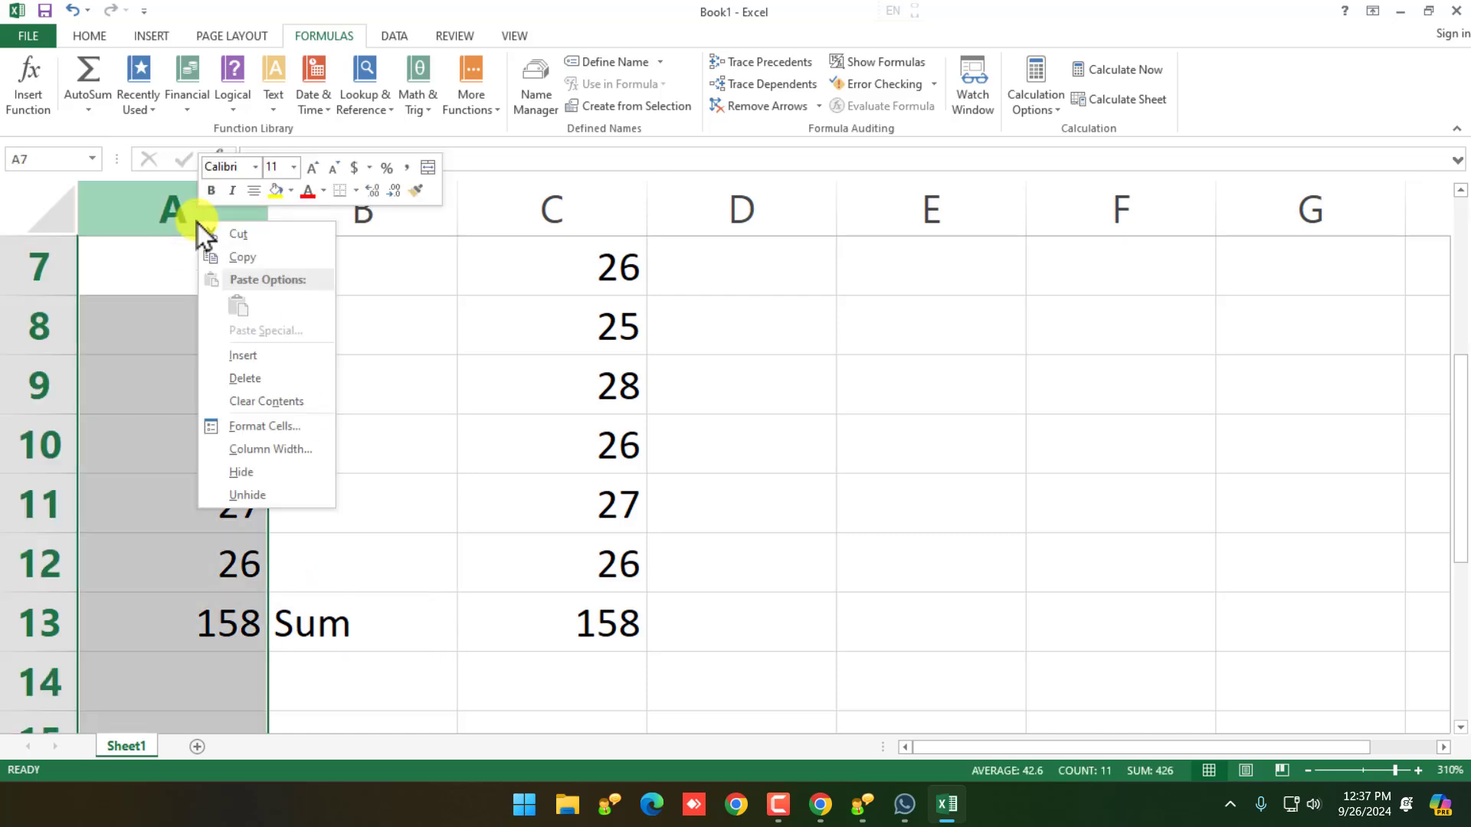
left_click(254, 352)
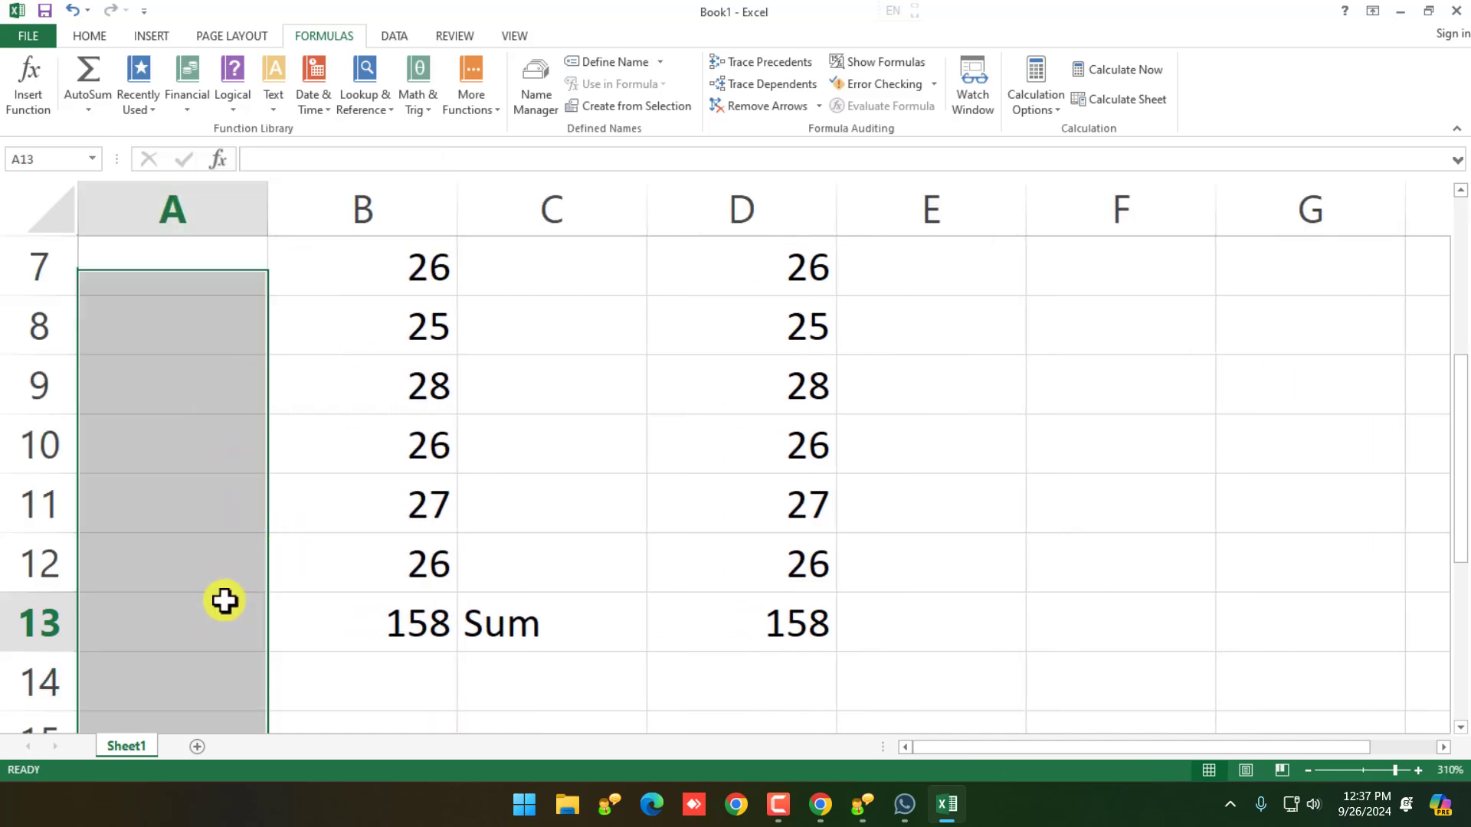
left_click(258, 616)
type("Func")
key("BackSpace")
key("BackSpace")
key("BackSpace")
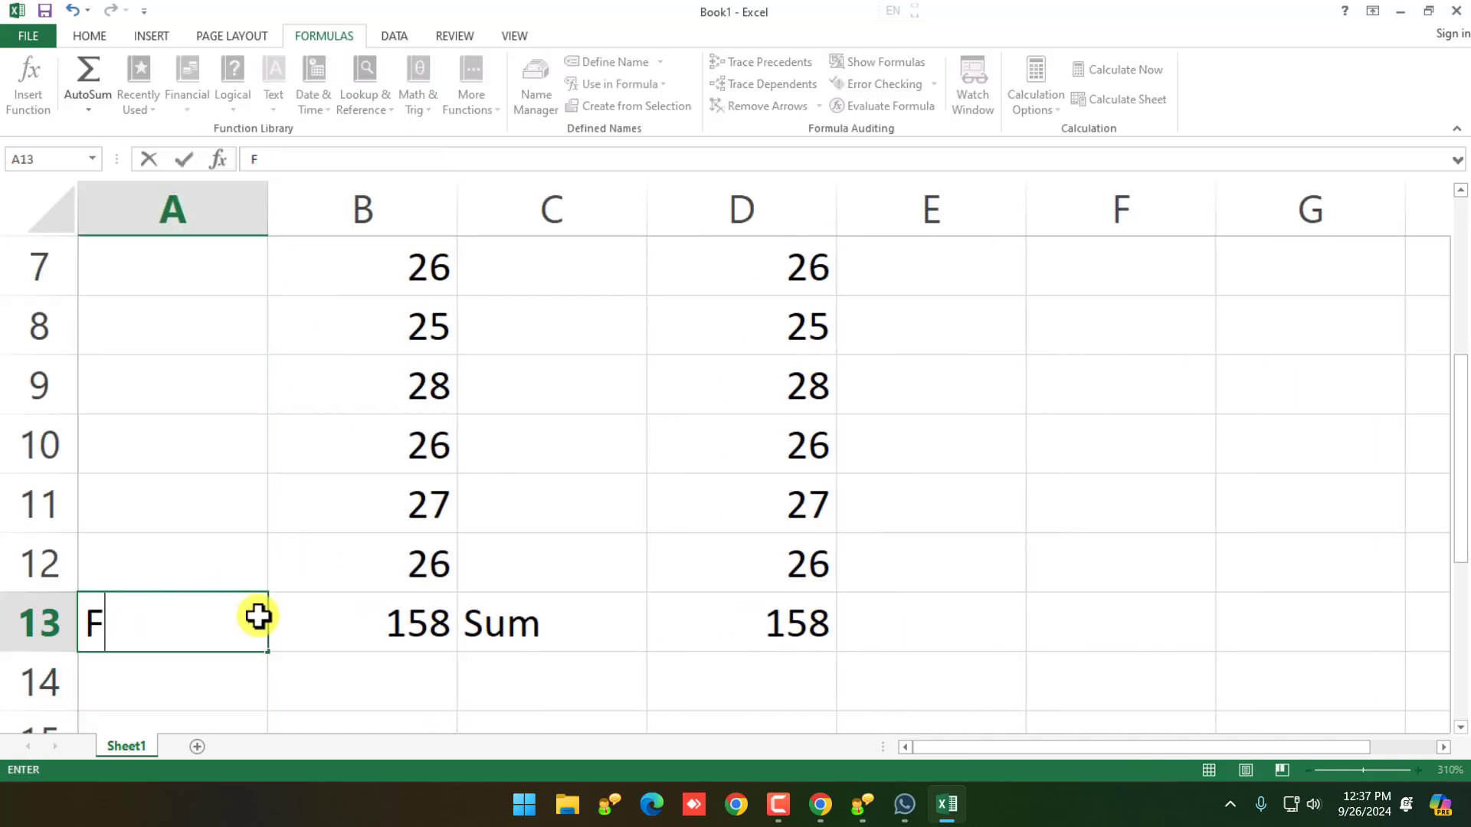
type("F")
key("BackSpace")
key("BackSpace")
type("Formula")
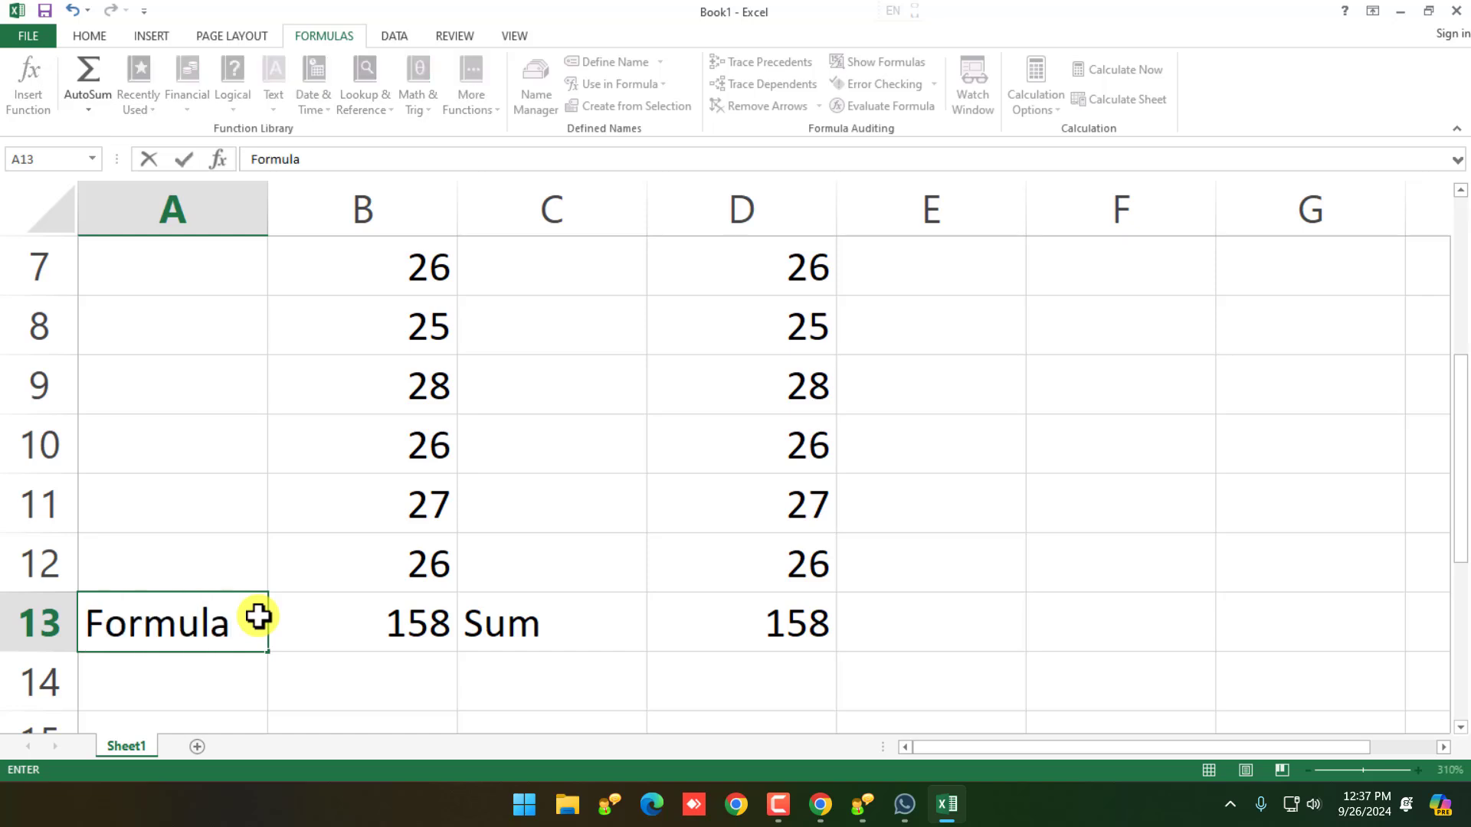
key("Return")
Step: Examine the cell references in the addition formula in cell B13
double_click(315, 613)
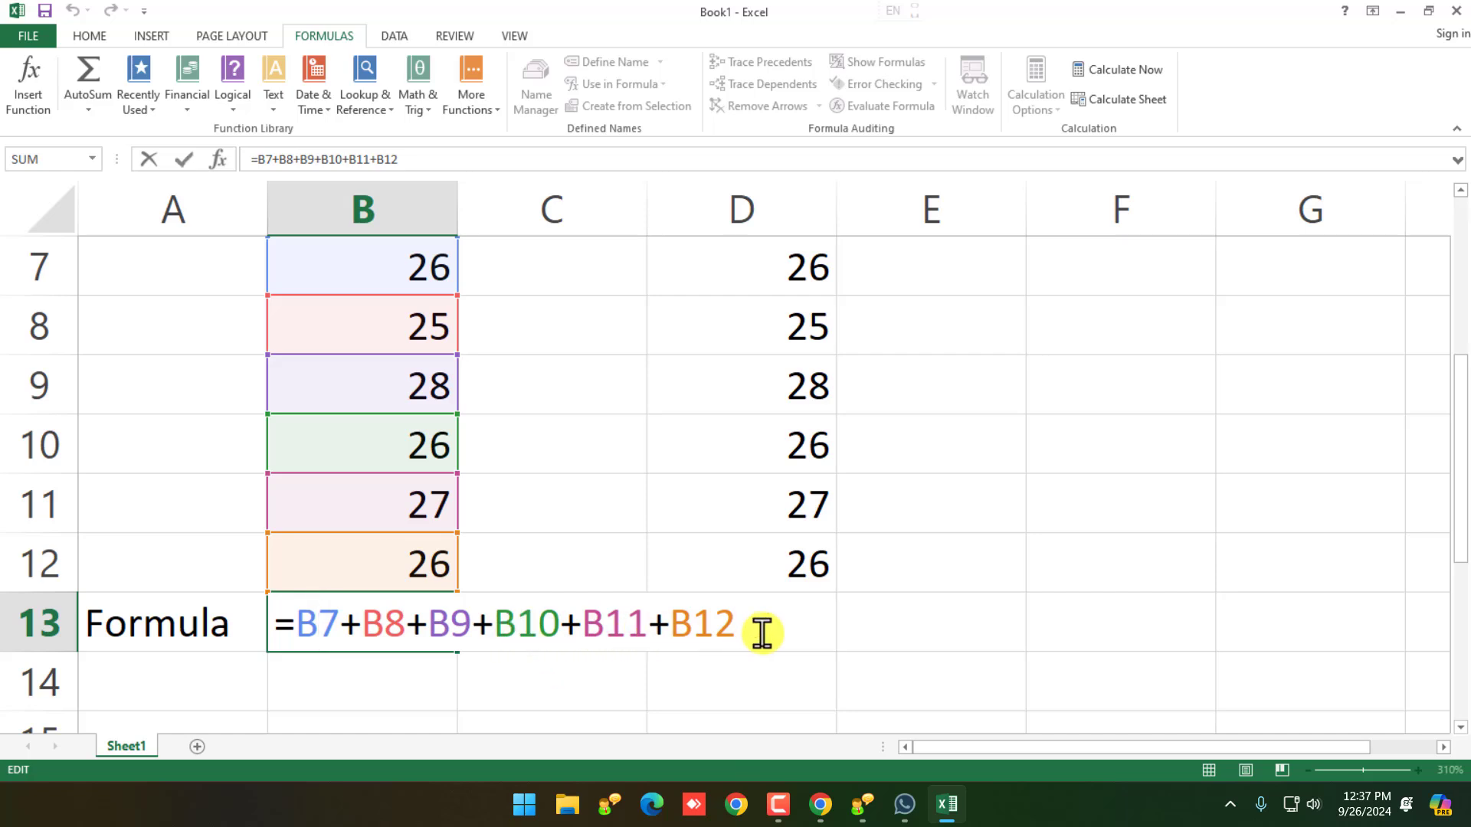
key("Return")
left_click(828, 621)
left_click(930, 621)
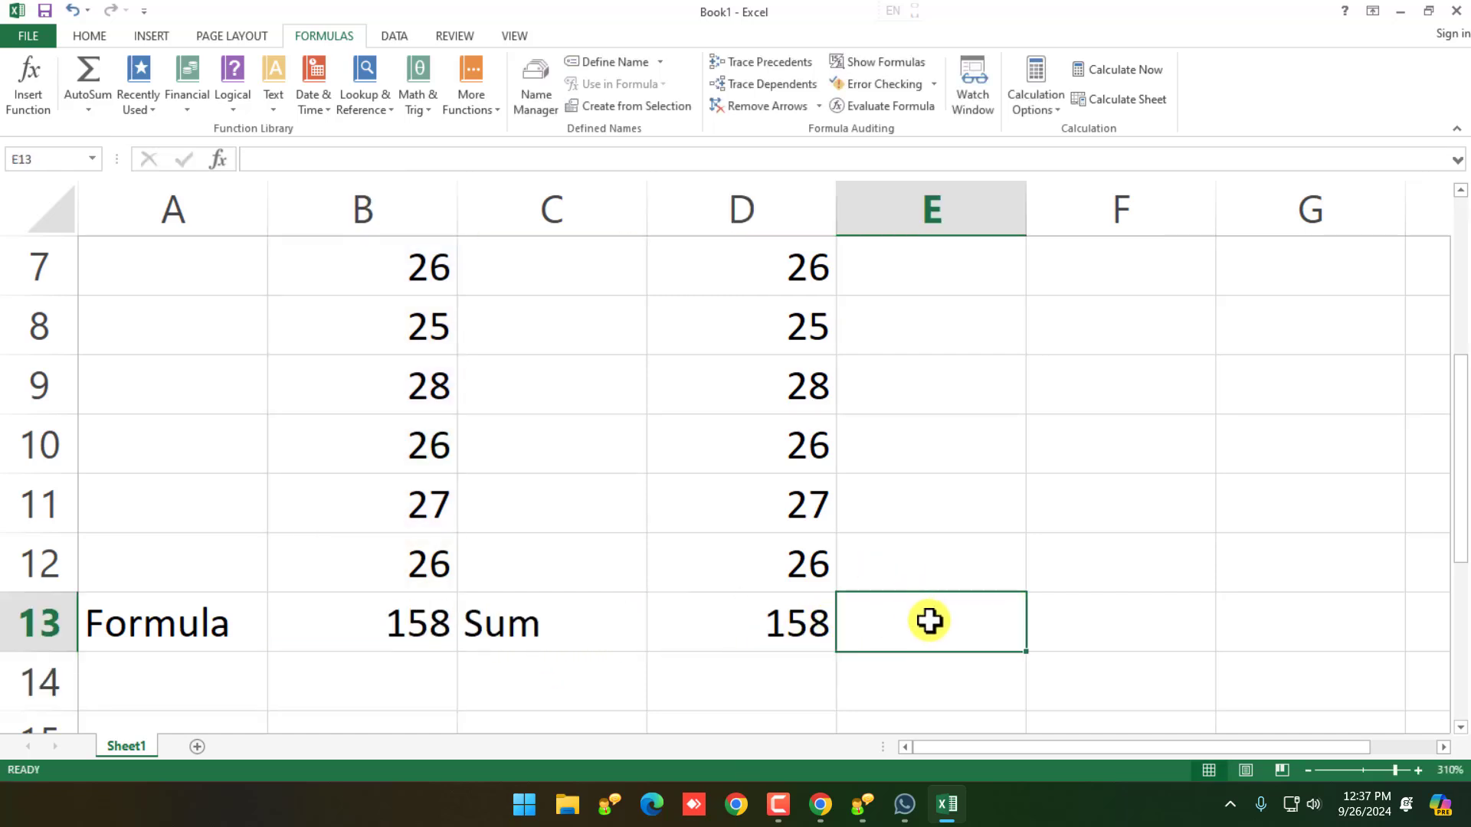
Step: Enter the label Average in cell E13 and copy the numbers from D7:D12 into F7:F12
type("Average")
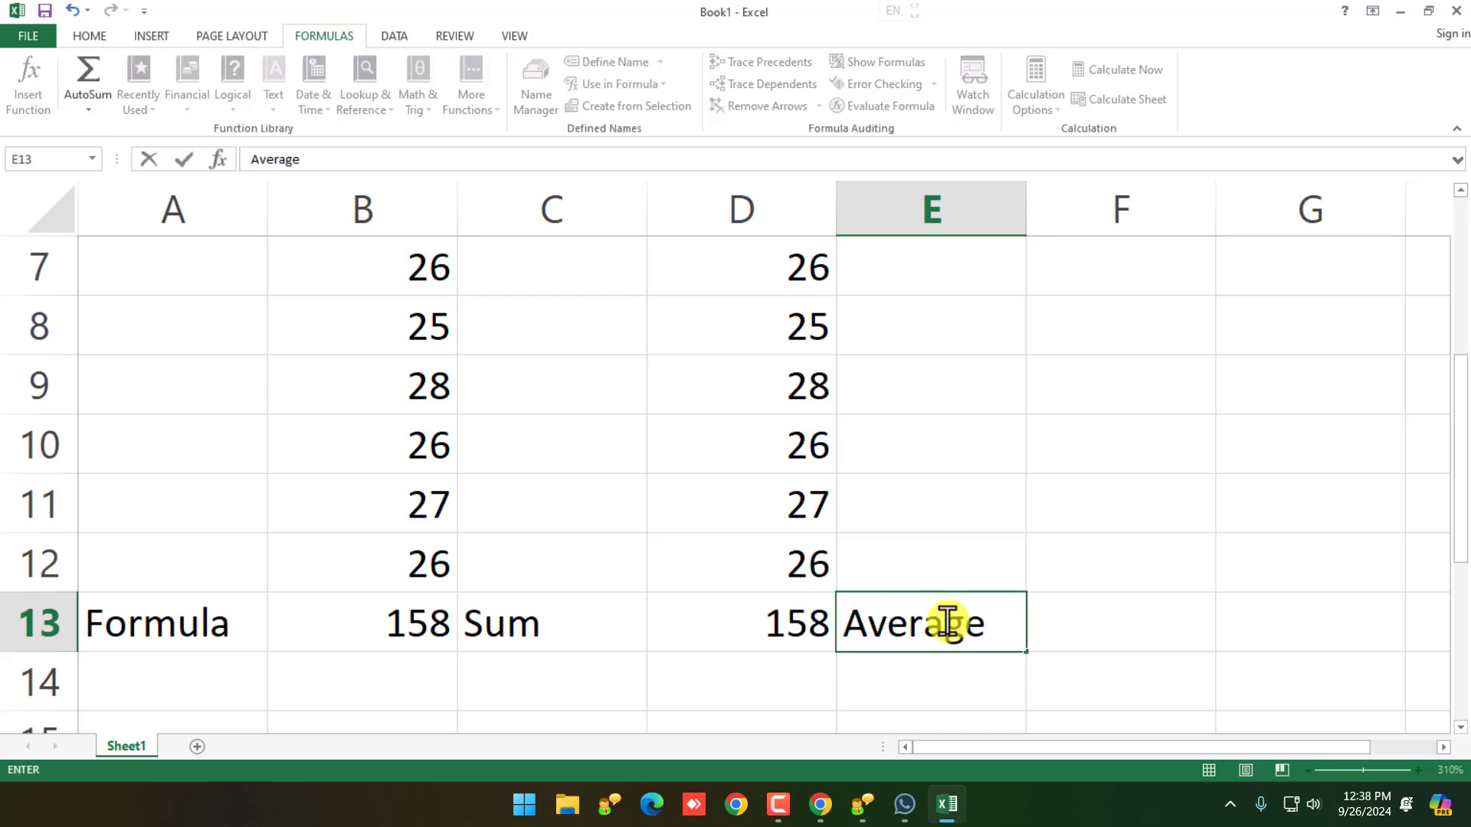
left_click_drag(793, 270, 807, 537)
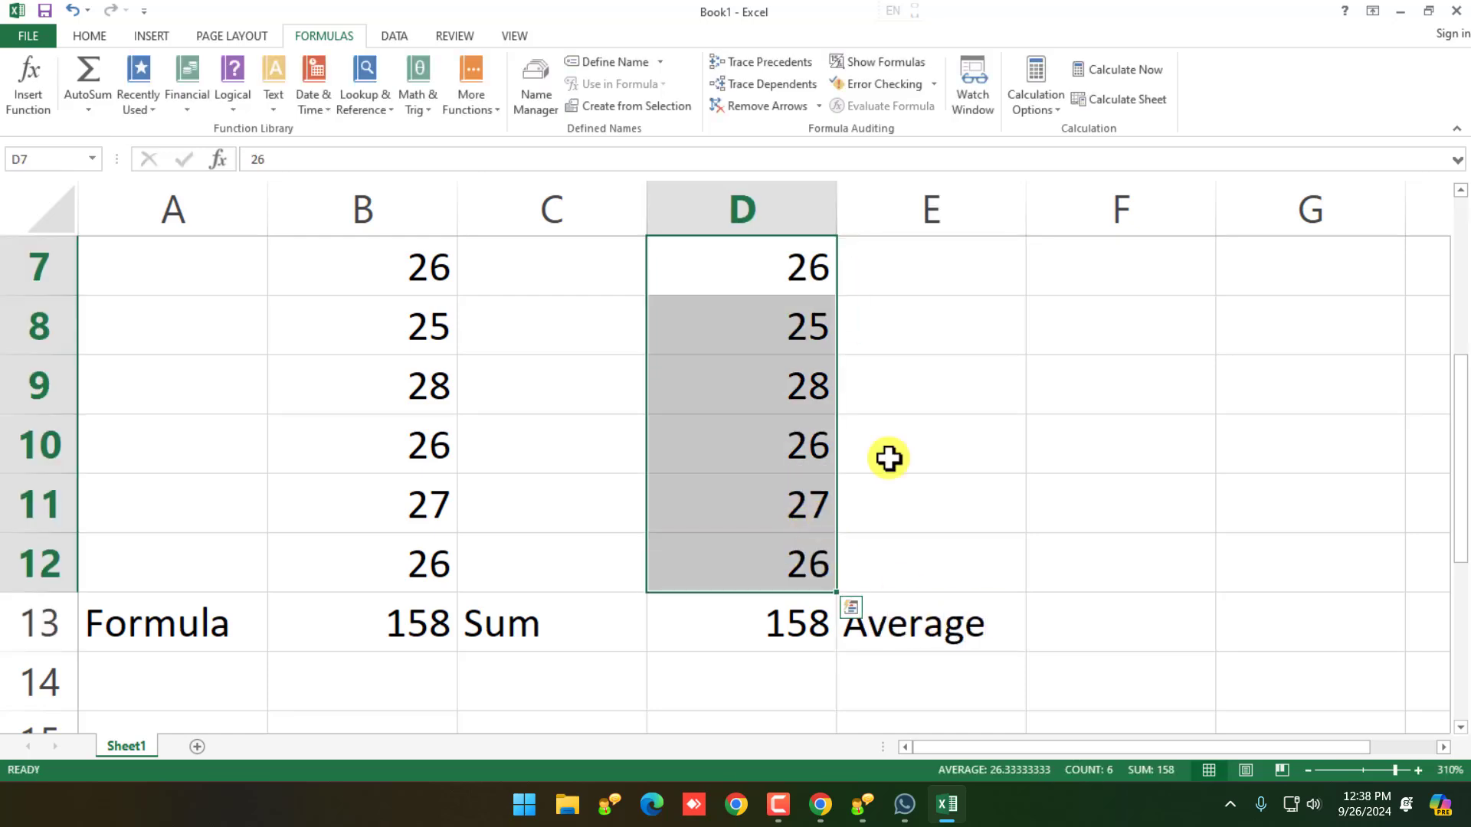
key("ctrl+c")
left_click(1134, 289)
key("ctrl+v")
Step: Calculate the average of the copied numbers in cell F13 with =AVERAGE(F7:F12)
left_click(1111, 598)
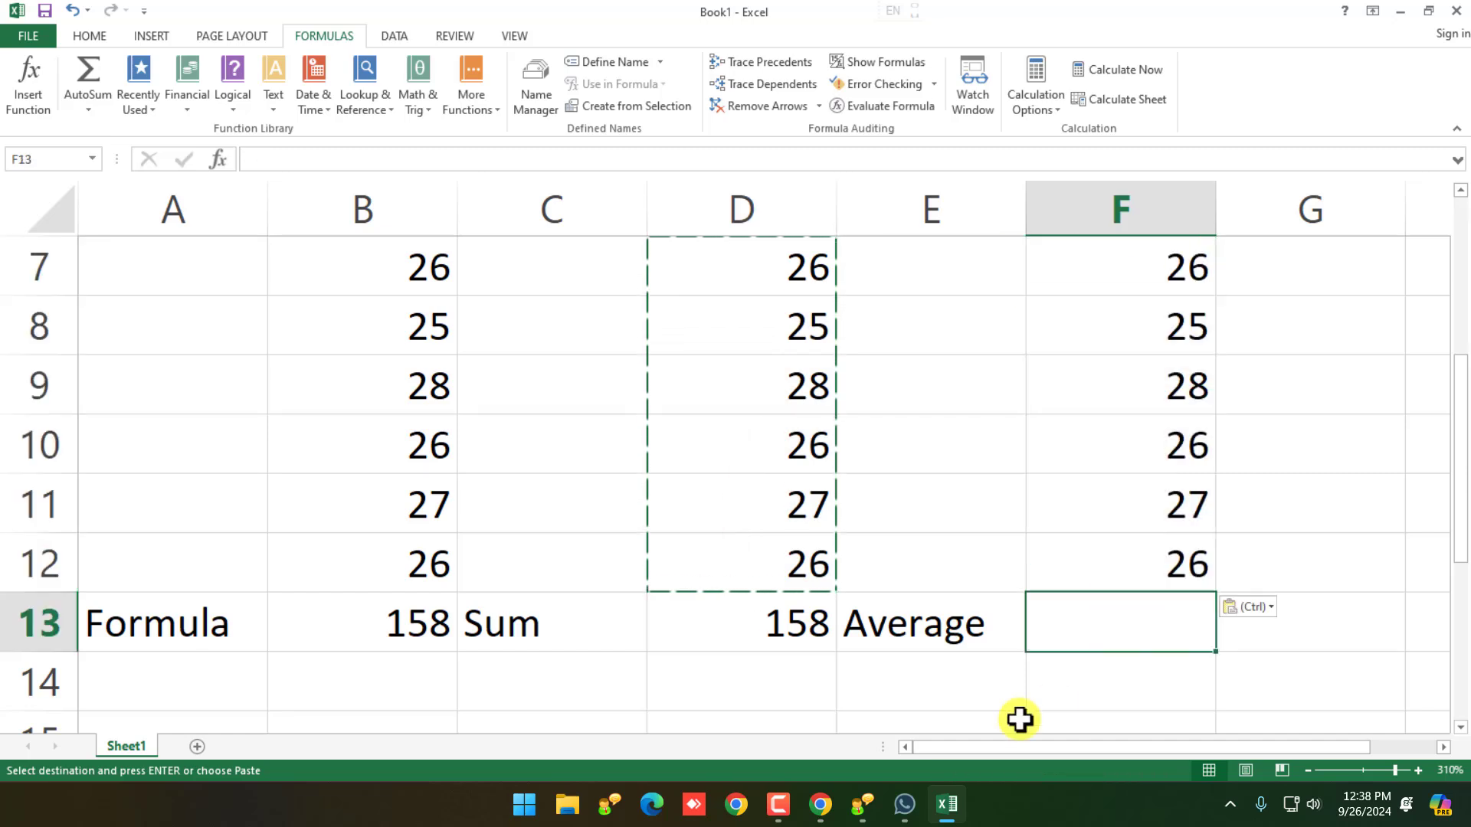
type("=average")
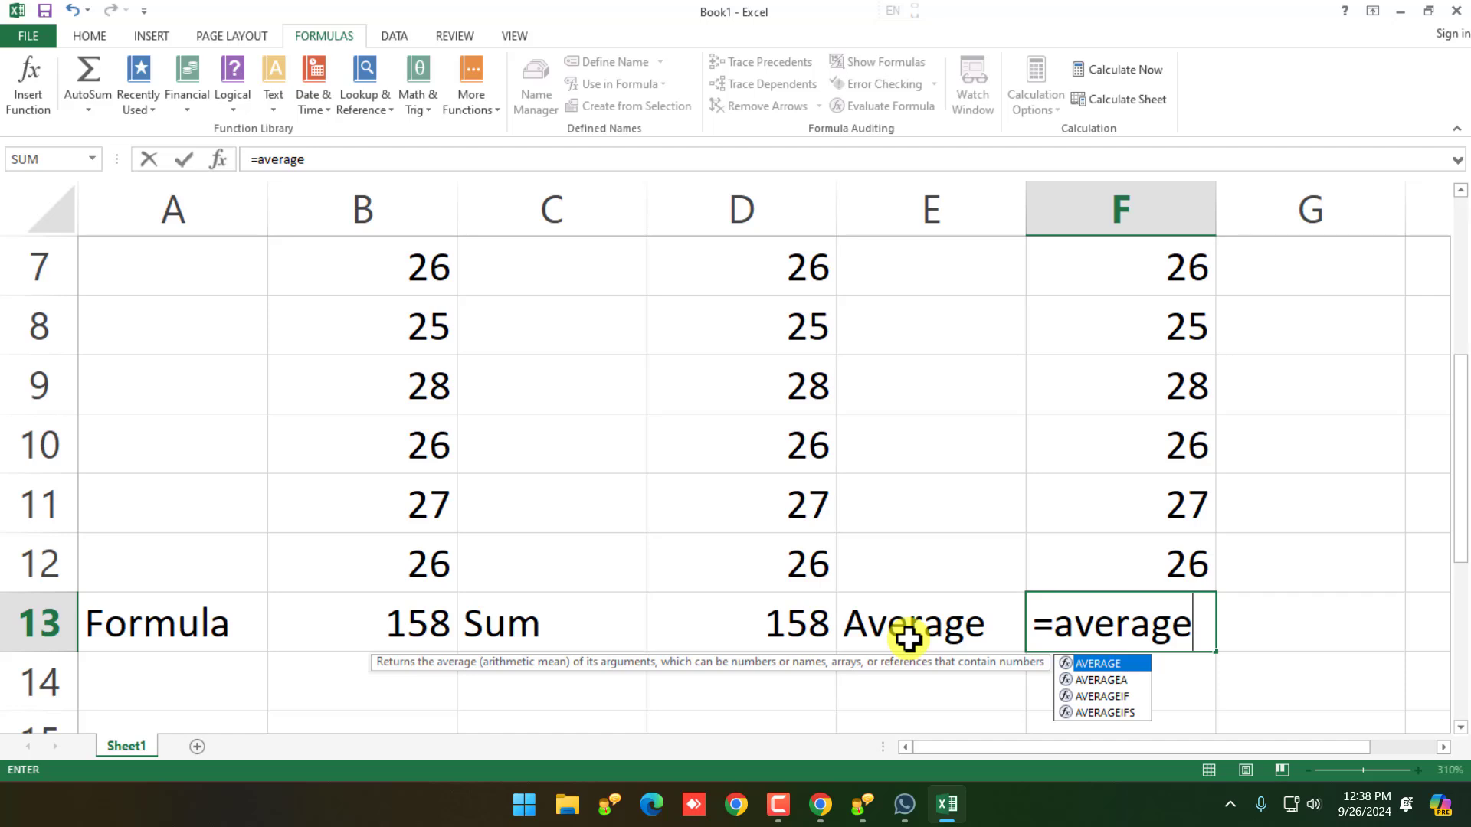
type("(")
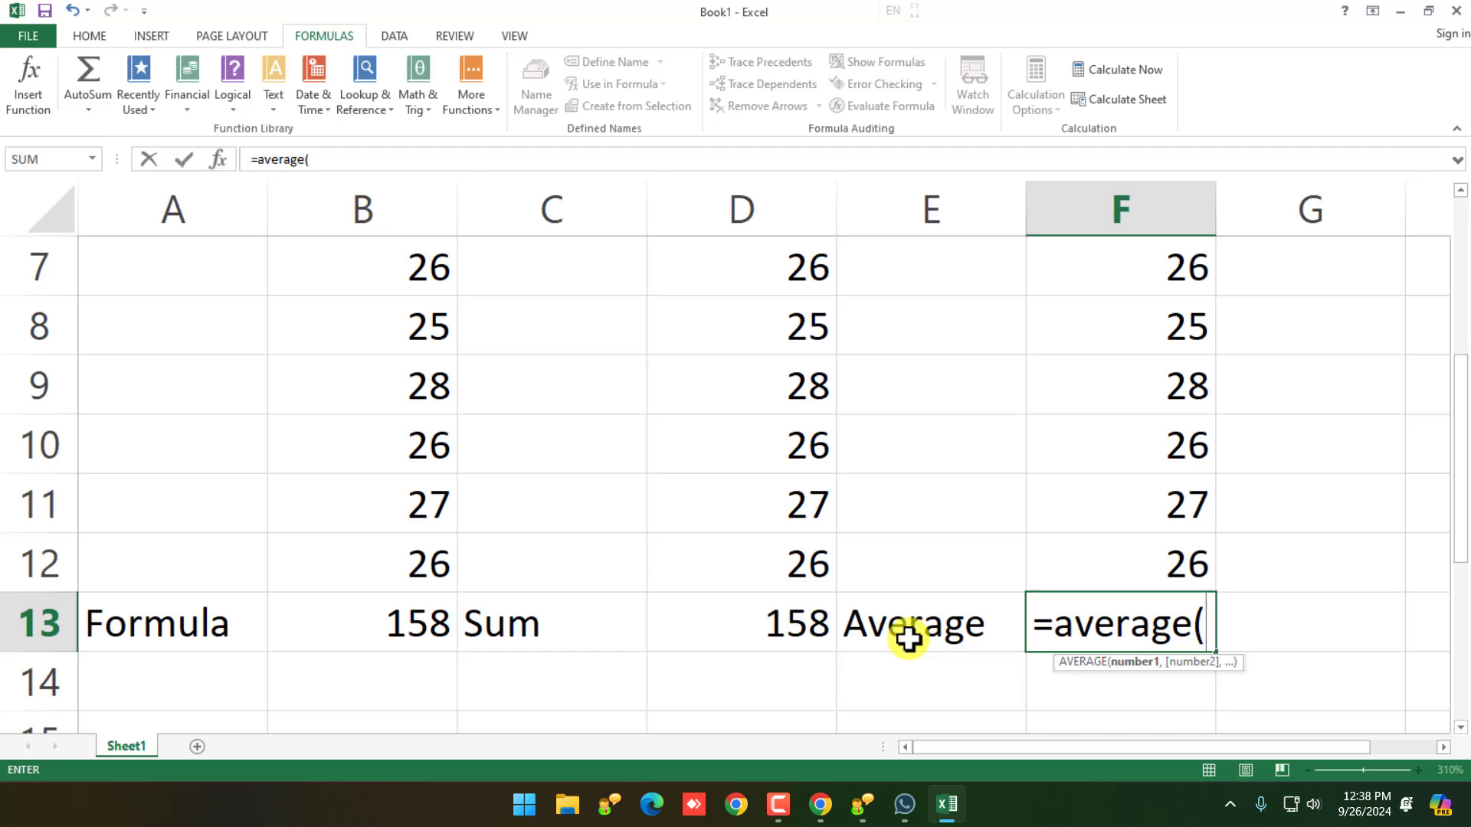
type("f7:")
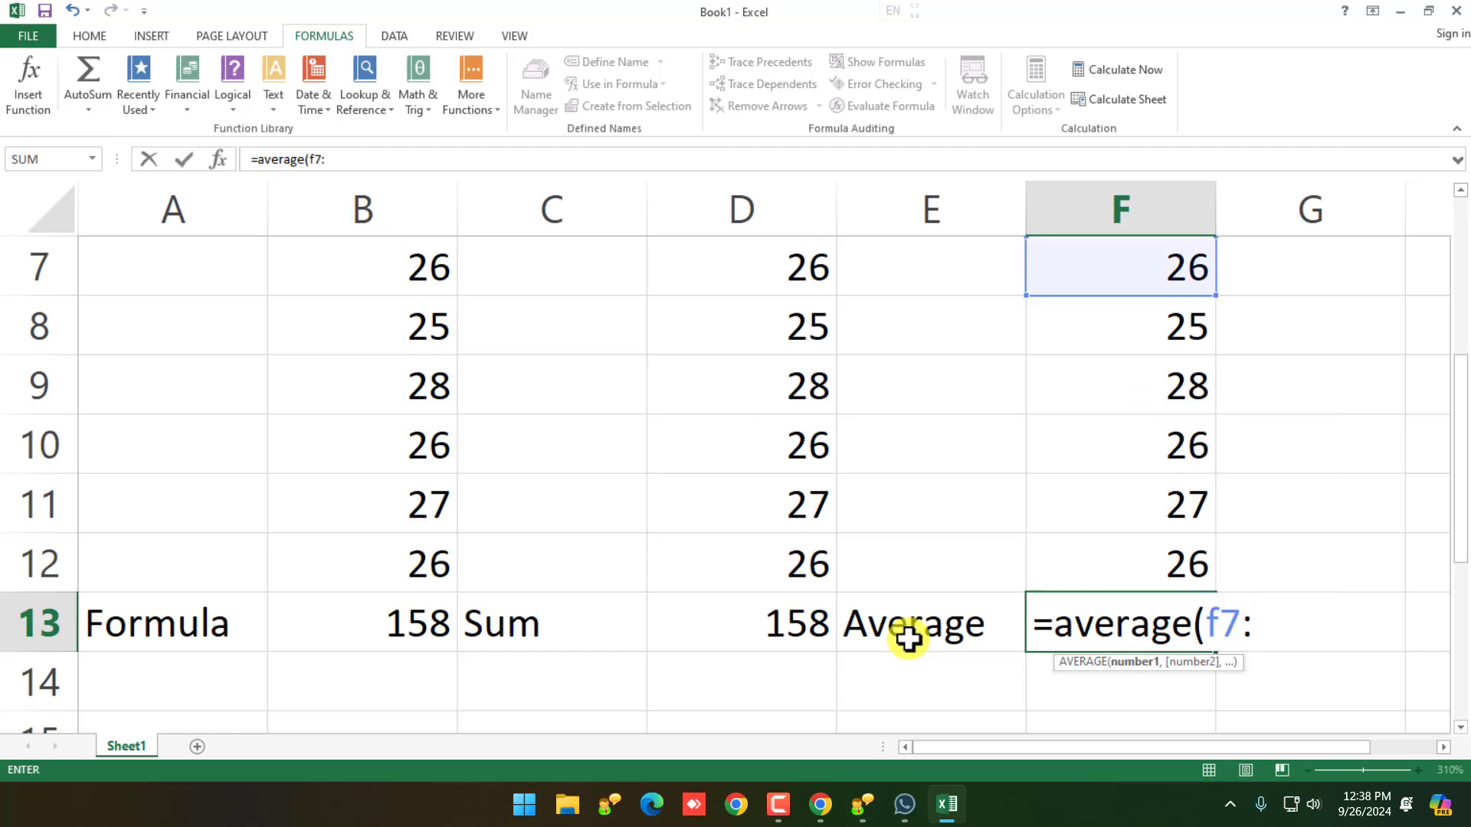
type("f12)")
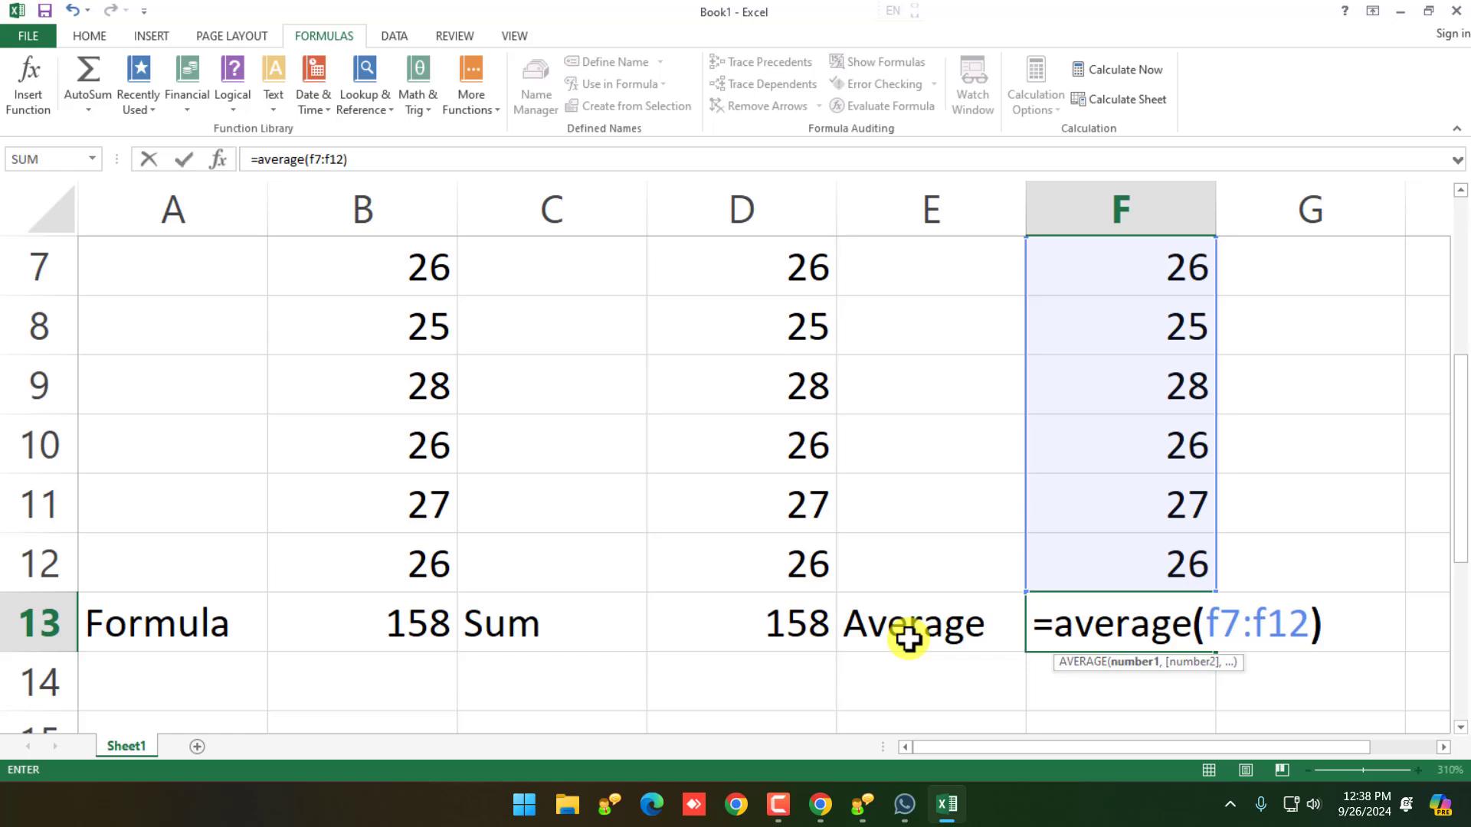
key("Return")
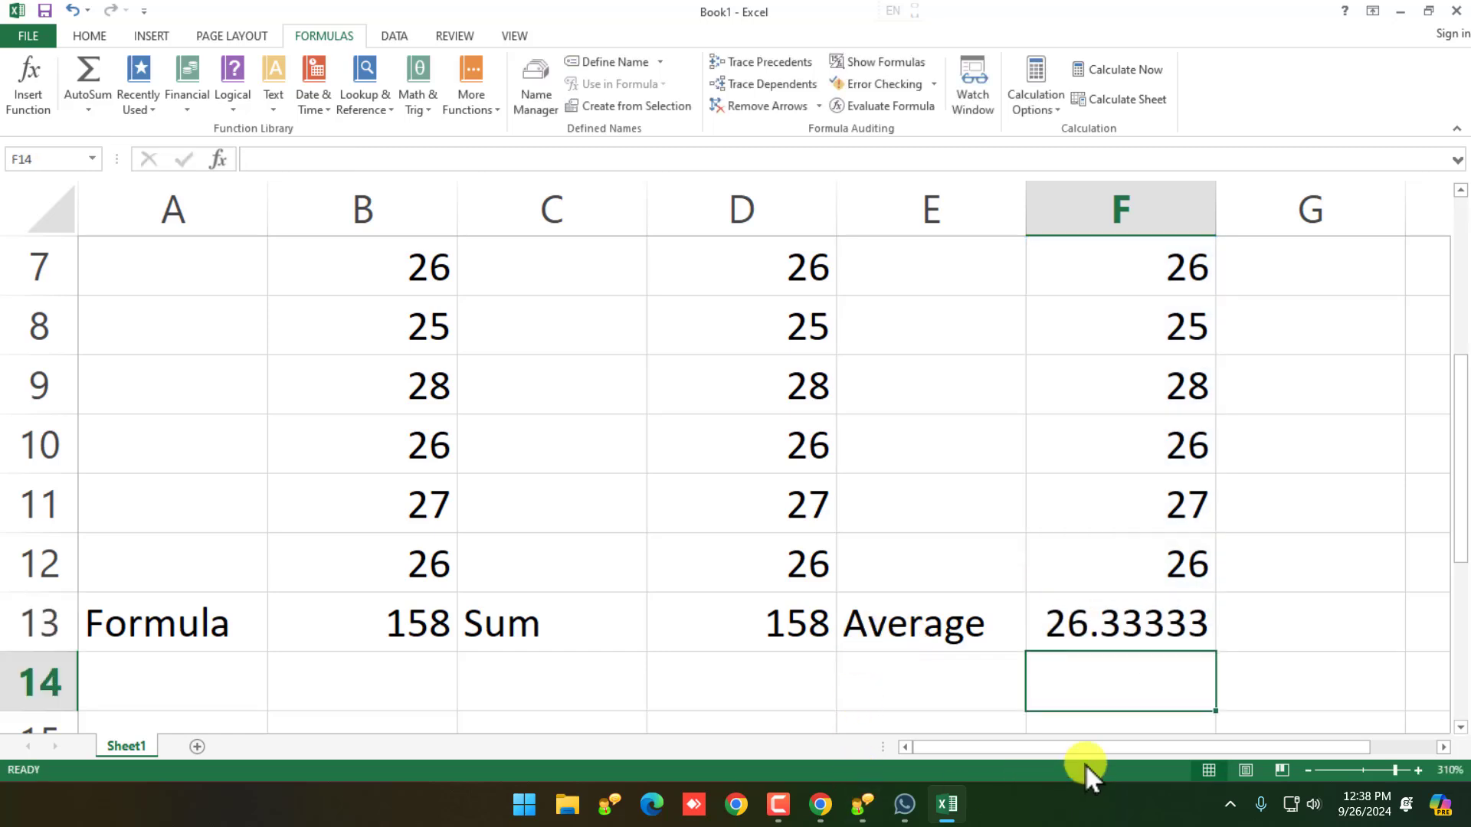
Step: Reduce the average in cell F13 to two decimal places
left_click(1109, 634)
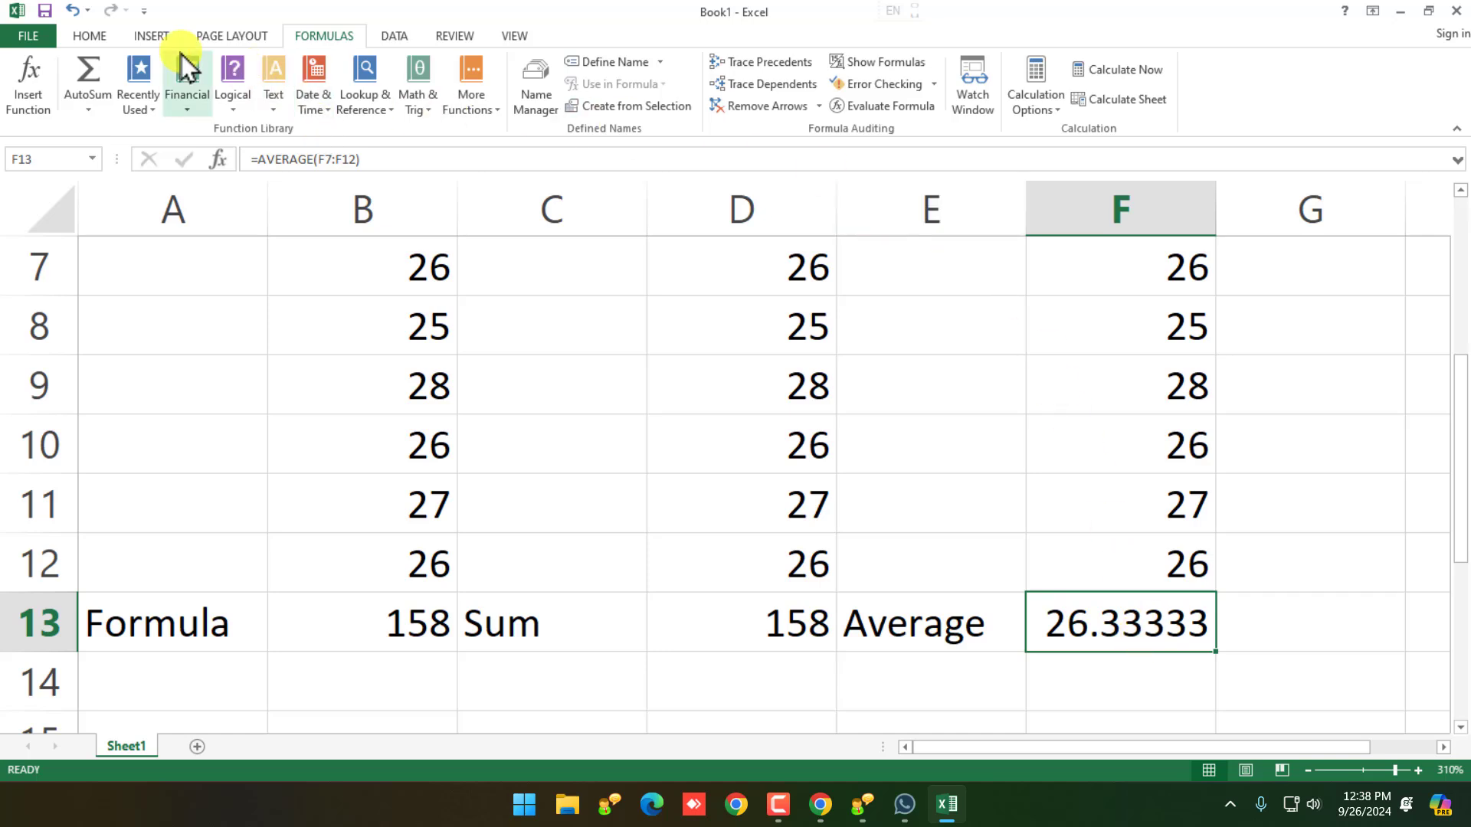
left_click(96, 37)
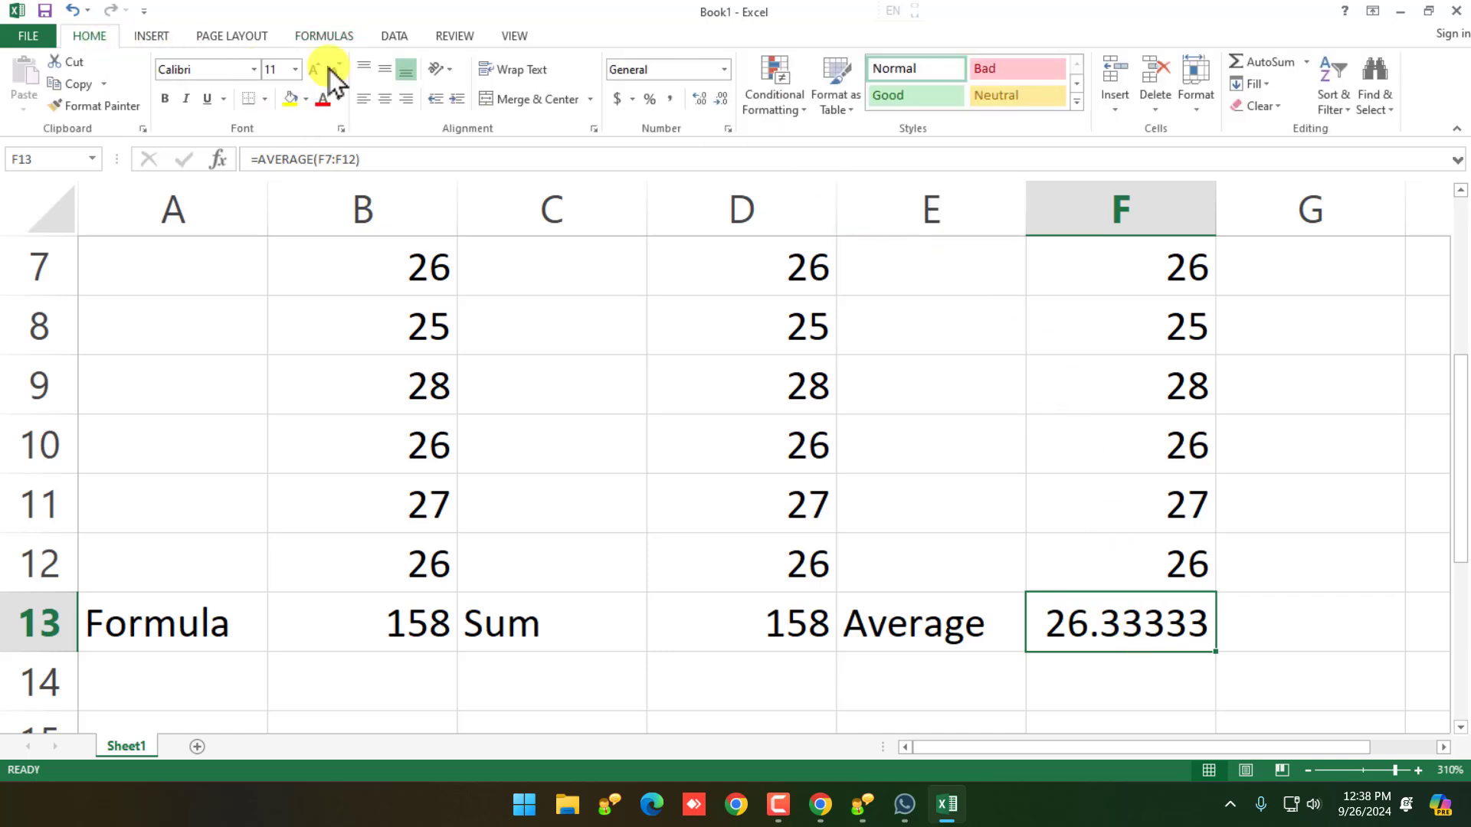
left_click(719, 102)
left_click(719, 103)
left_click(719, 103)
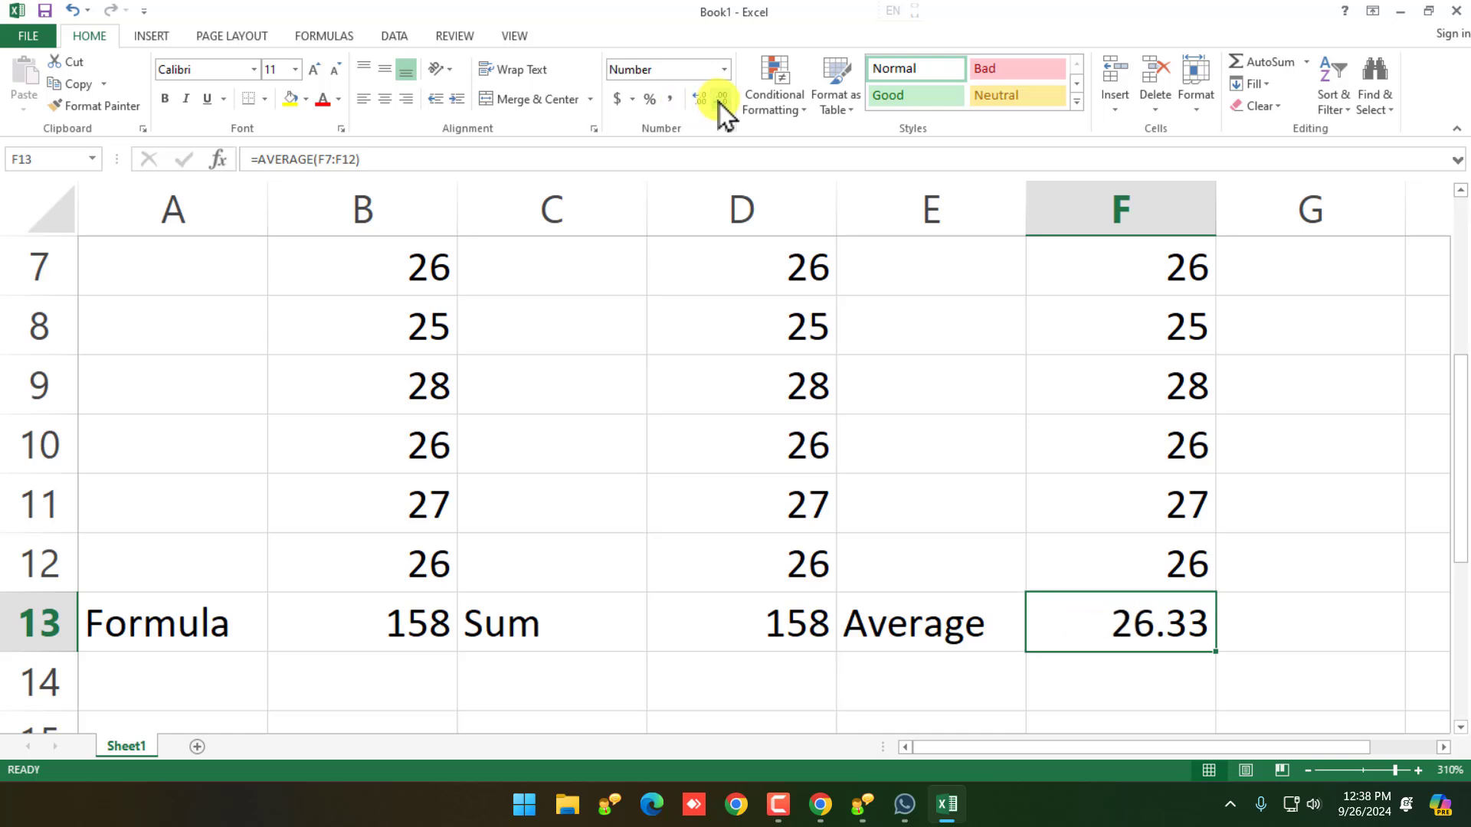
Step: Copy the numbers from F7:F12 into H7:H12
left_click_drag(1216, 749, 1345, 742)
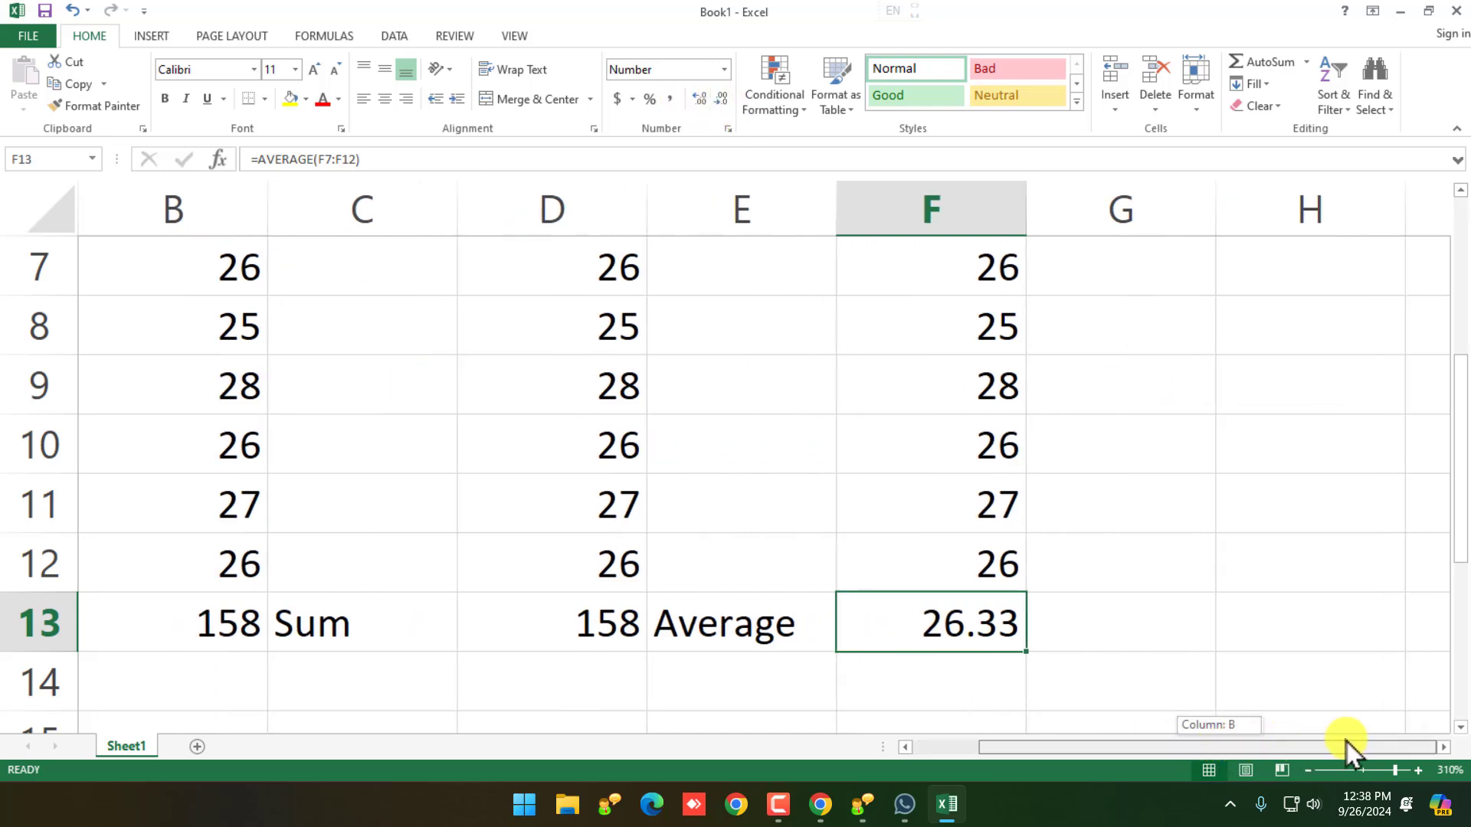
left_click_drag(988, 272, 962, 545)
key("ctrl+c")
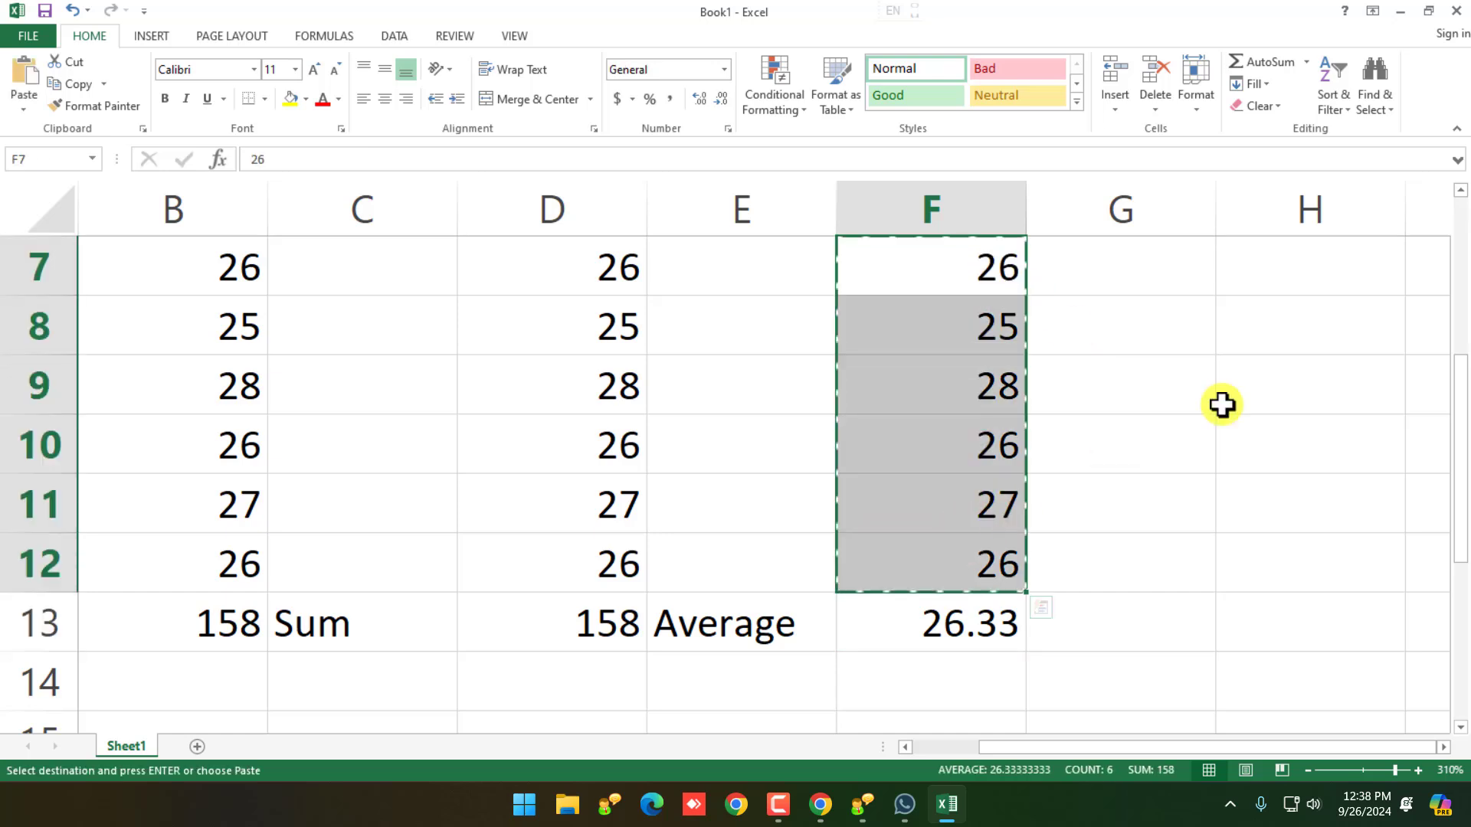
left_click(1242, 272)
key("ctrl+v")
Step: Enter the label Count in cell G13 and count the adjacent column's numbers in H13 with =COUNT(H7:H12)
left_click(1159, 618)
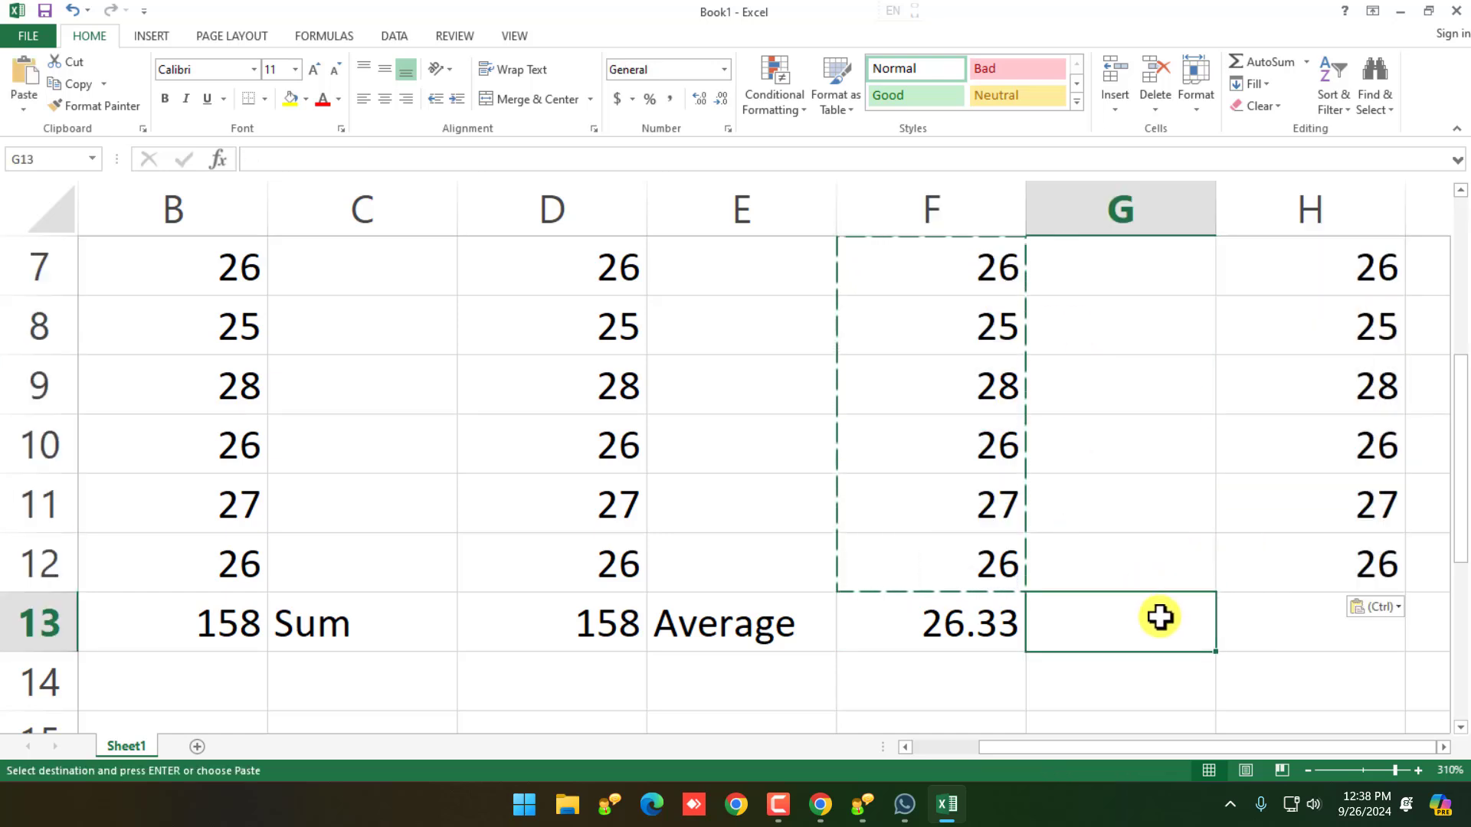
type("Count")
key("Tab")
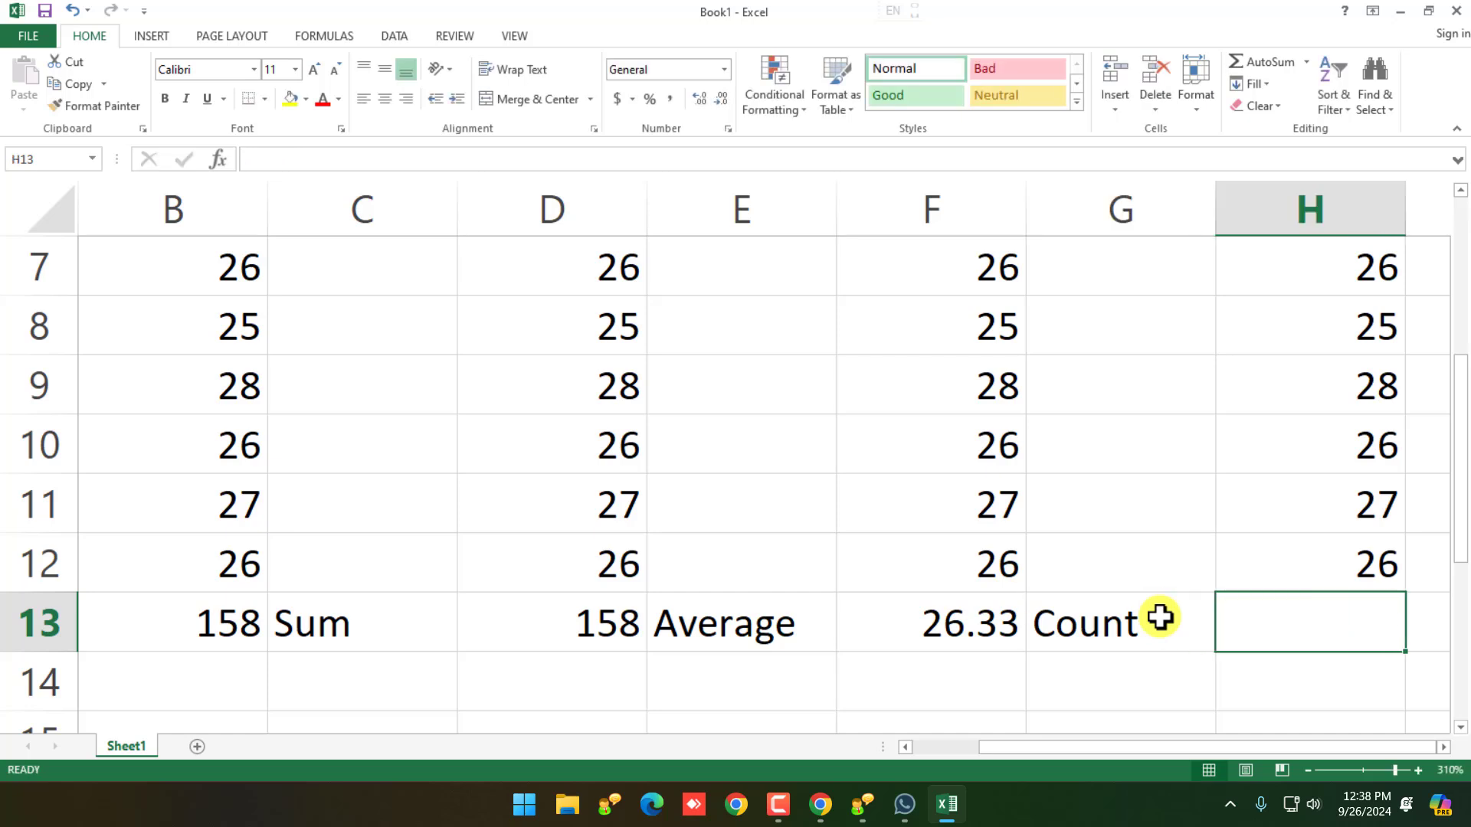
type("=")
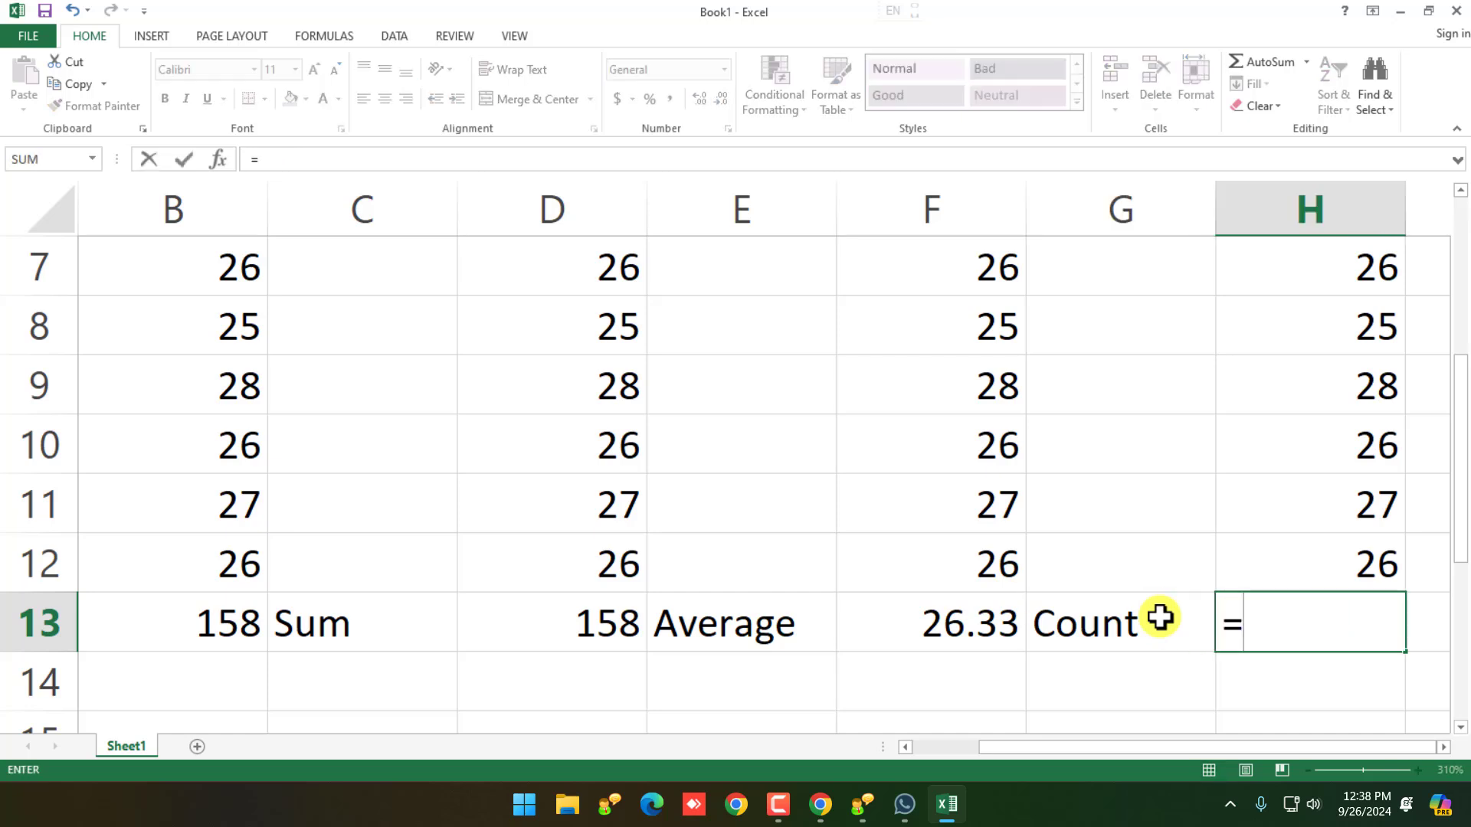
type("count(")
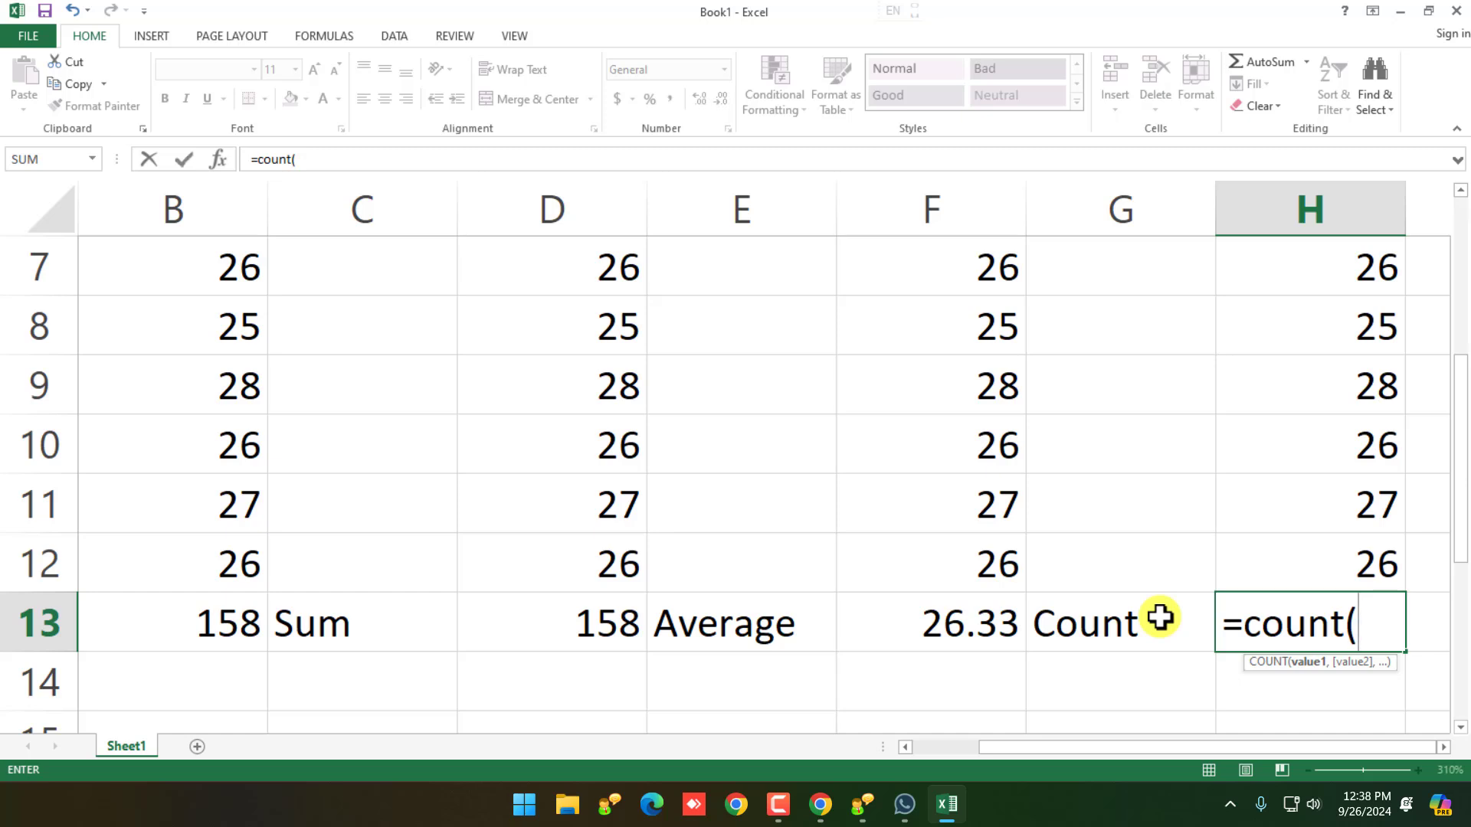
type("h7")
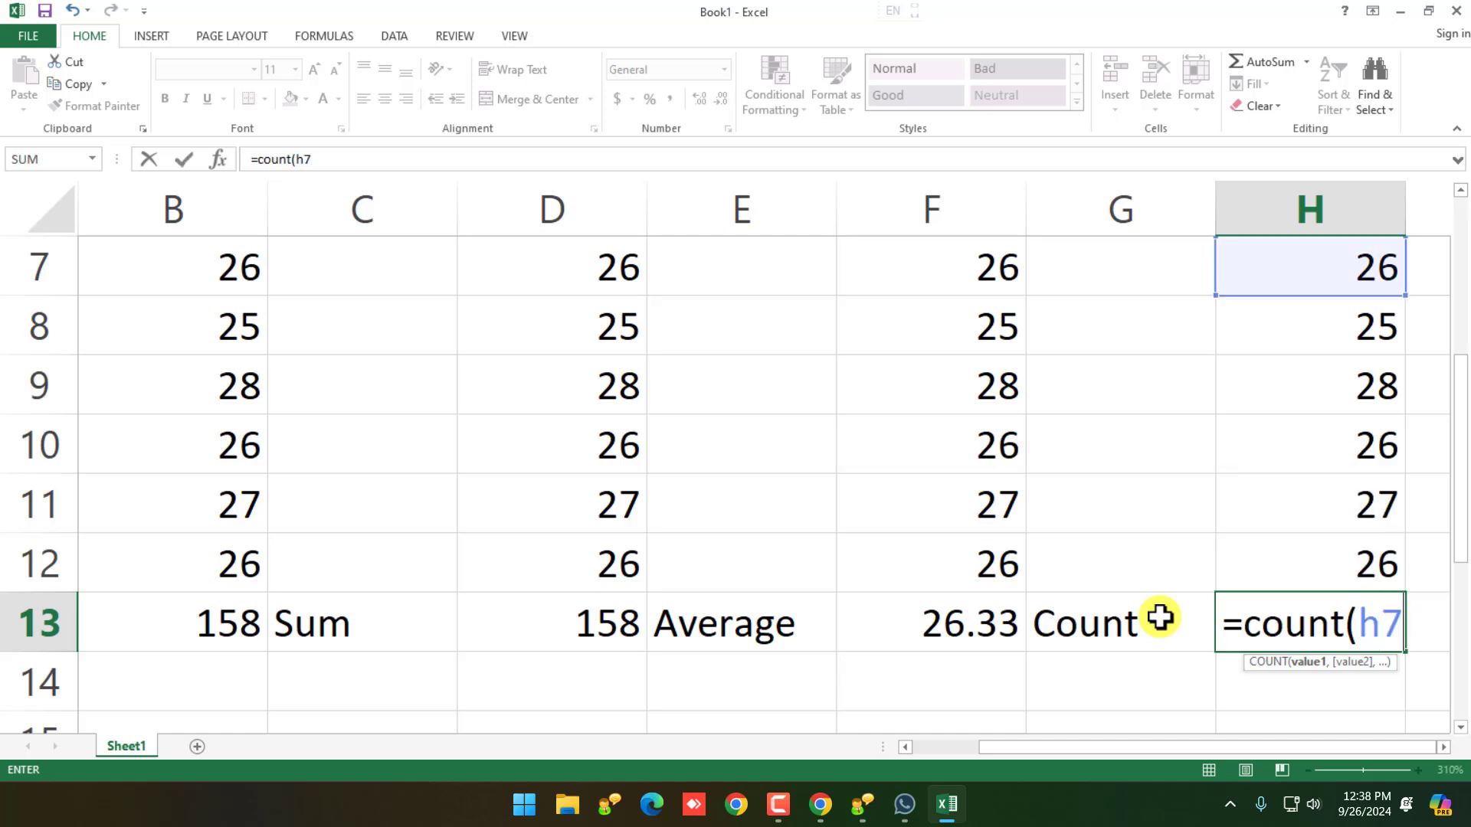
type(":h12)")
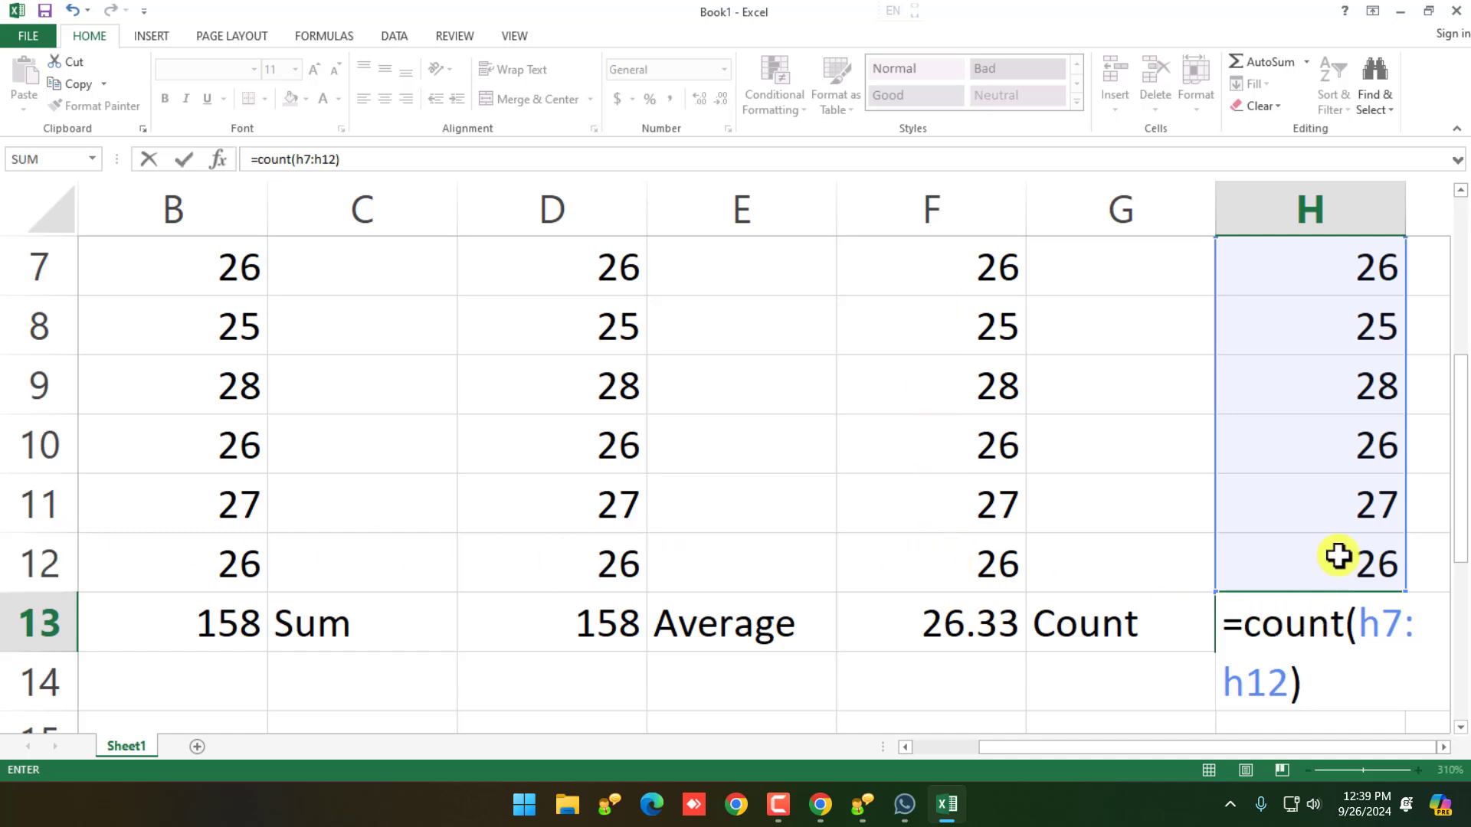
key("Return")
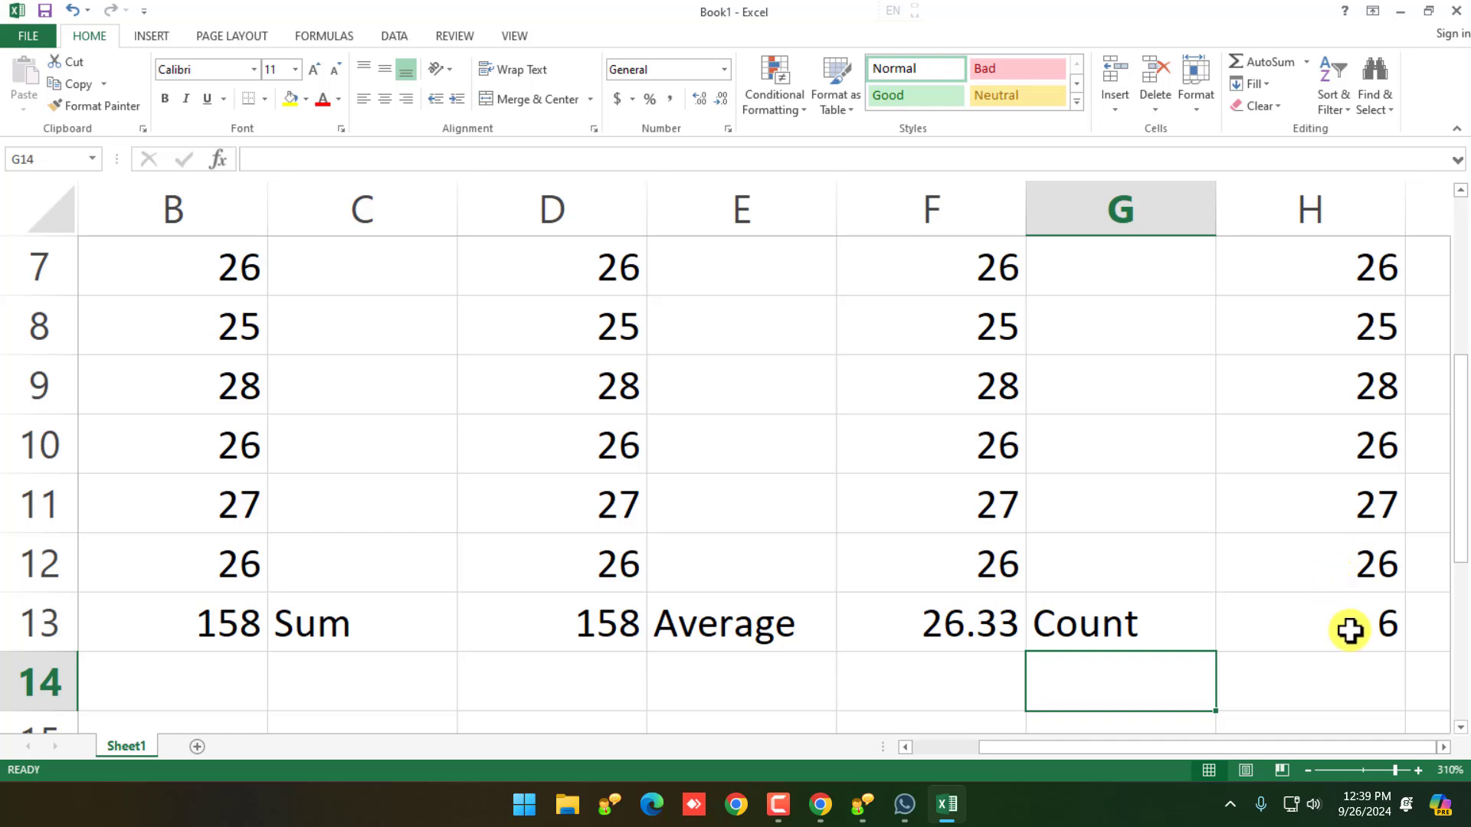
Step: Enter the labels Max in cell I13 and Min in cell K13
left_click(1433, 747)
left_click(1433, 747)
left_click(1433, 747)
left_click(982, 617)
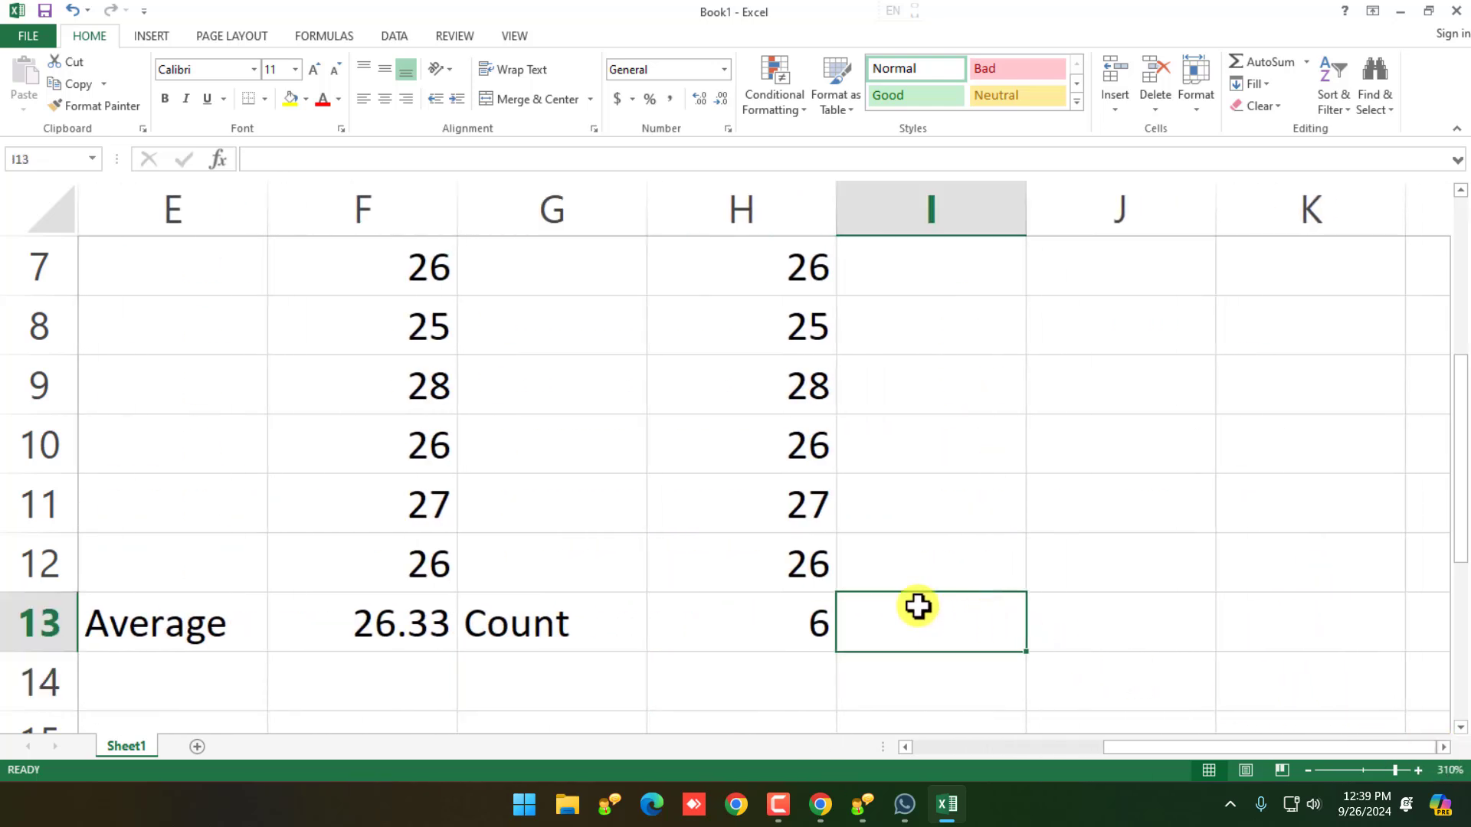
type("Max")
key("Tab")
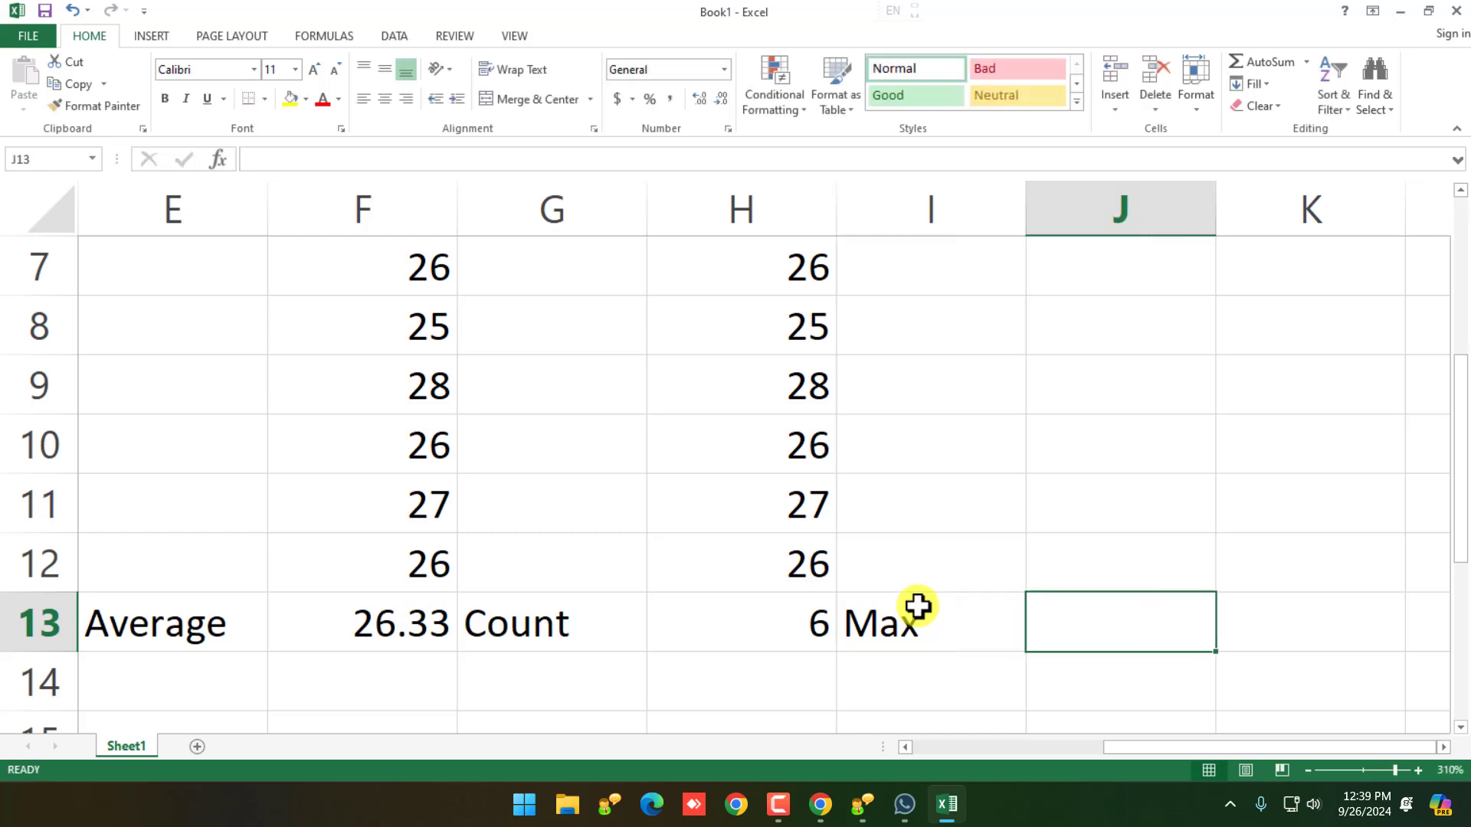
key("Tab")
type("Min")
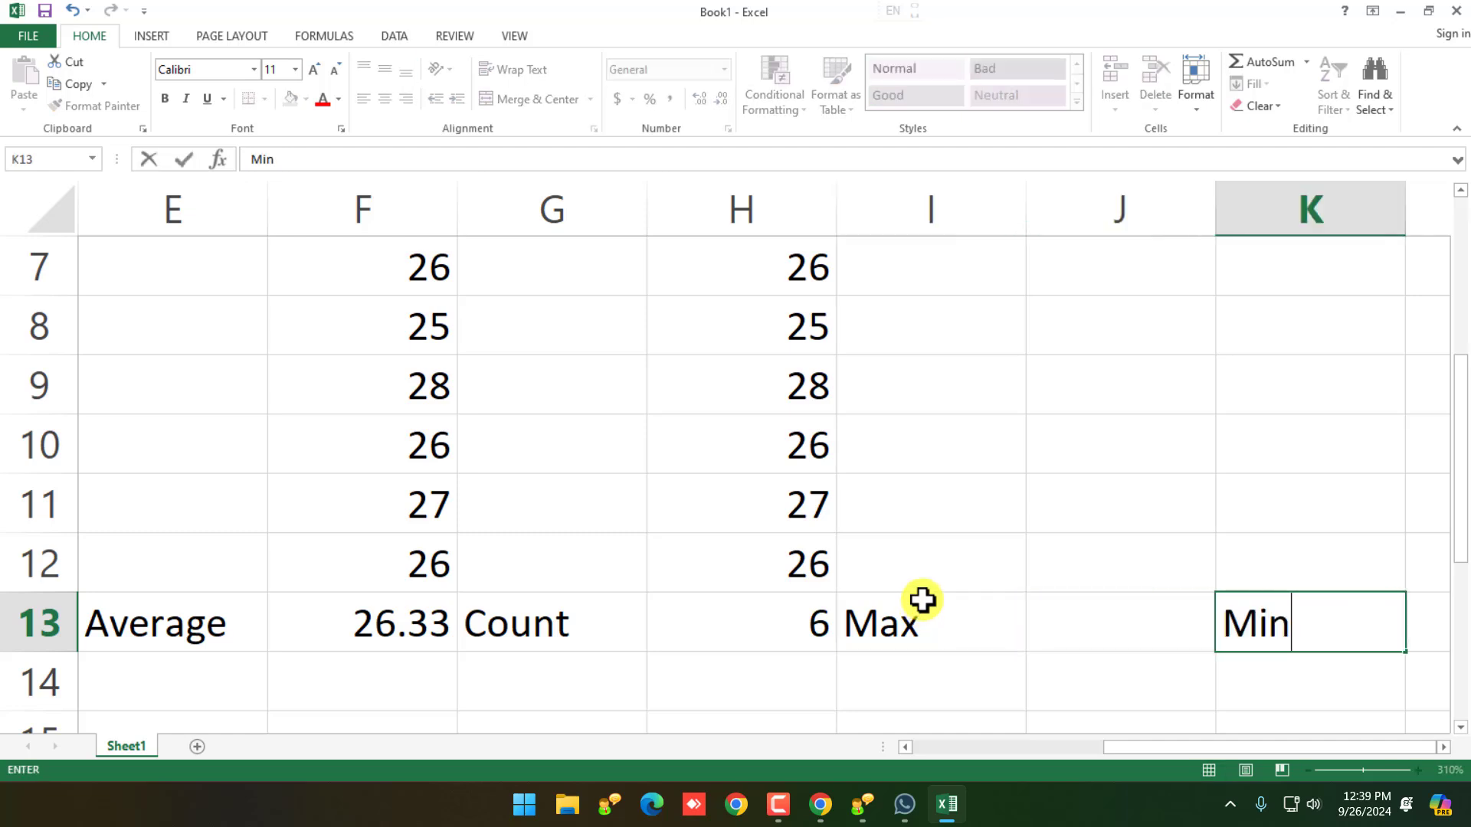
key("Return")
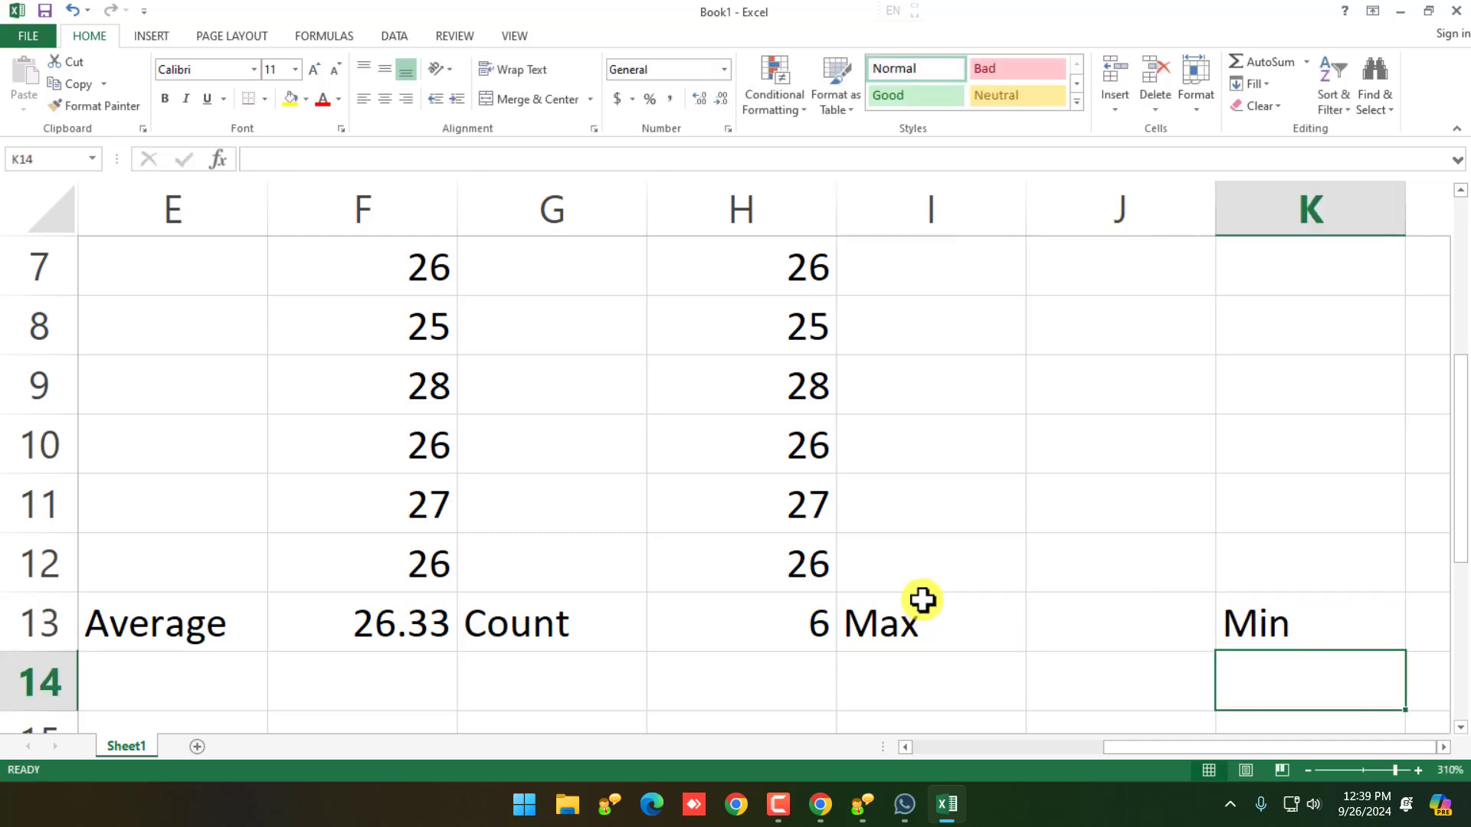
Step: Copy the numbers from H7:H12 into J7:J12
left_click(1444, 747)
left_click(614, 274)
left_click_drag(614, 274, 585, 558)
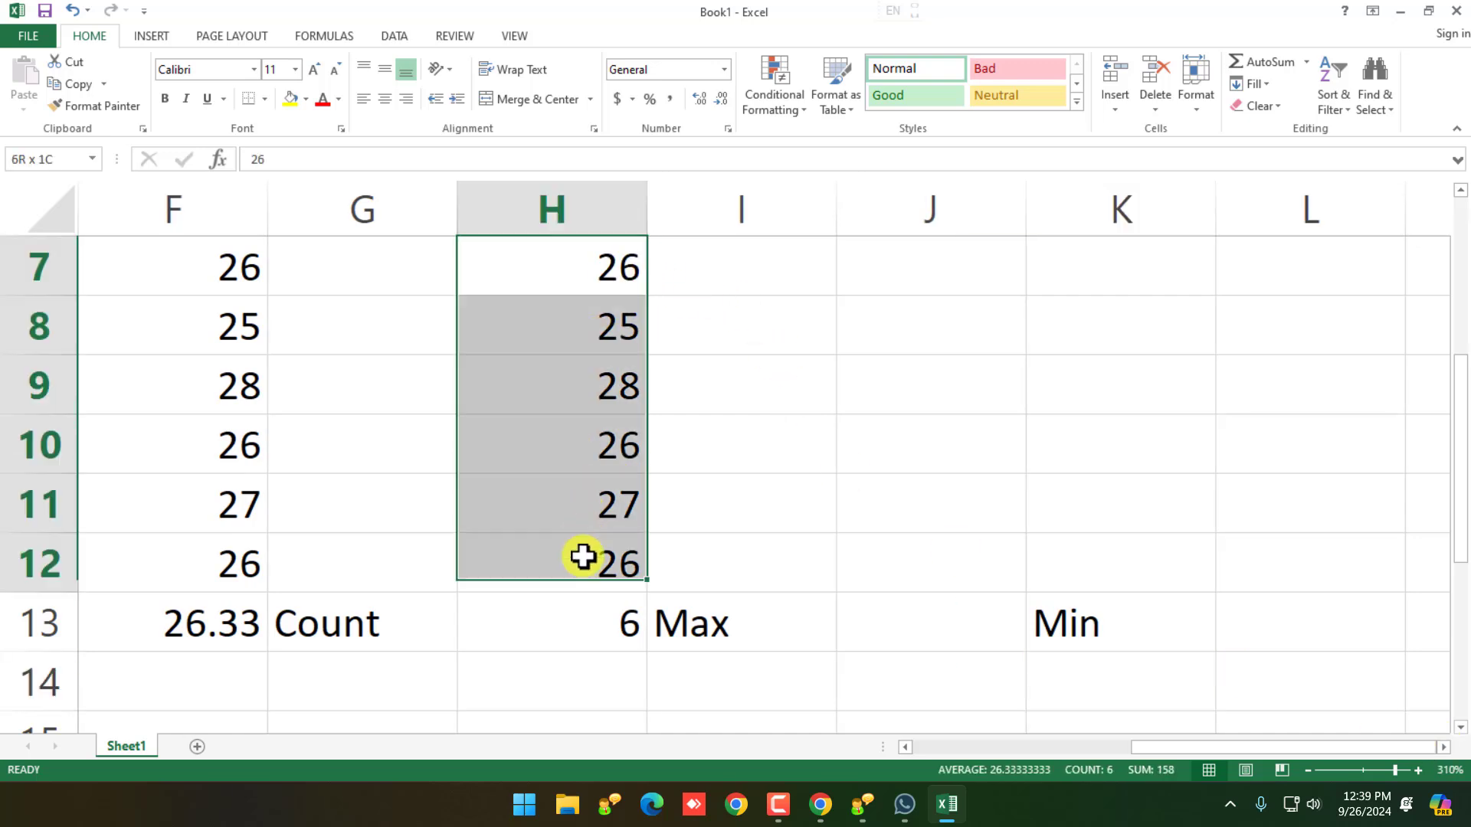
key("ctrl+c")
left_click(929, 282)
key("ctrl+v")
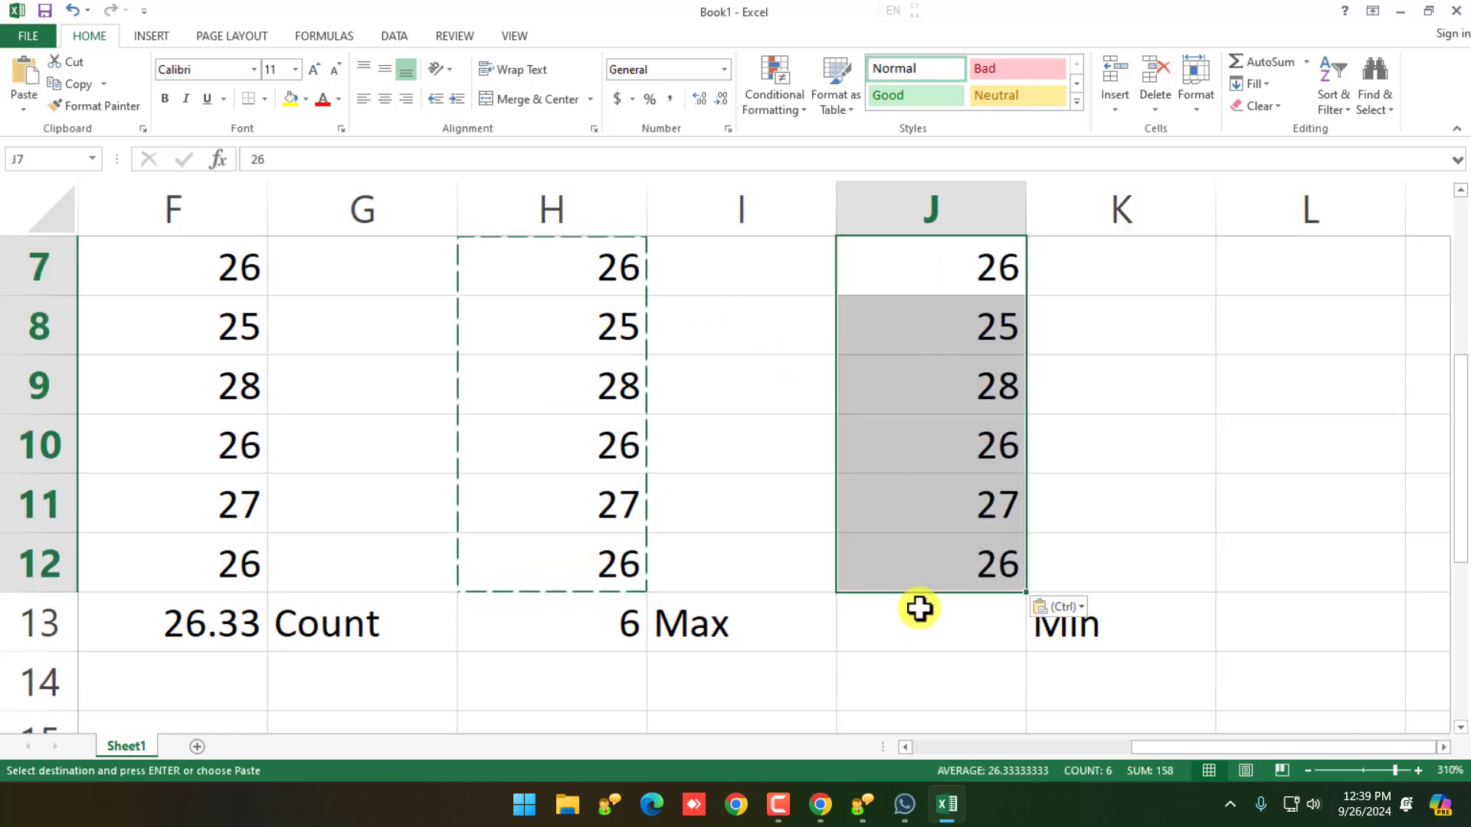
Step: Find the largest of the copied numbers in cell J13 with =MAX(J7:J12)
left_click(920, 608)
type("=")
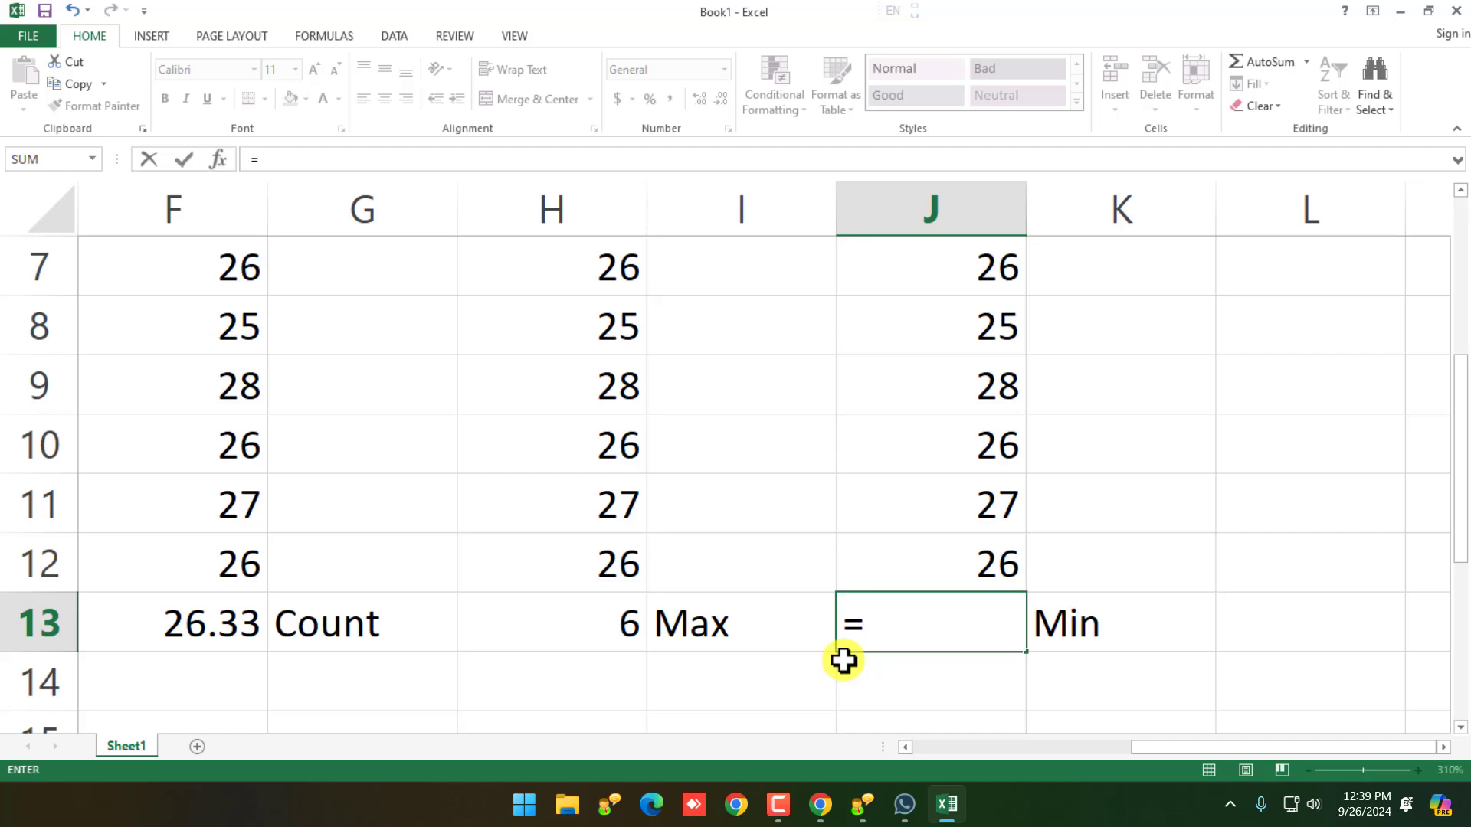
type("max")
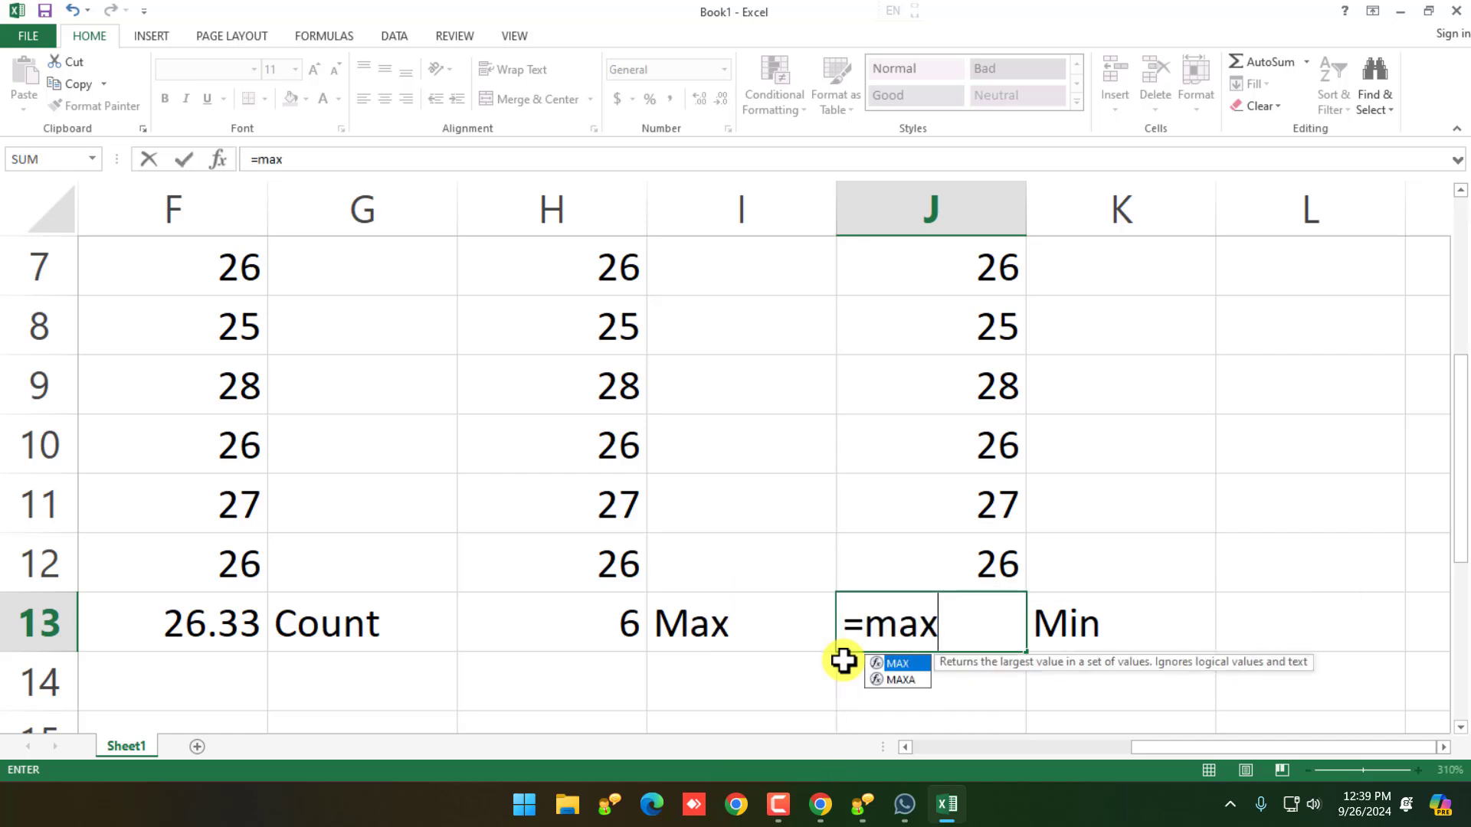
type("(j")
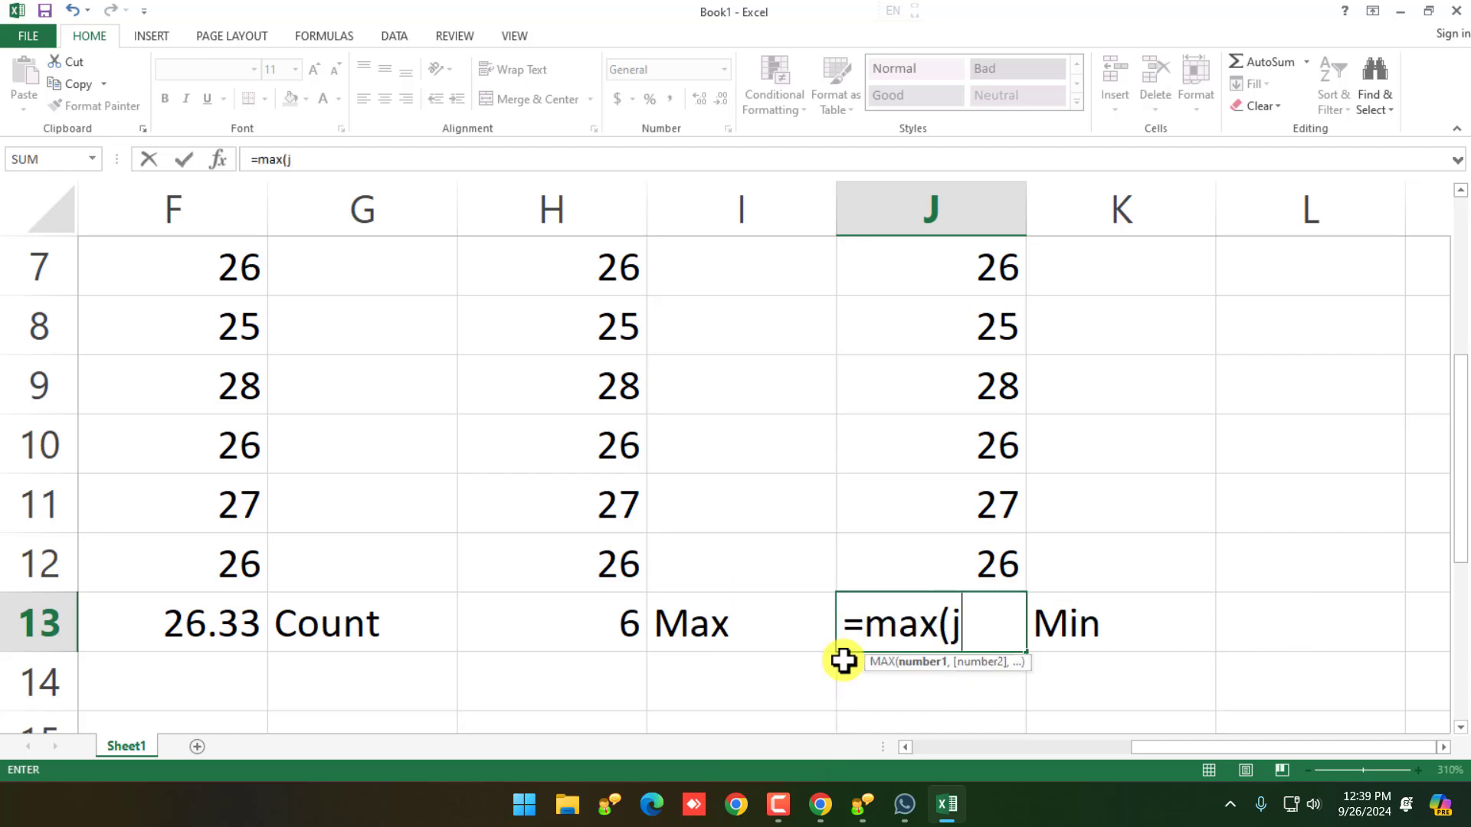
type("7:")
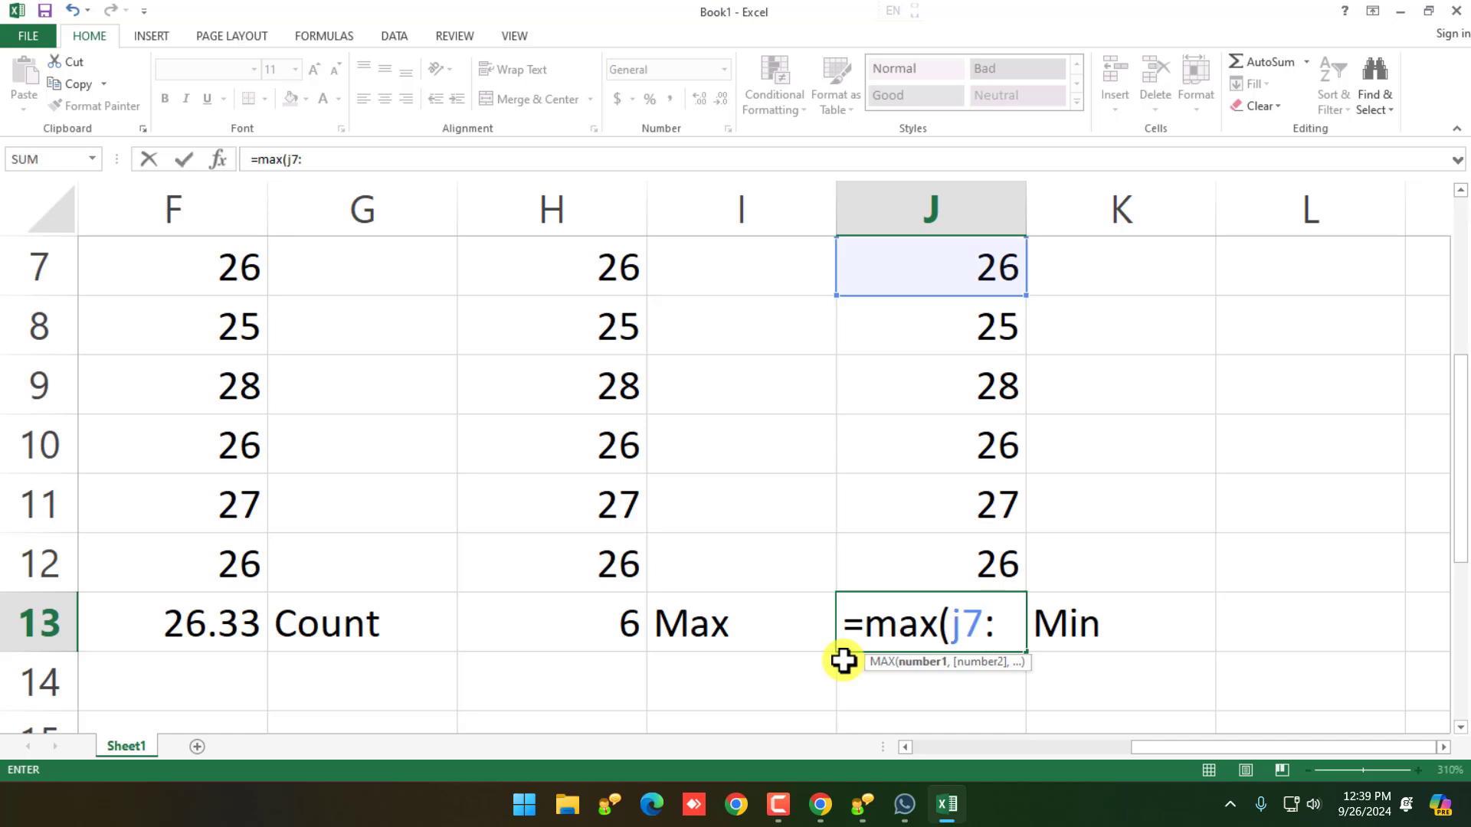
type("j12)")
key("Return")
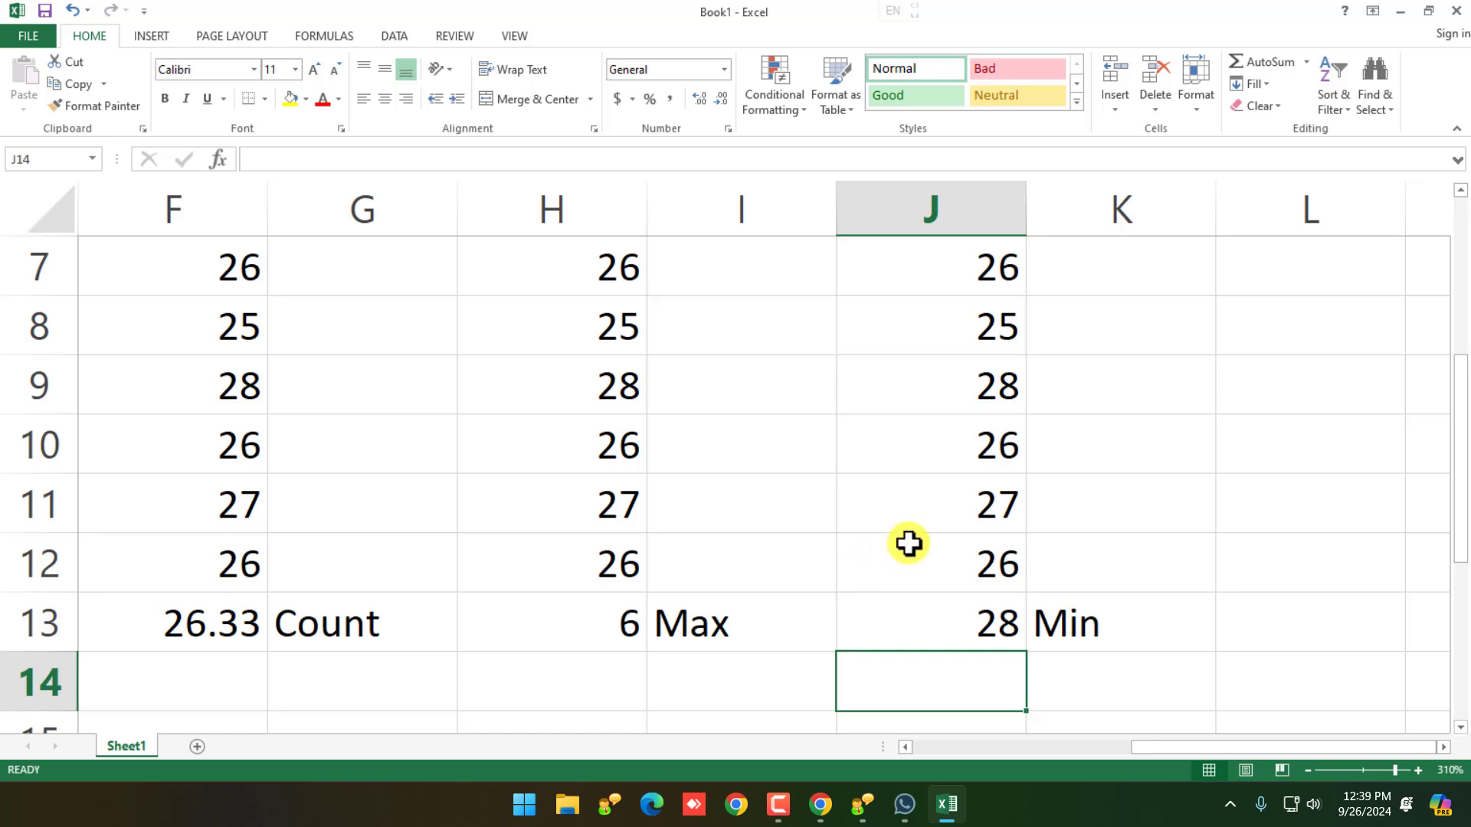
Step: Examine the MAX function and its cell range in cell J13
left_click(944, 621)
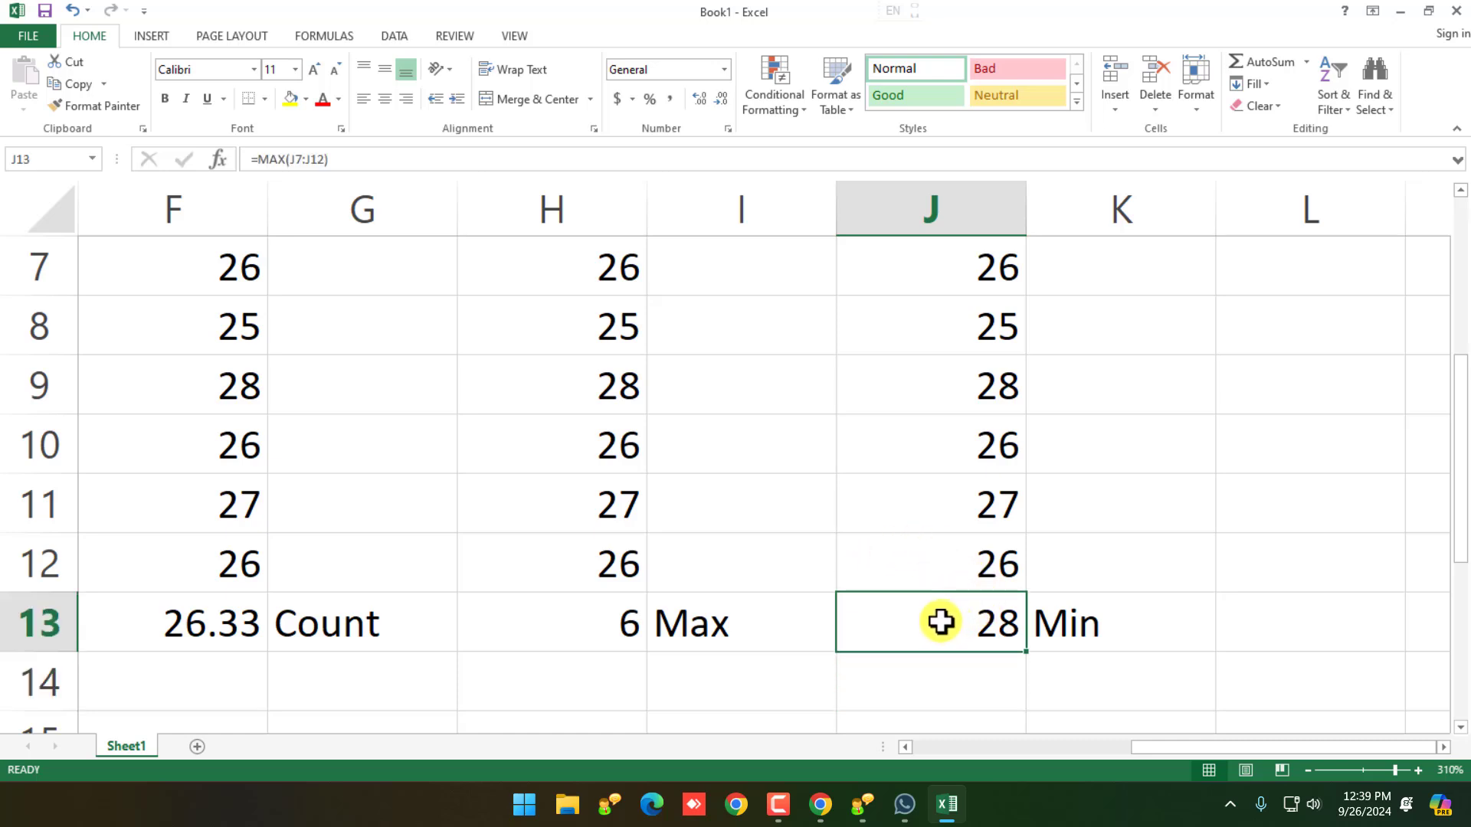
double_click(942, 622)
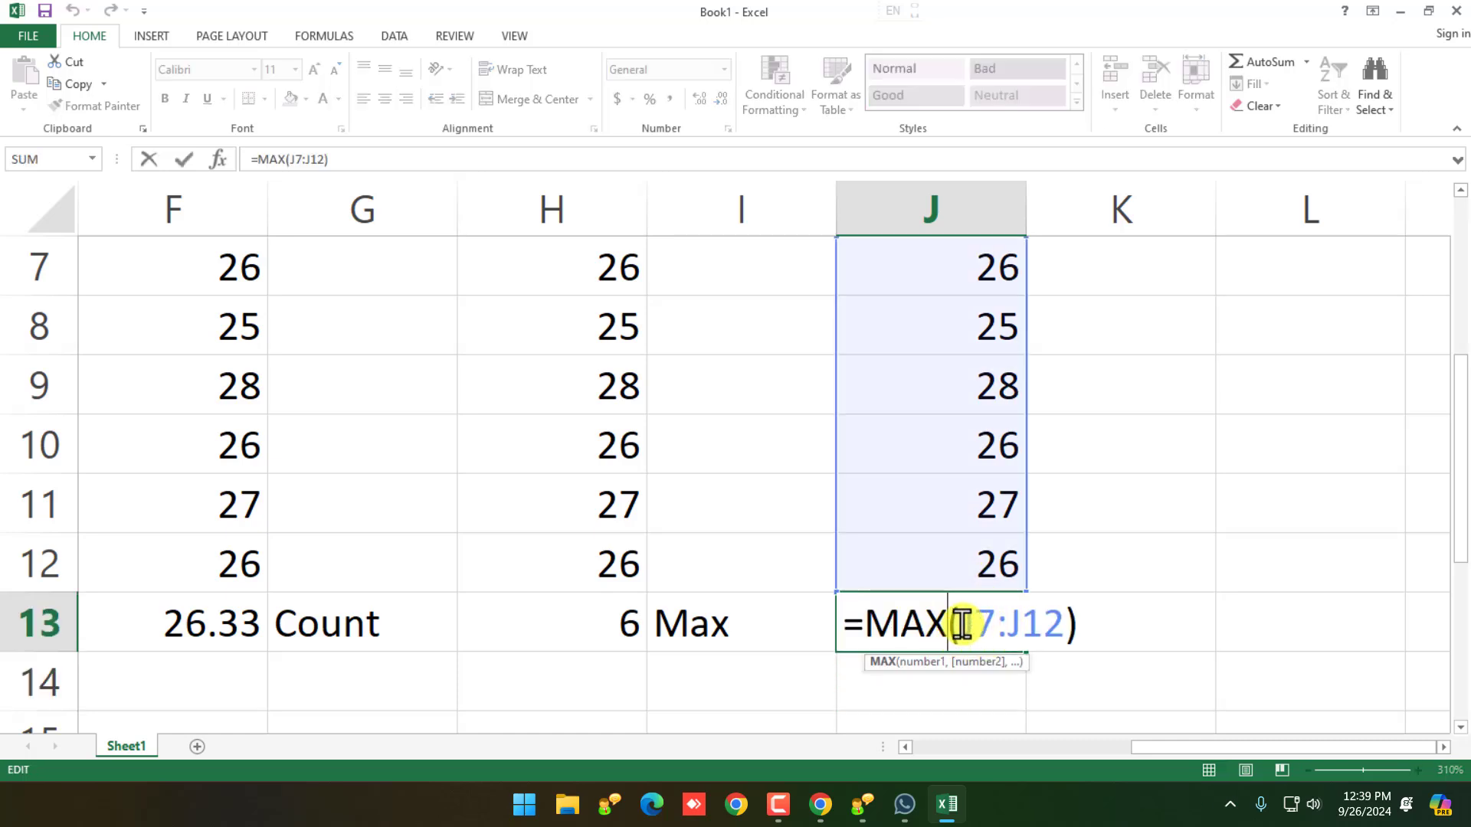
left_click(913, 627)
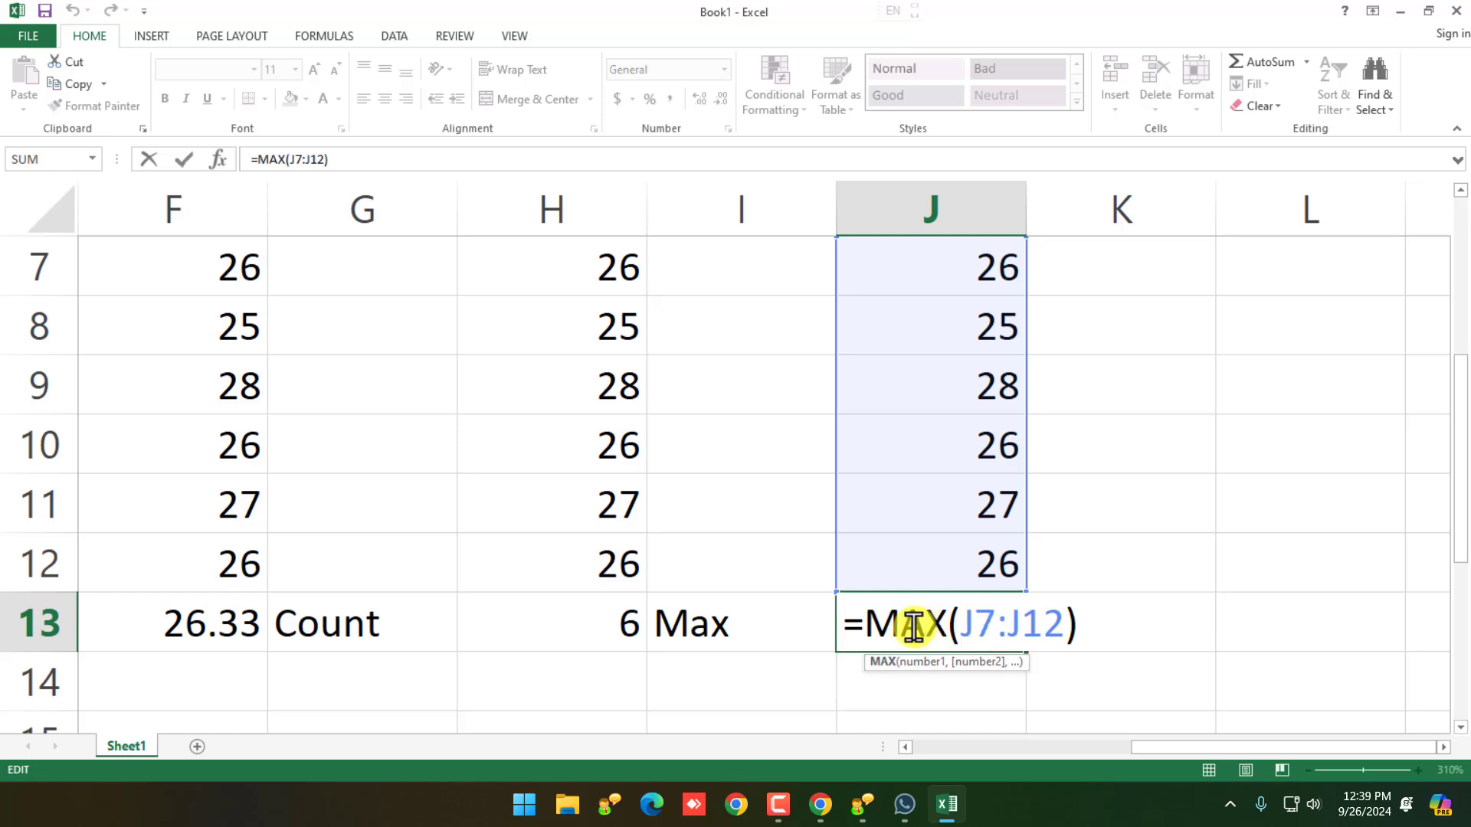
key("Return")
left_click(995, 642)
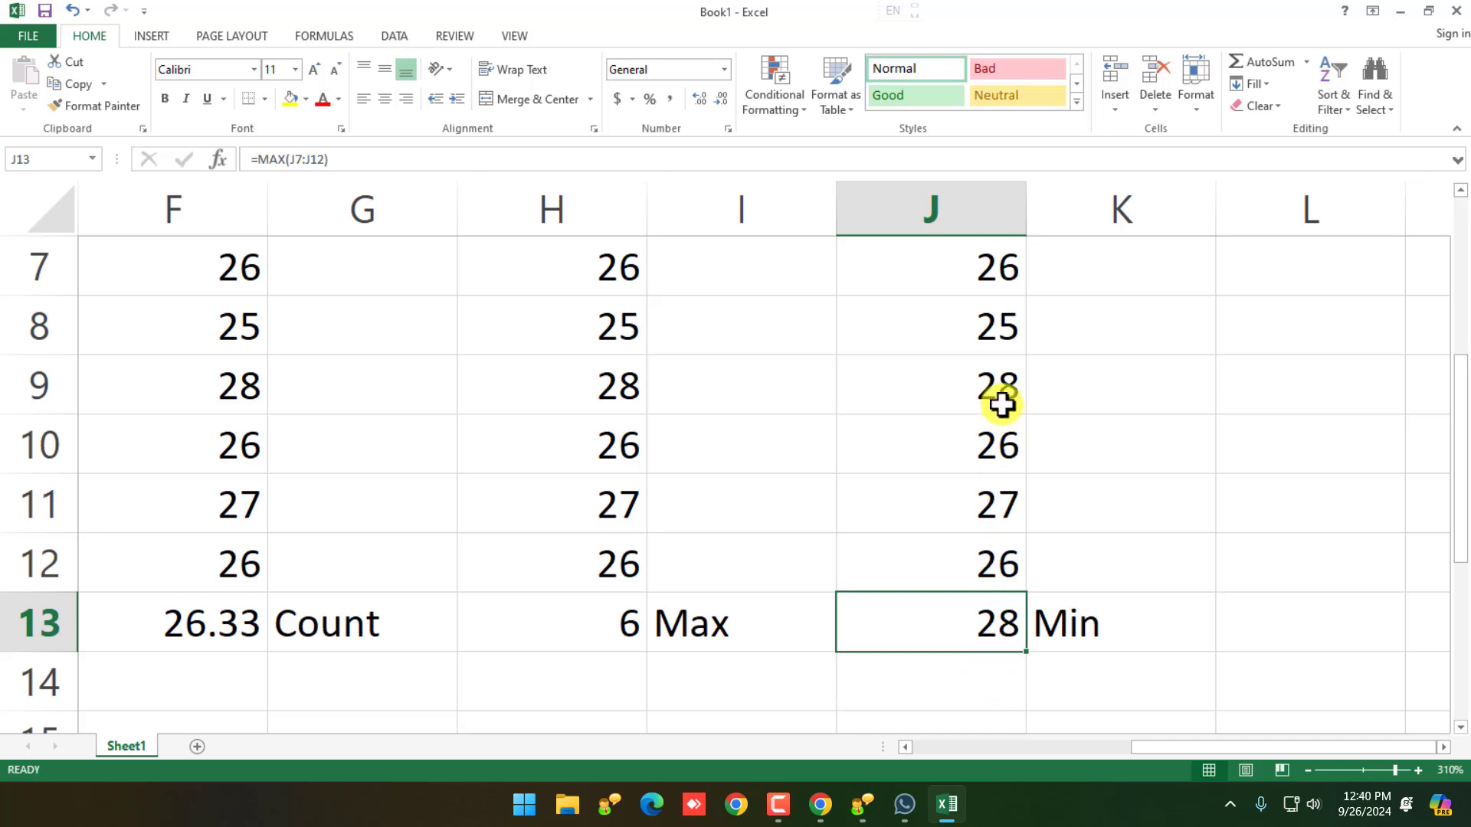
Step: Set cell J10 to 50 to test the MAX function in J13
left_click(975, 470)
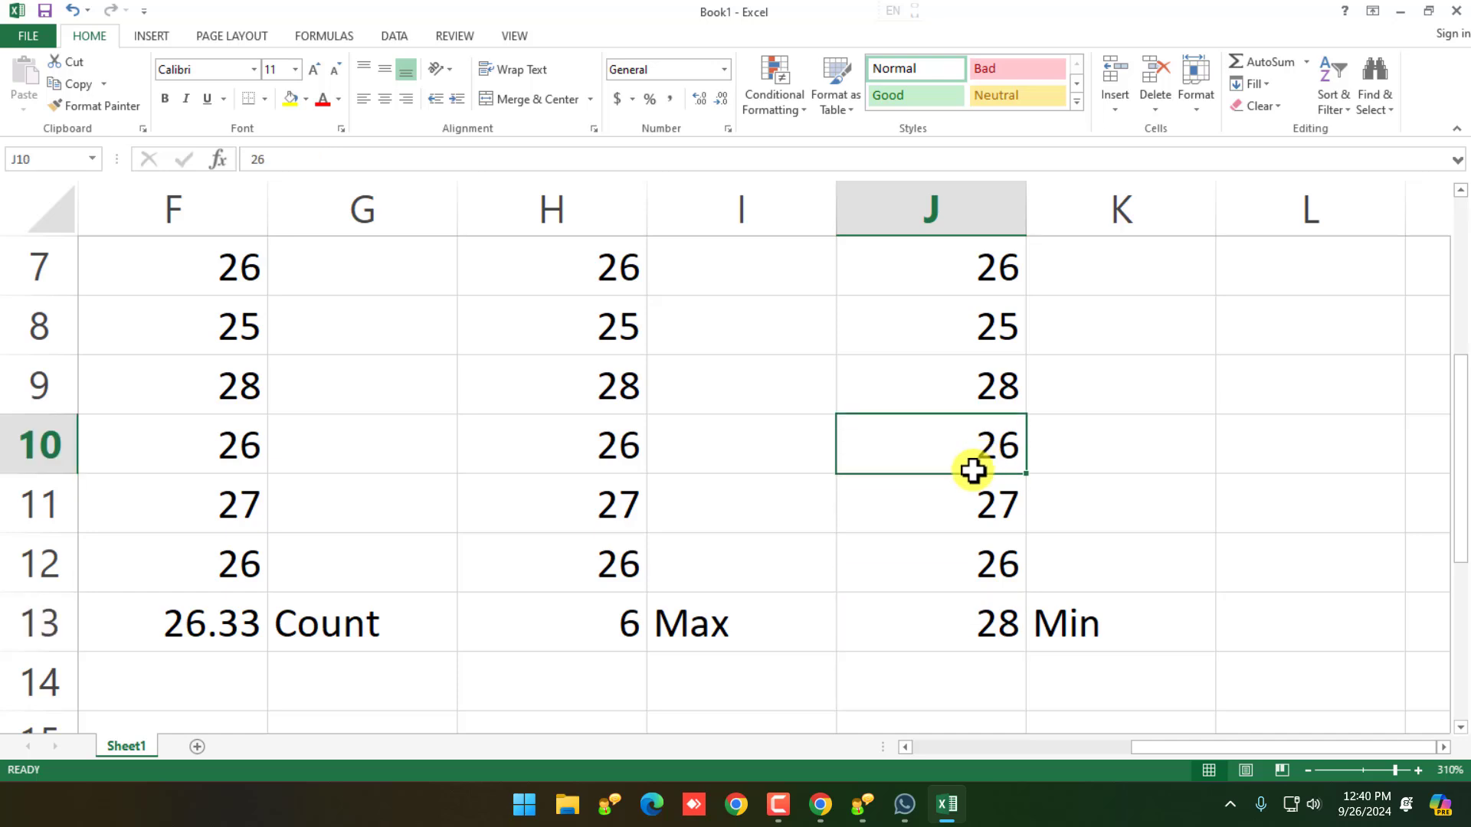
type("50")
key("Return")
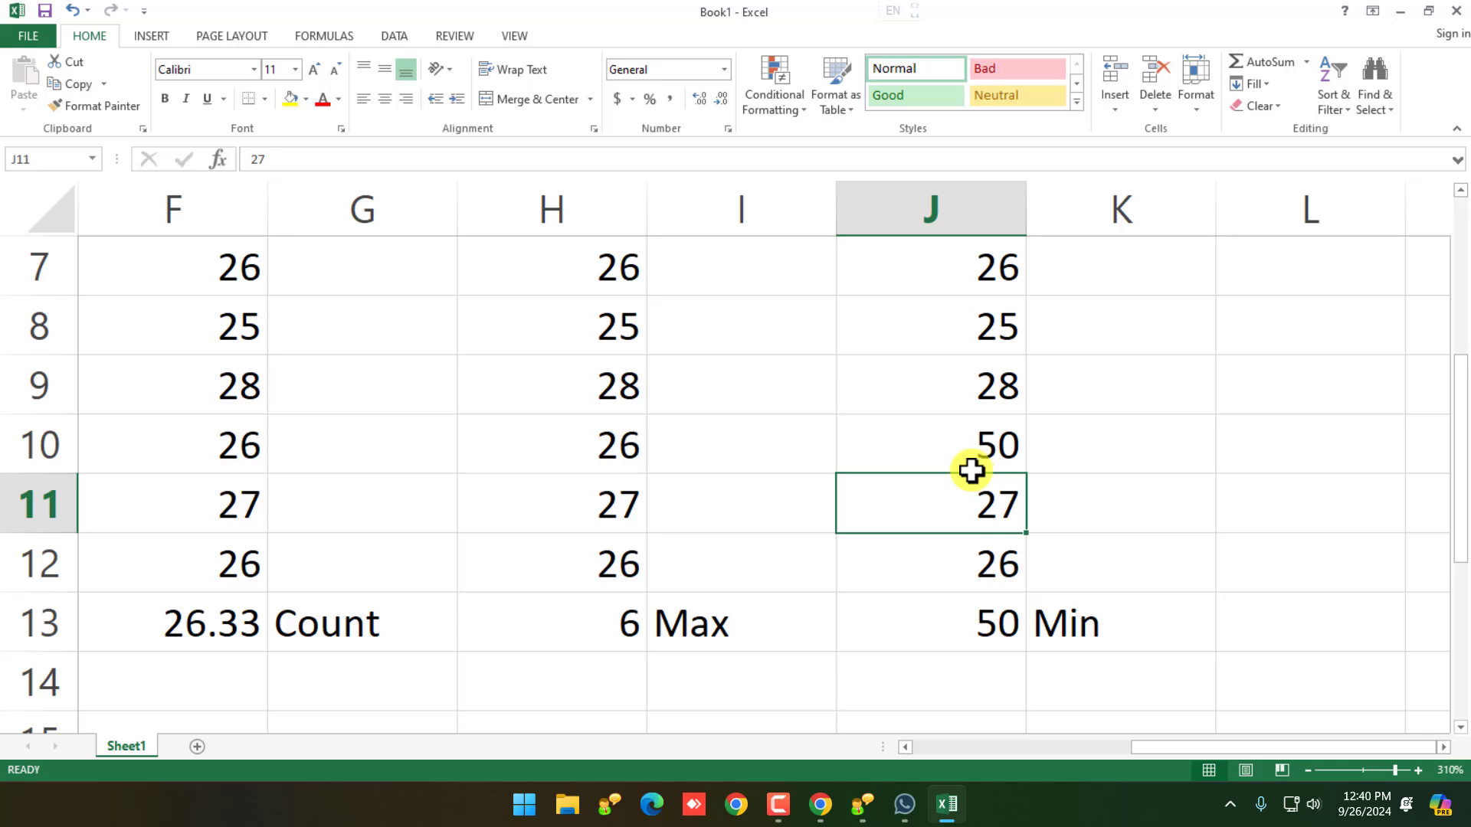
Step: Copy the numbers from J7:J12 into L7:L12
left_click_drag(1008, 279, 998, 562)
key("ctrl+c")
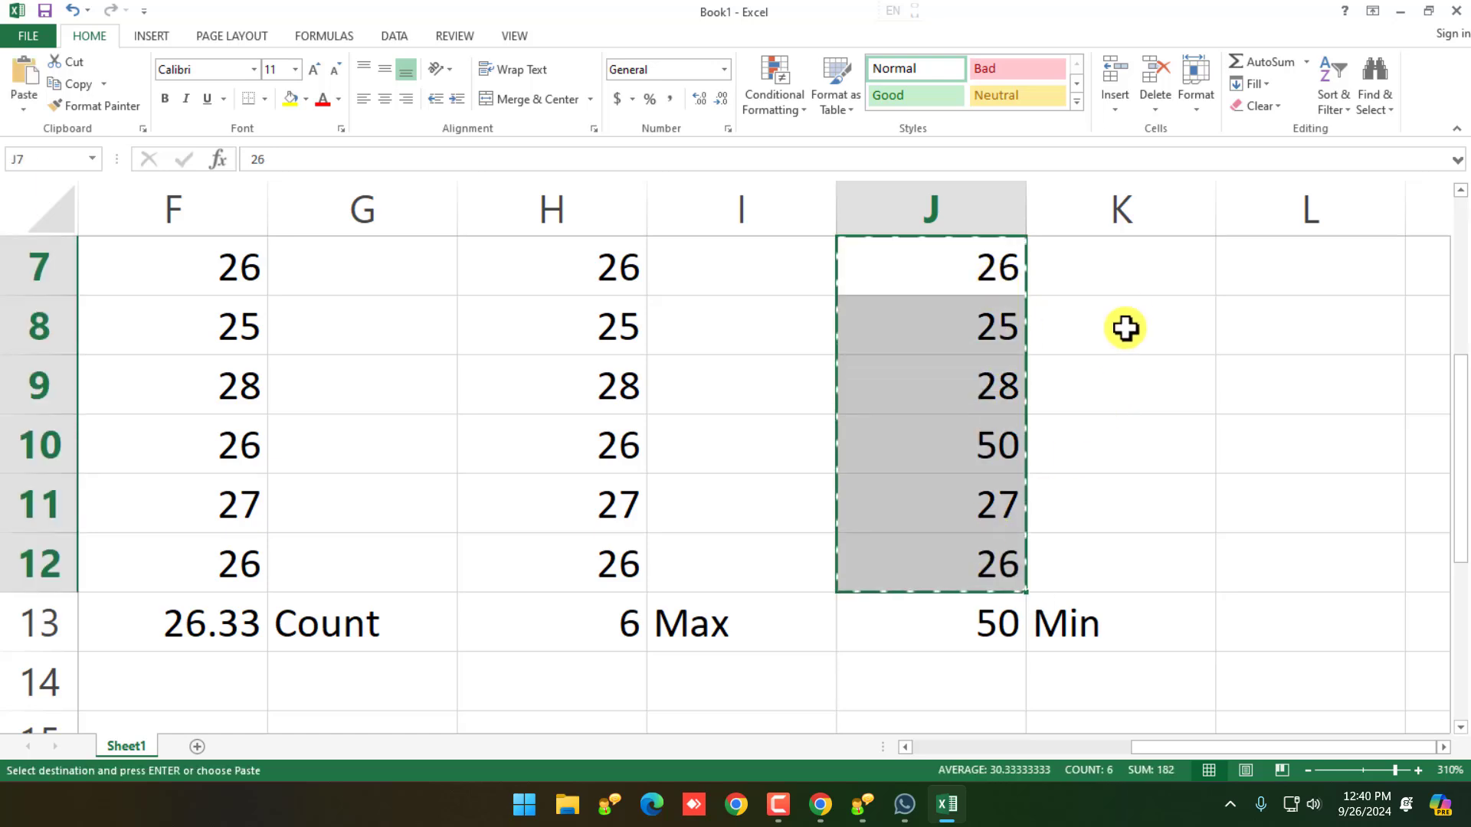
left_click(1310, 275)
key("ctrl+v")
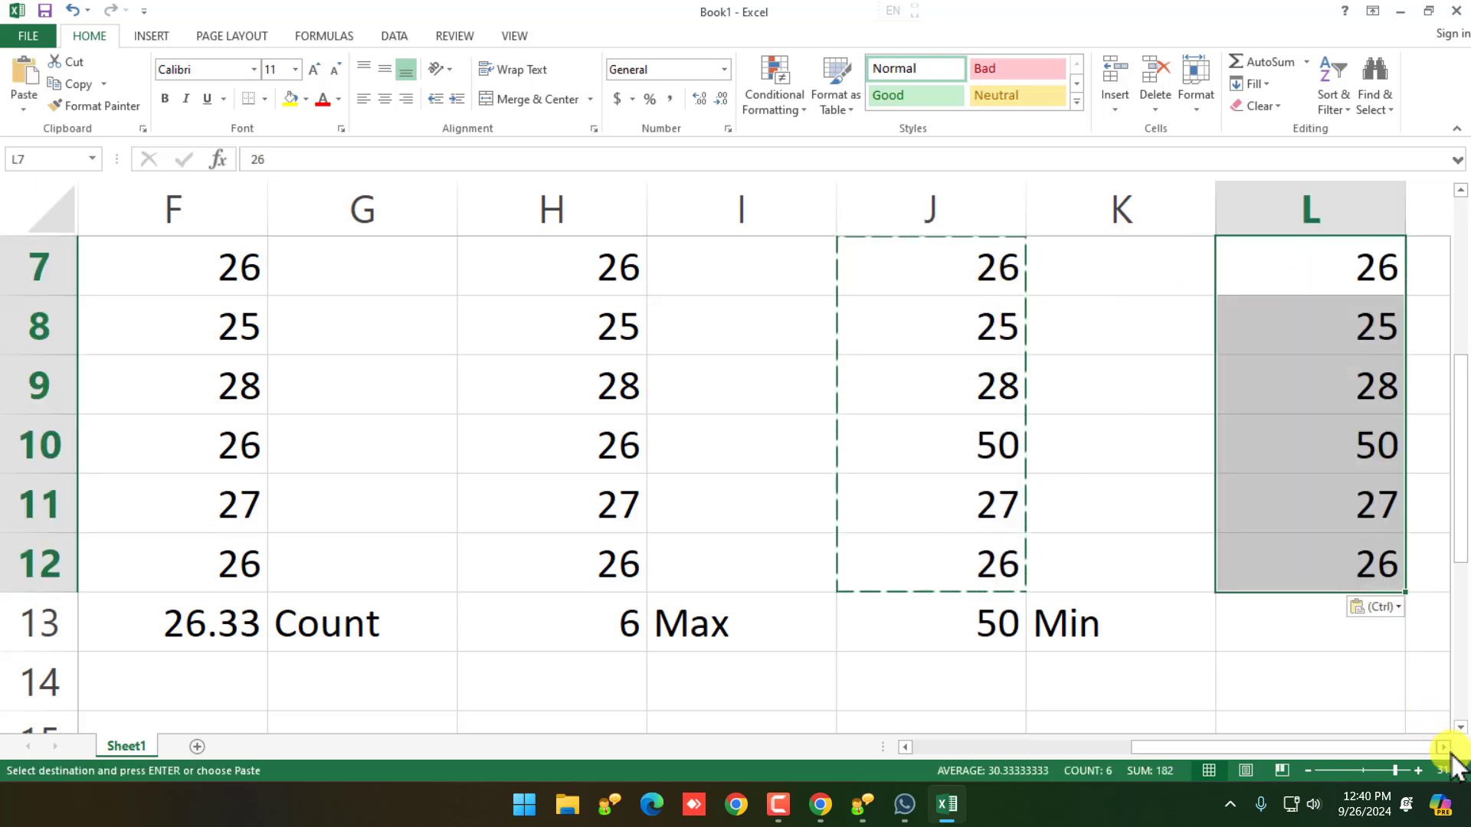
Step: Find the smallest of the copied numbers in cell L13 with =MIN(L7:L12)
left_click(1445, 748)
left_click(1445, 749)
left_click(953, 621)
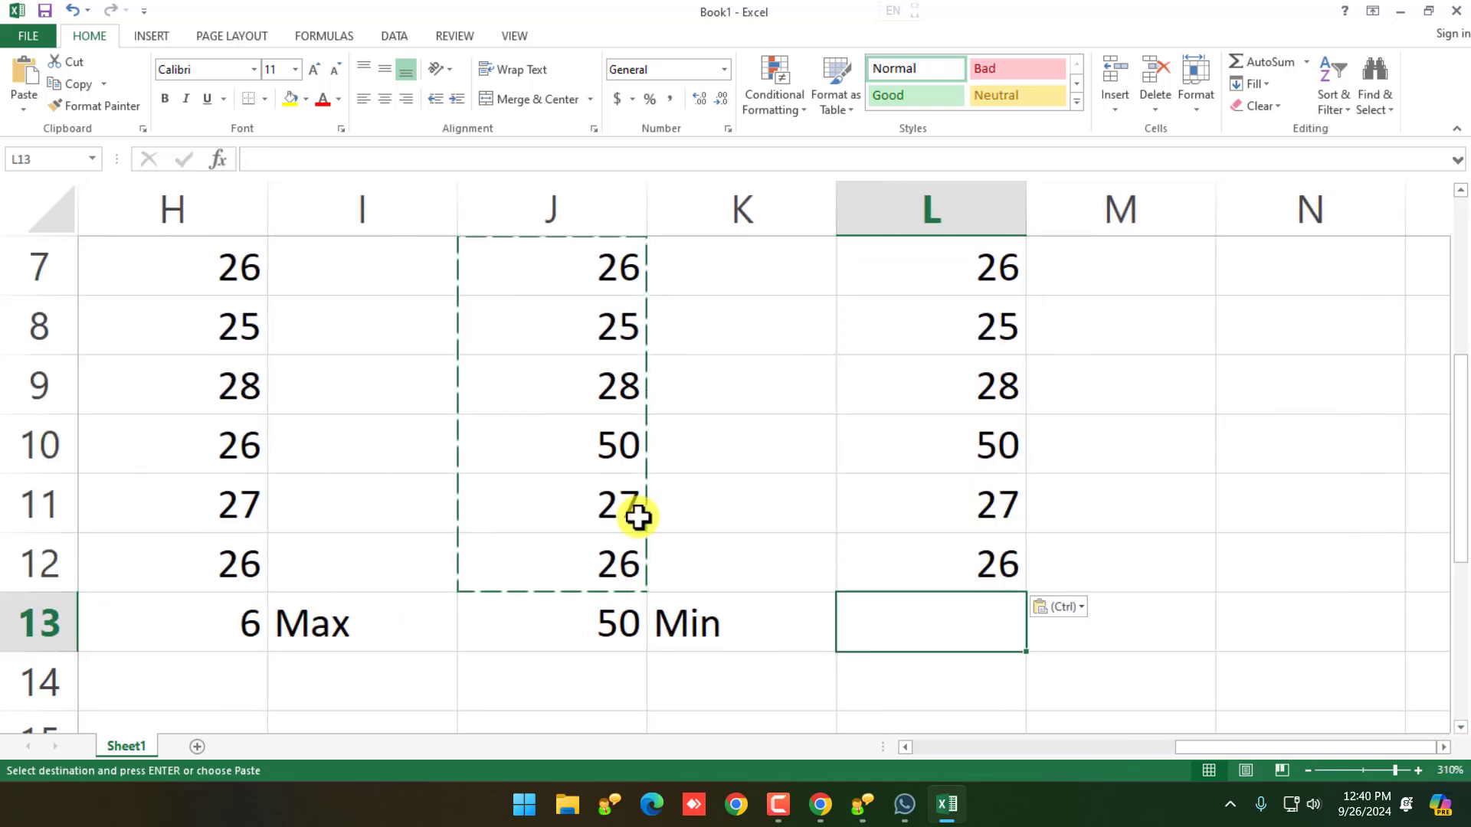
type("=")
key("BackSpace")
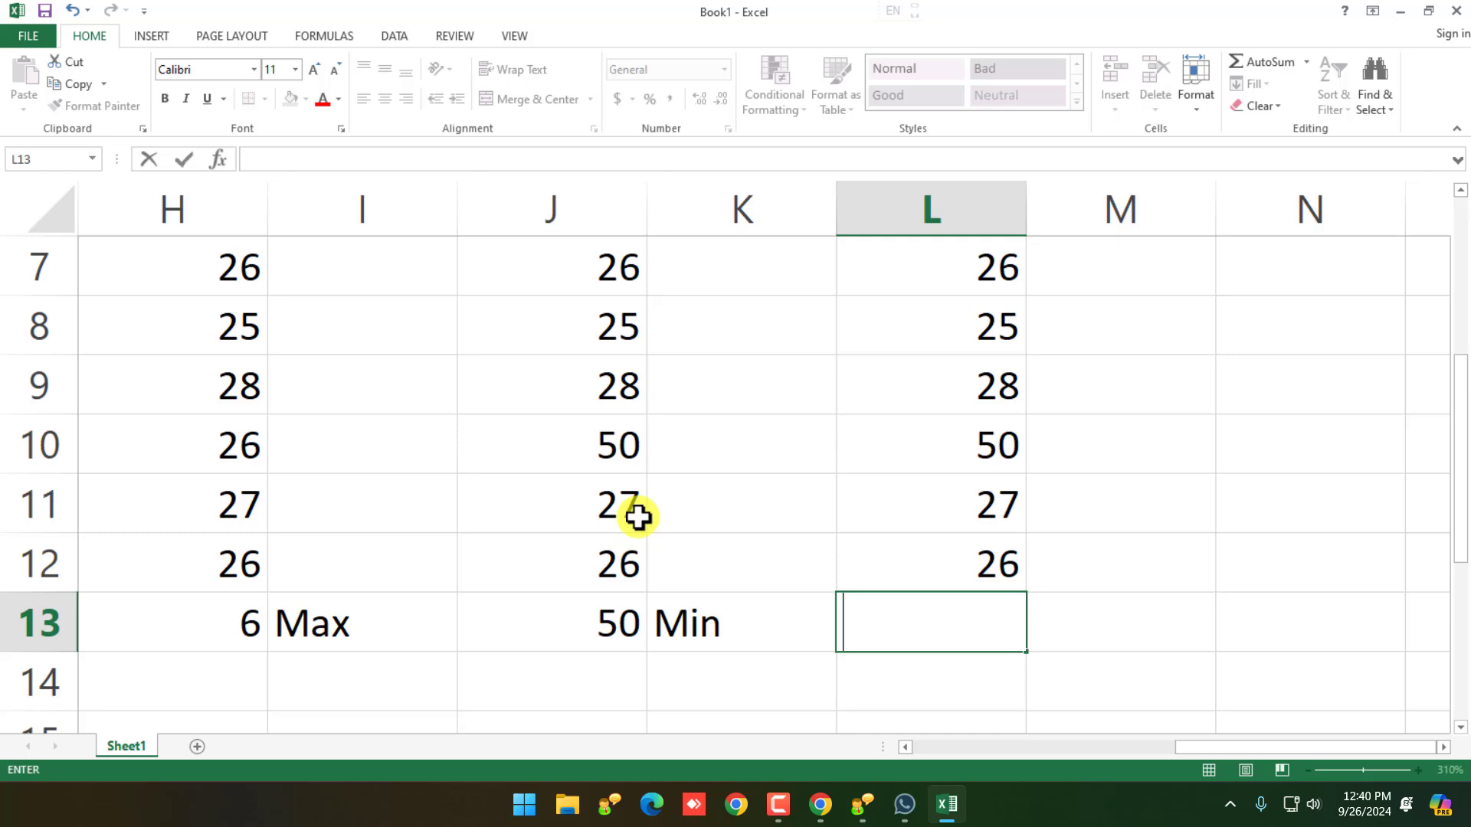
type("=min")
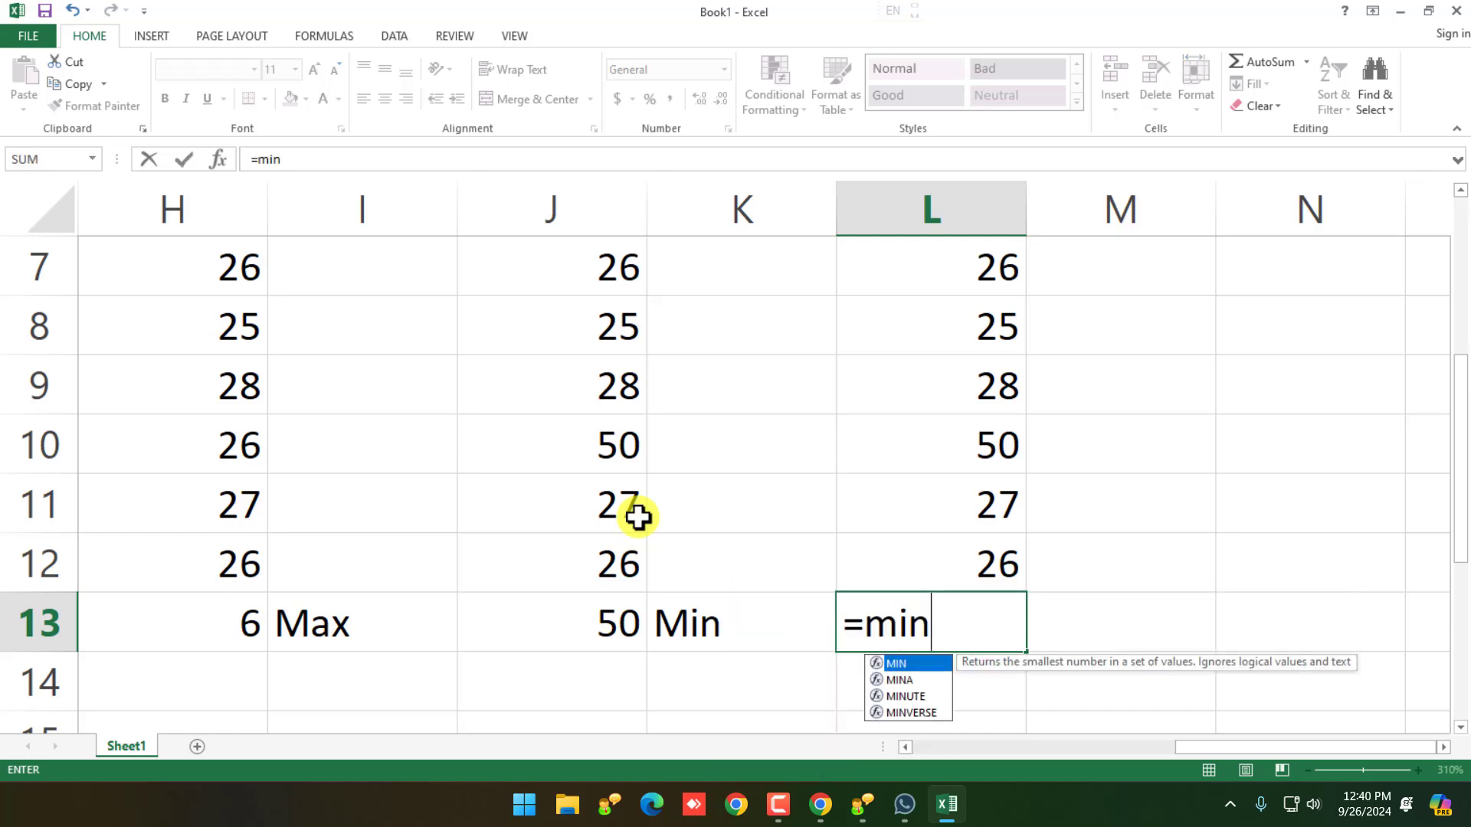
type("(")
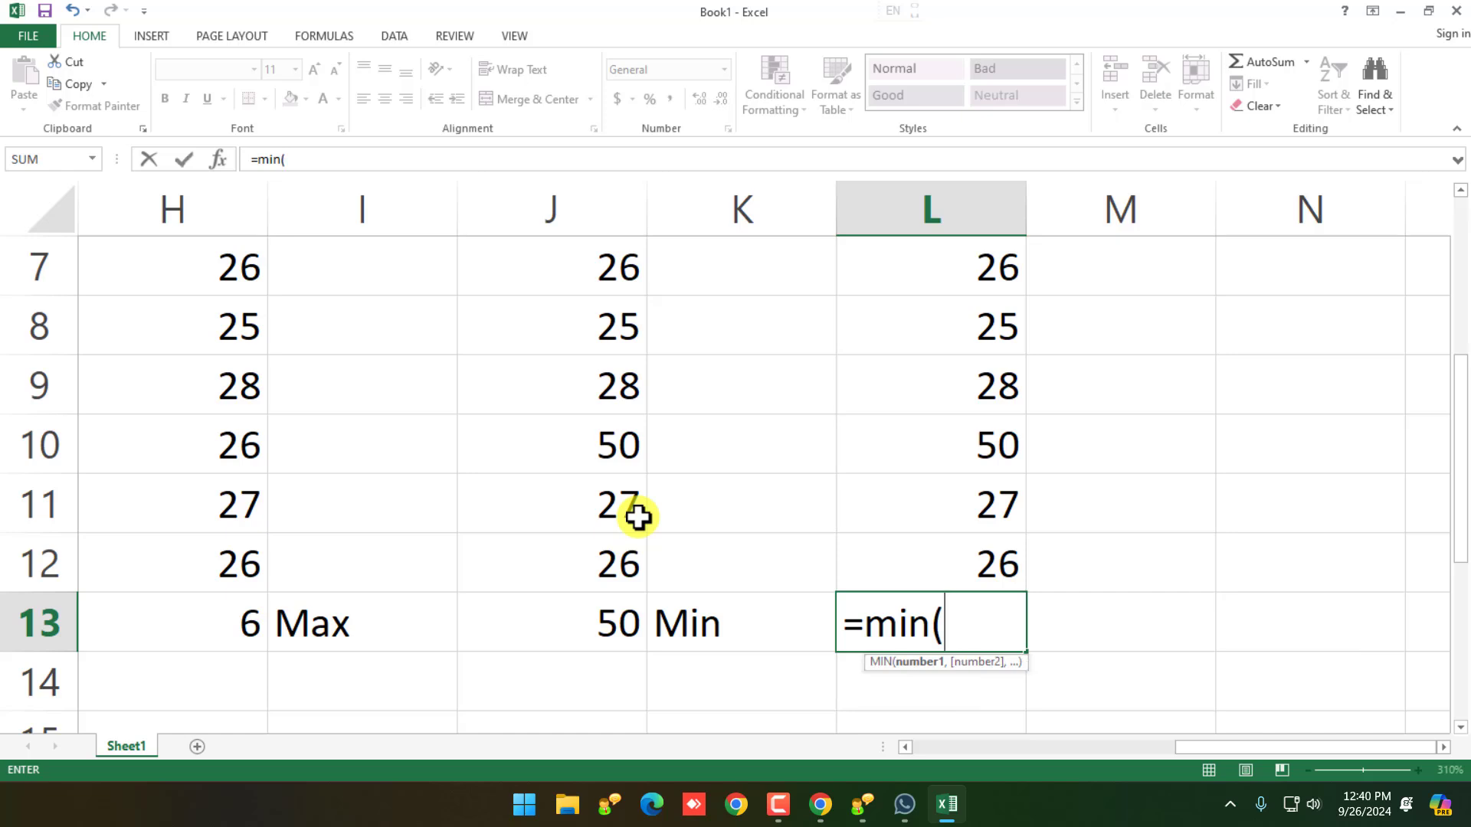
type("l7:")
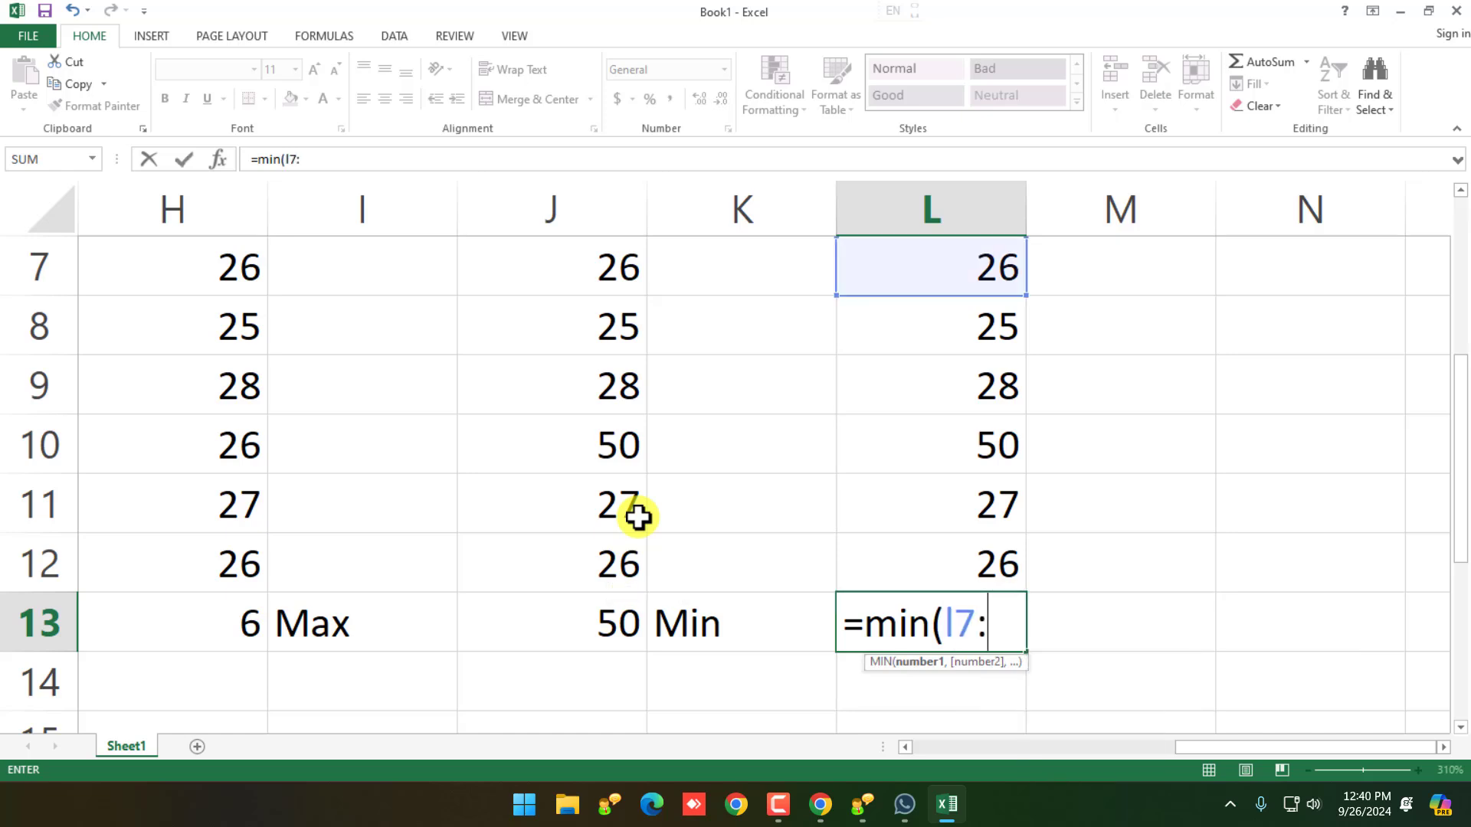
type("l12)")
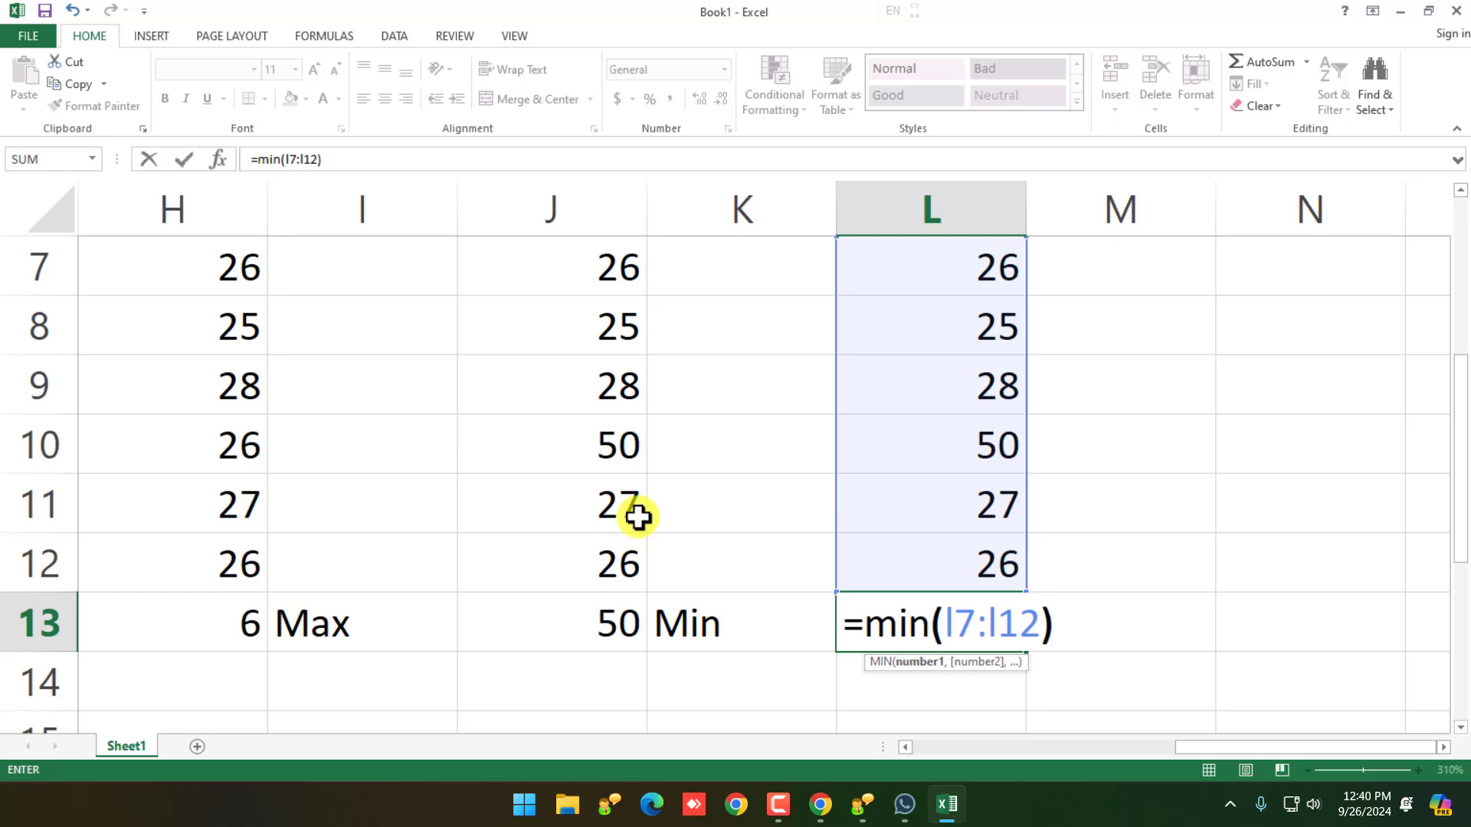
key("Return")
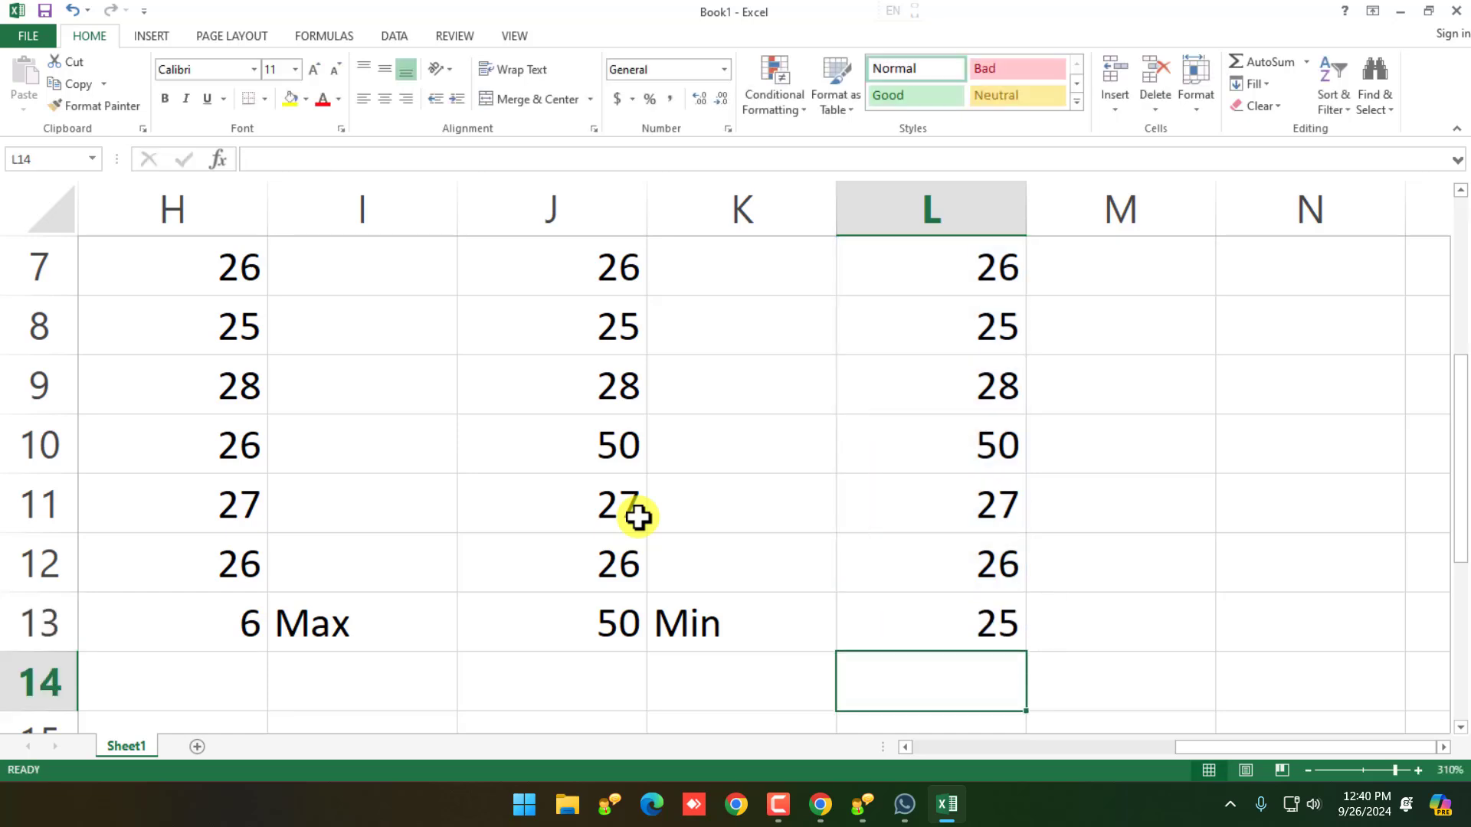
Step: Test the MIN function by setting cell L10 to 2, and undo the change
left_click(929, 633)
left_click(998, 448)
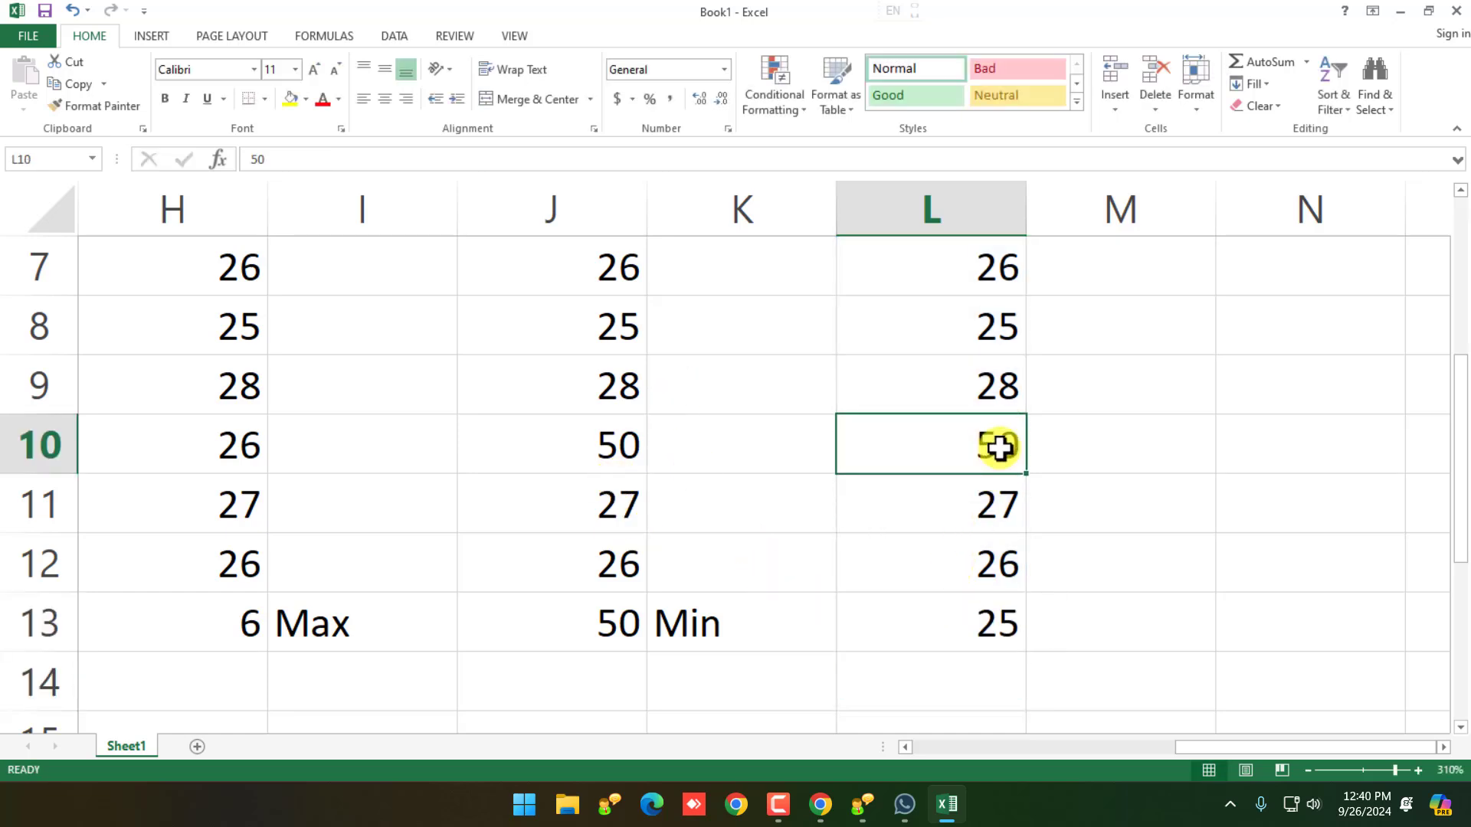
type("2")
key("Return")
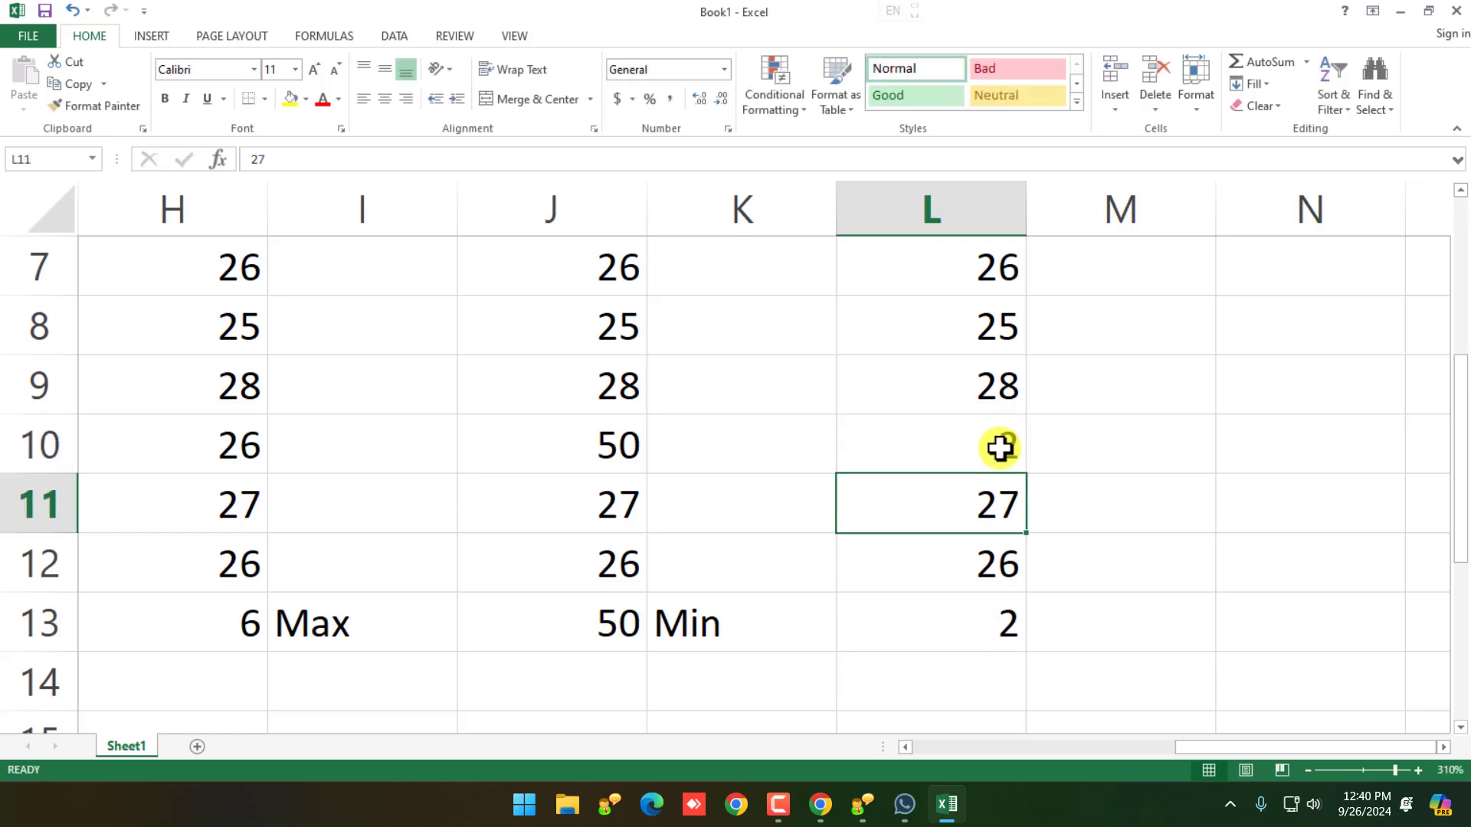
key("ctrl+z")
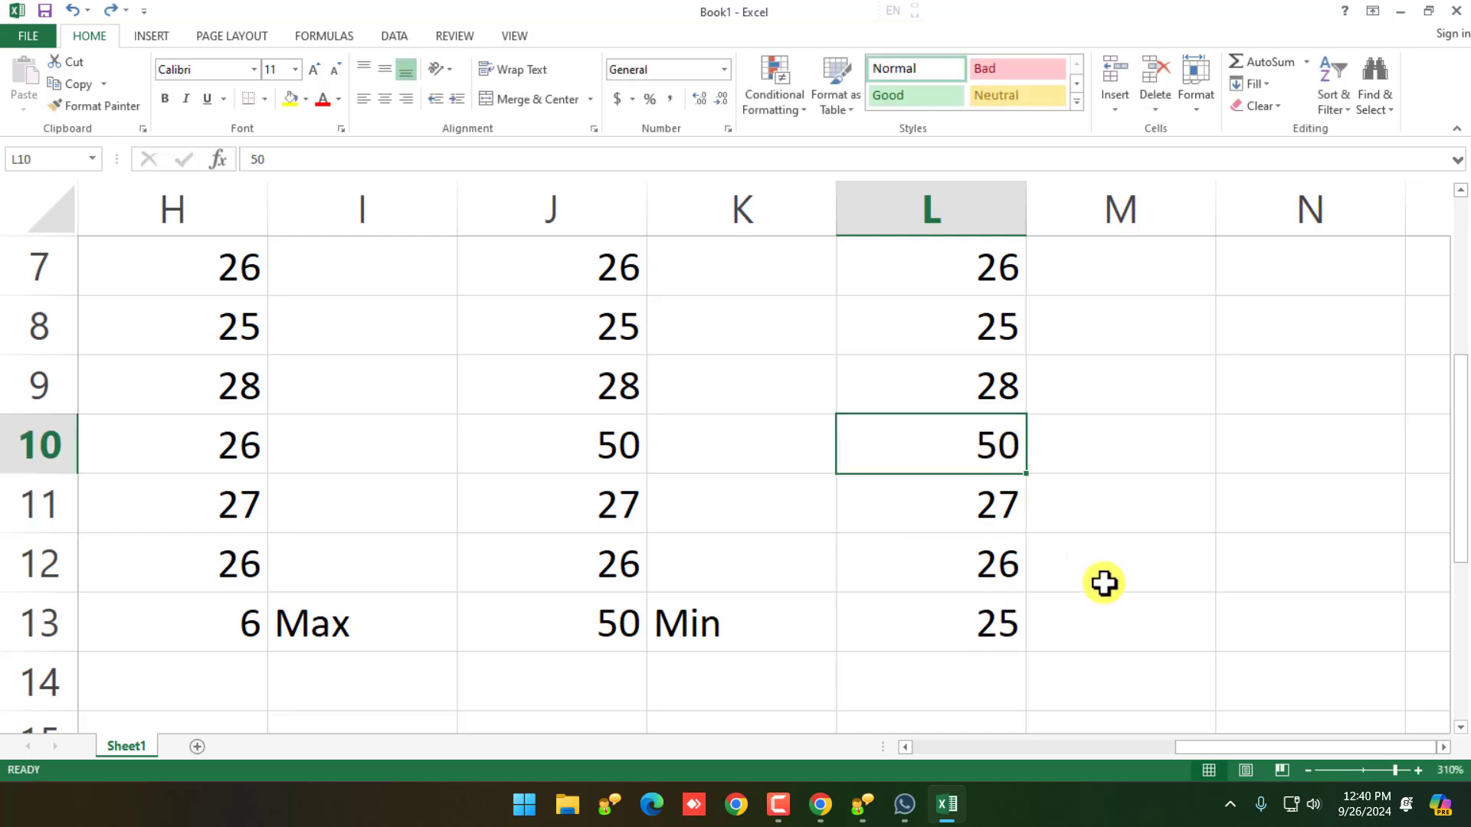
Step: AutoFit the widths of columns B through L to their contents
scroll(1090, 592, "down", 2)
scroll(1084, 594, "down", 1)
scroll(940, 571, "down", 2)
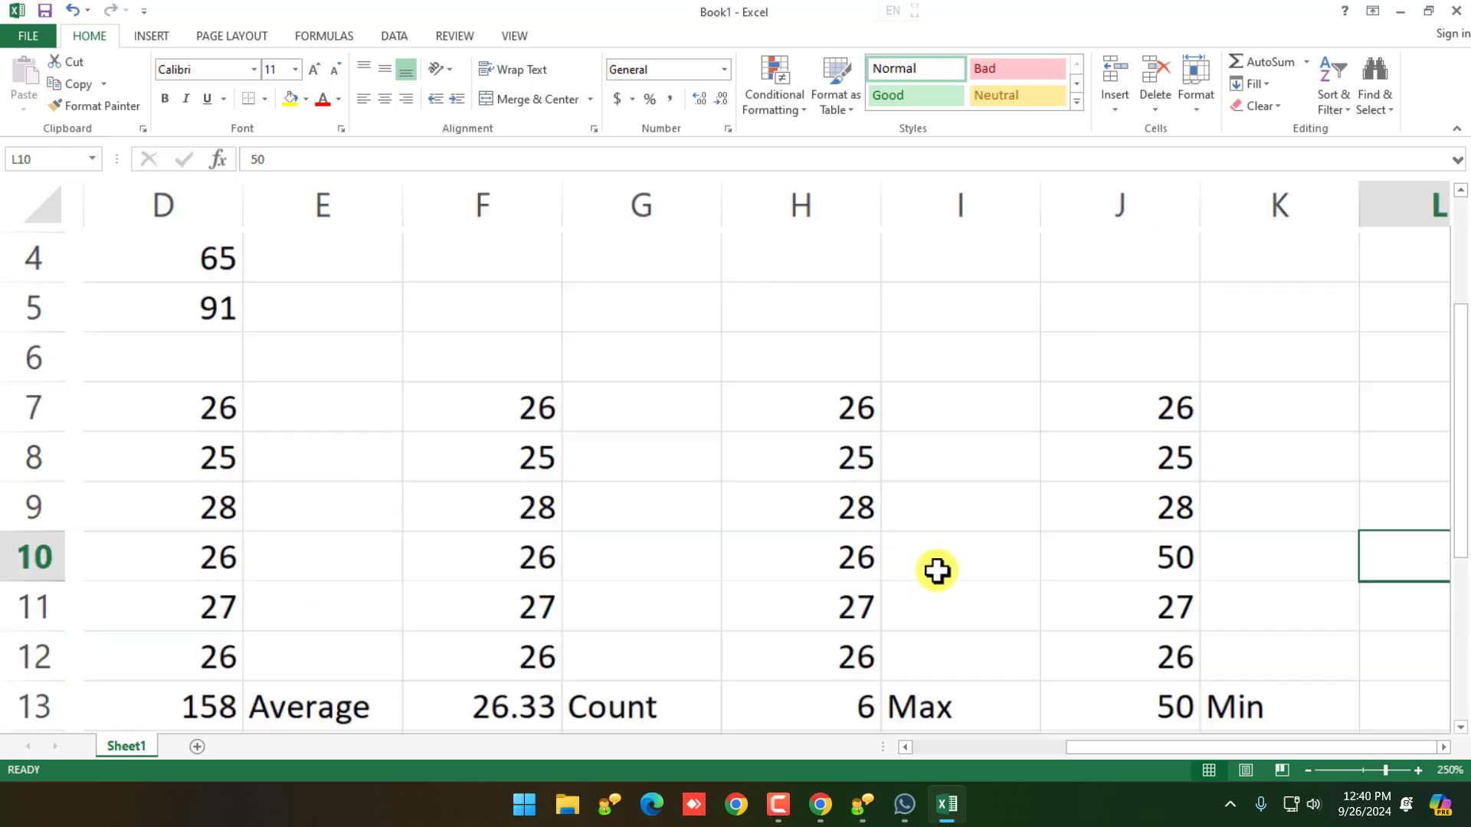
scroll(521, 536, "down", 1)
left_click_drag(138, 197, 1347, 311)
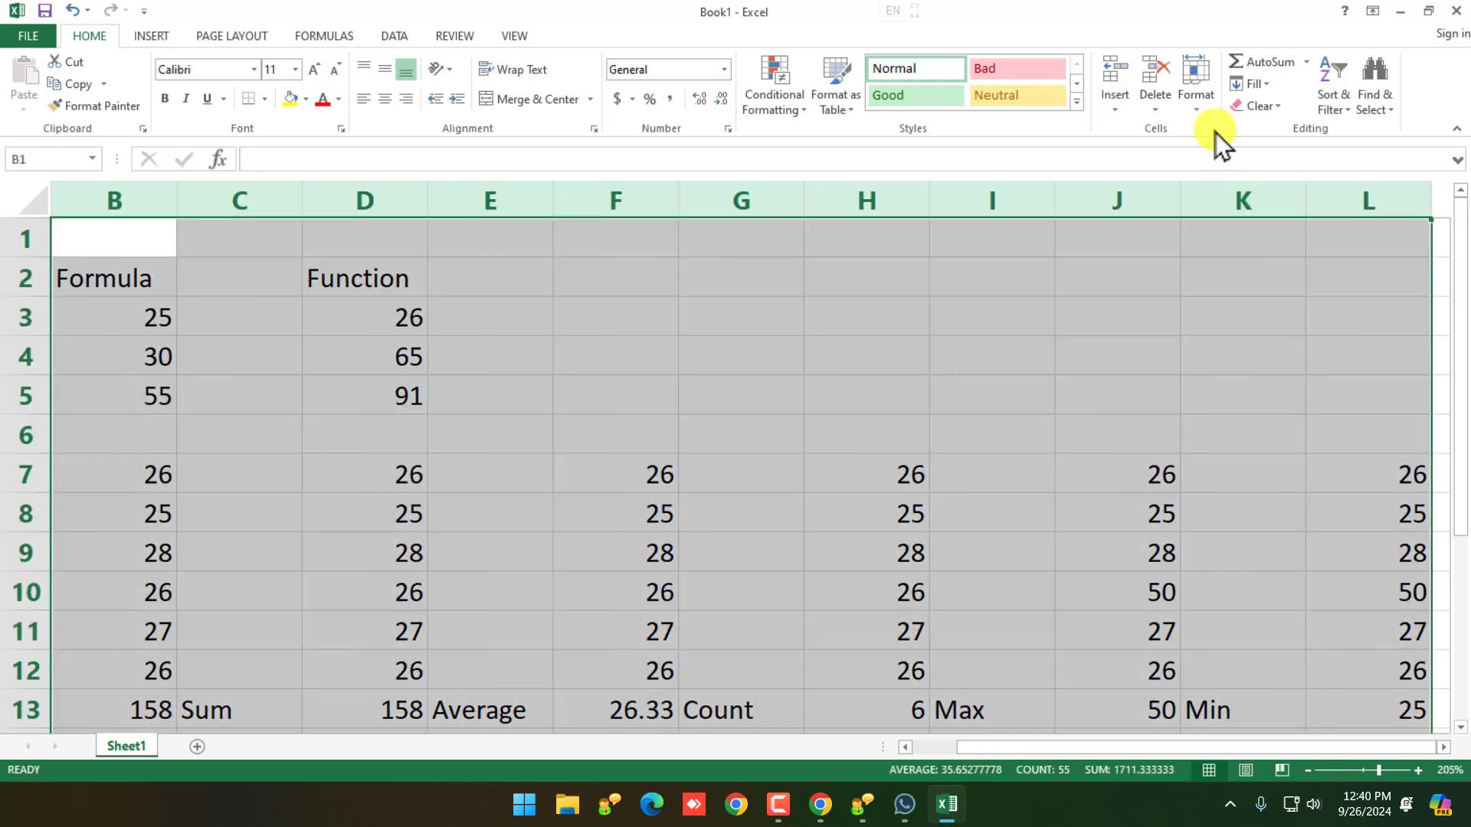
left_click(1197, 91)
left_click(1222, 223)
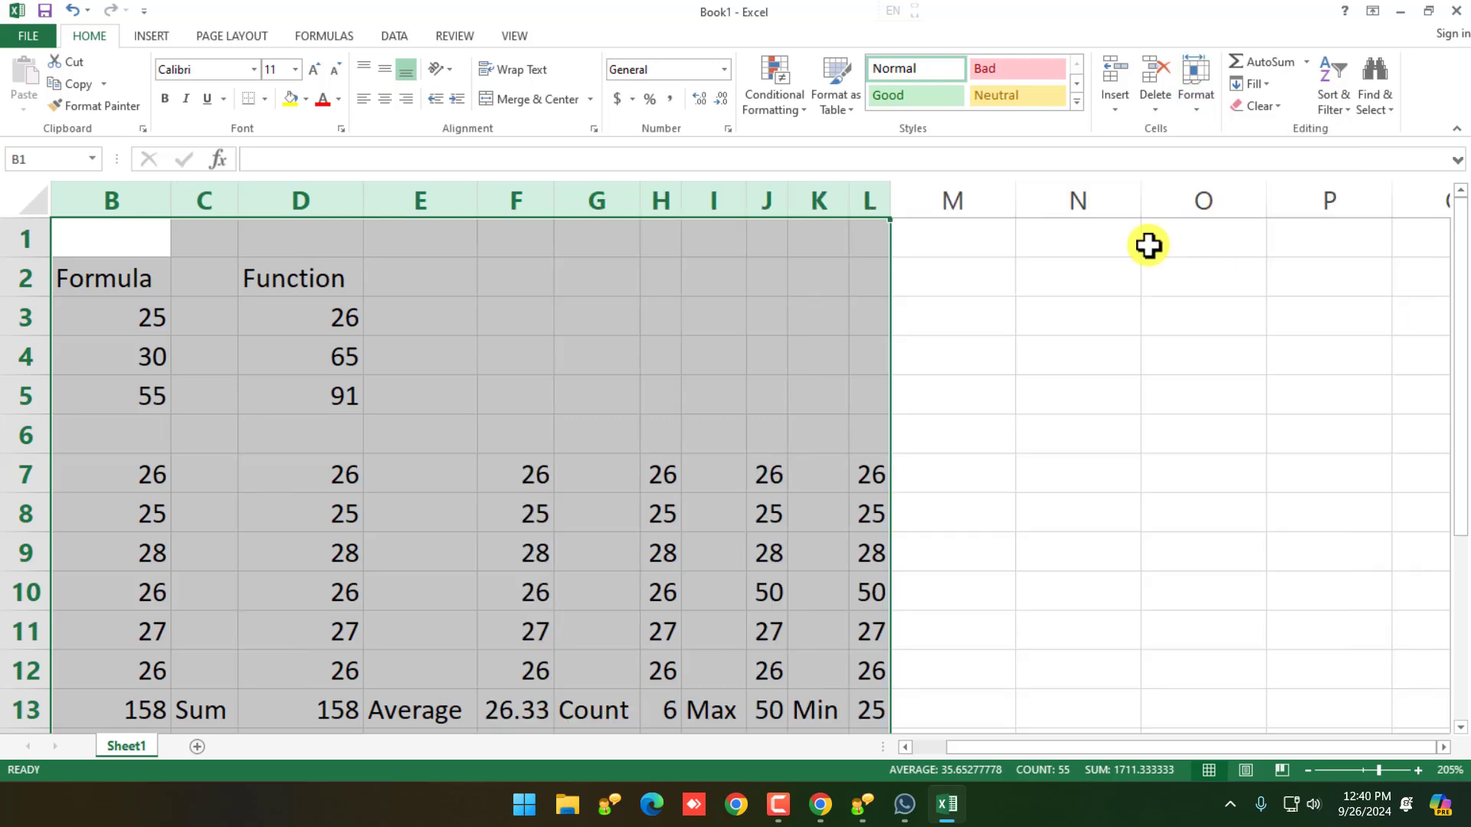
left_click(692, 595)
Step: Examine the labelled results in row 13 and the list of functions offered by AutoSum
scroll(685, 597, "down", 1)
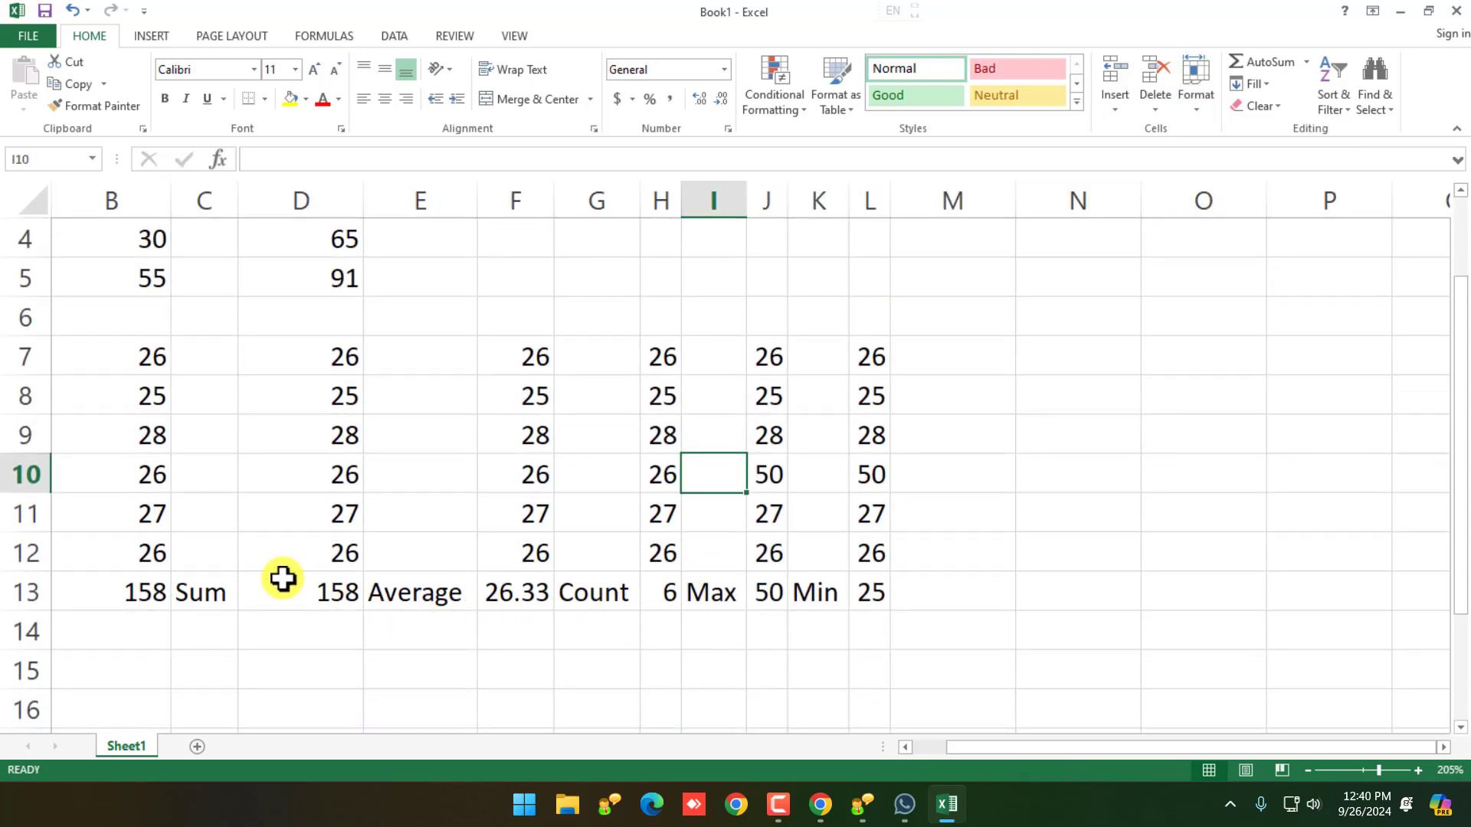
left_click(200, 592)
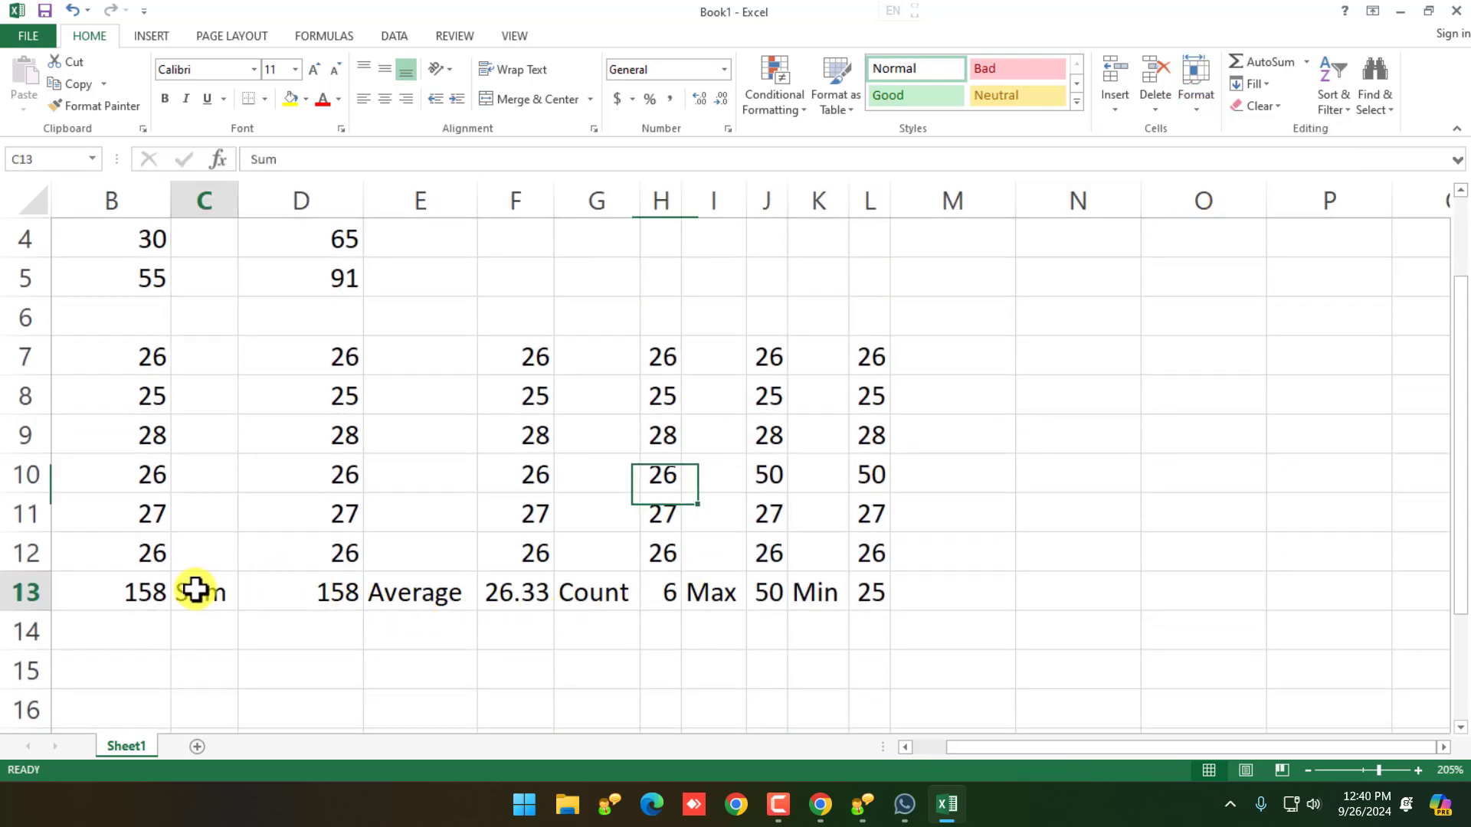
left_click(907, 749)
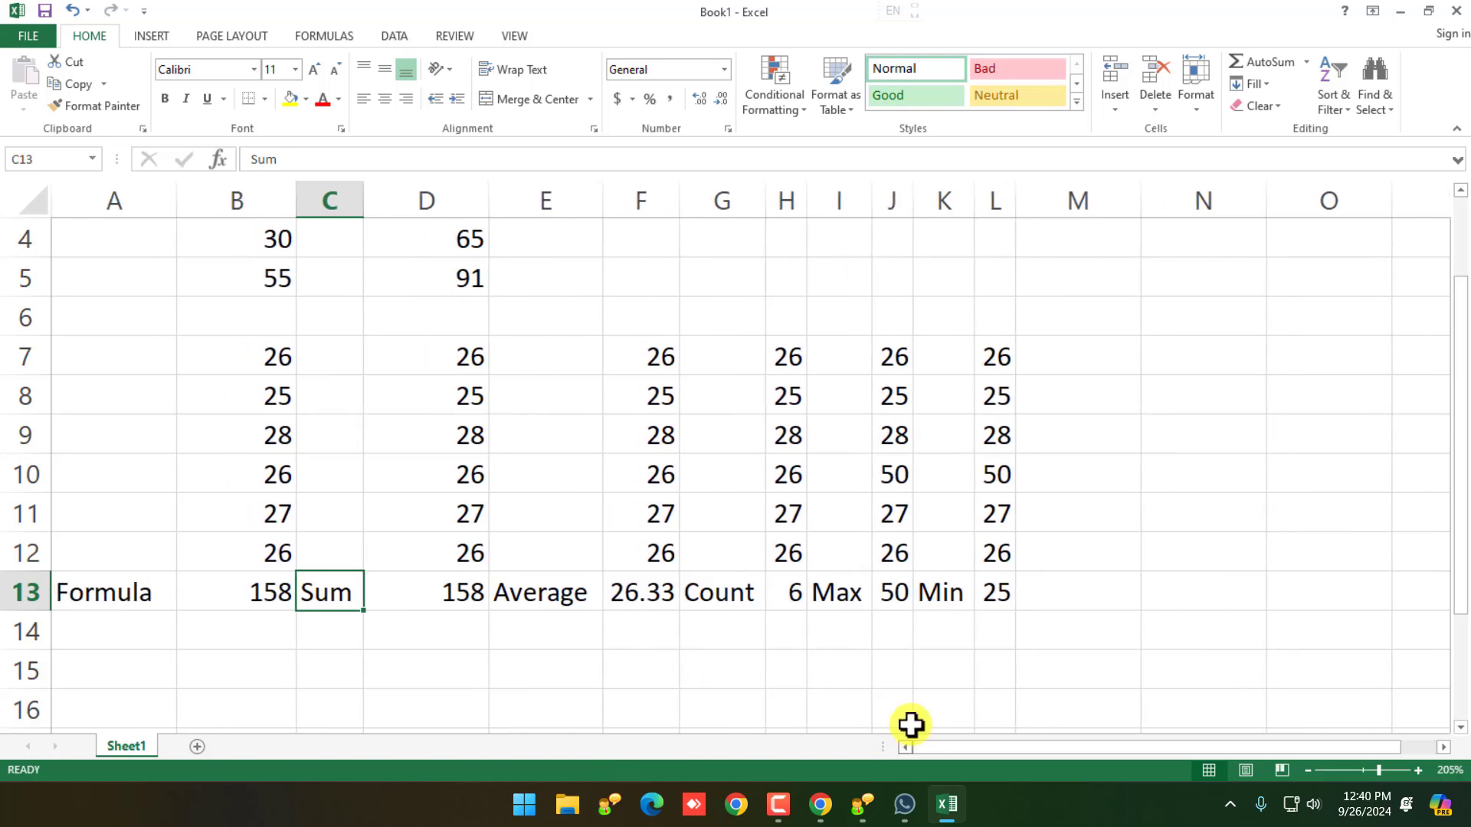
left_click(1307, 68)
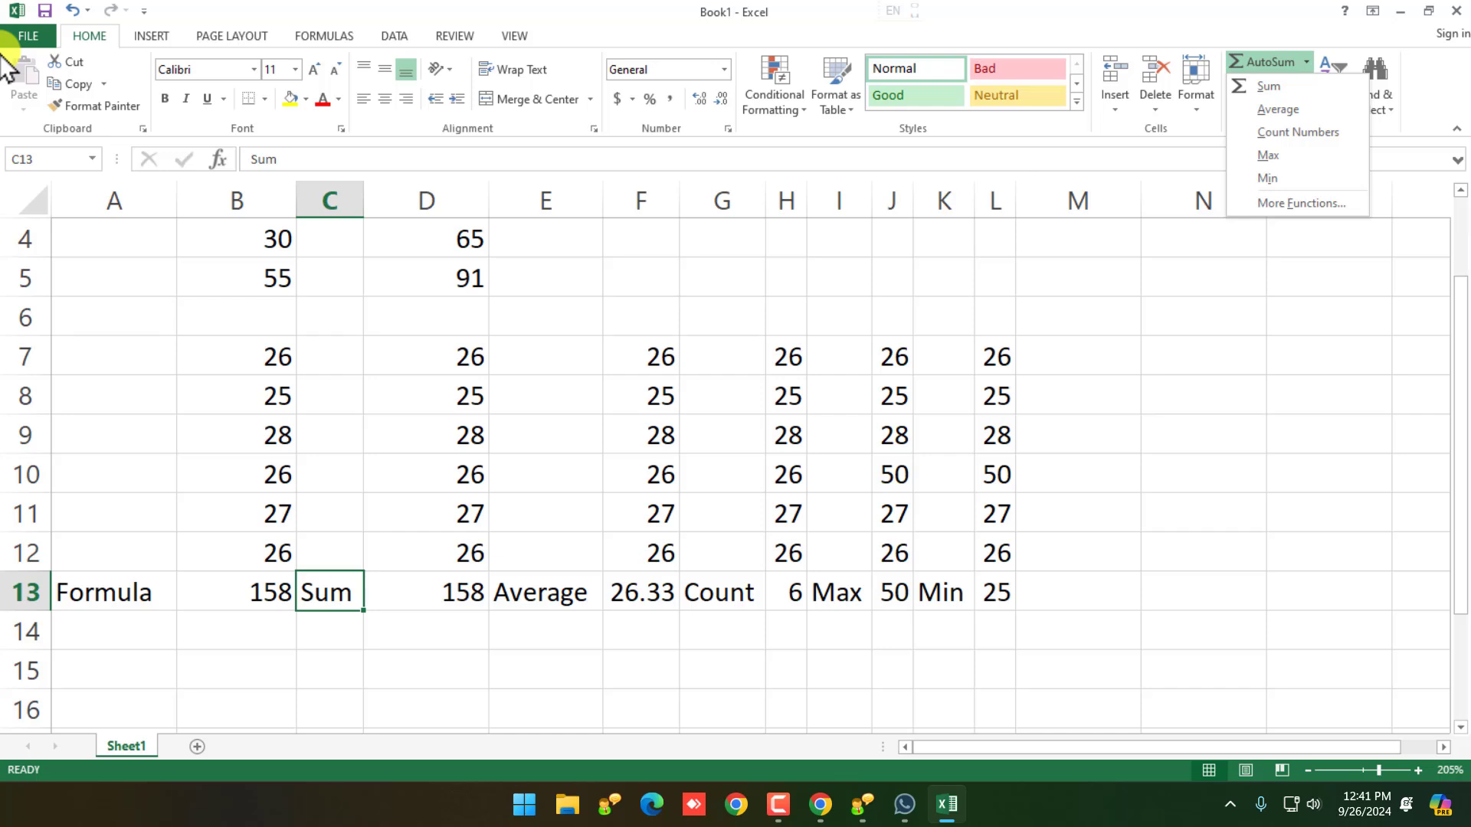
left_click(95, 41)
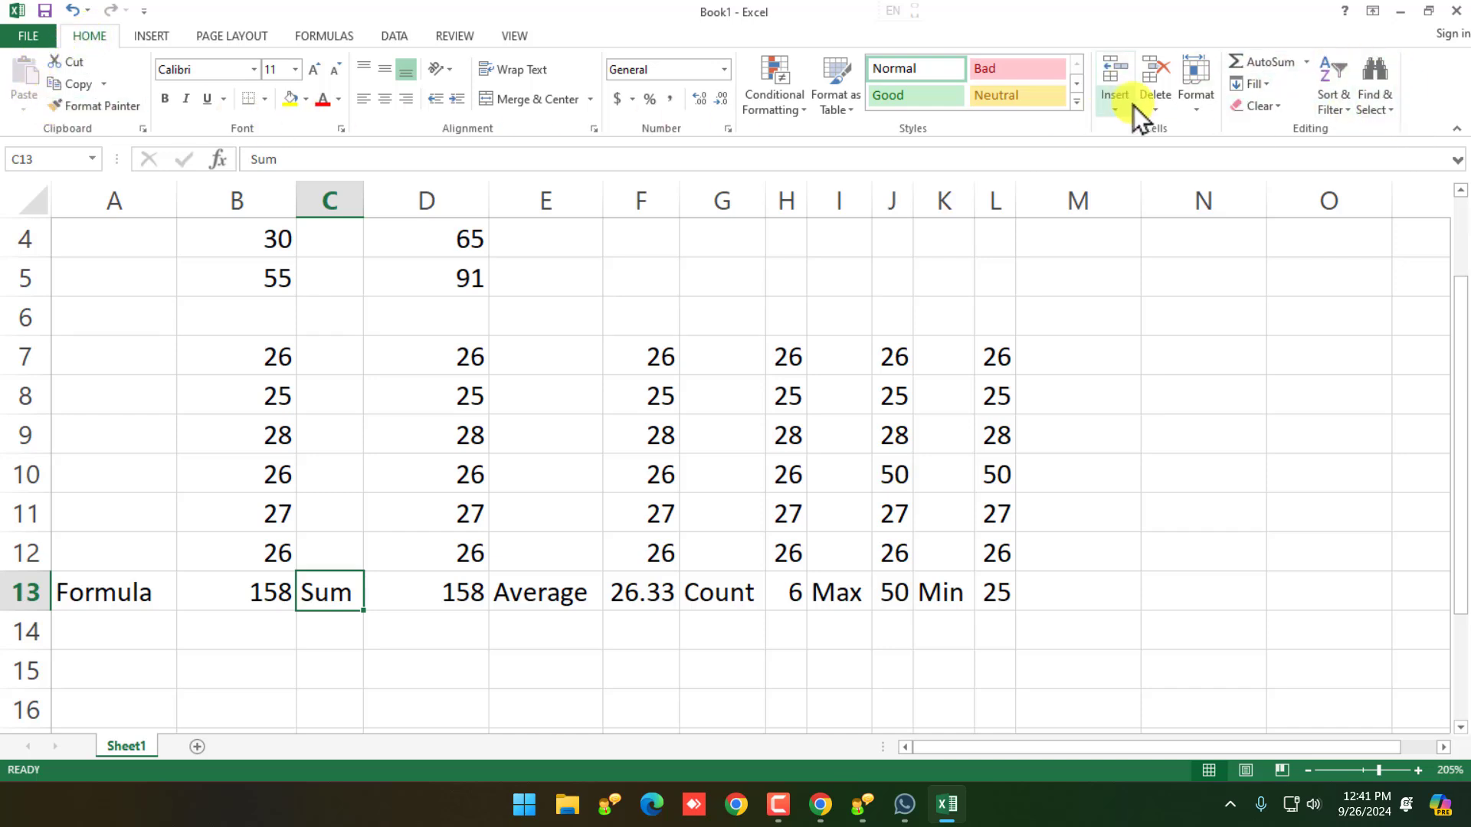
left_click(1295, 66)
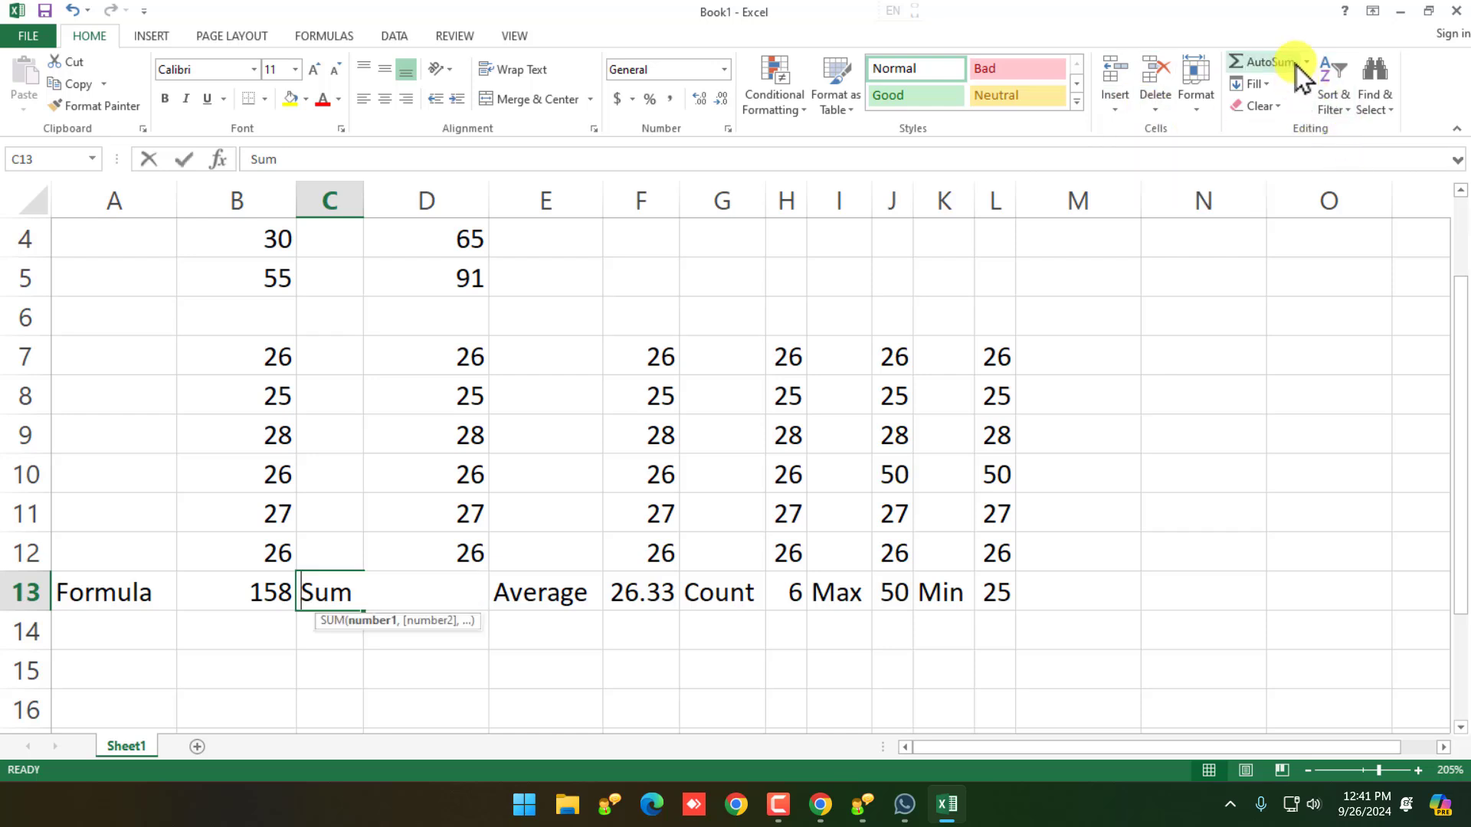
key("Escape")
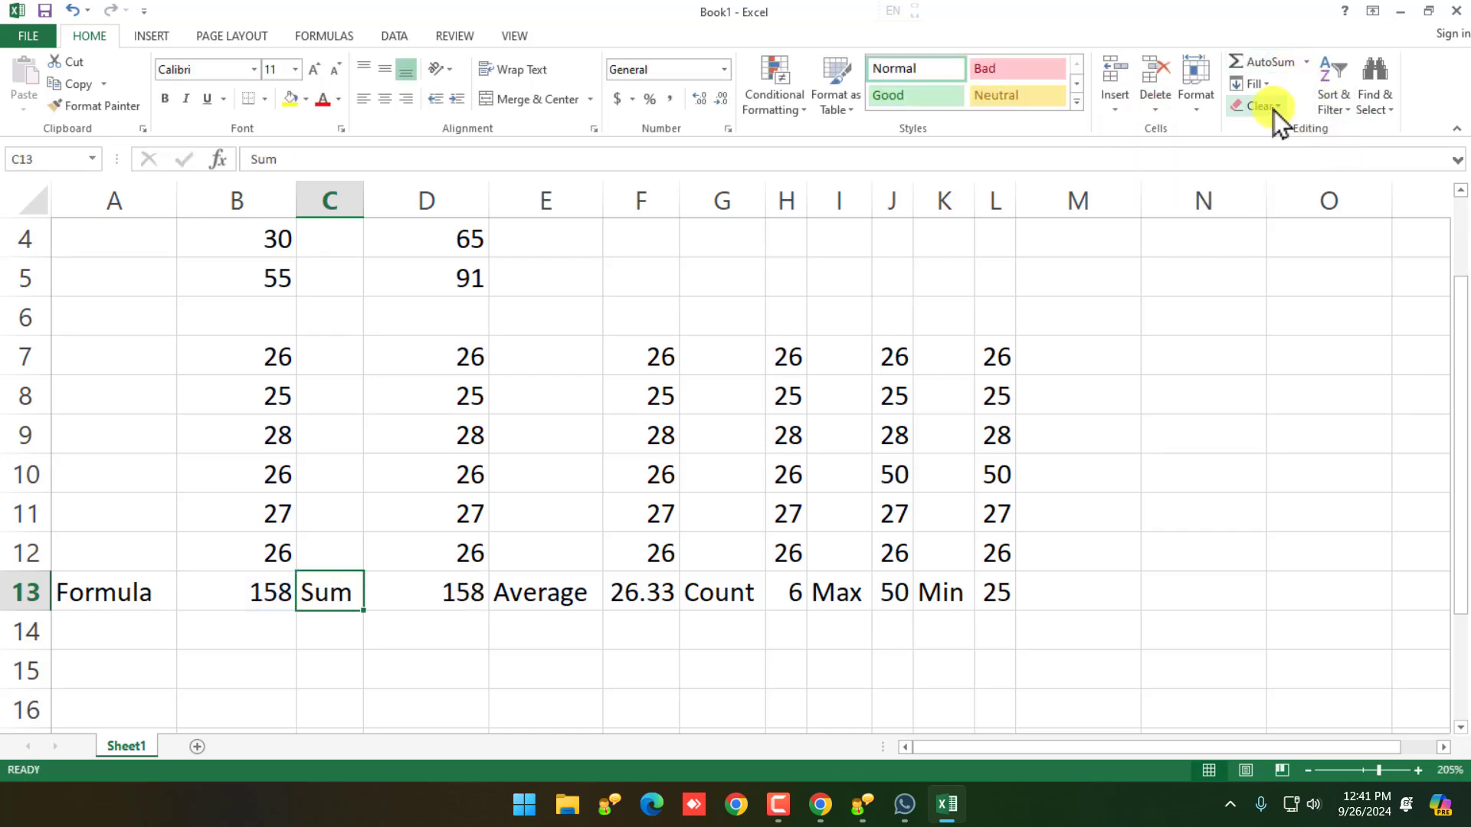
Step: Copy the numbers from L7:L12 into N7:N12
left_click(1117, 434)
left_click_drag(1008, 358, 995, 551)
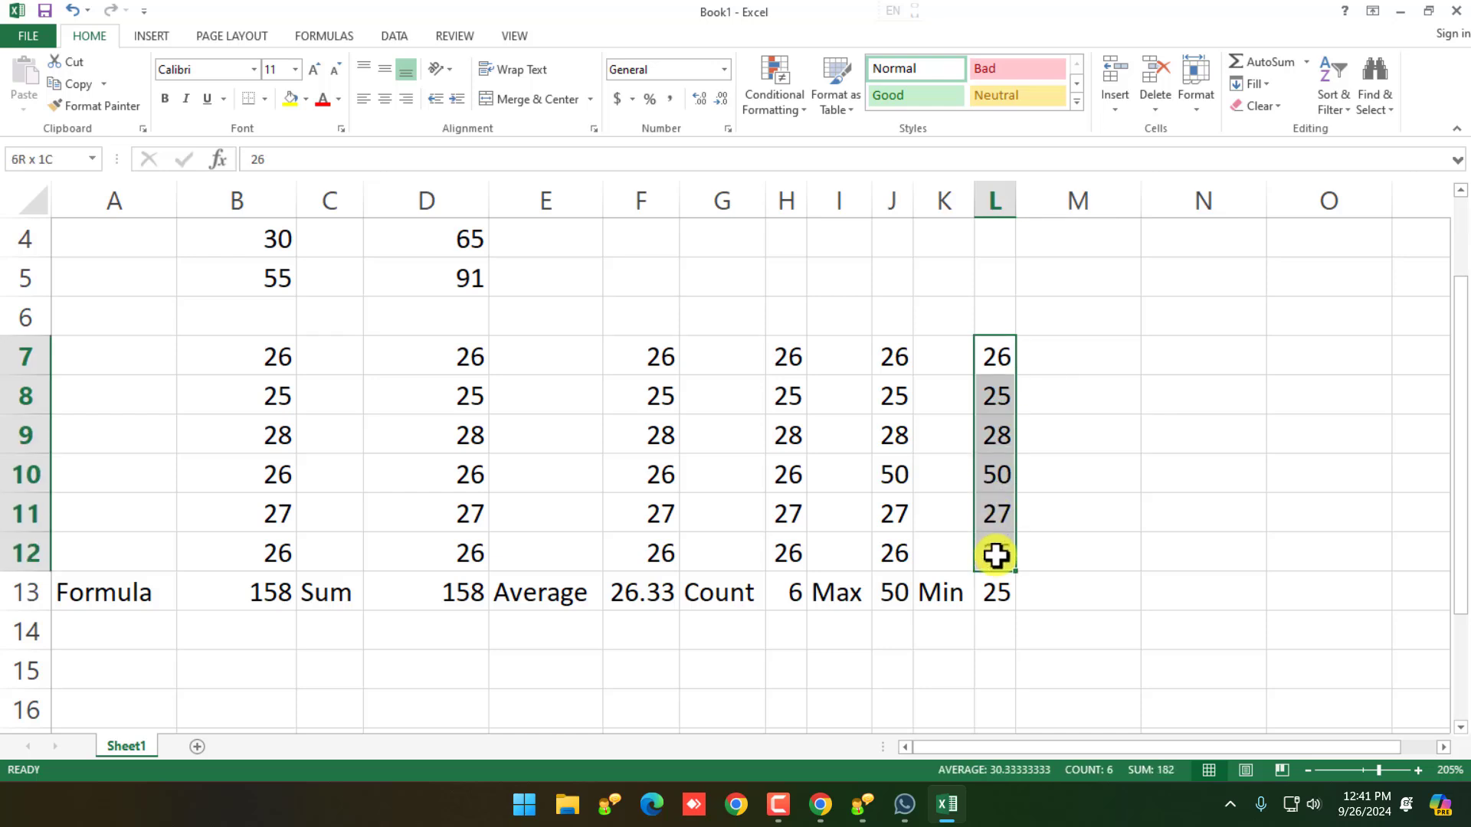
key("ctrl+c")
left_click(1180, 363)
key("ctrl+v")
Step: Total the numbers in N7:N12 in cell N13 with AutoSum
left_click(1233, 588)
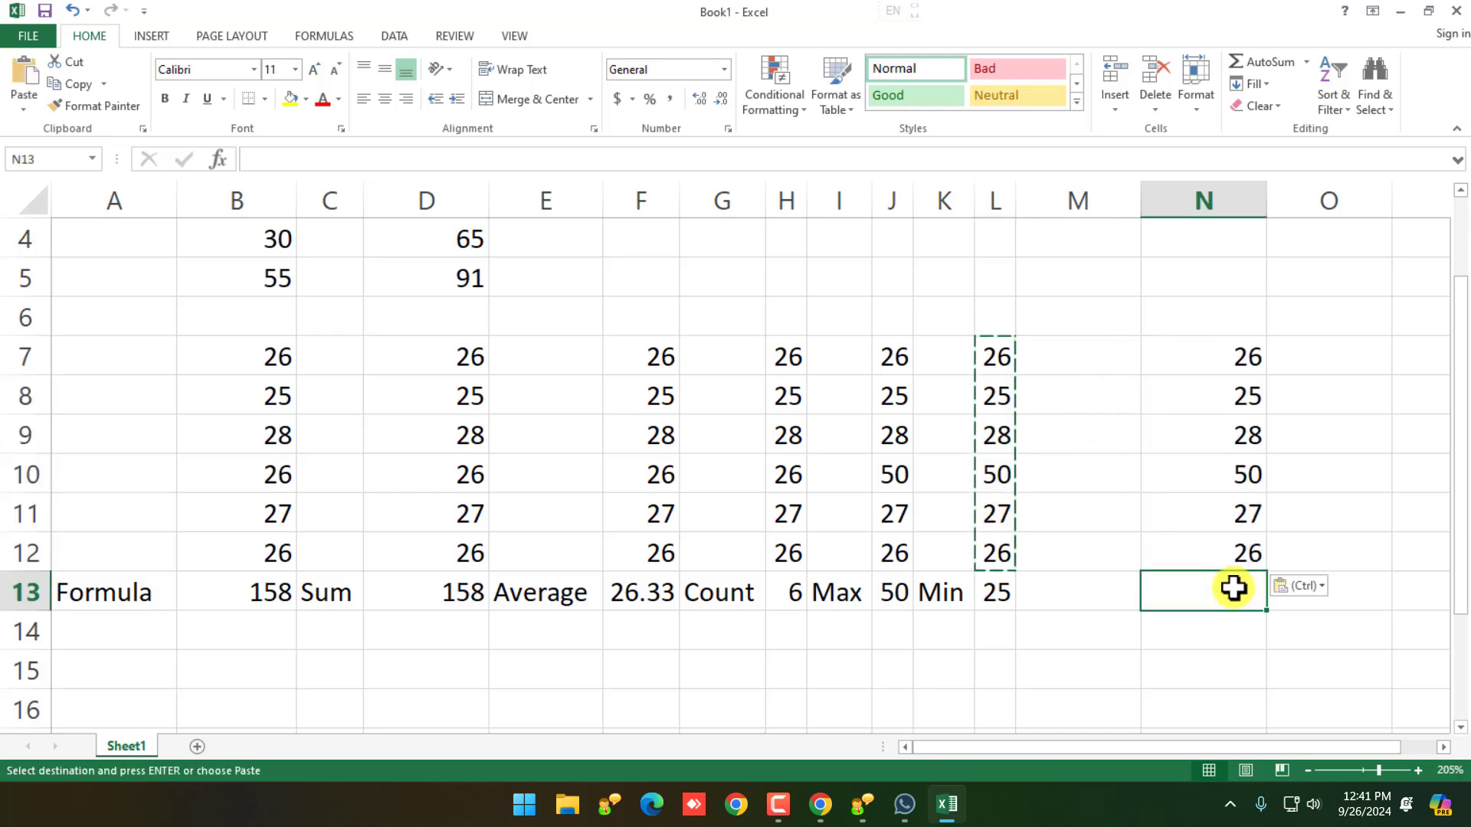
key("alt")
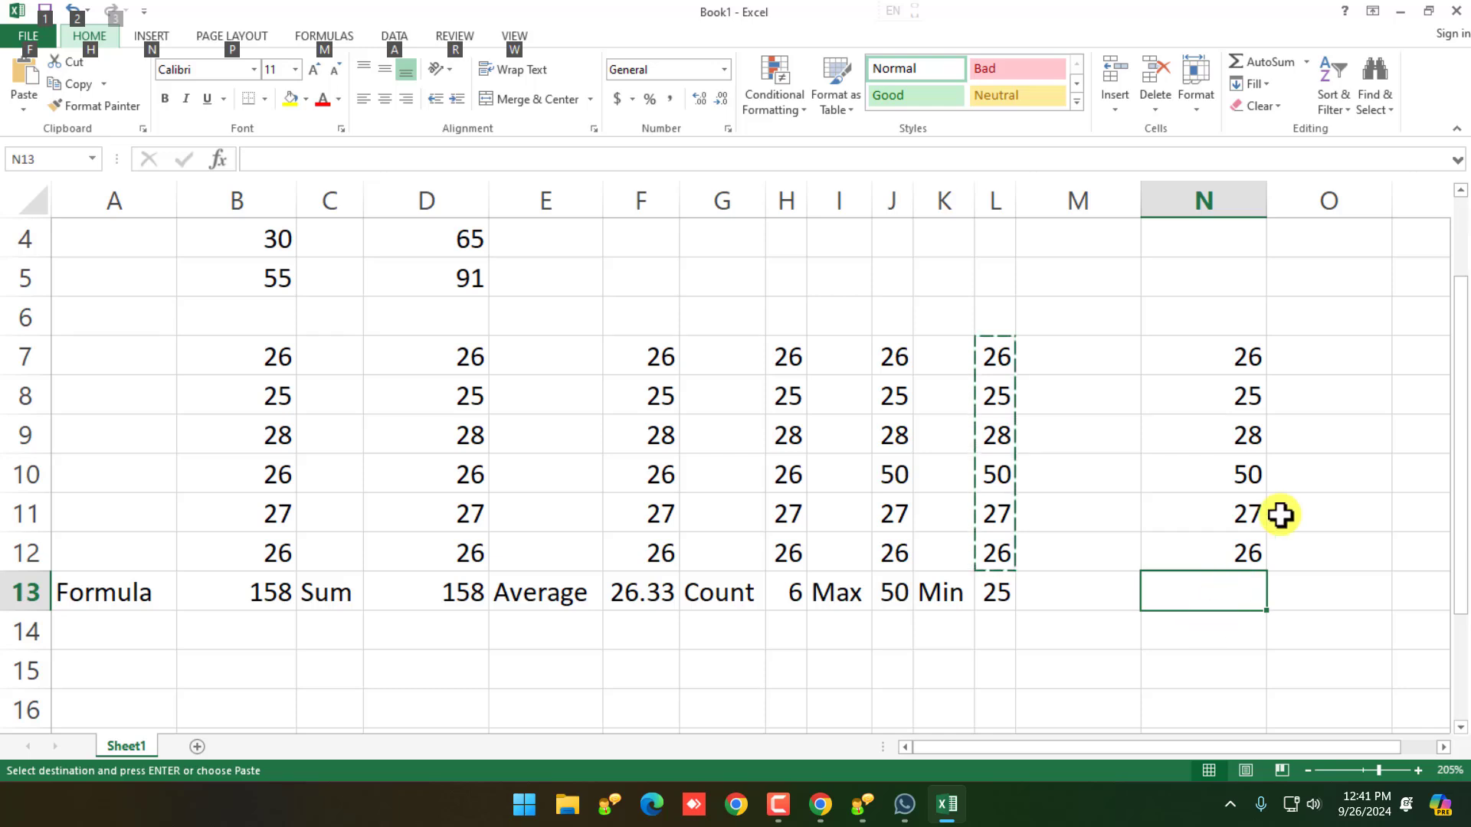
left_click_drag(1241, 368, 1235, 564)
key("ctrl+v")
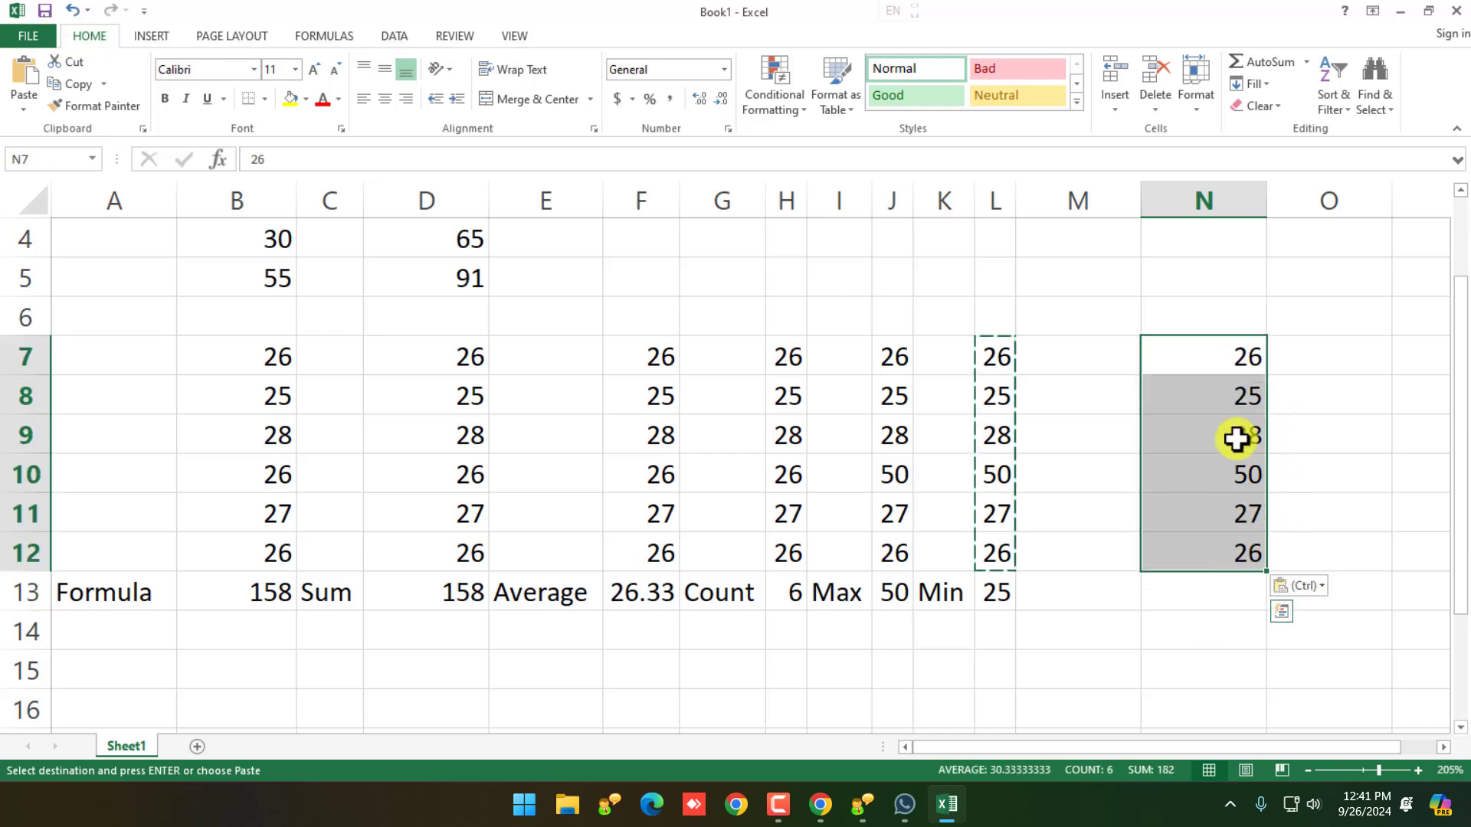
left_click(1258, 62)
left_click(1225, 604)
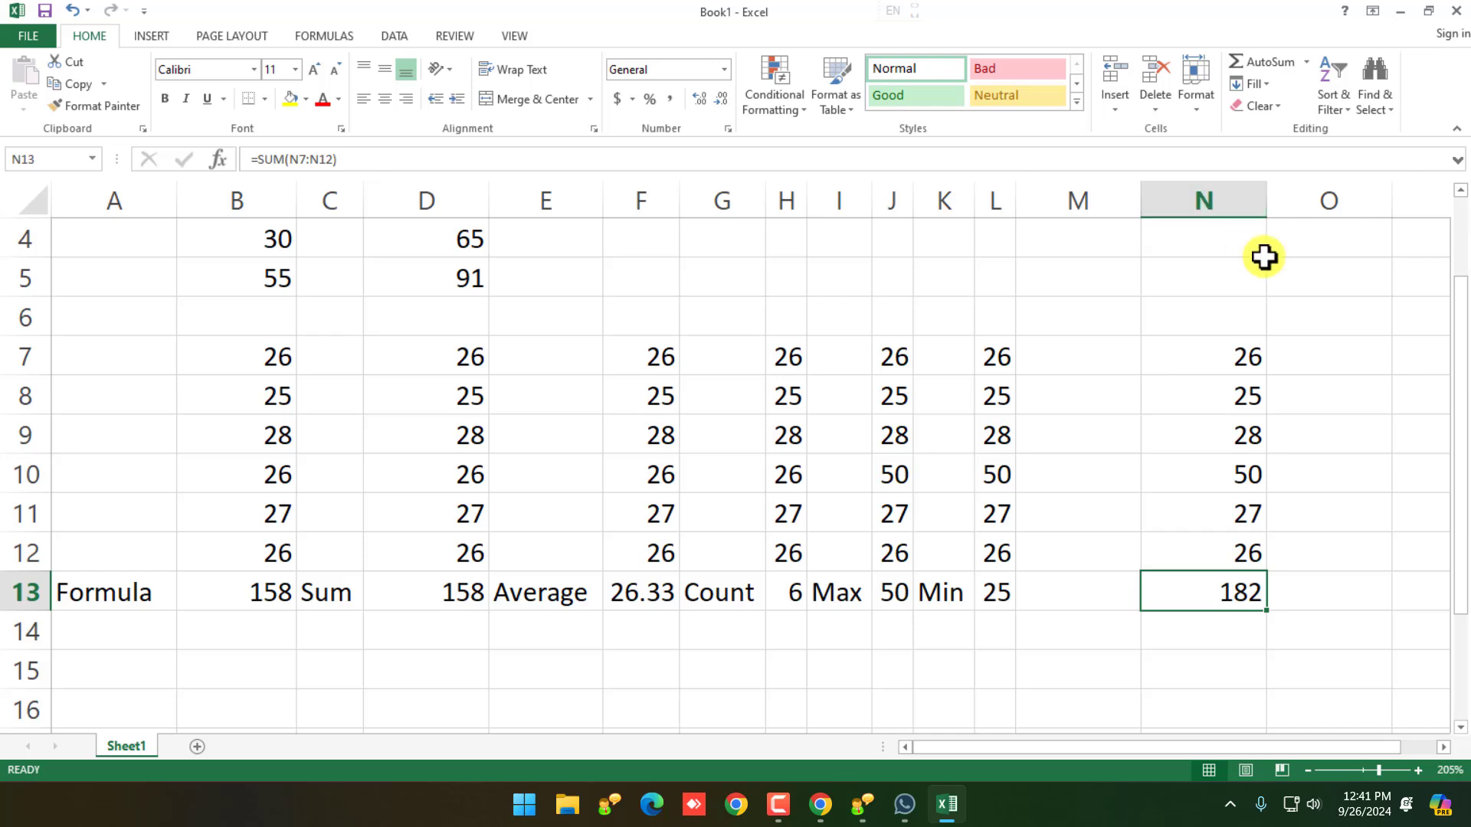
Step: Delete the copied numbers and their total from N7:N13
left_click_drag(1228, 361, 1225, 575)
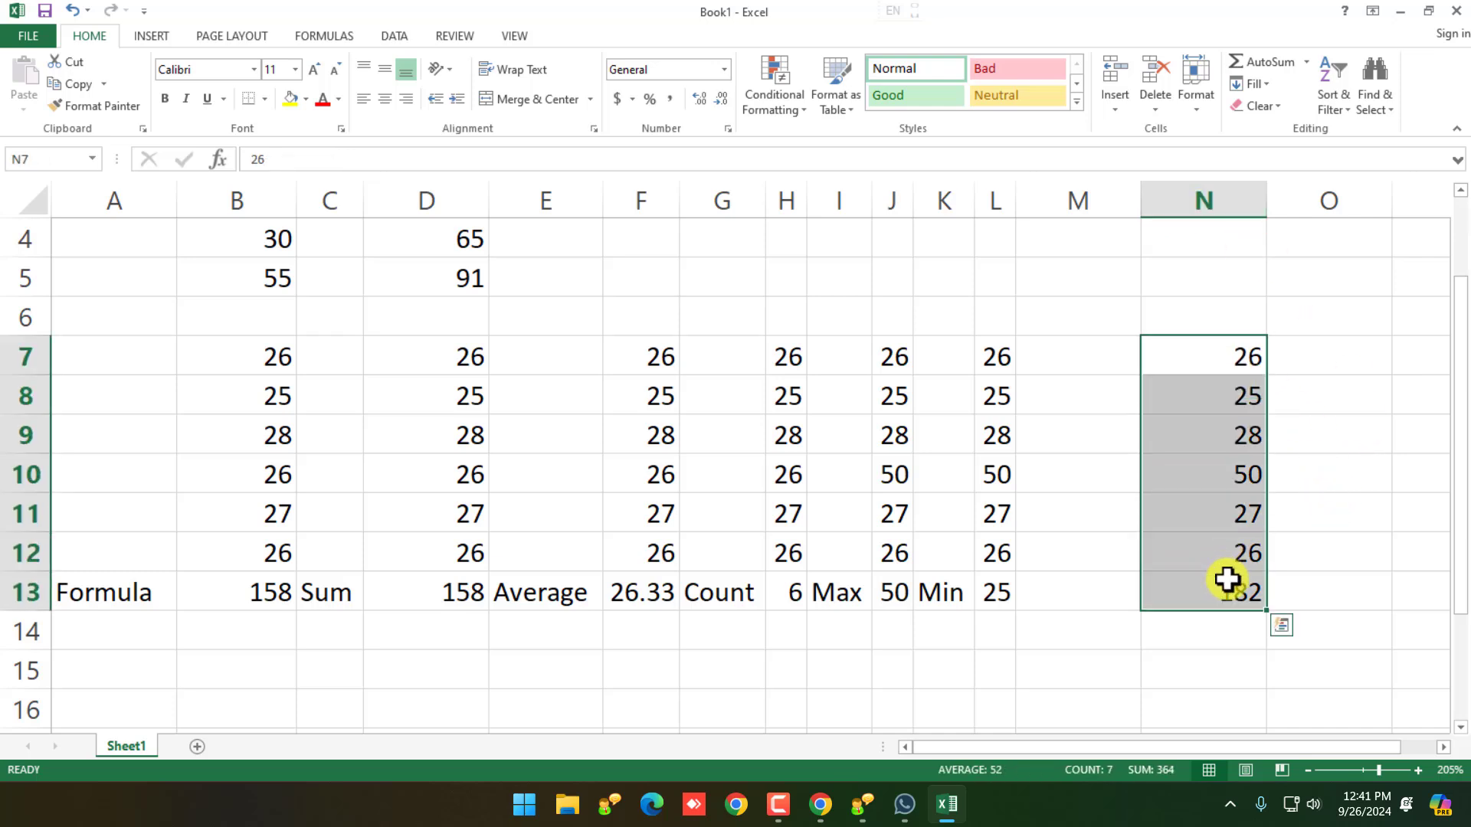
key("Delete")
left_click(1130, 713)
Step: Examine the function library categories, including AutoSum, Financial, Logical, Text, and Date & Time
left_click(322, 36)
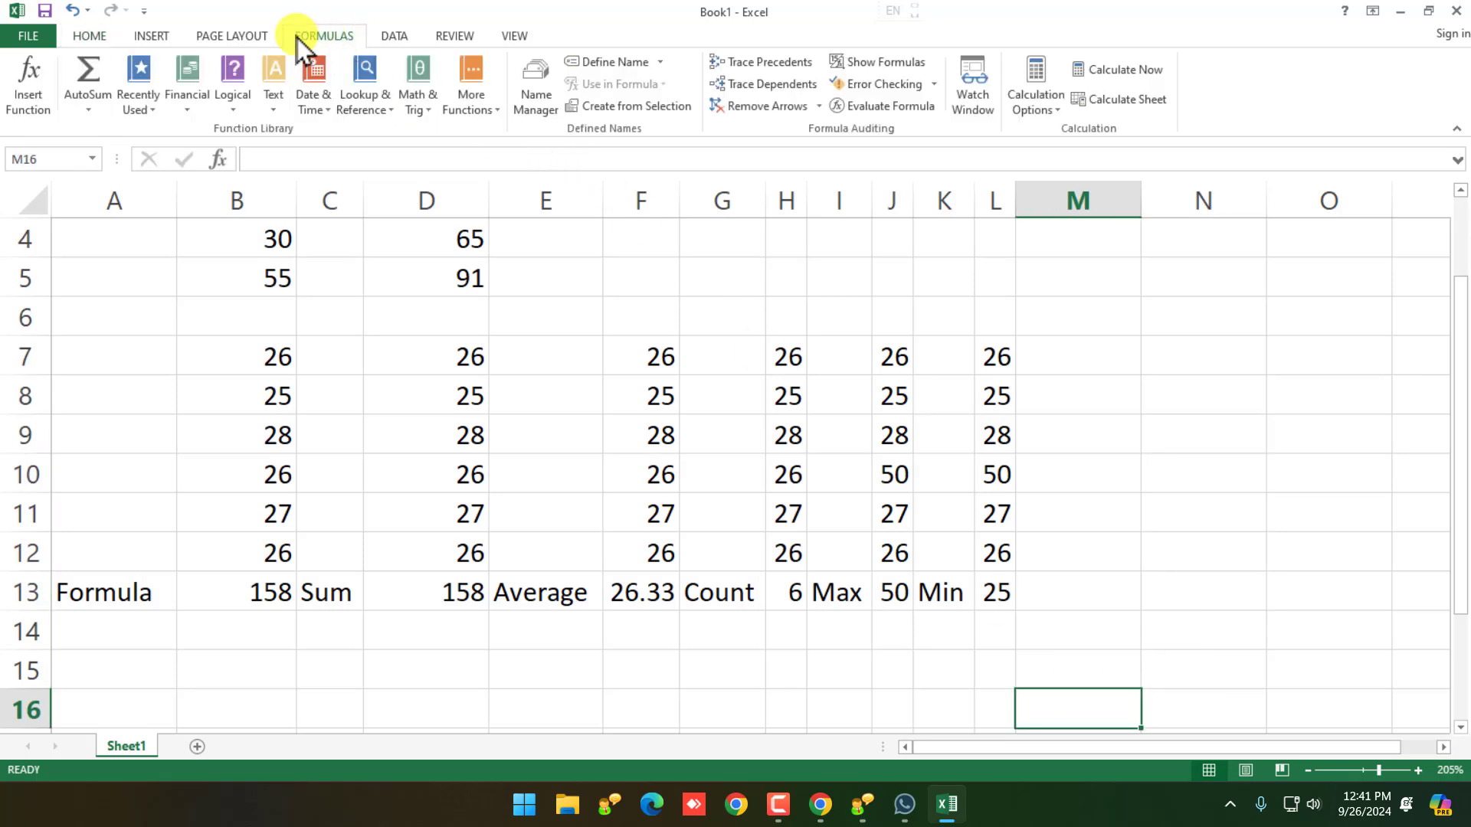
left_click(89, 109)
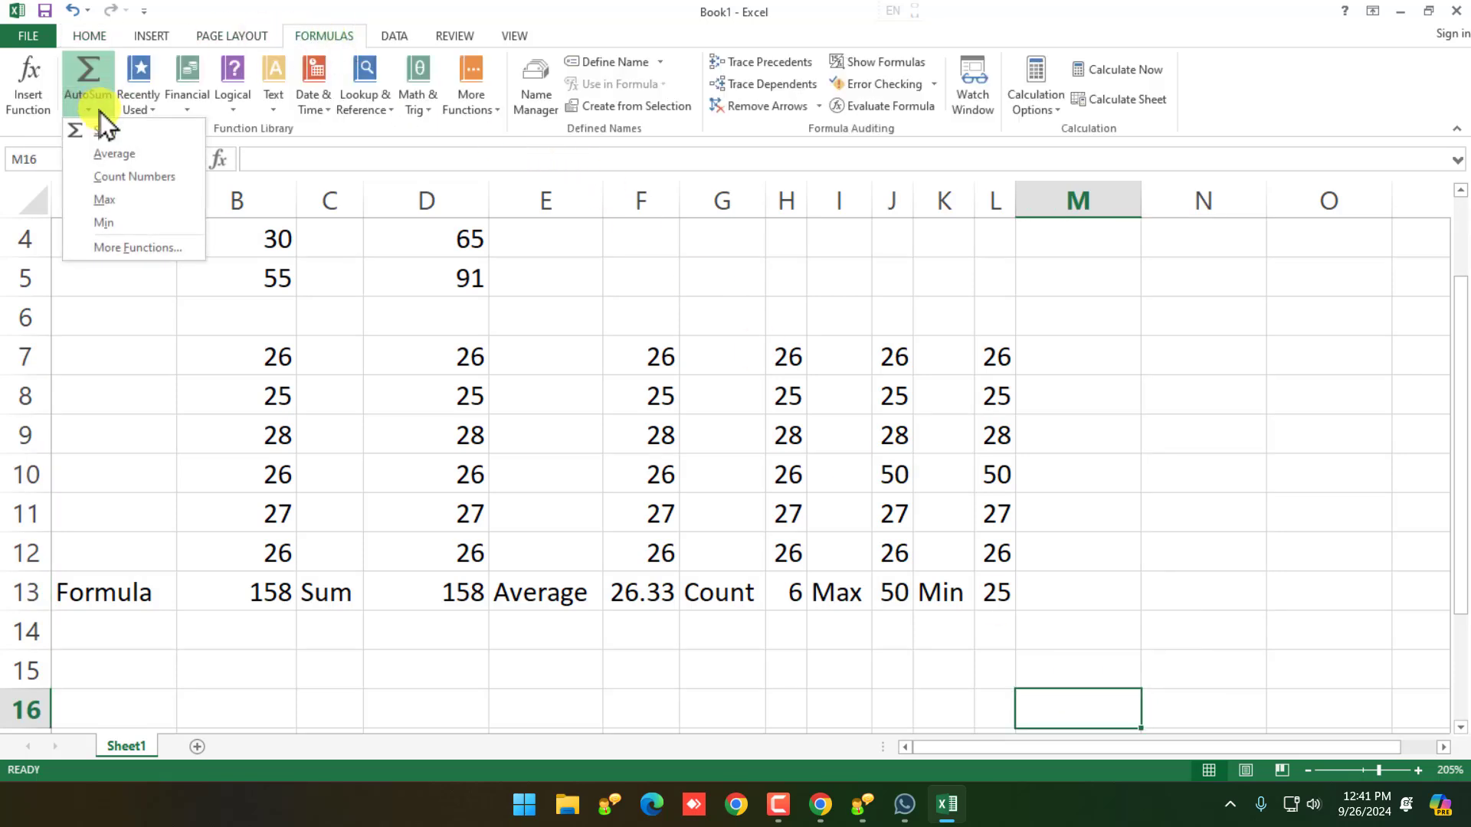
left_click(100, 112)
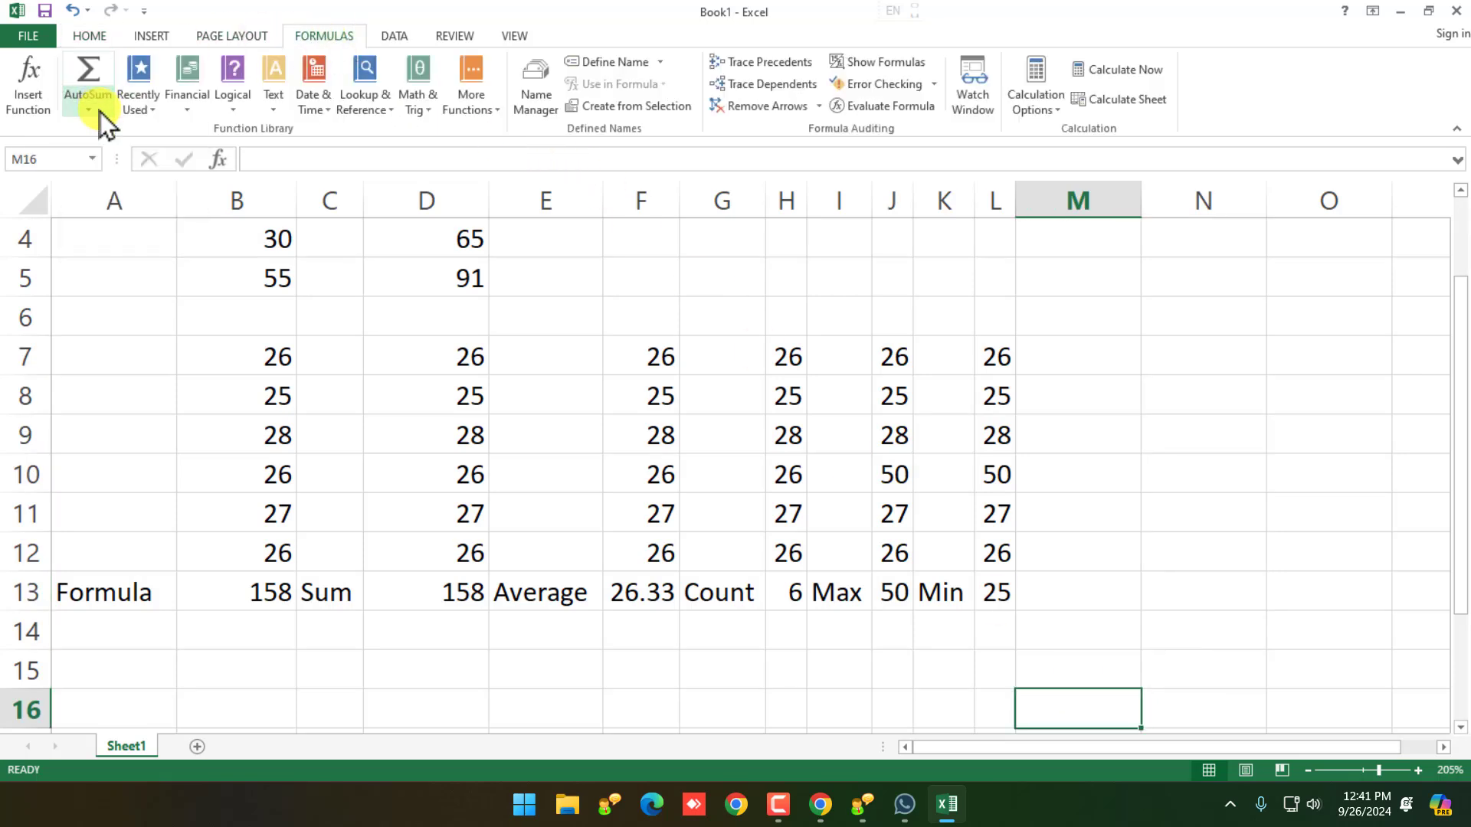
left_click(191, 112)
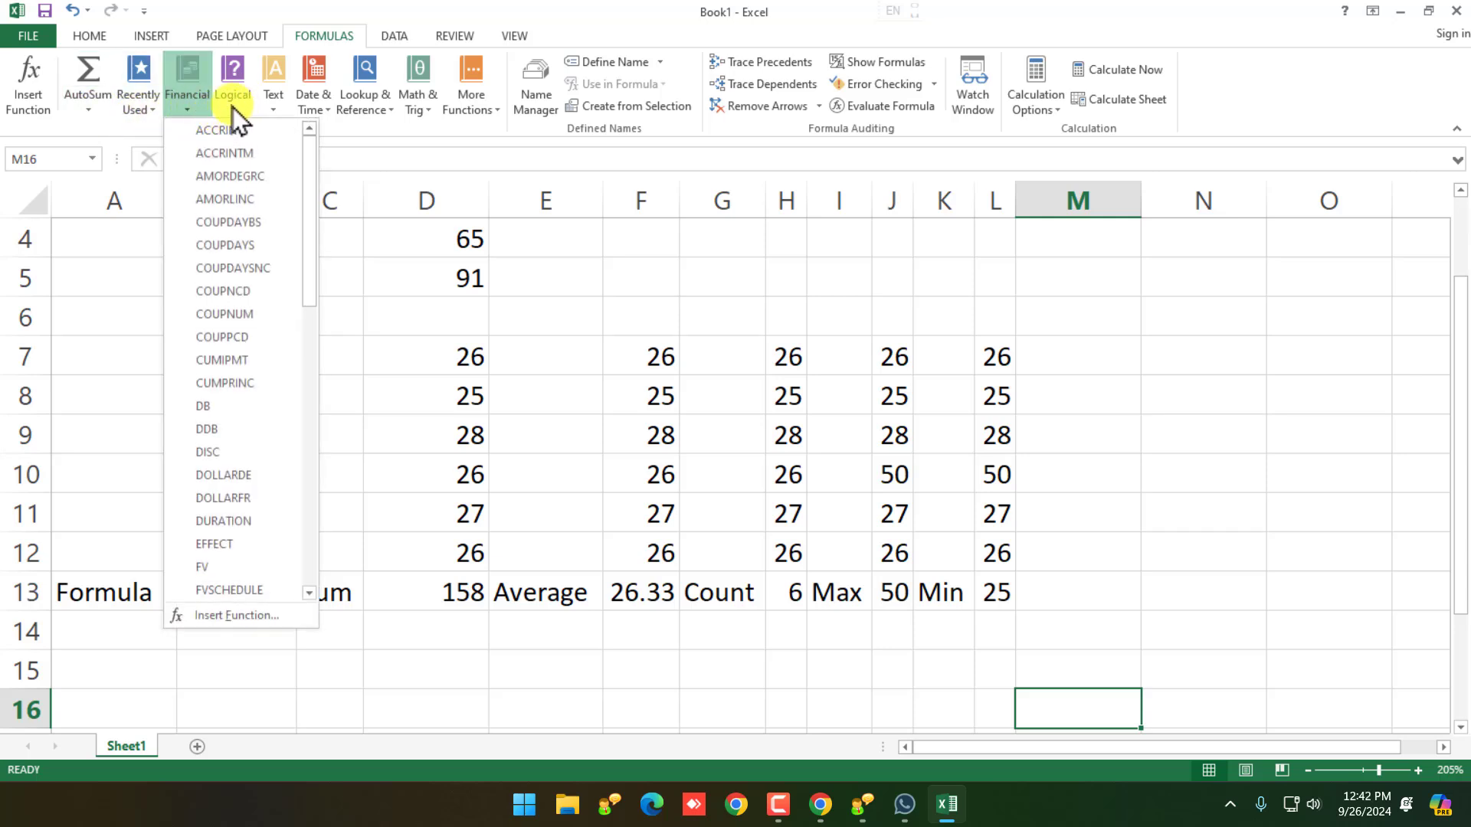
left_click(232, 107)
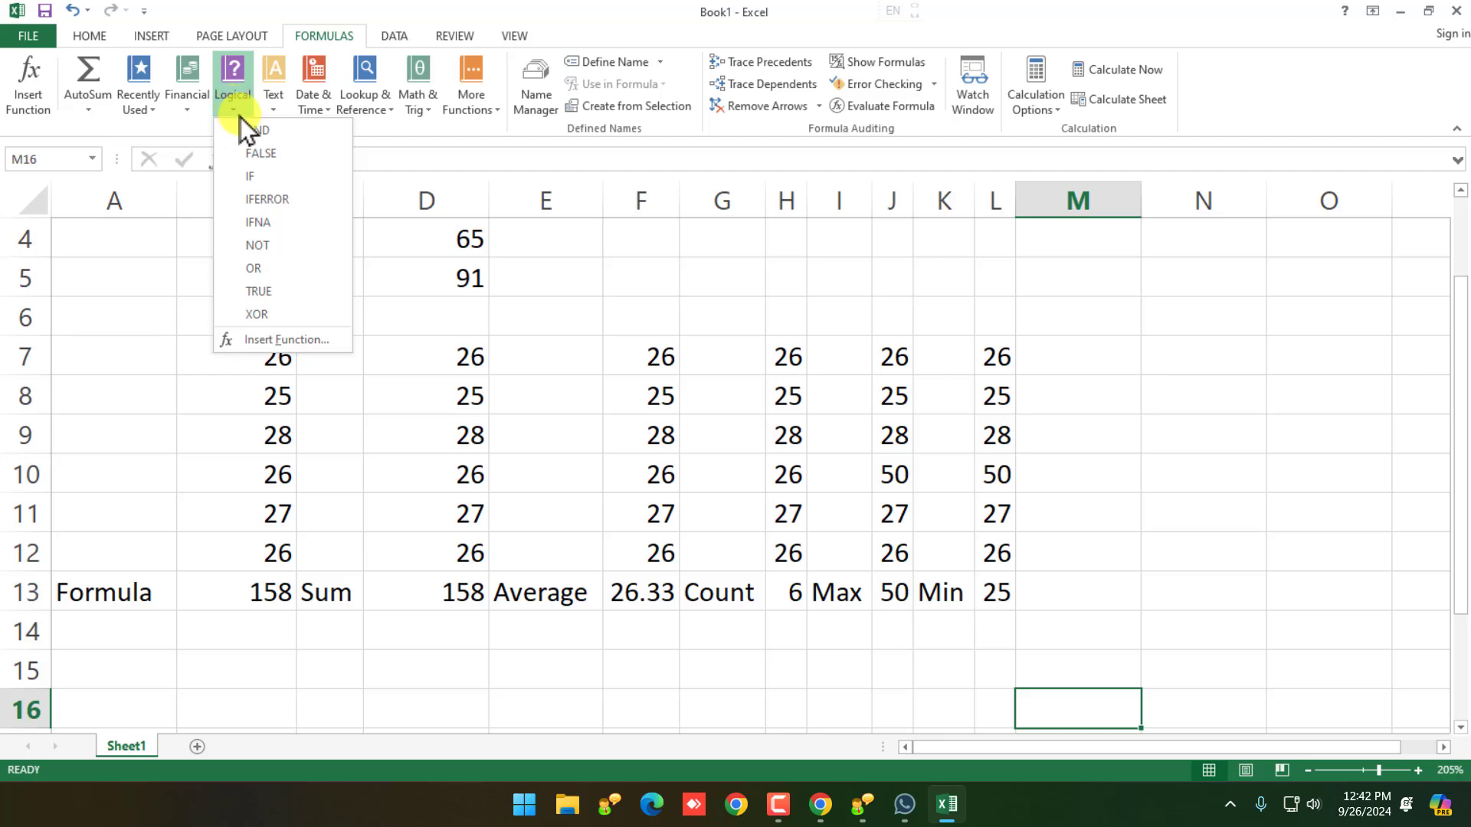
left_click(272, 111)
left_click(316, 112)
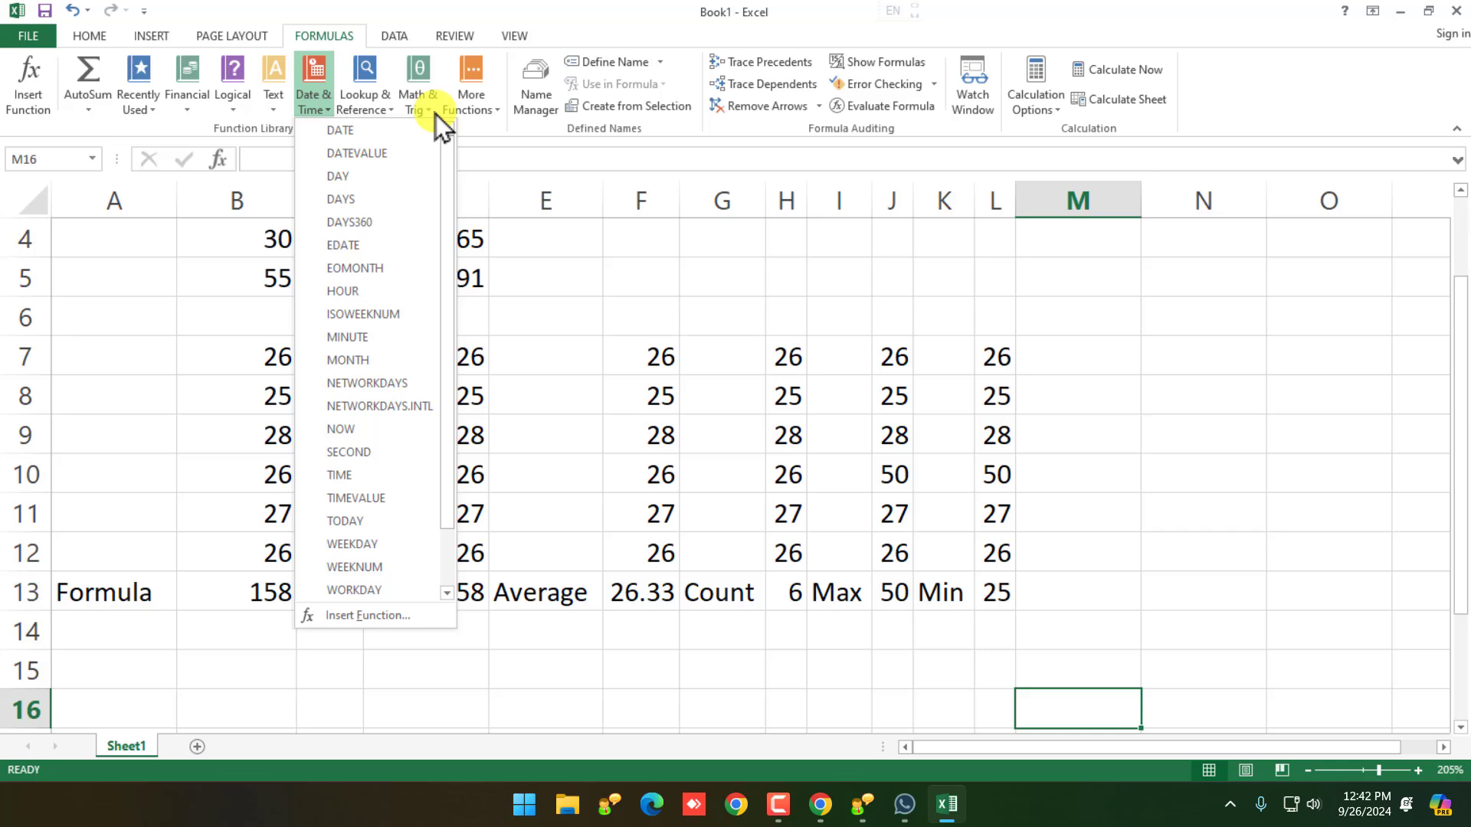
left_click(223, 117)
left_click(647, 421)
scroll(631, 434, "down", 1)
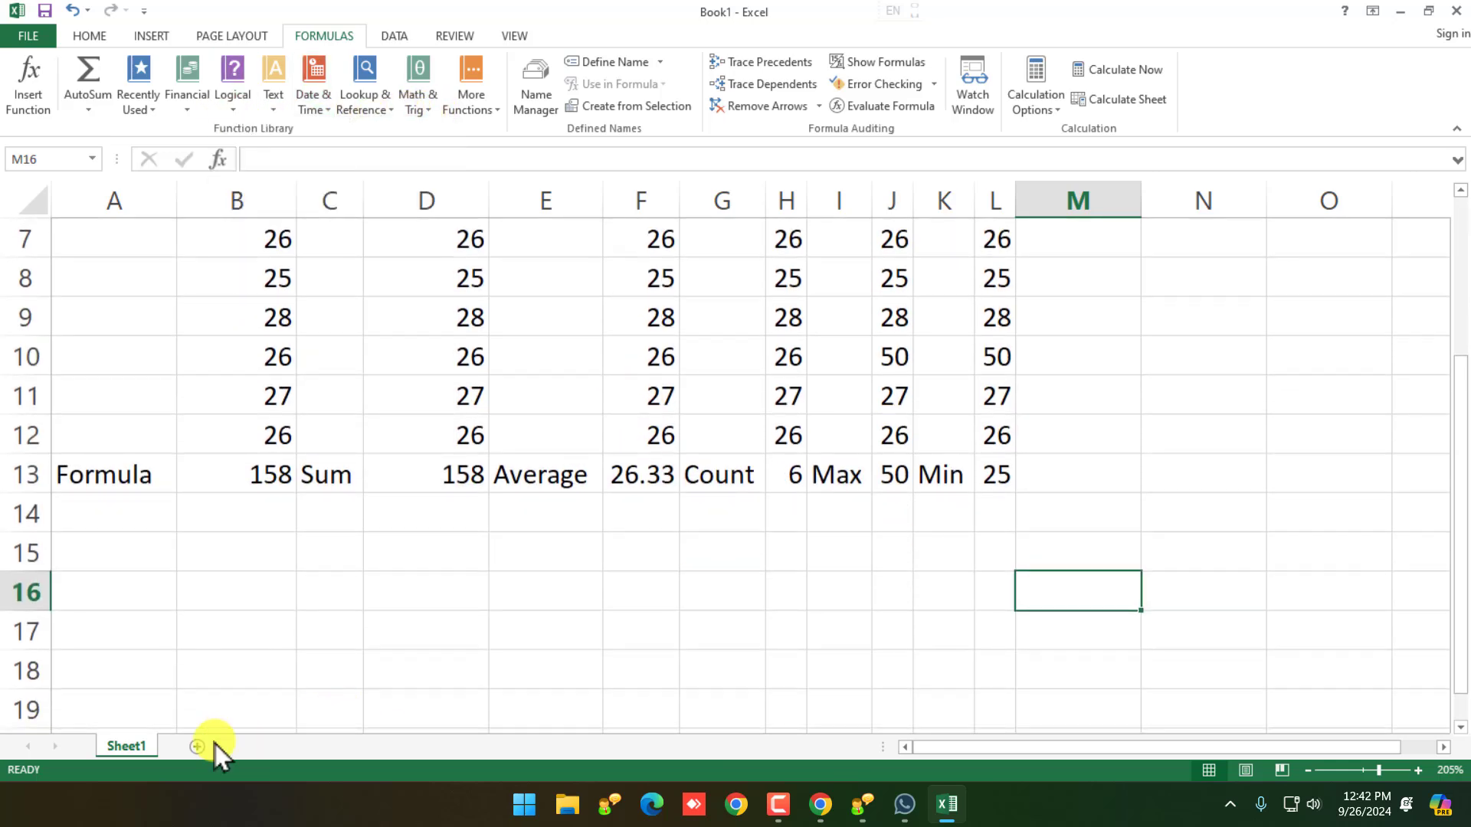
Step: Add a new blank worksheet after Sheet1
left_click(197, 746)
scroll(118, 329, "up", 13)
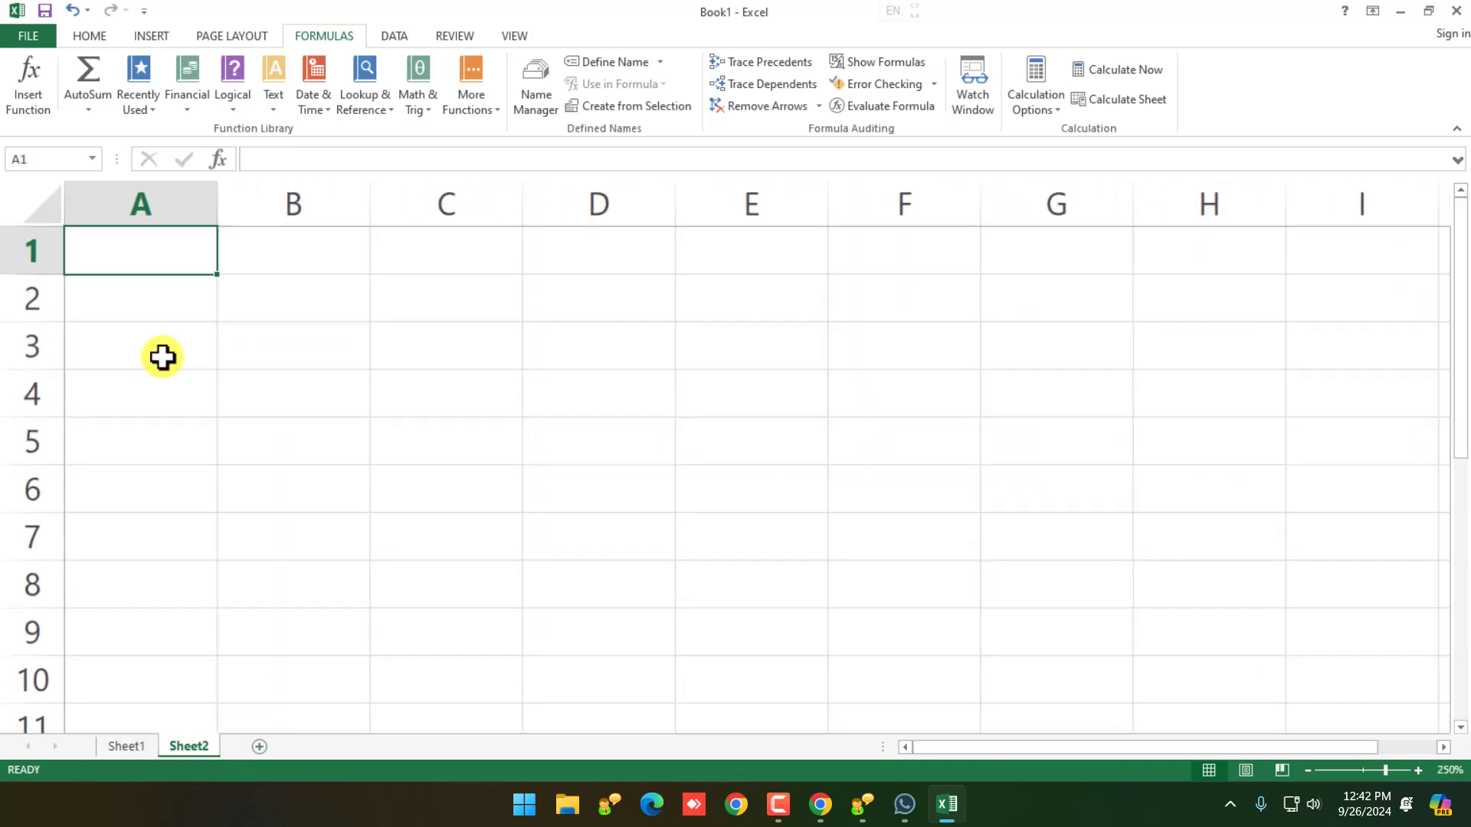
left_click(209, 381)
scroll(168, 368, "up", 1)
Step: Enter the label Age in cell B3 and the value 17 in C3 of Sheet2
left_click(378, 381)
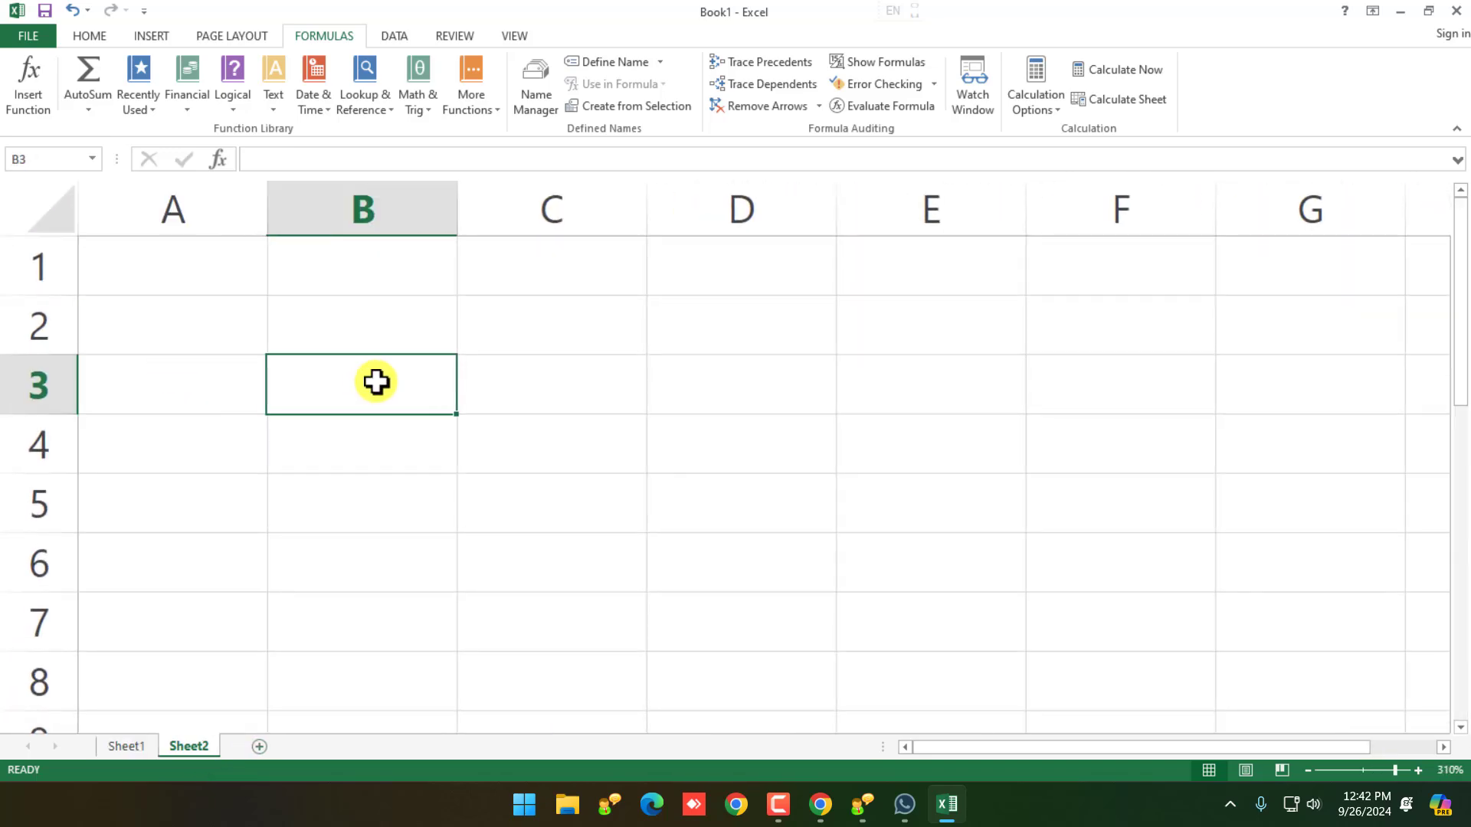
left_click(223, 378)
left_click(325, 366)
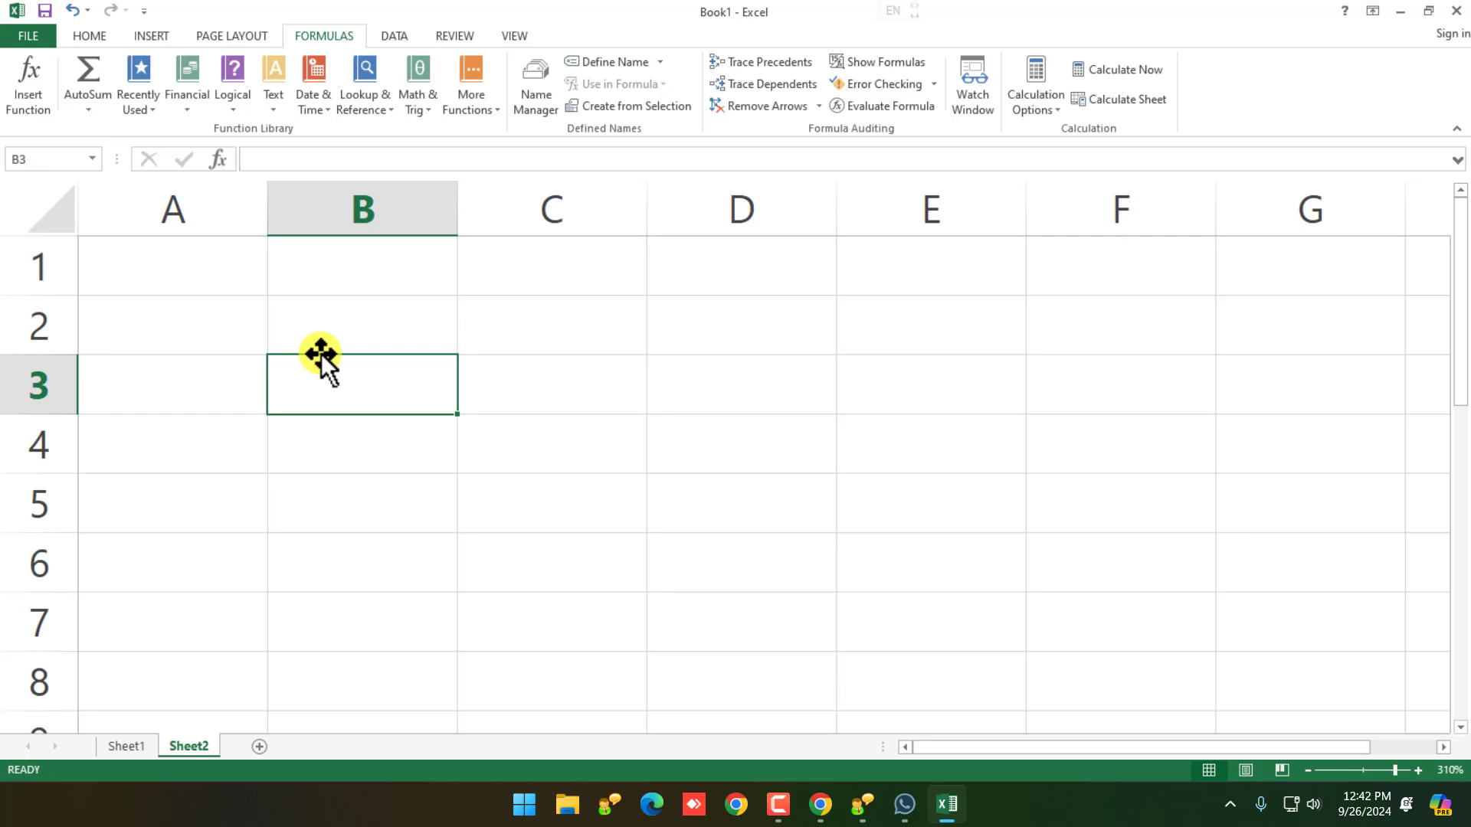
type("Age")
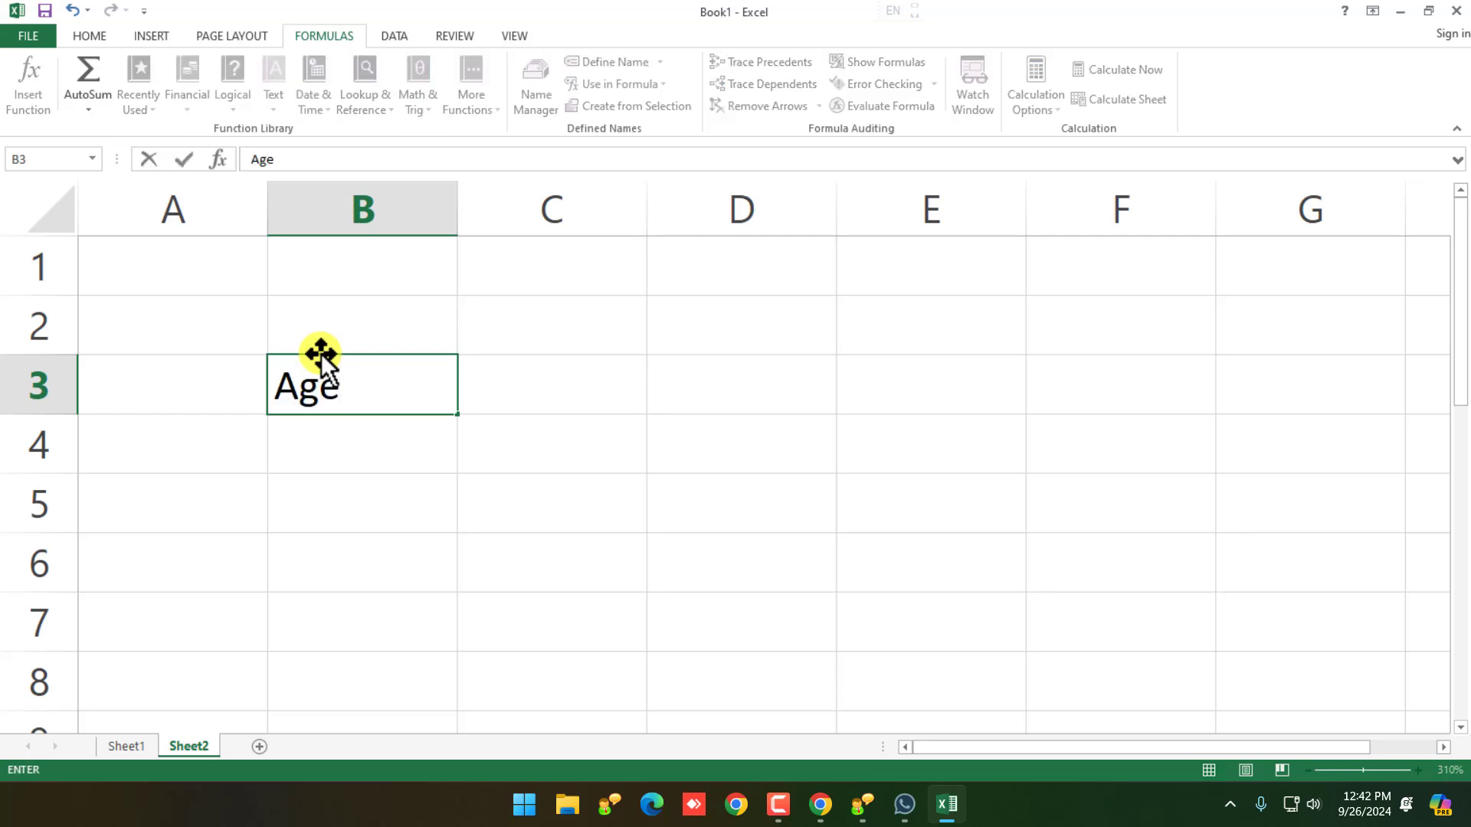
key("Tab")
type("17")
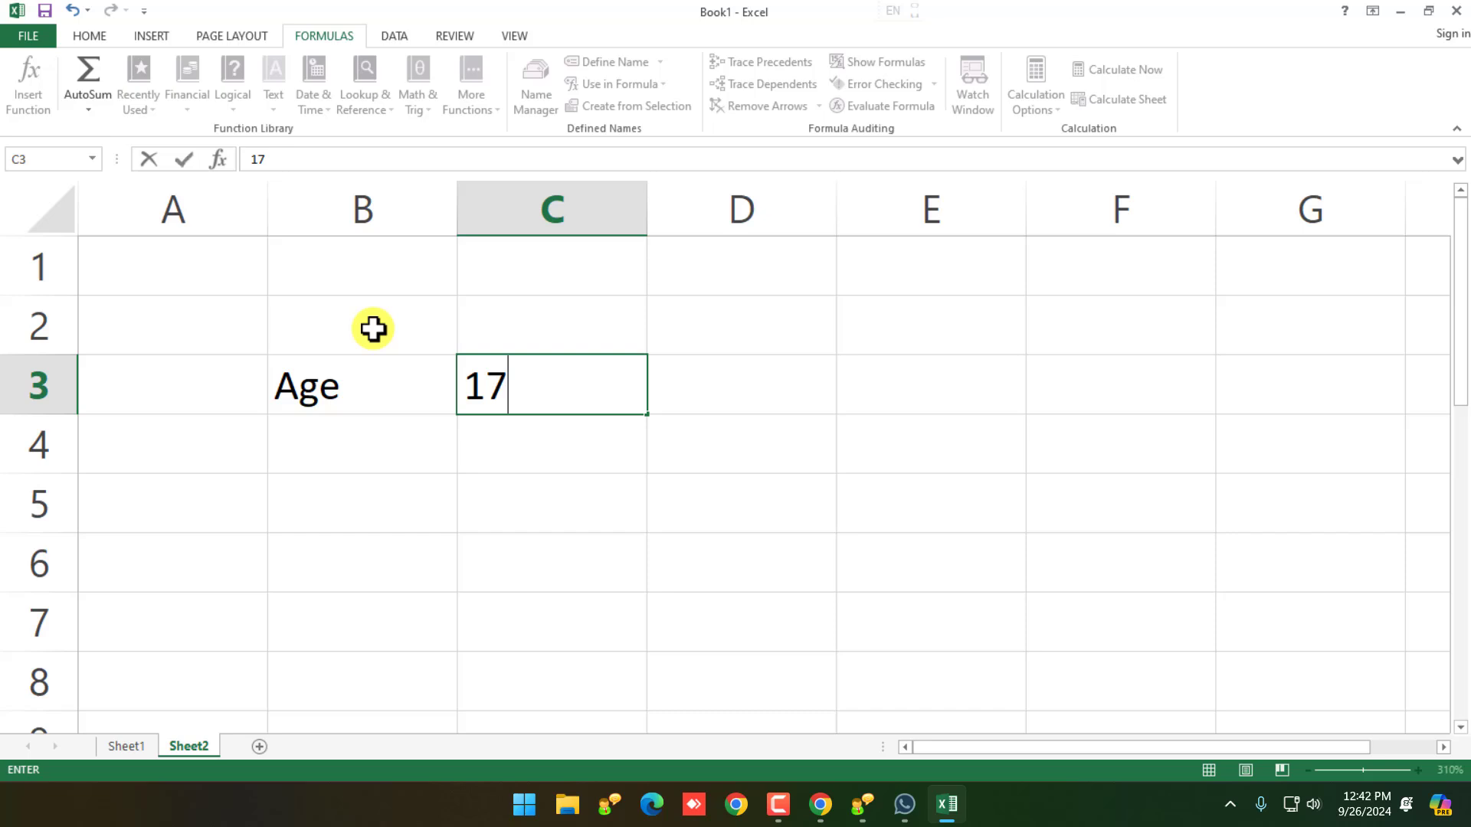
key("Return")
key("Up")
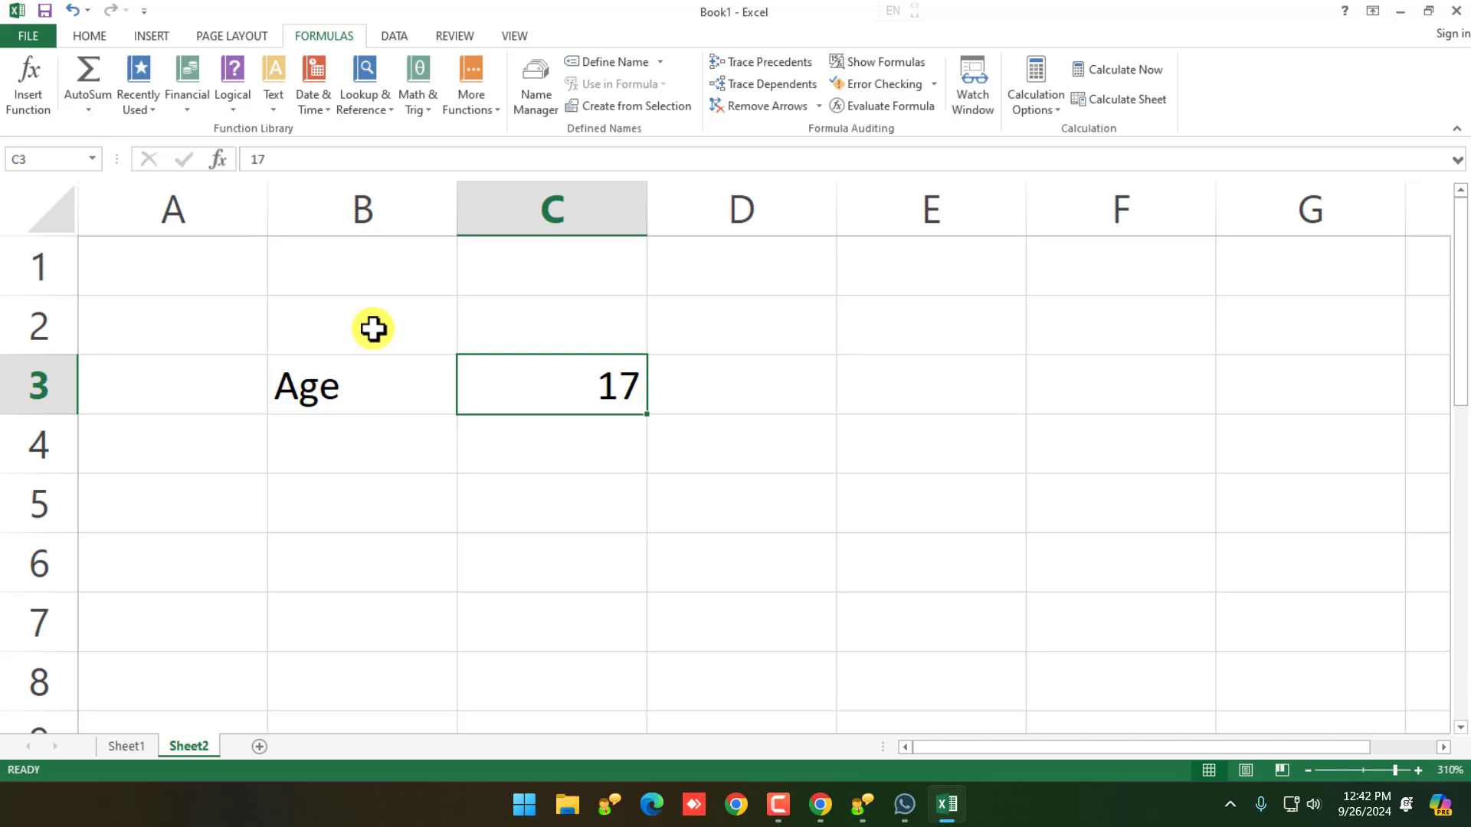
Step: Widen column D slightly and narrow column C to fit its short number
key("Right")
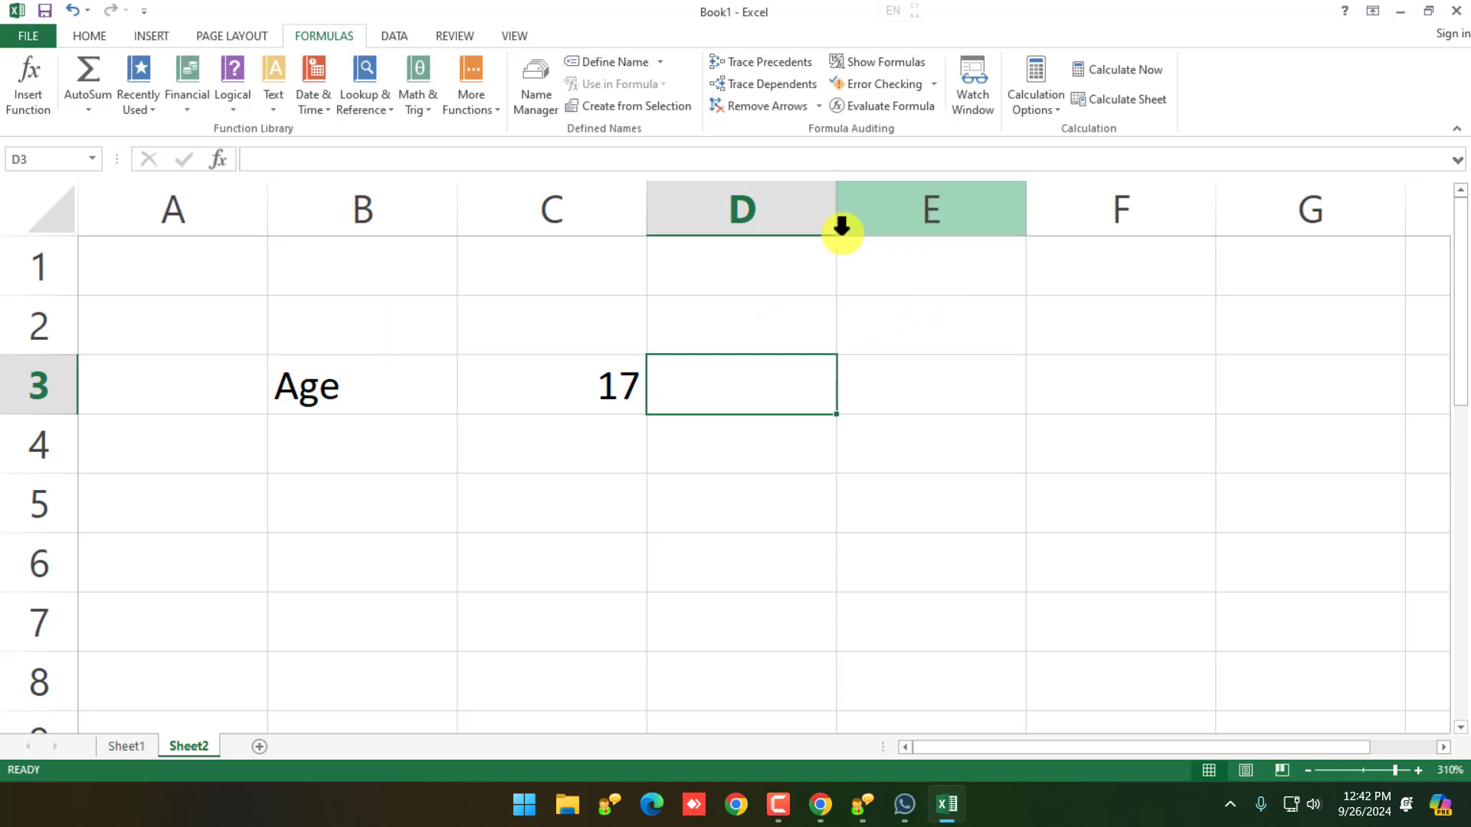
left_click_drag(838, 223, 887, 230)
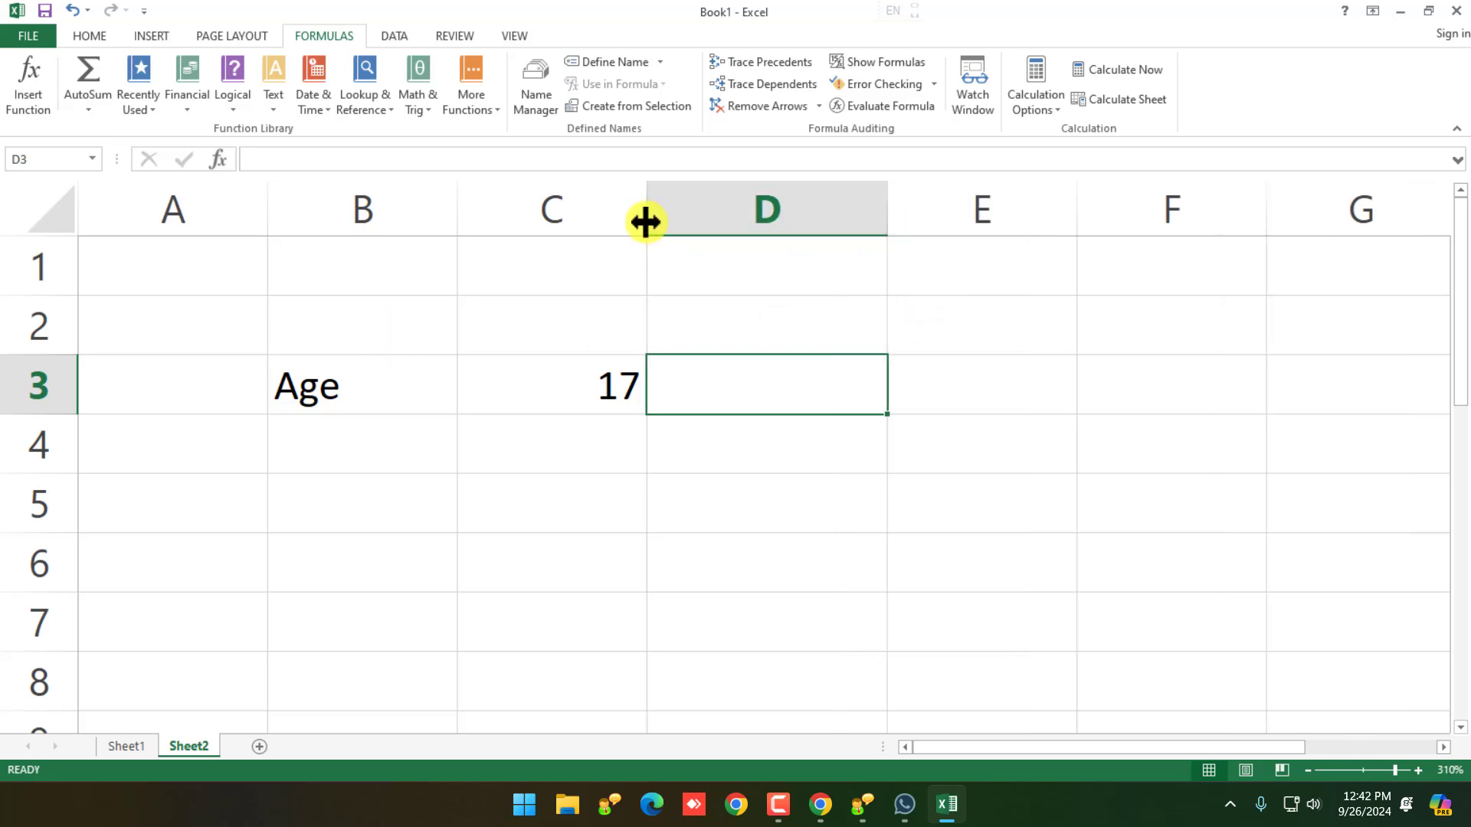
left_click_drag(647, 221, 570, 236)
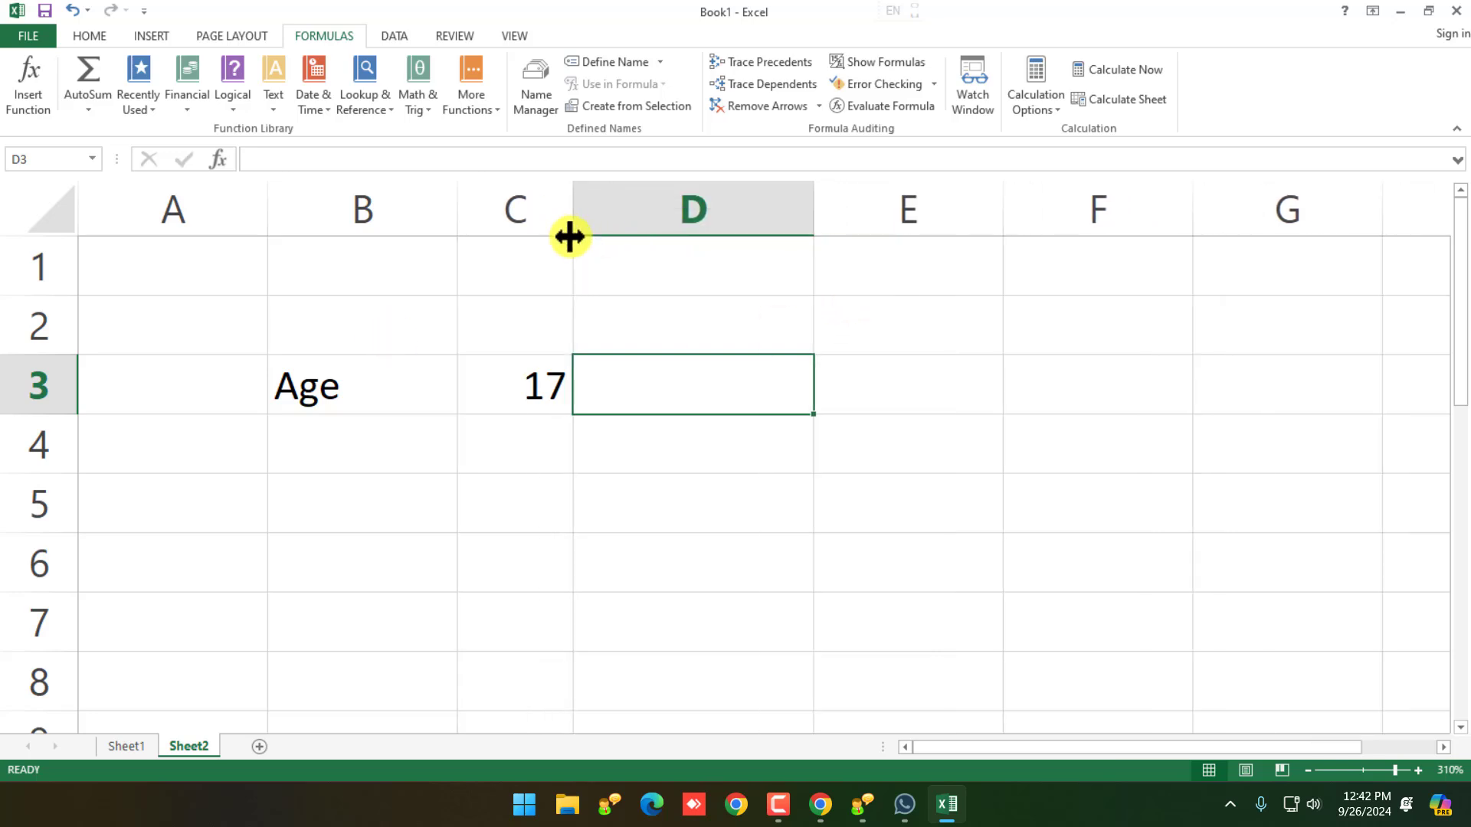
Step: Change the age in cell C3 to 19
left_click(515, 371)
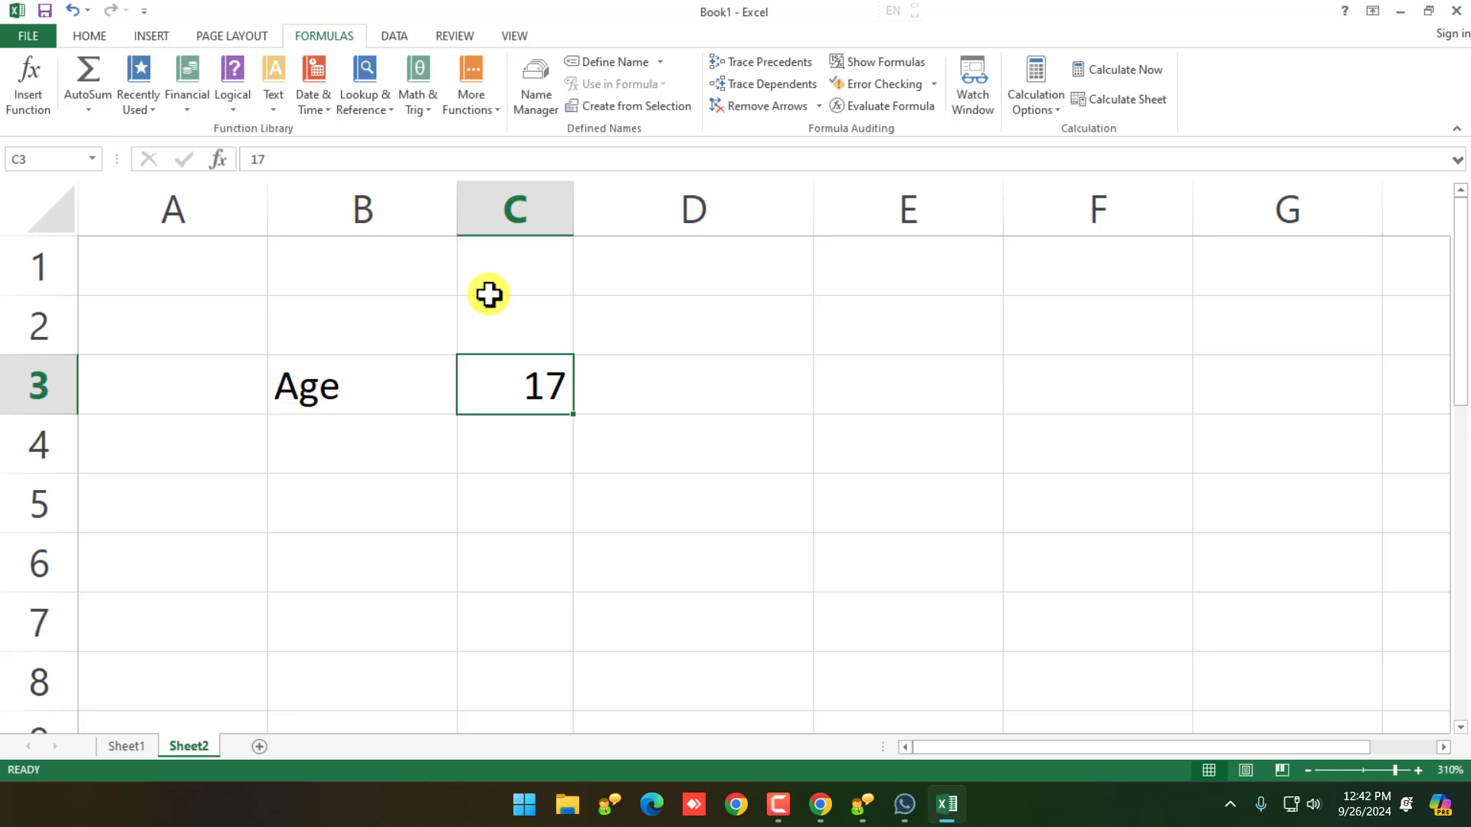
type("19")
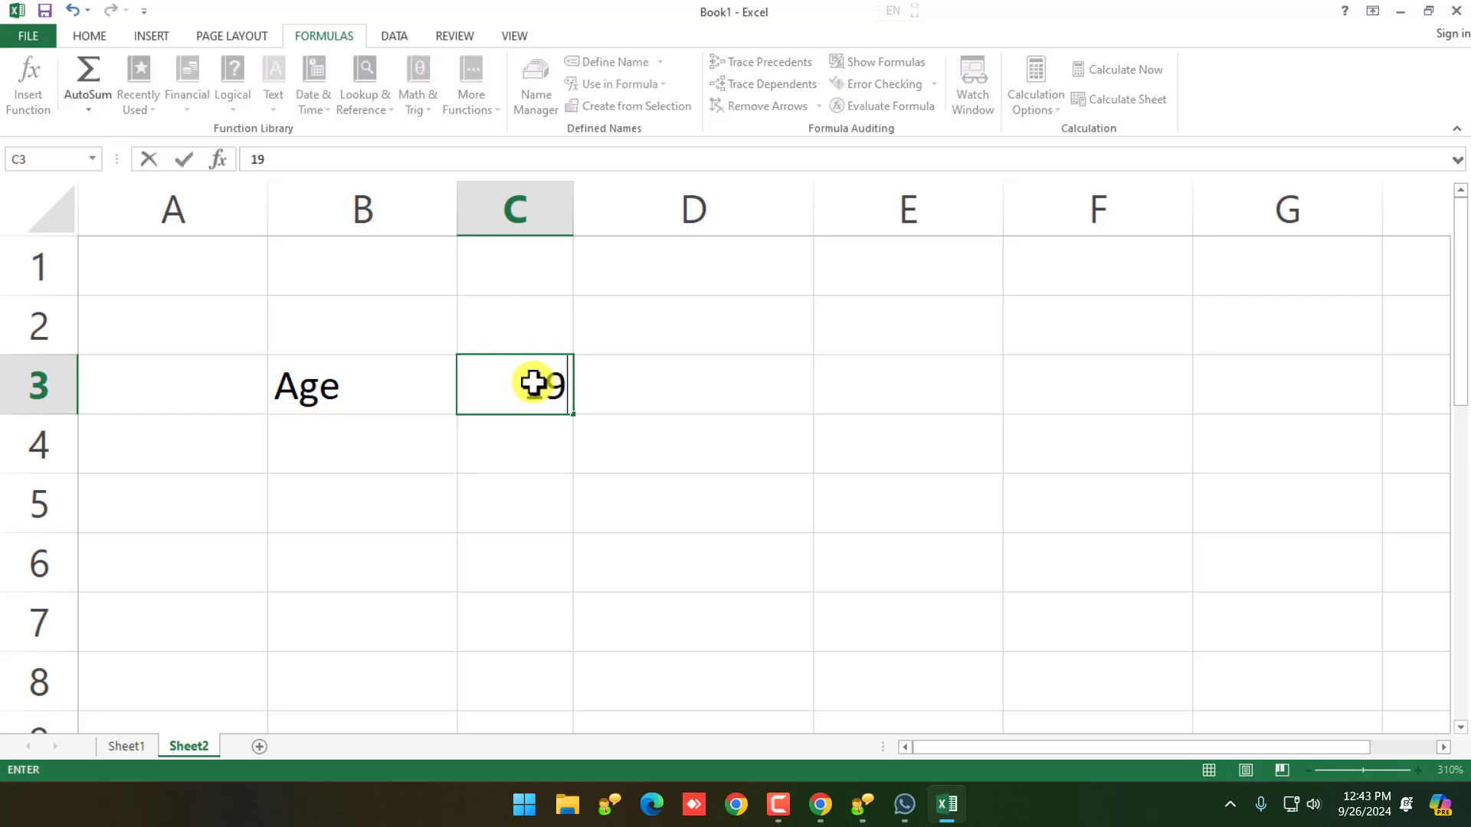
key("Return")
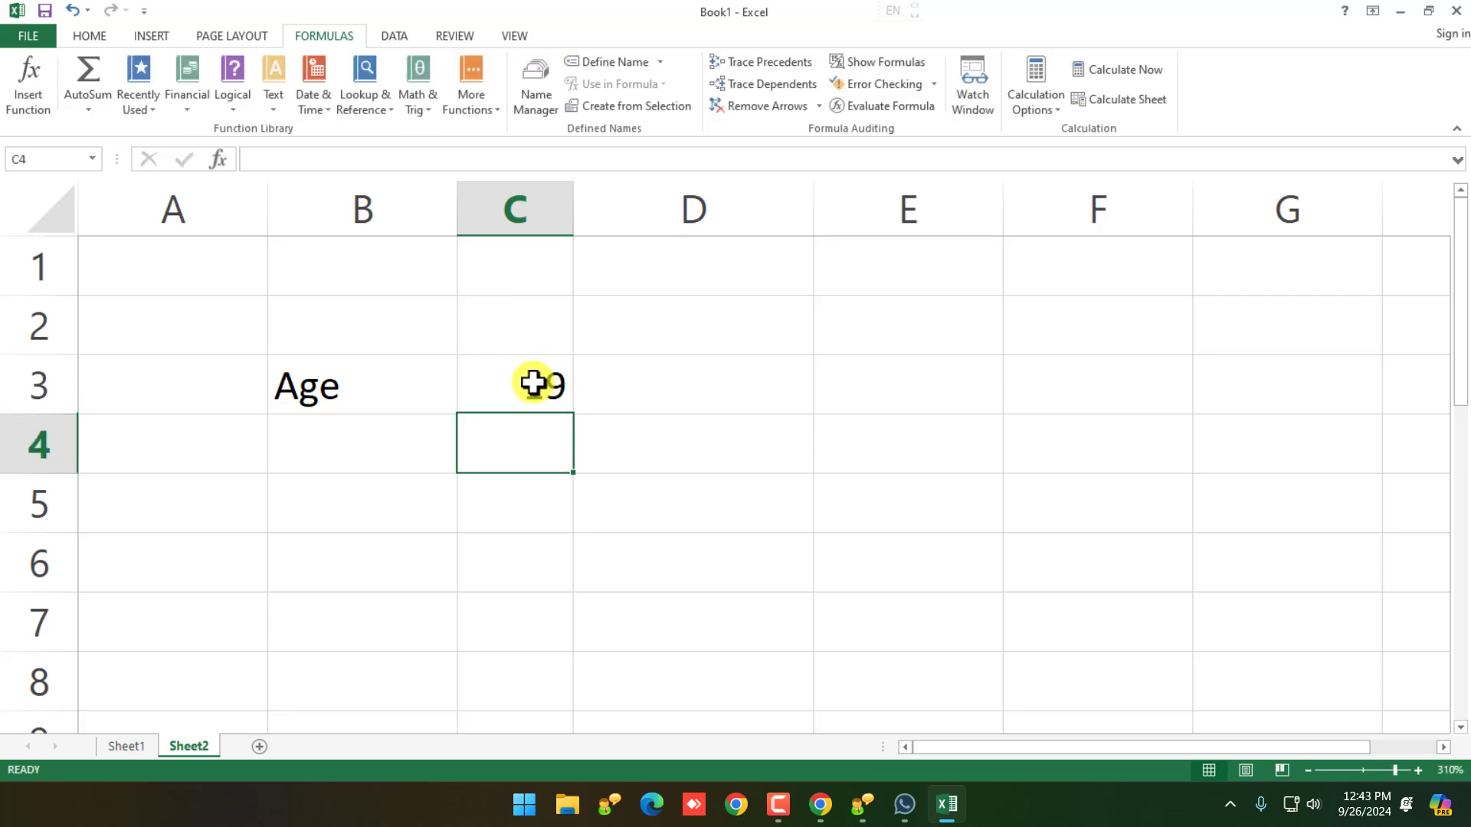
left_click(534, 383)
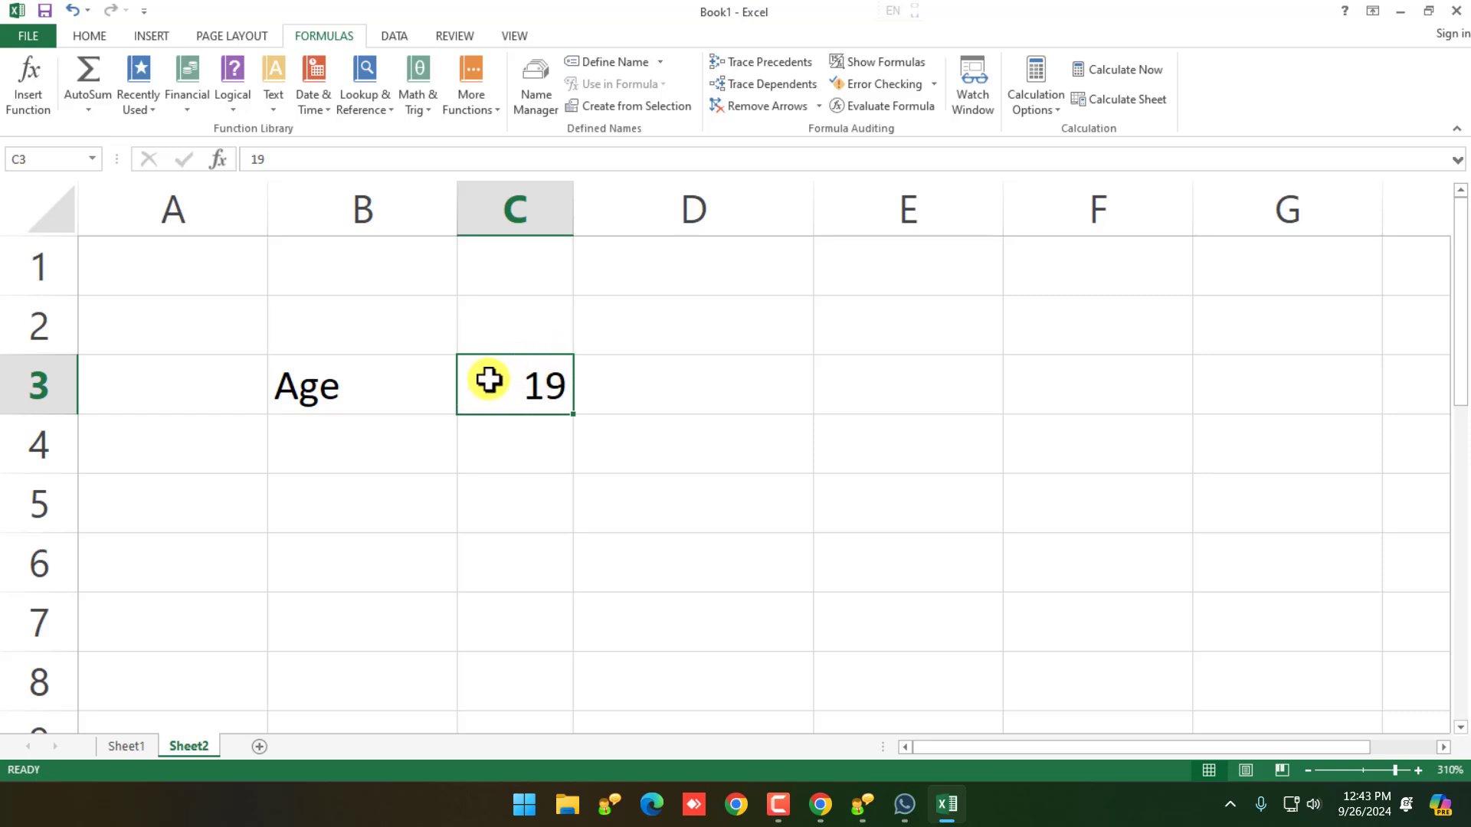
Step: Start an IF formula in cell D3 with the logical test c3>=18
left_click(689, 391)
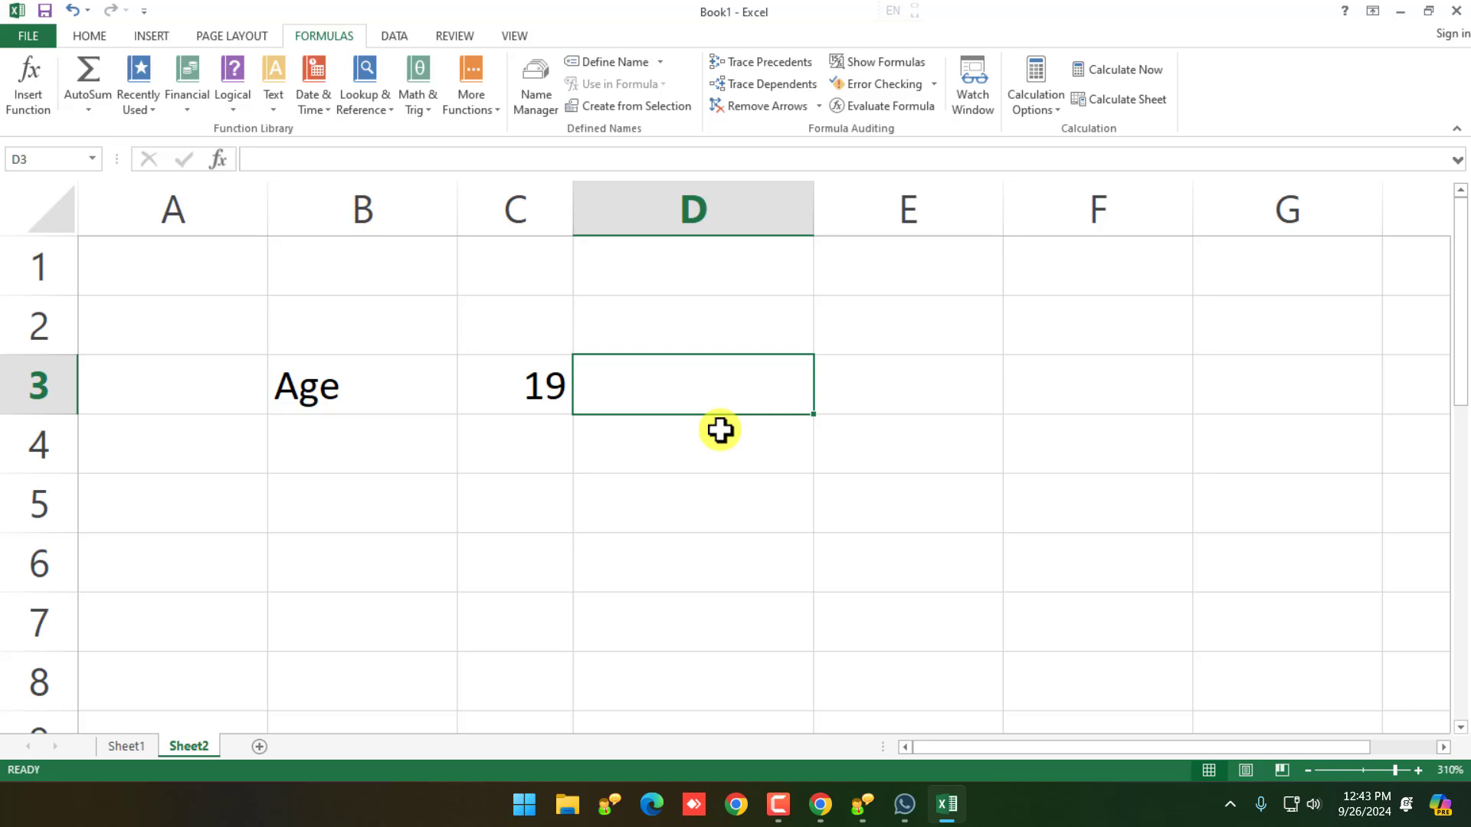
type("=if")
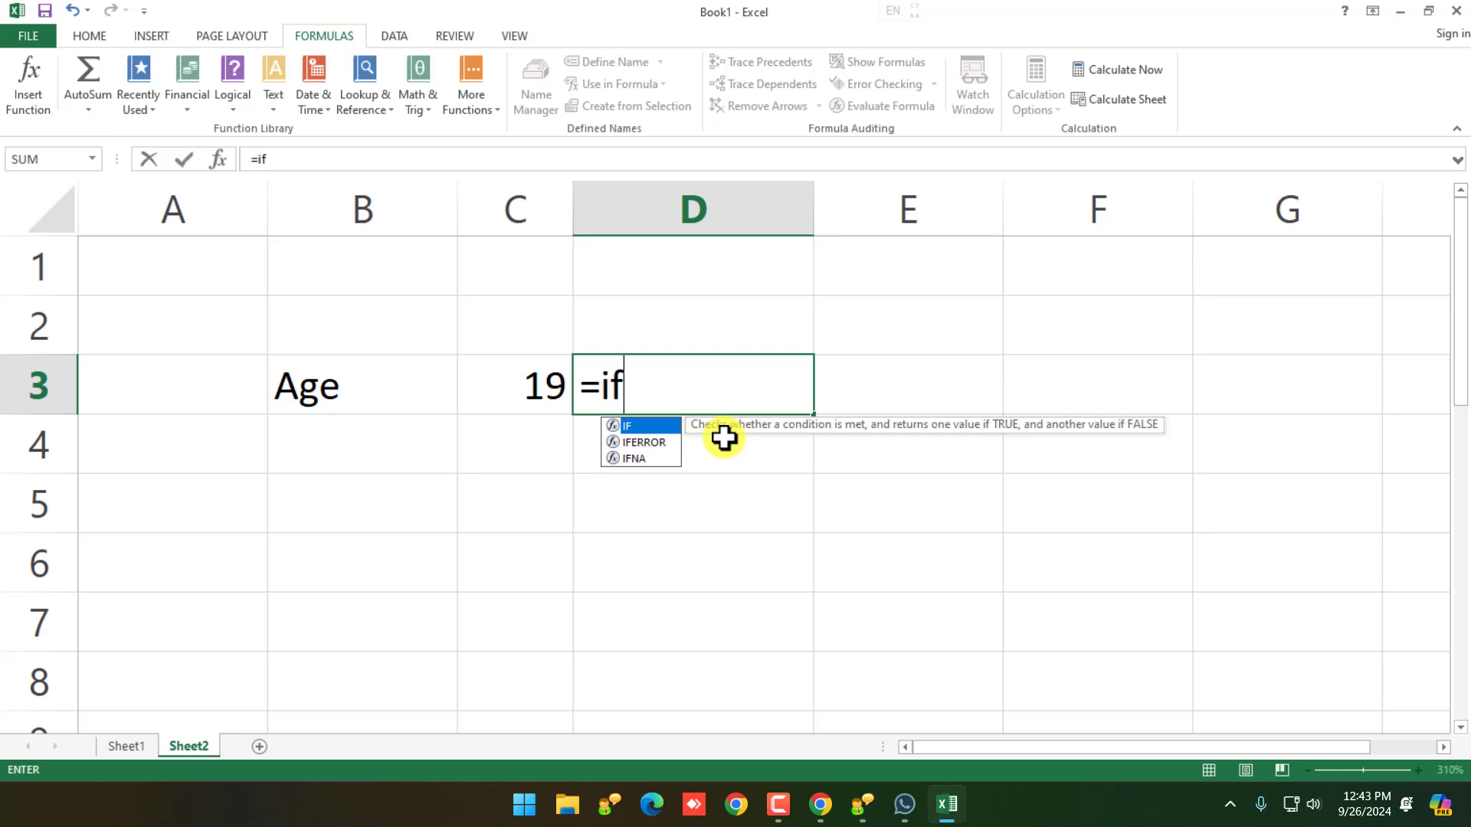
type("(")
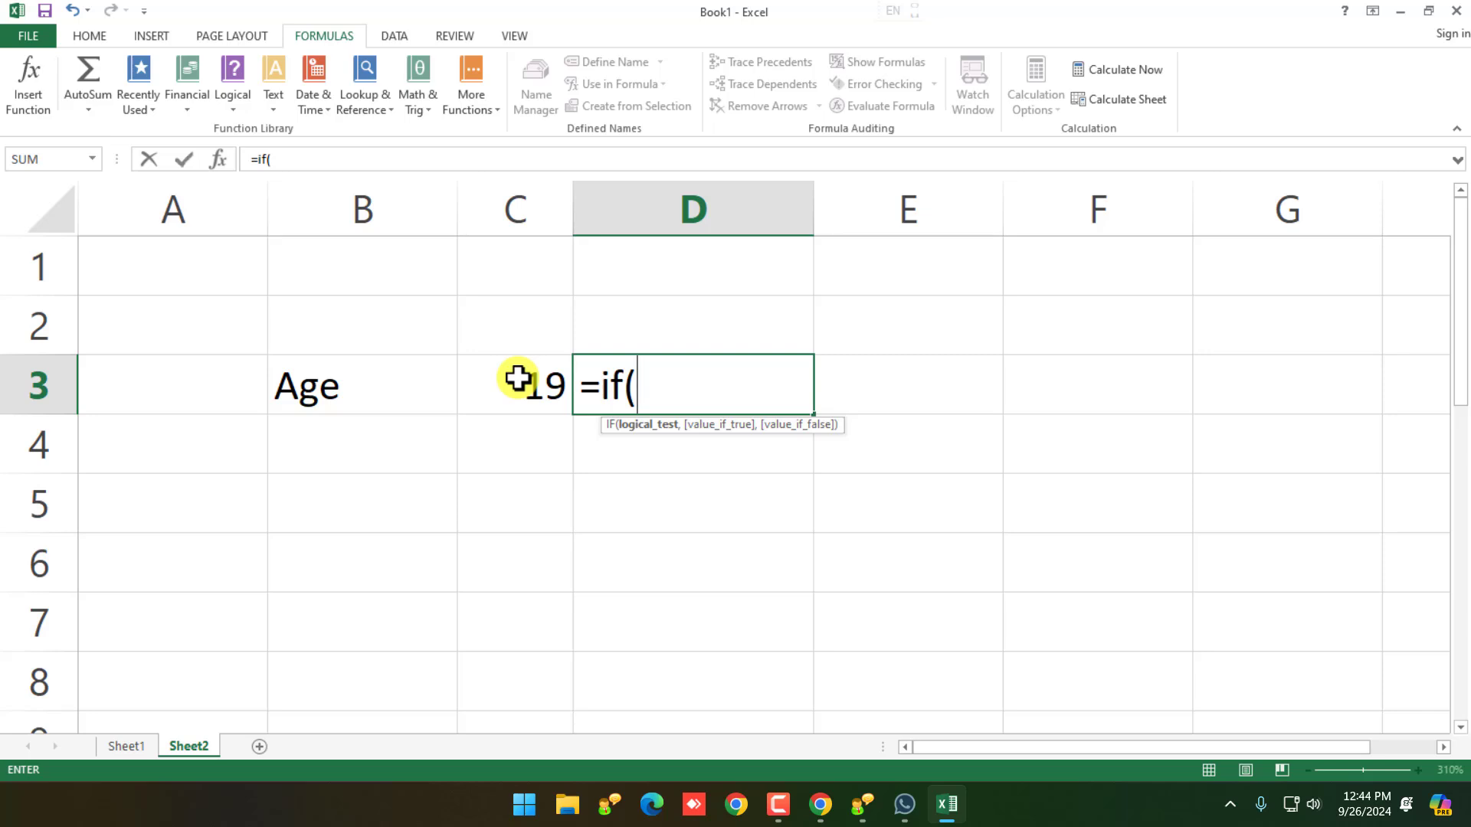
type("c")
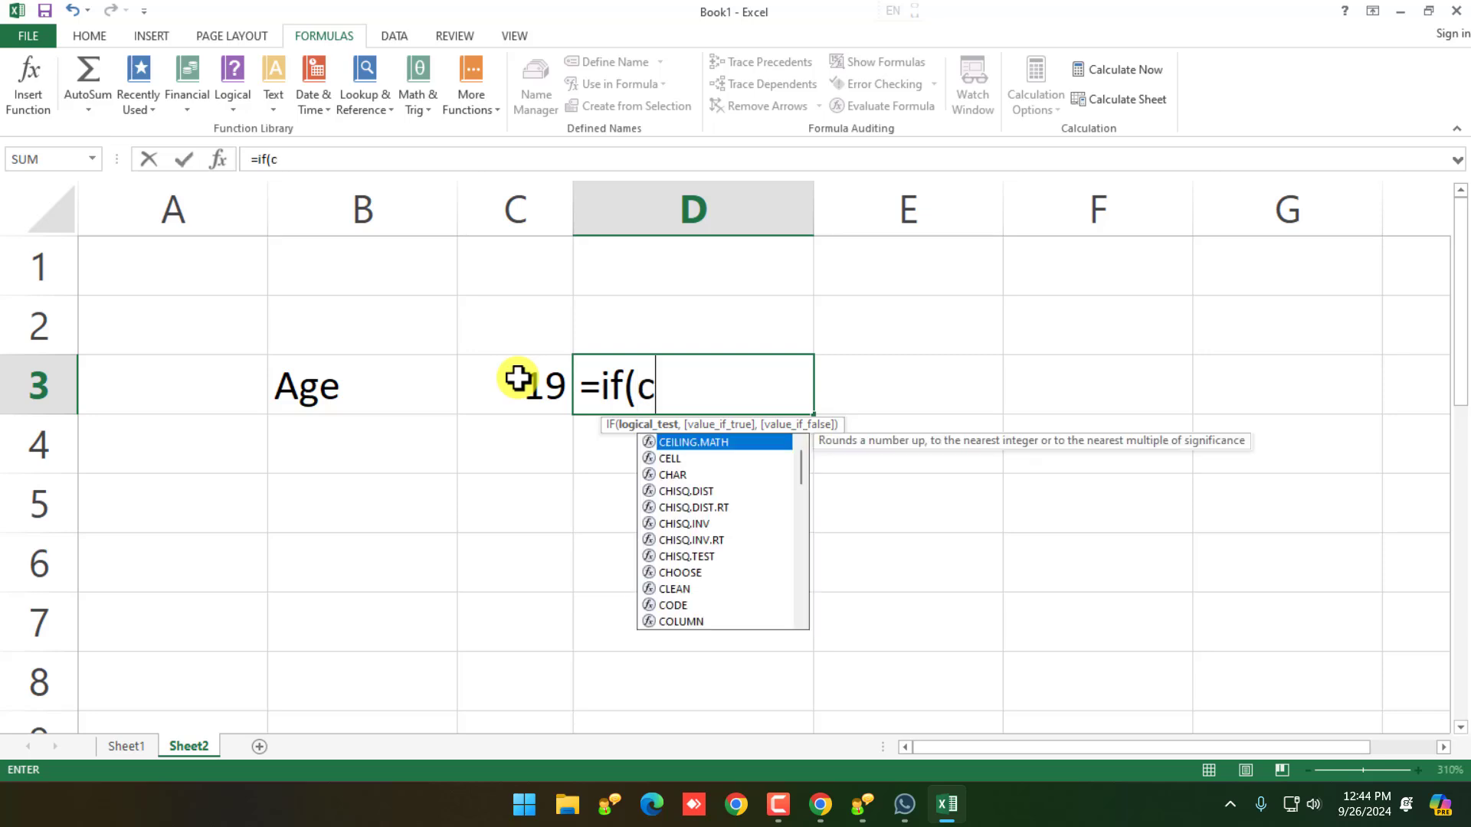
type("3")
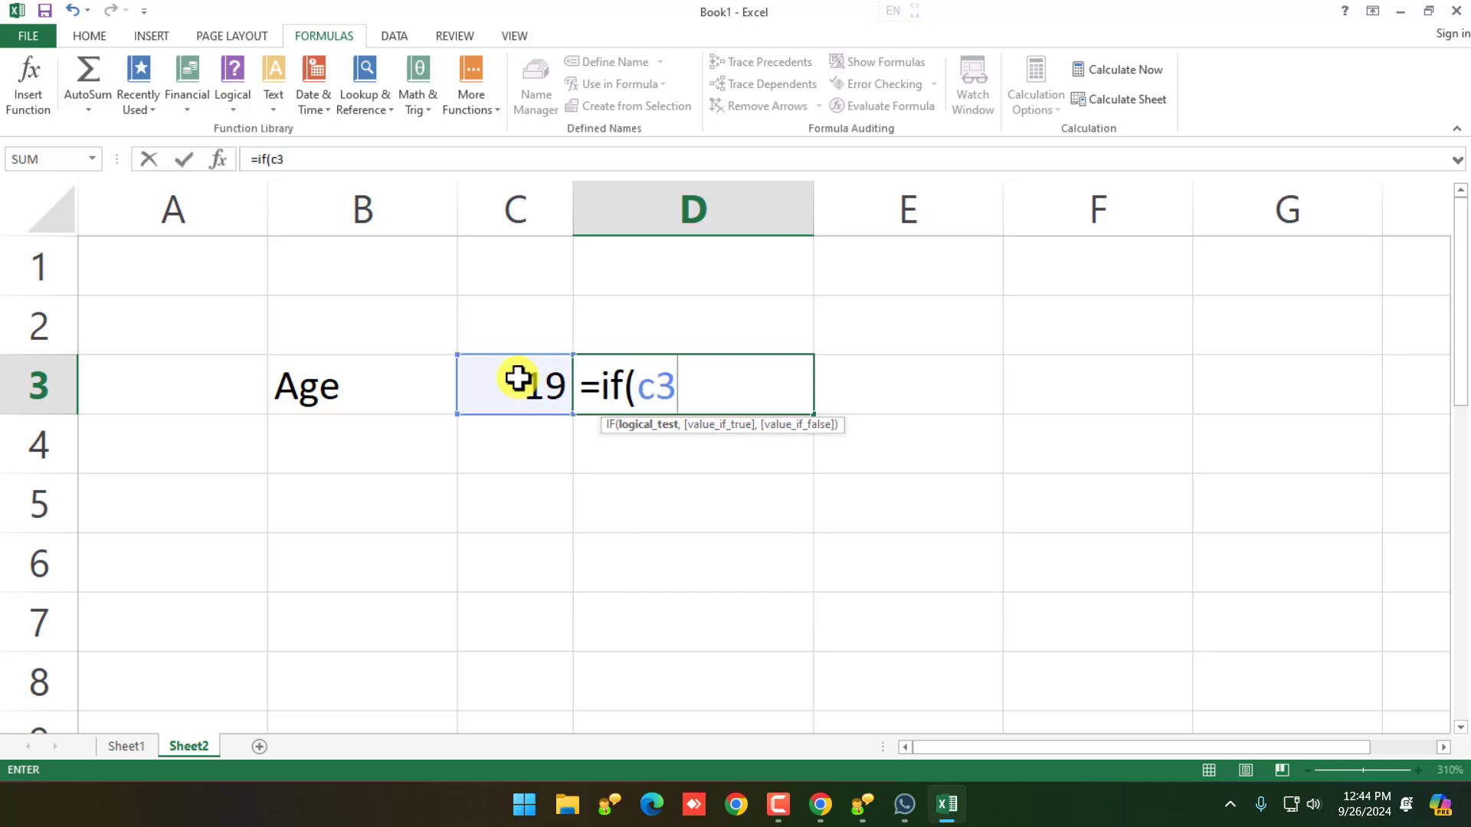
type(">")
key("BackSpace")
type("<")
type(">")
type("=")
type("18")
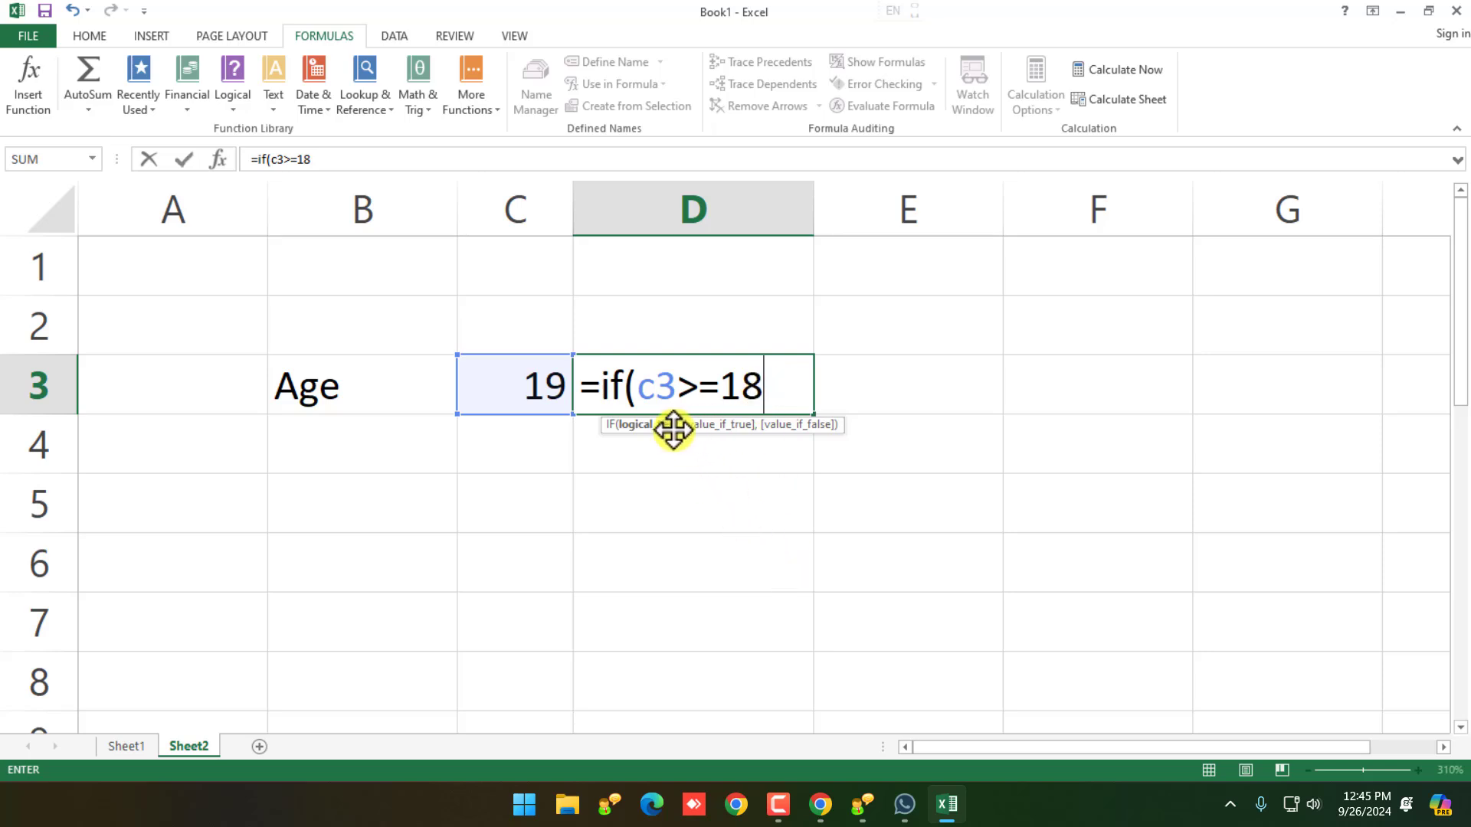
Step: Add "Badhai Ho" as the IF formula's value if true
type(",")
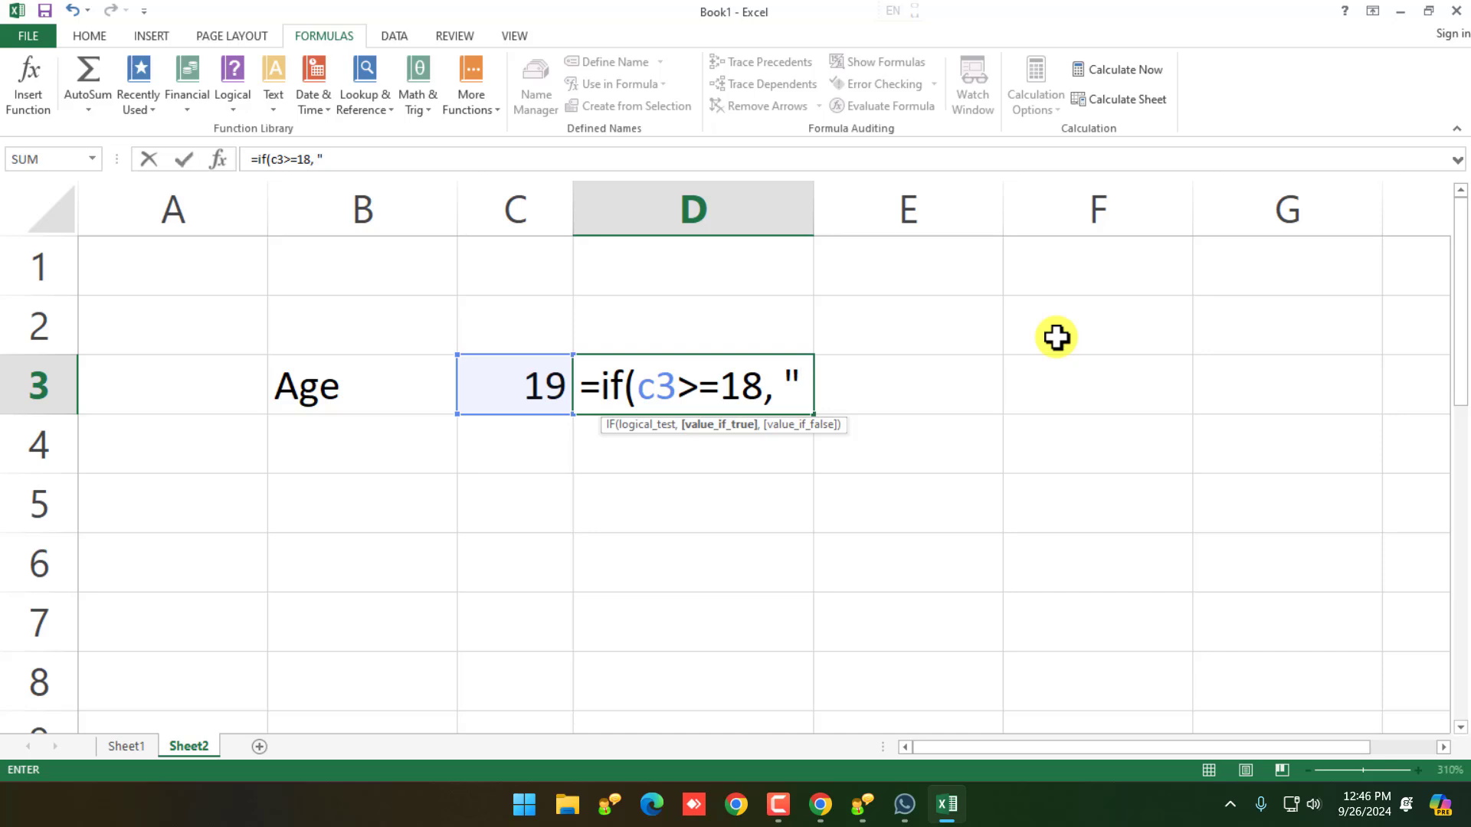
type("N")
key("BackSpace")
type("Badhai Ho")
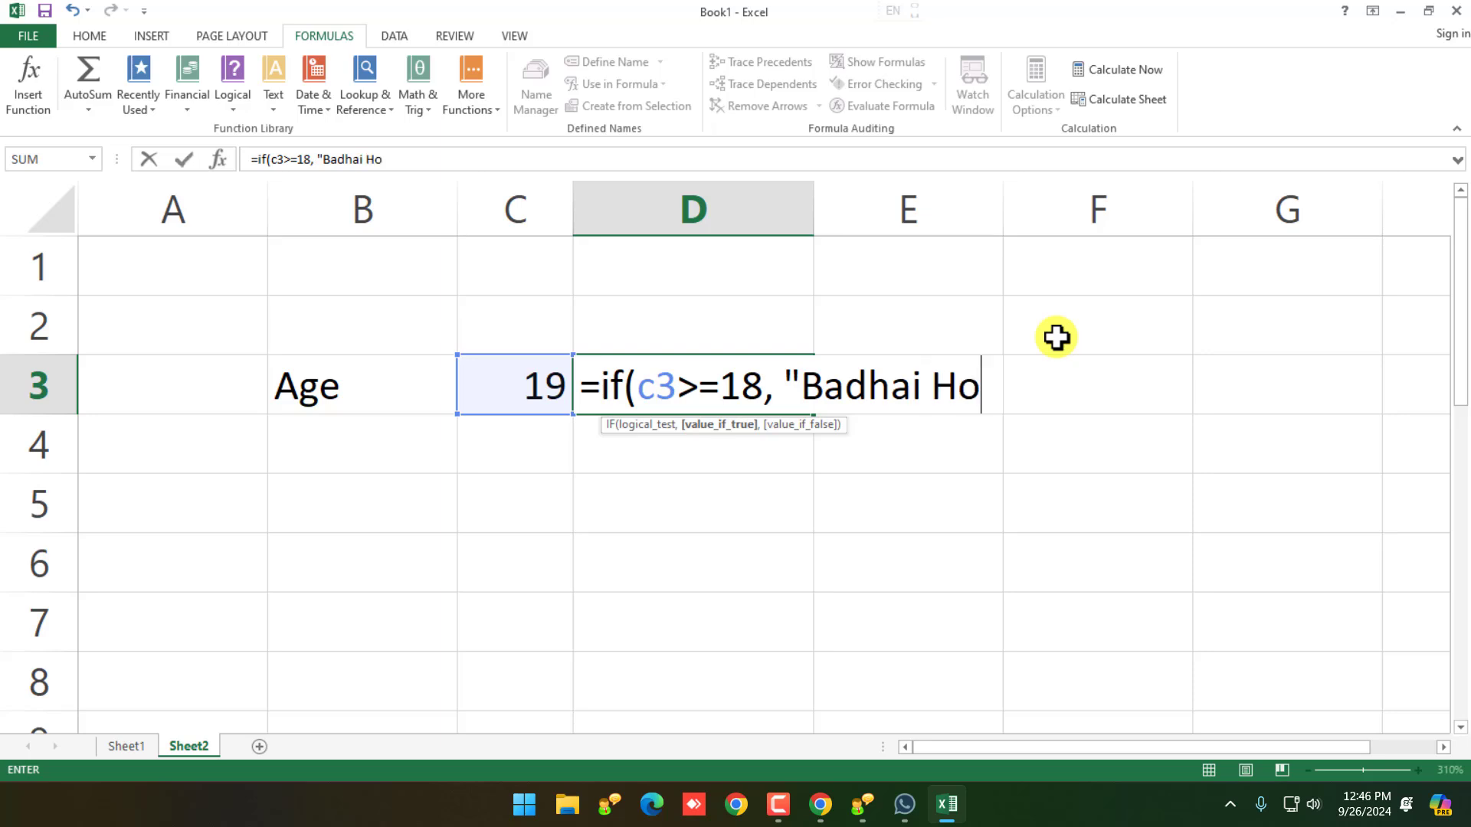
type("\", ")
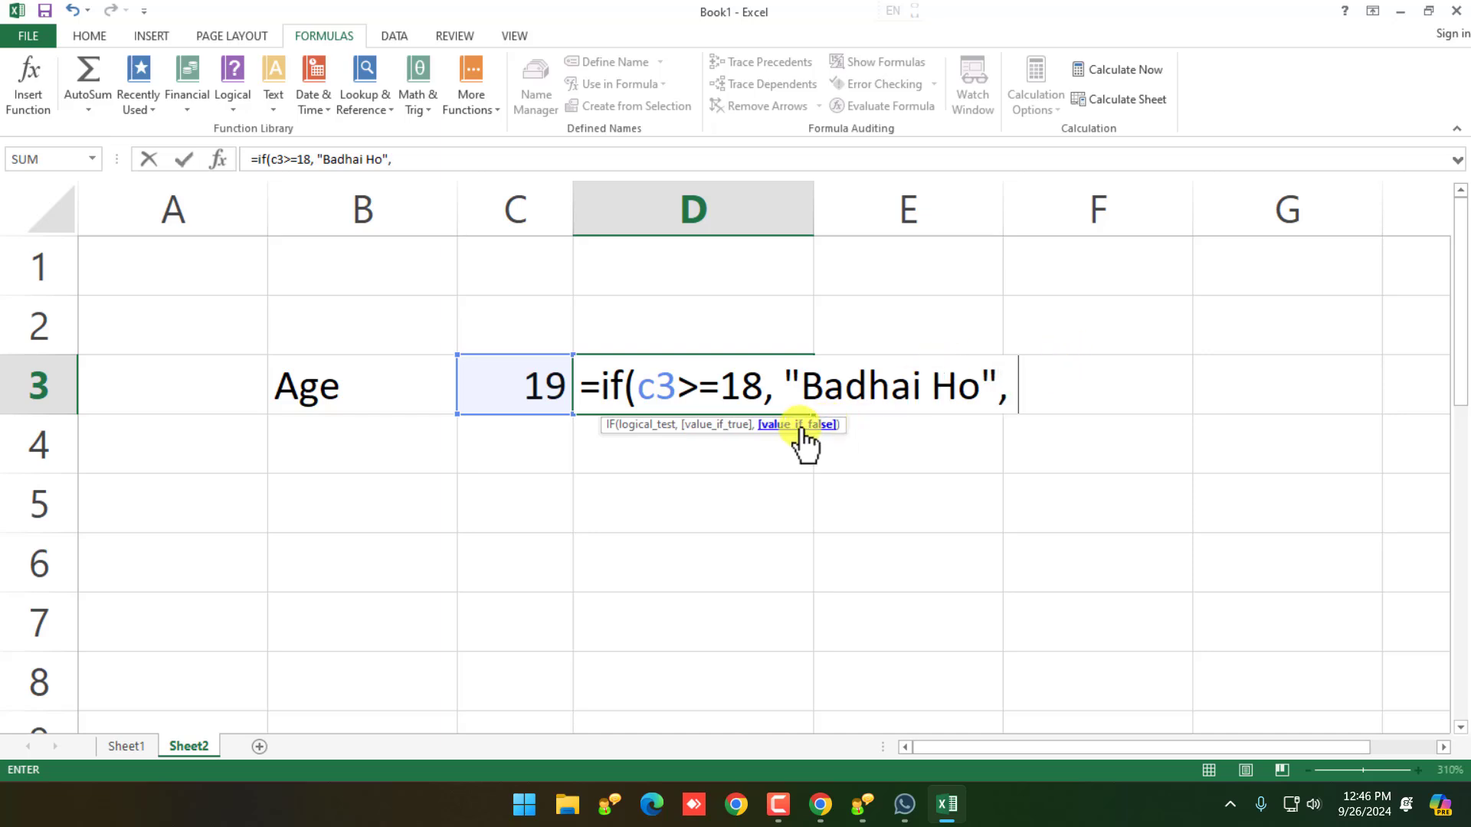
Step: Add "Ghar Jao Abhi Bacche" as the value if false and complete the IF formula in D3
type("\"")
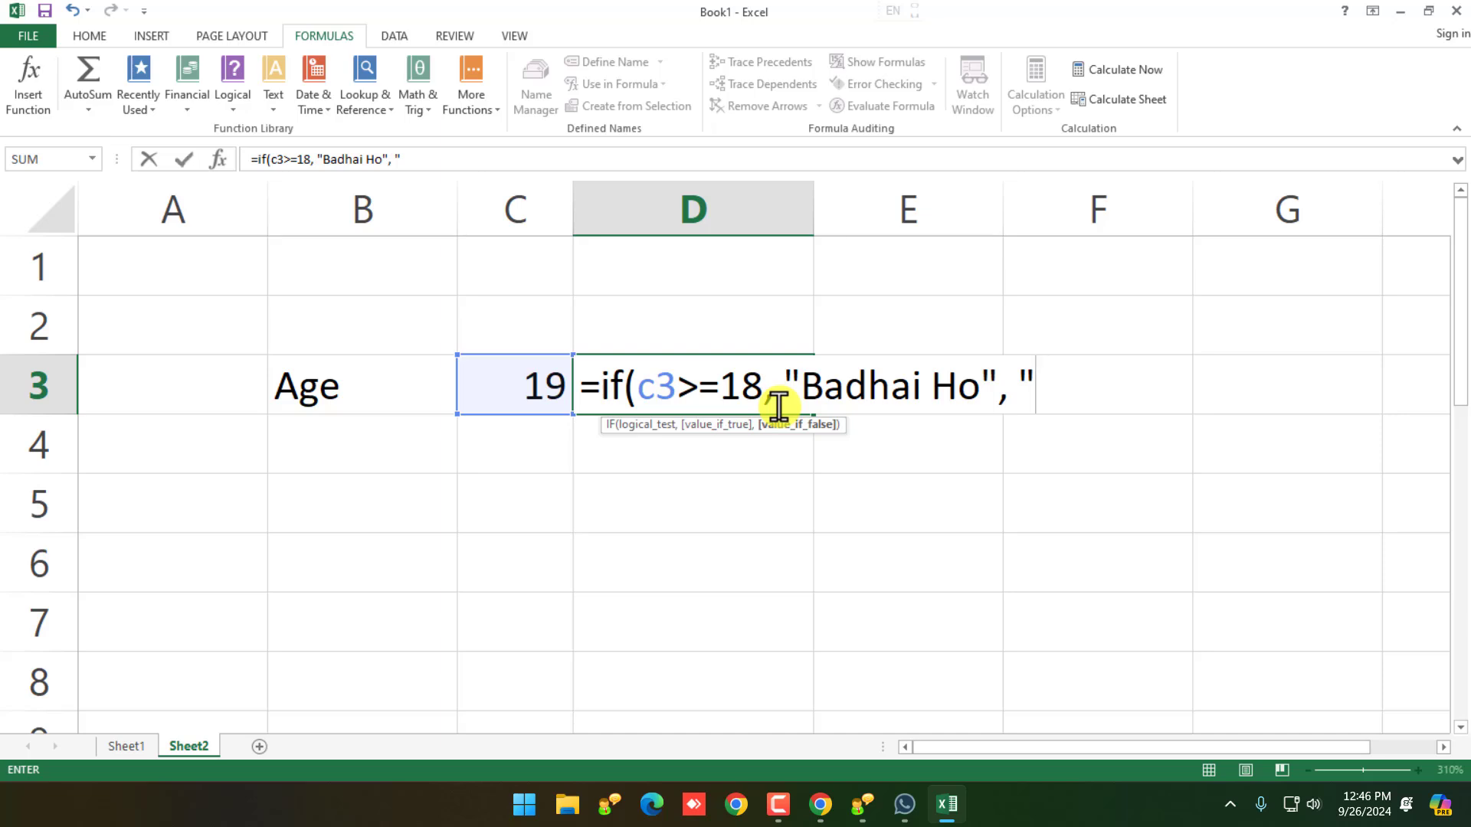
type("Ghar Jao A")
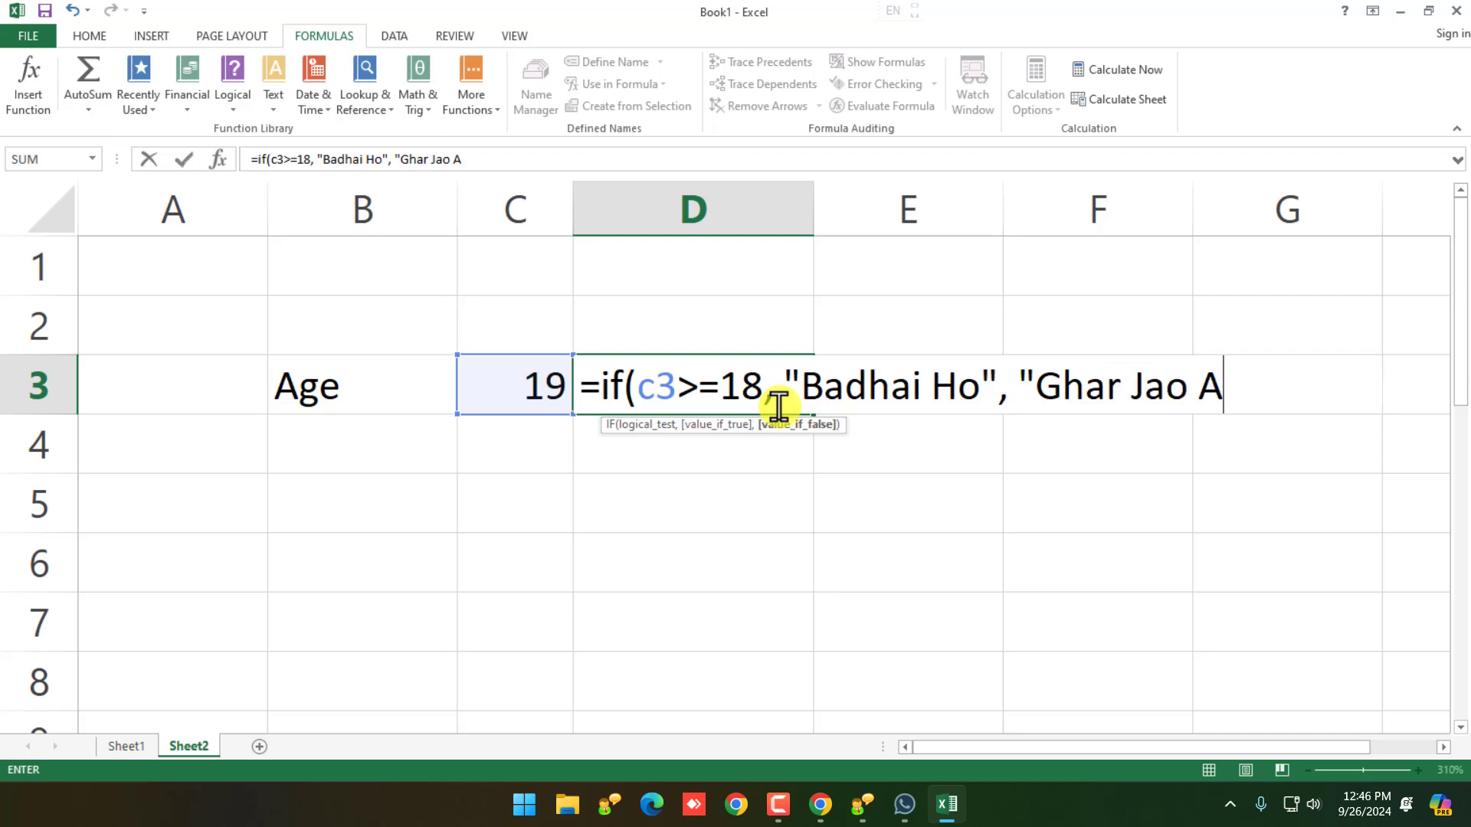
type("bhi Bacche")
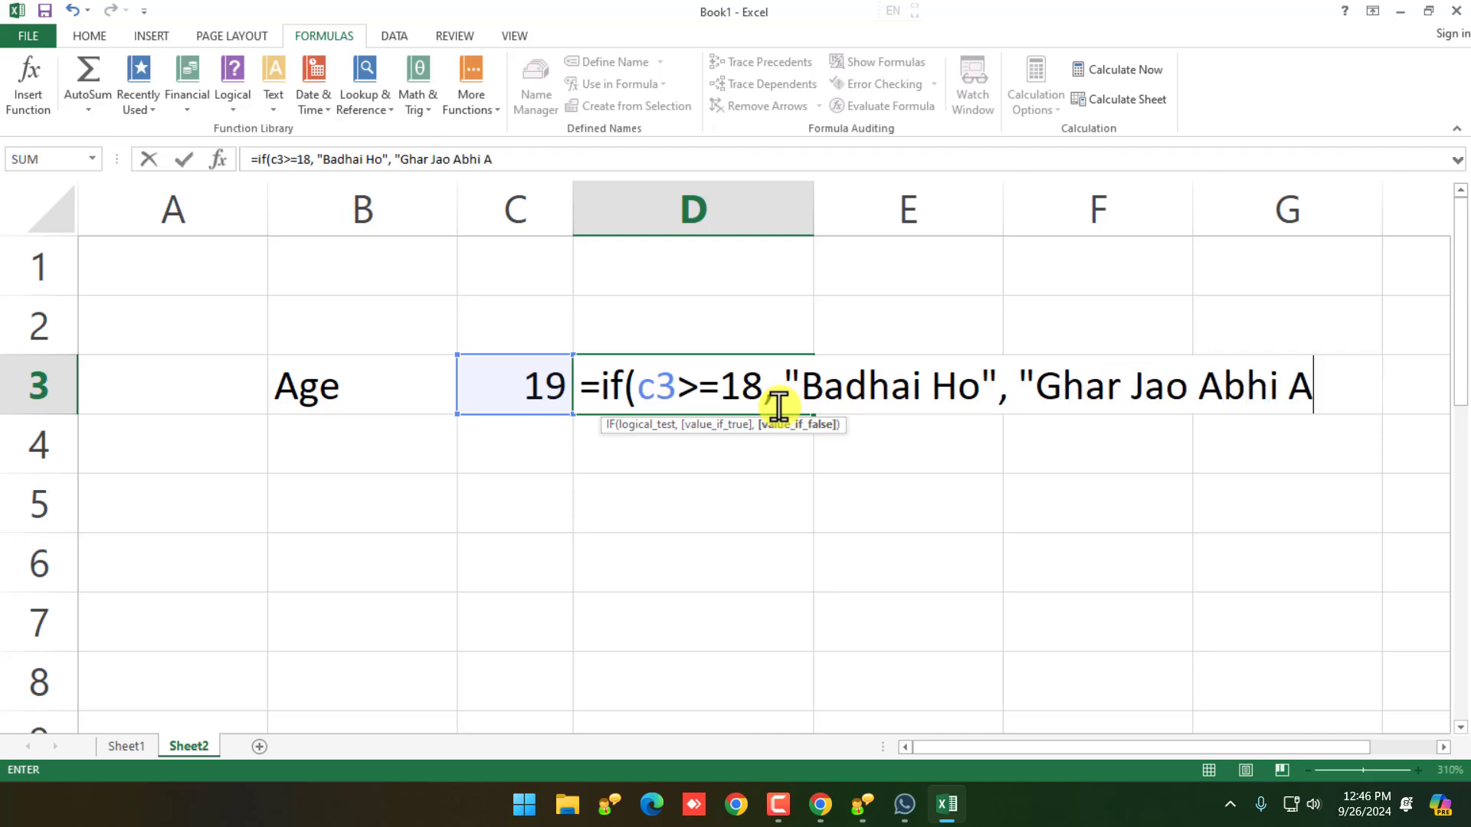
key("BackSpace")
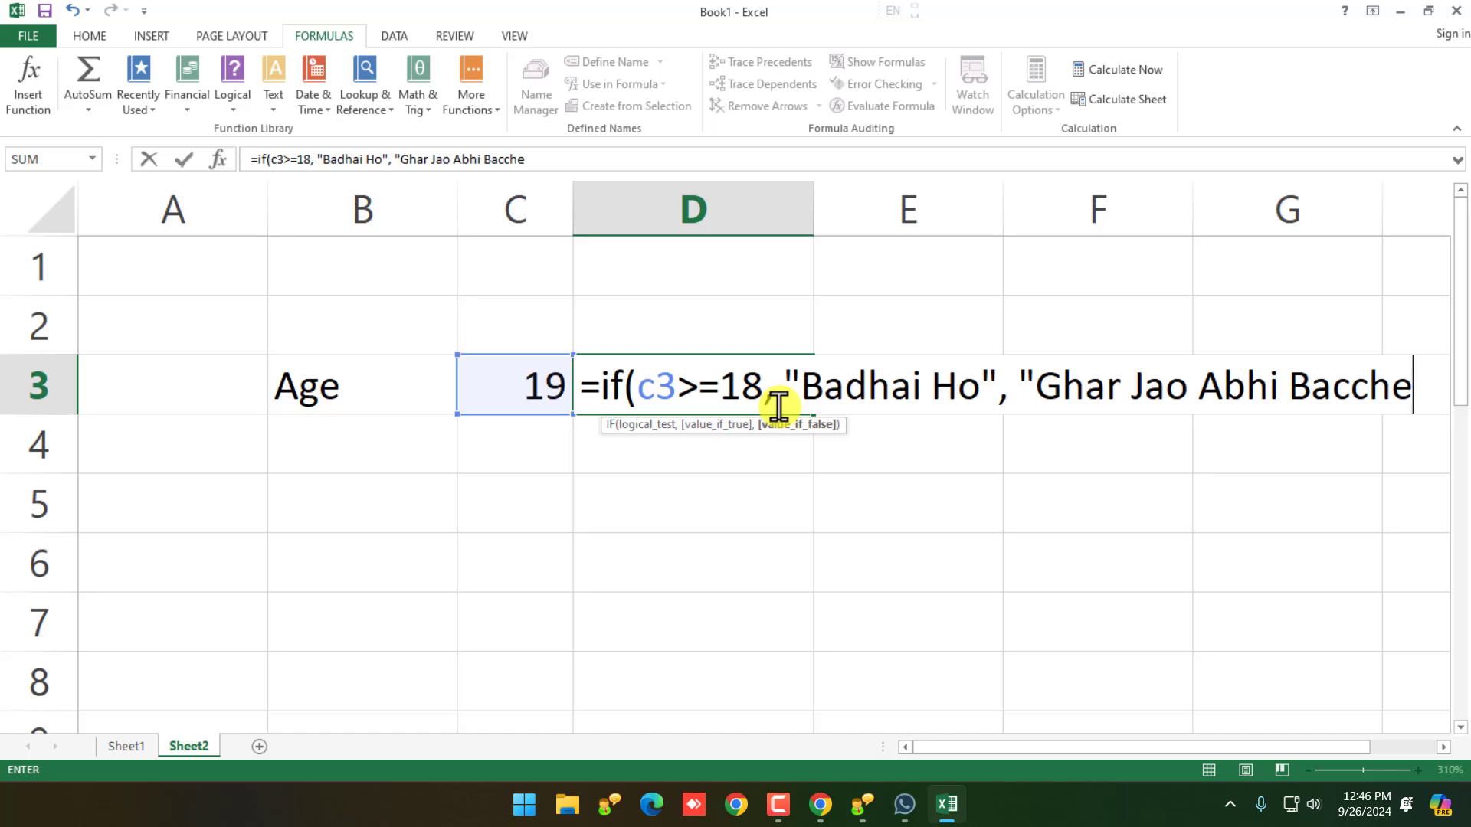
type("\")")
key("Return")
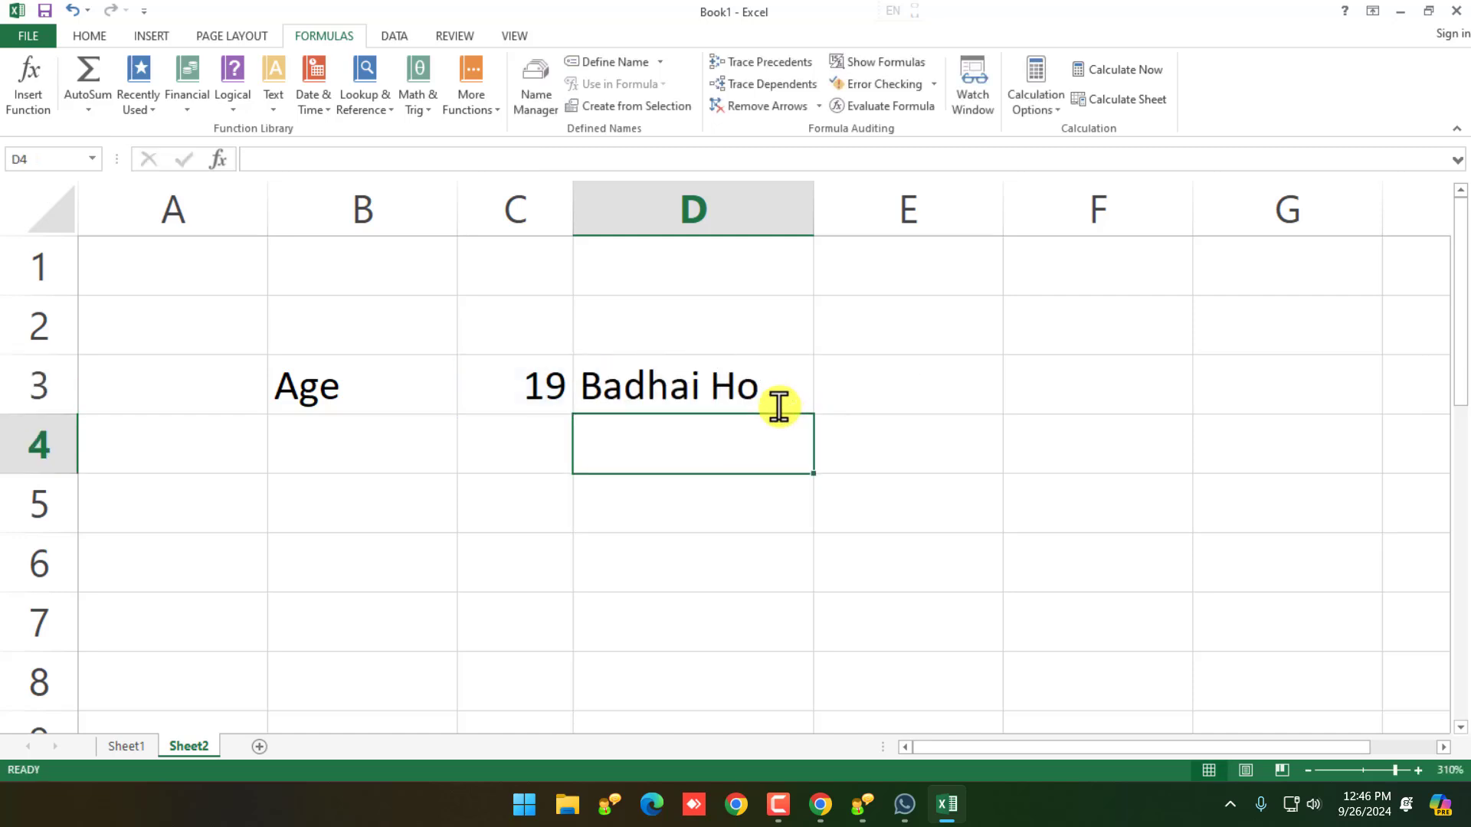
left_click(712, 384)
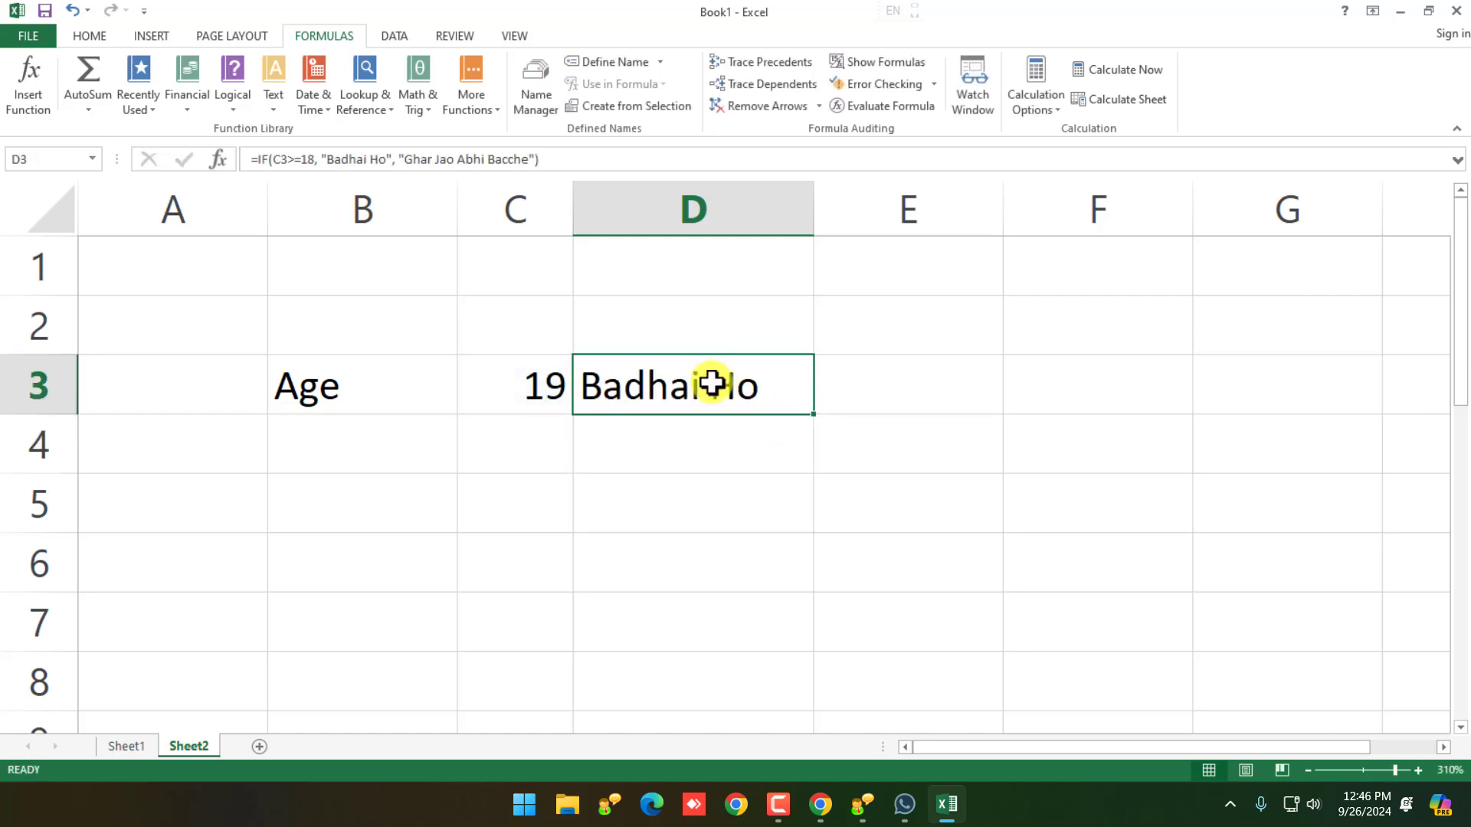
Step: Change the age in cell C3 to 17
left_click(499, 374)
type("1")
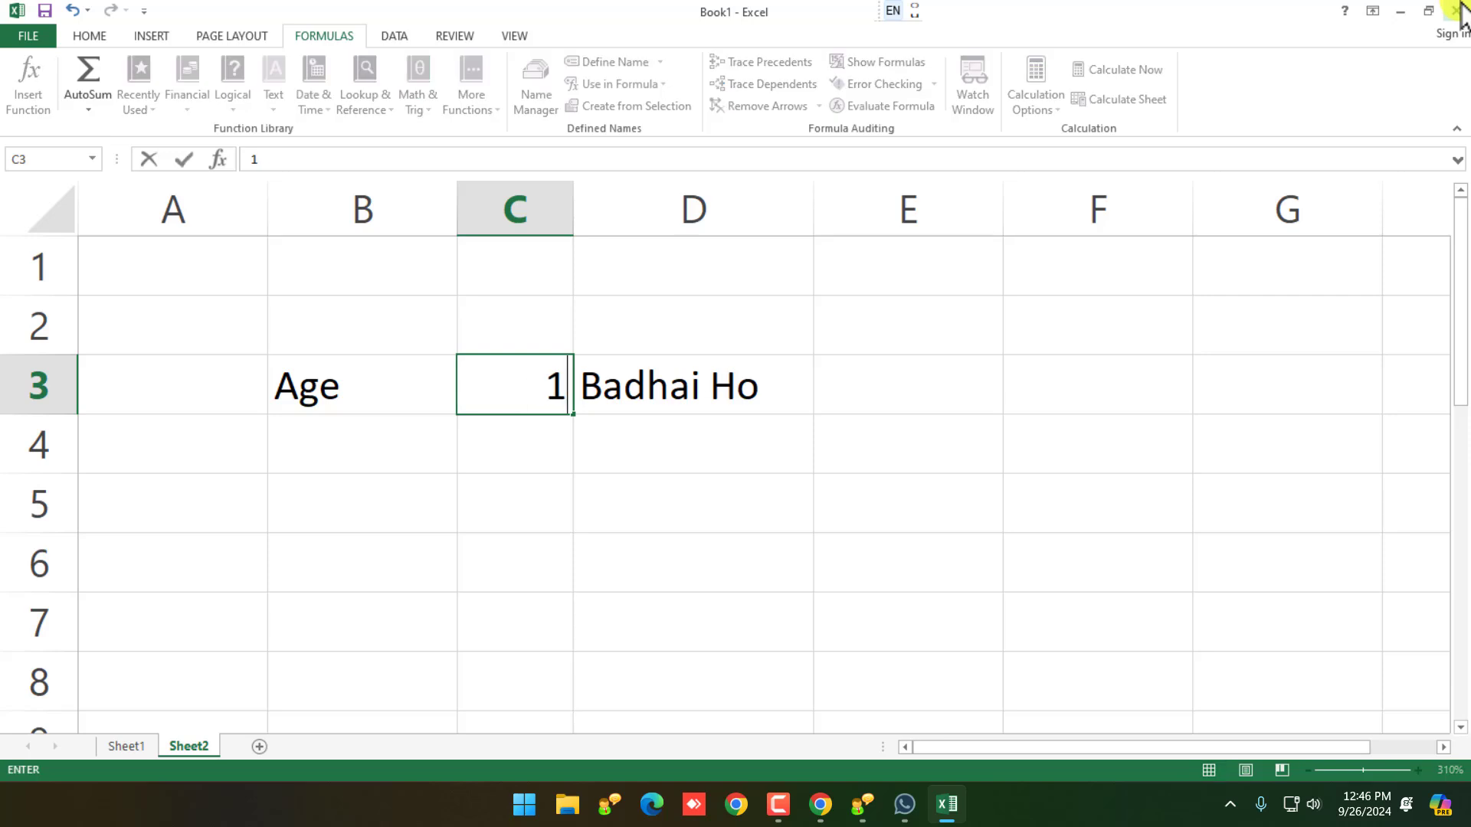
type("7")
key("Return")
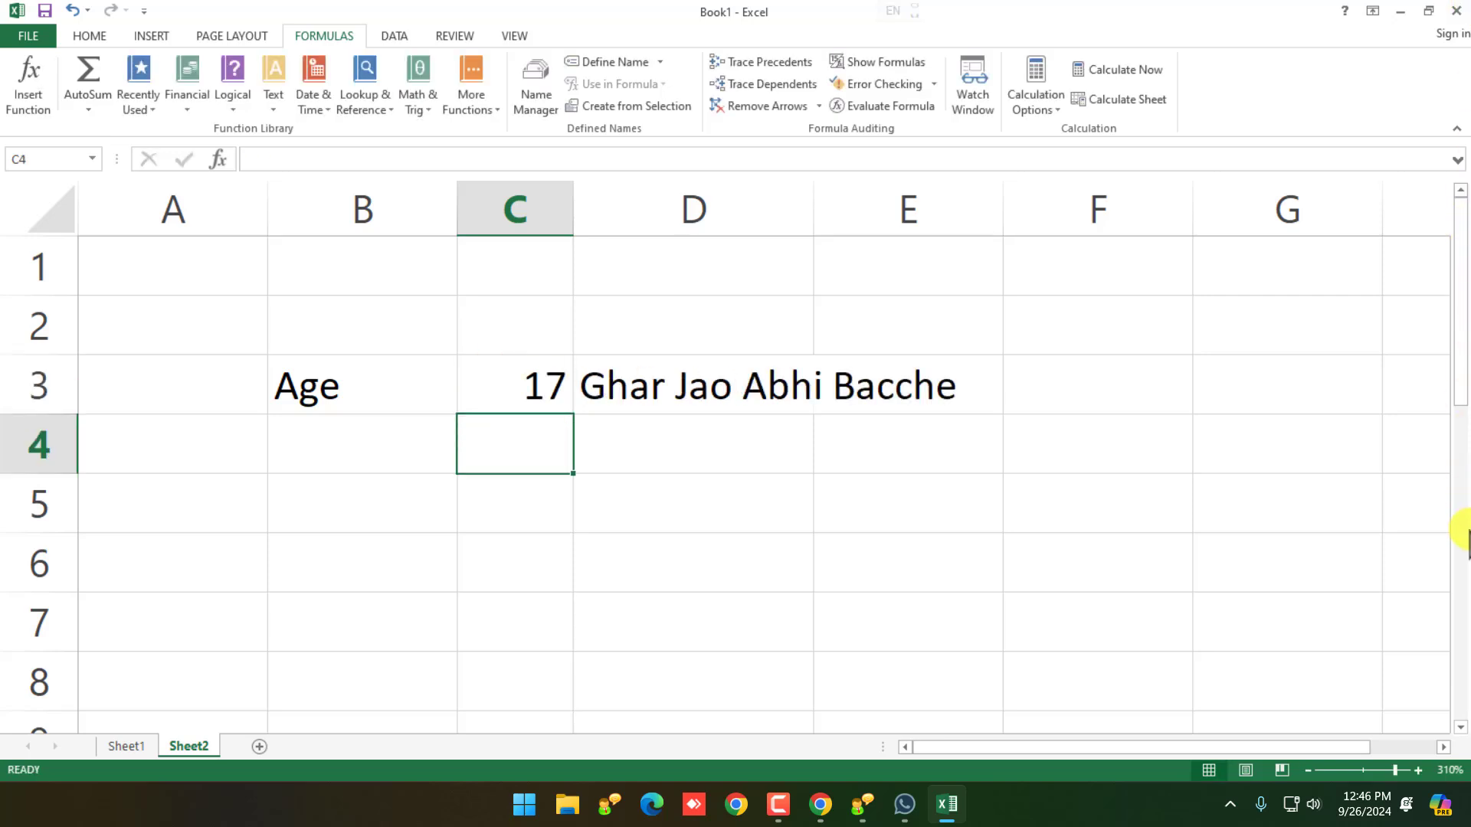
Step: Change the age in cell C3 to 500
left_click(535, 383)
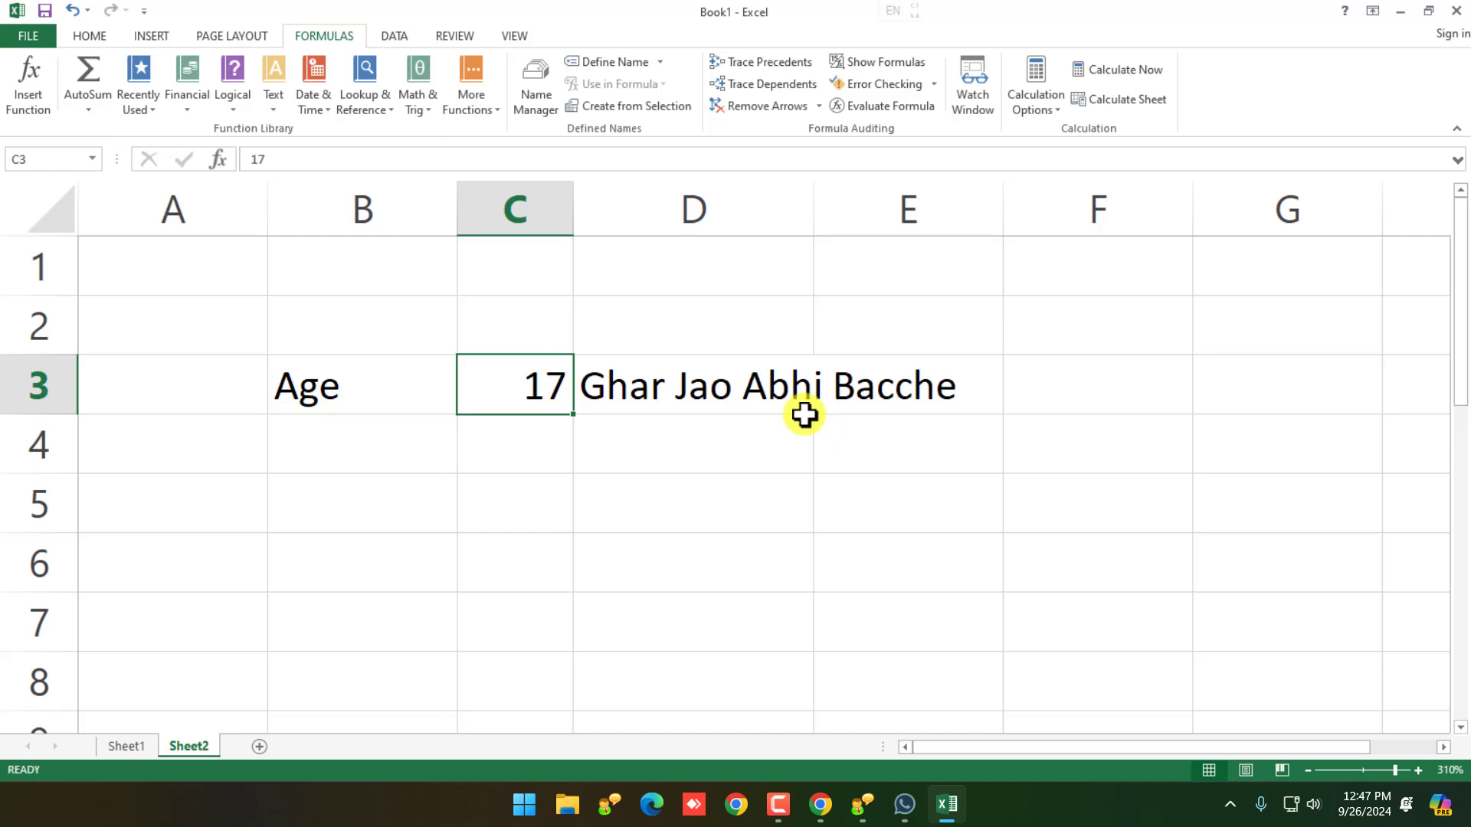
left_click(609, 384)
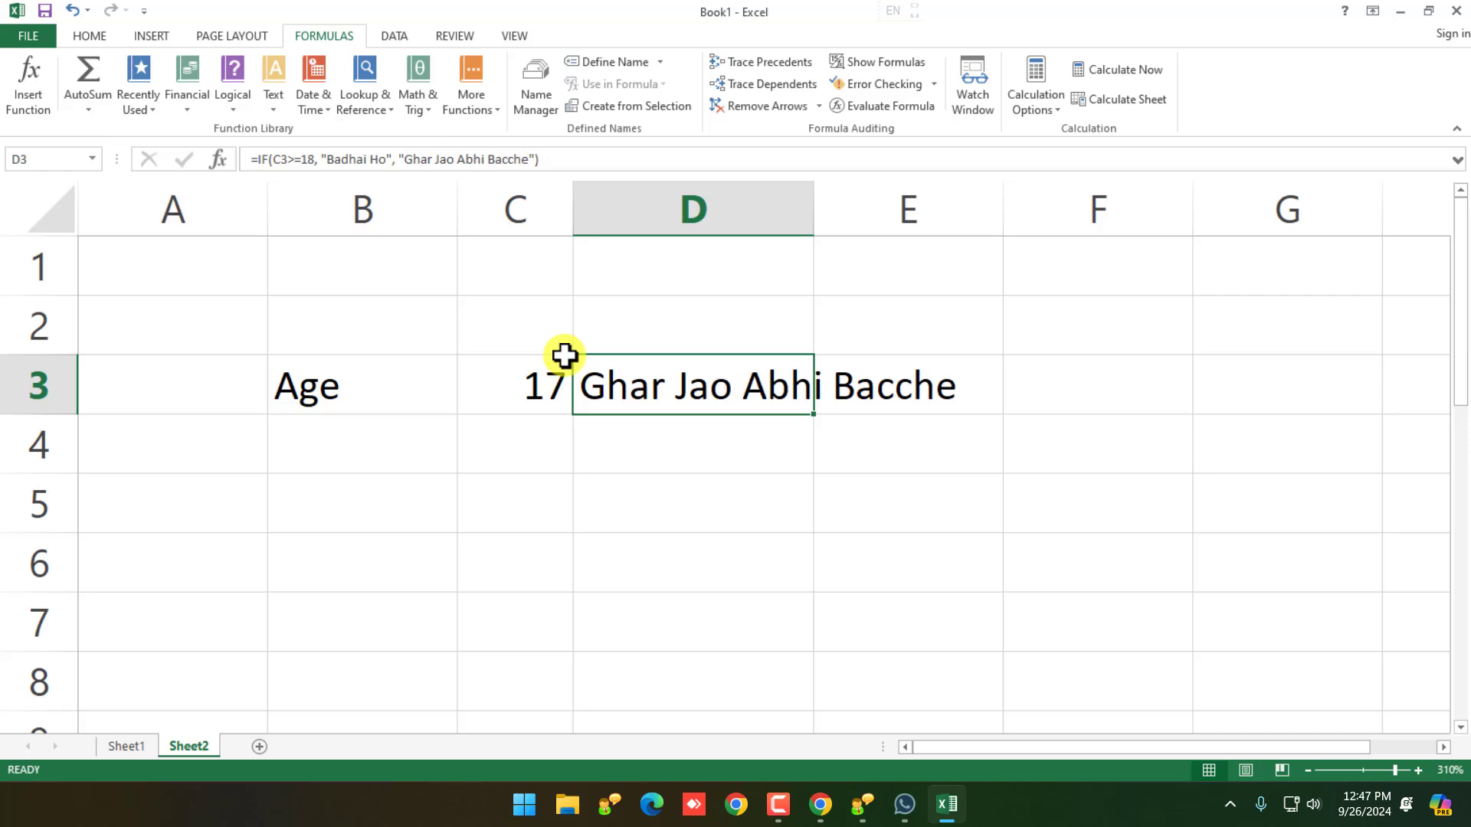
left_click(546, 385)
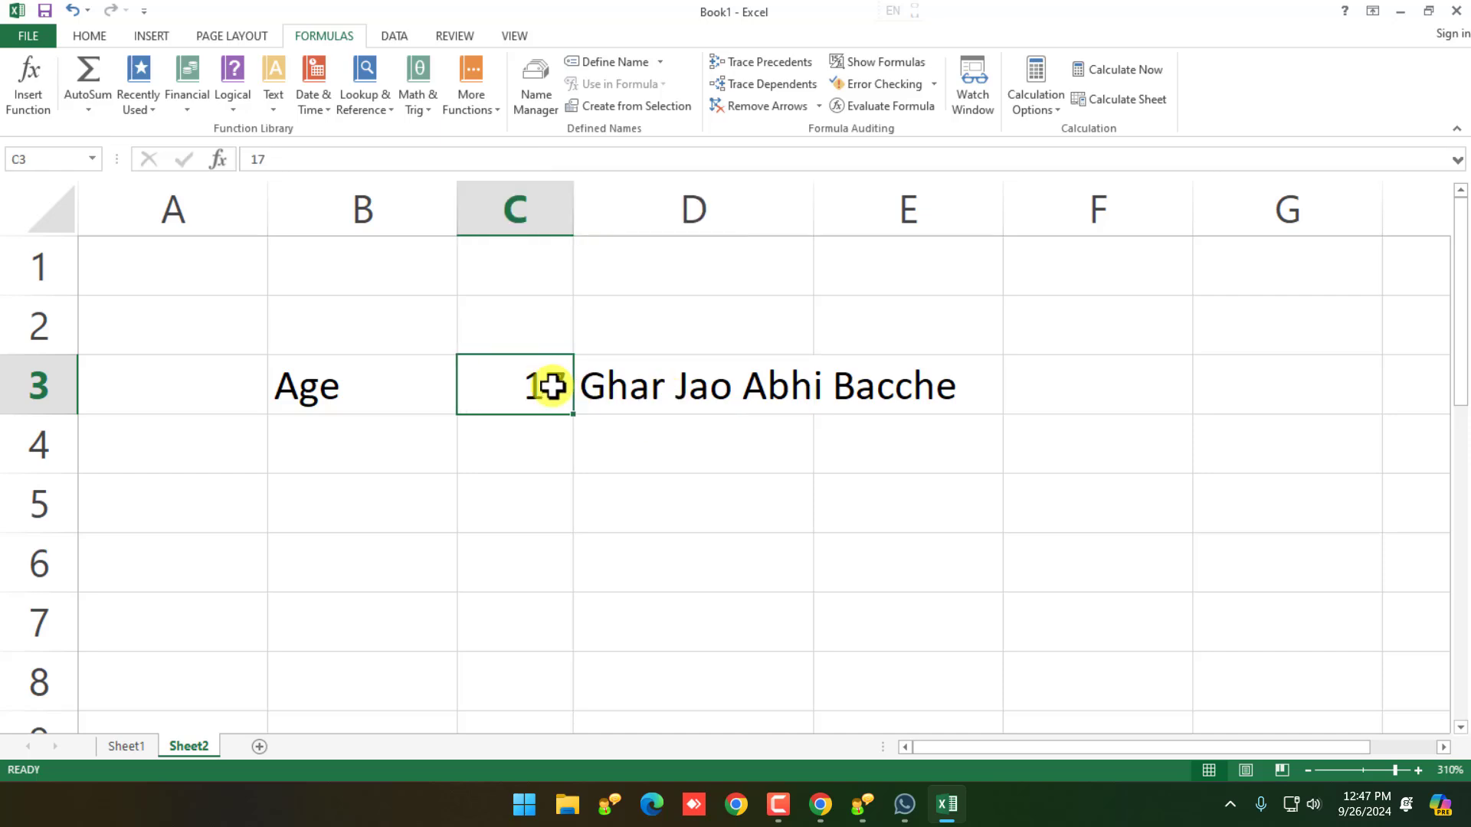
type("500")
key("Return")
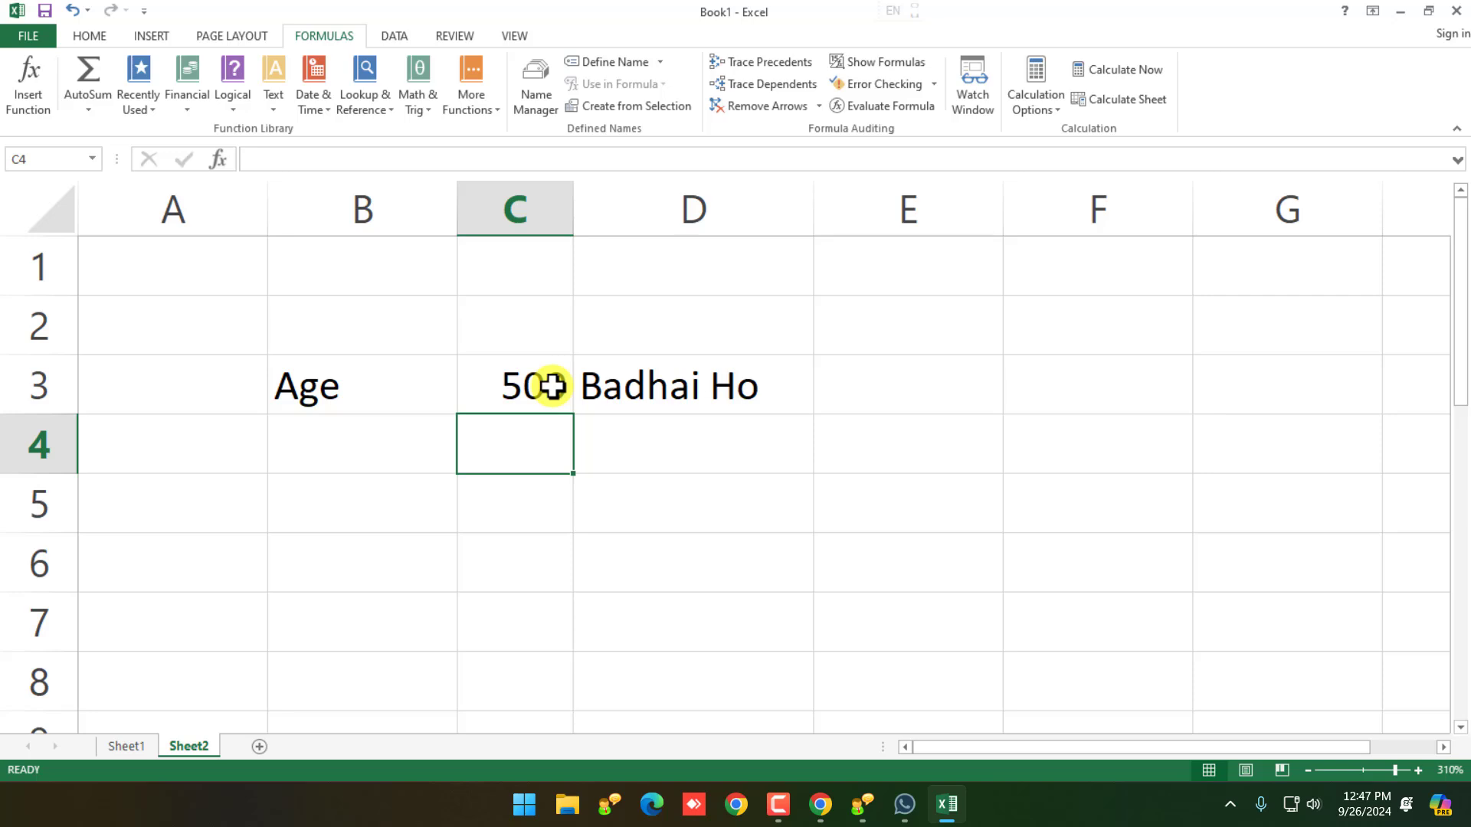
Step: Set the age in cell C3 to 65
left_click(552, 384)
type("60")
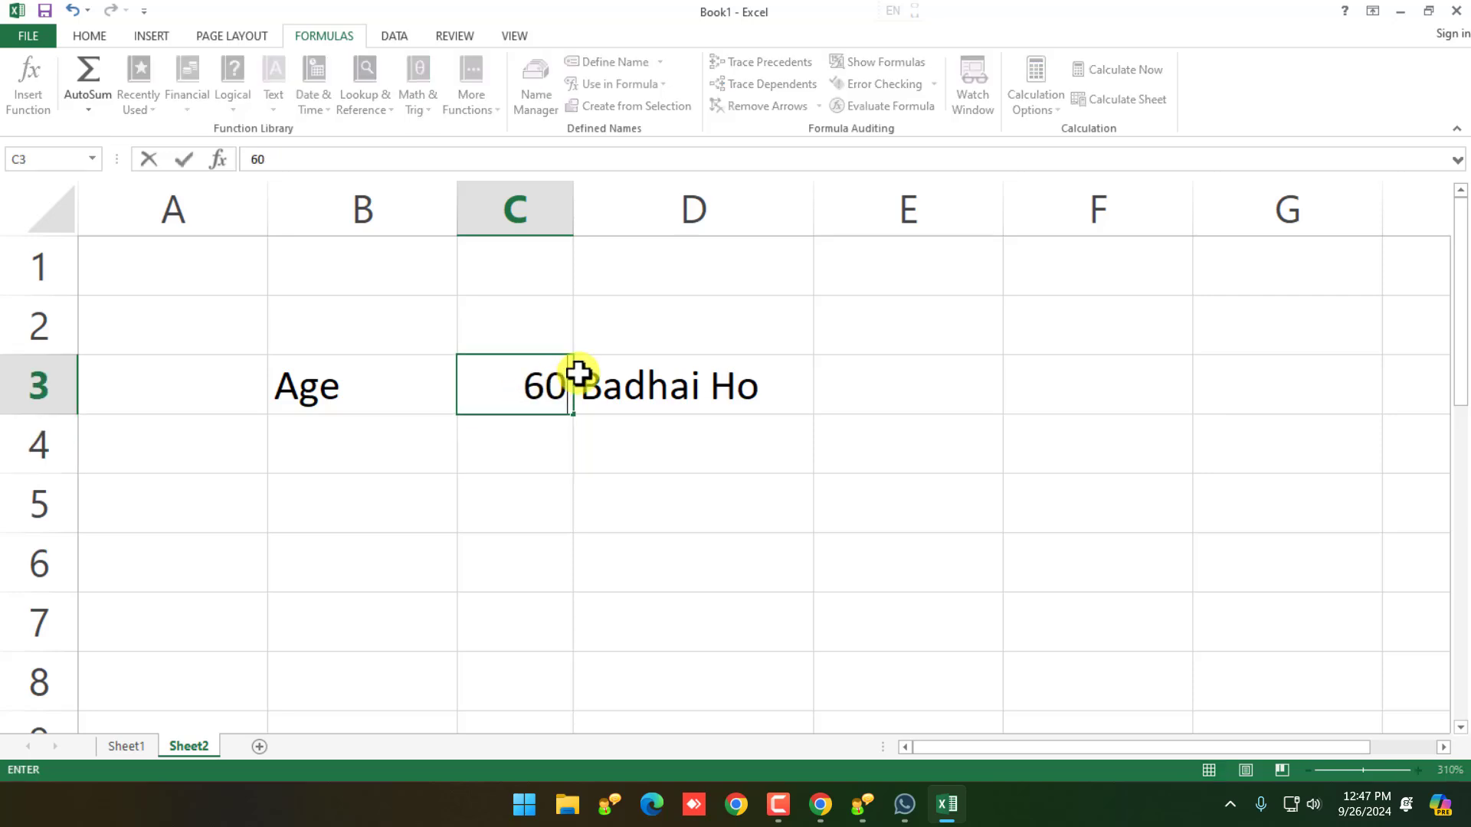
key("BackSpace")
type("5")
key("Return")
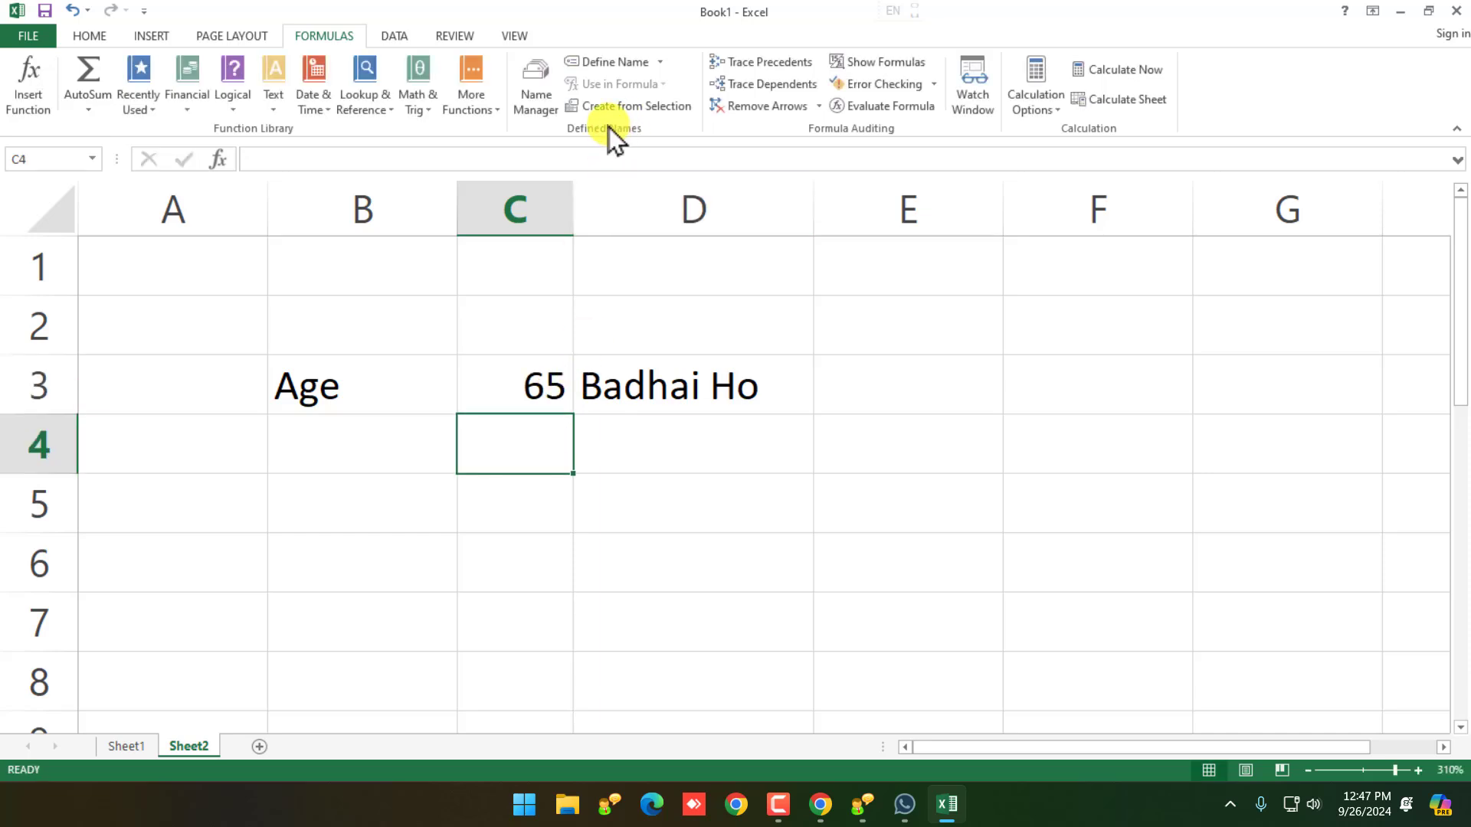
Step: Open the IF formula in cell D3 and examine its cell reference in the logical test
left_click(537, 388)
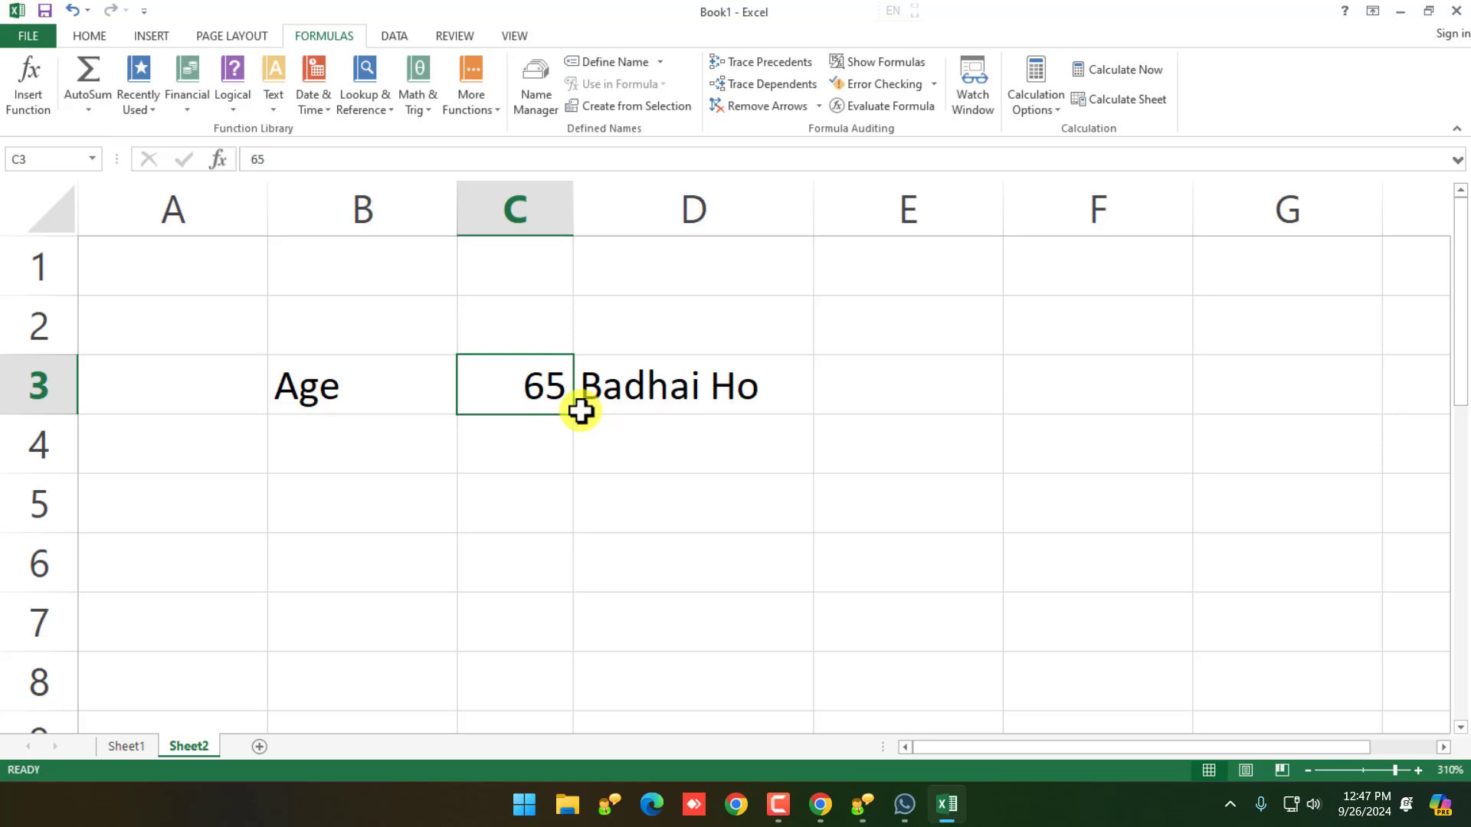
key("Up")
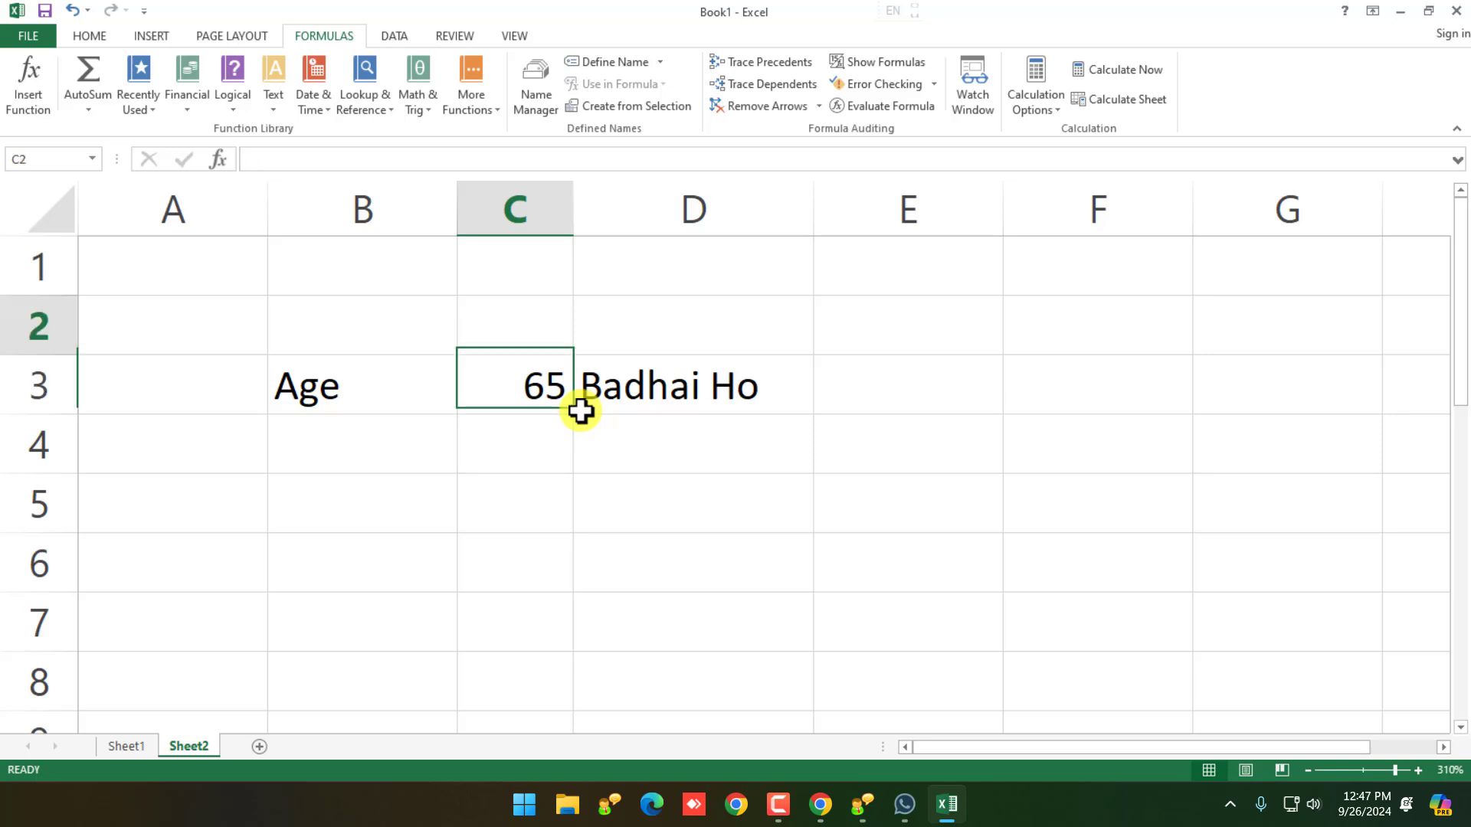
key("Down")
double_click(590, 385)
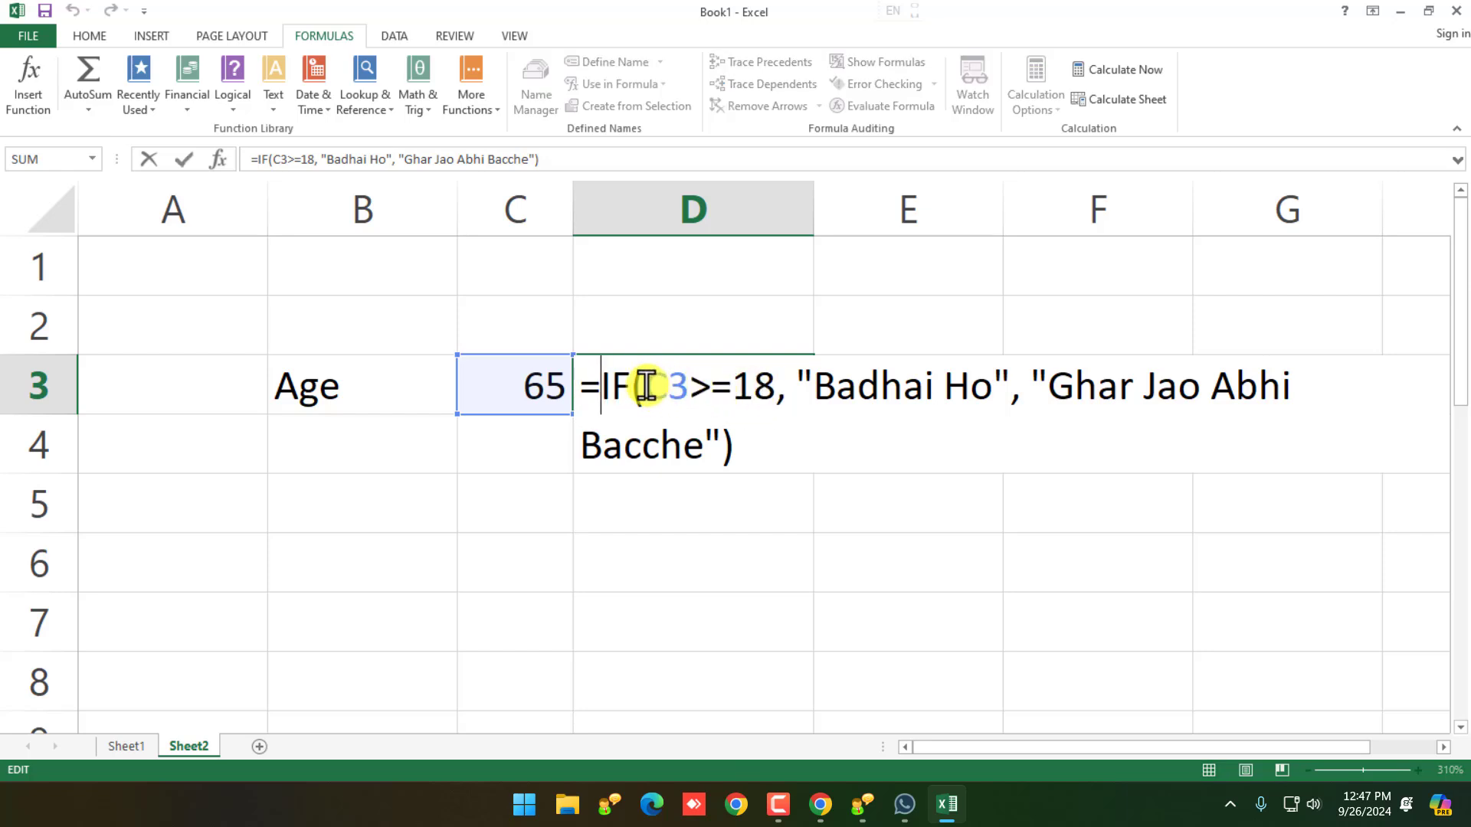
left_click_drag(646, 385, 690, 380)
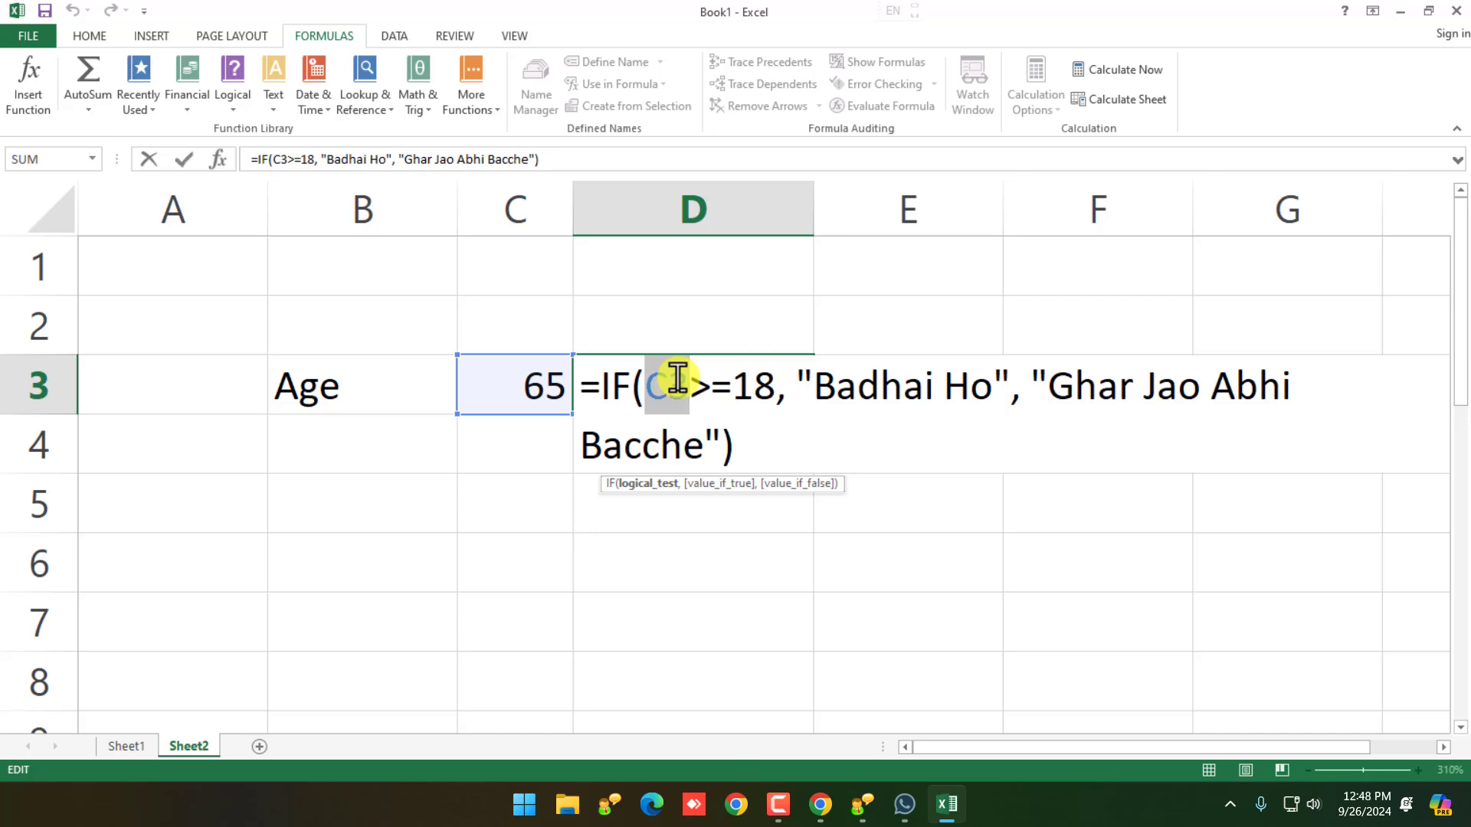
key("Return")
key("Return")
key("Return")
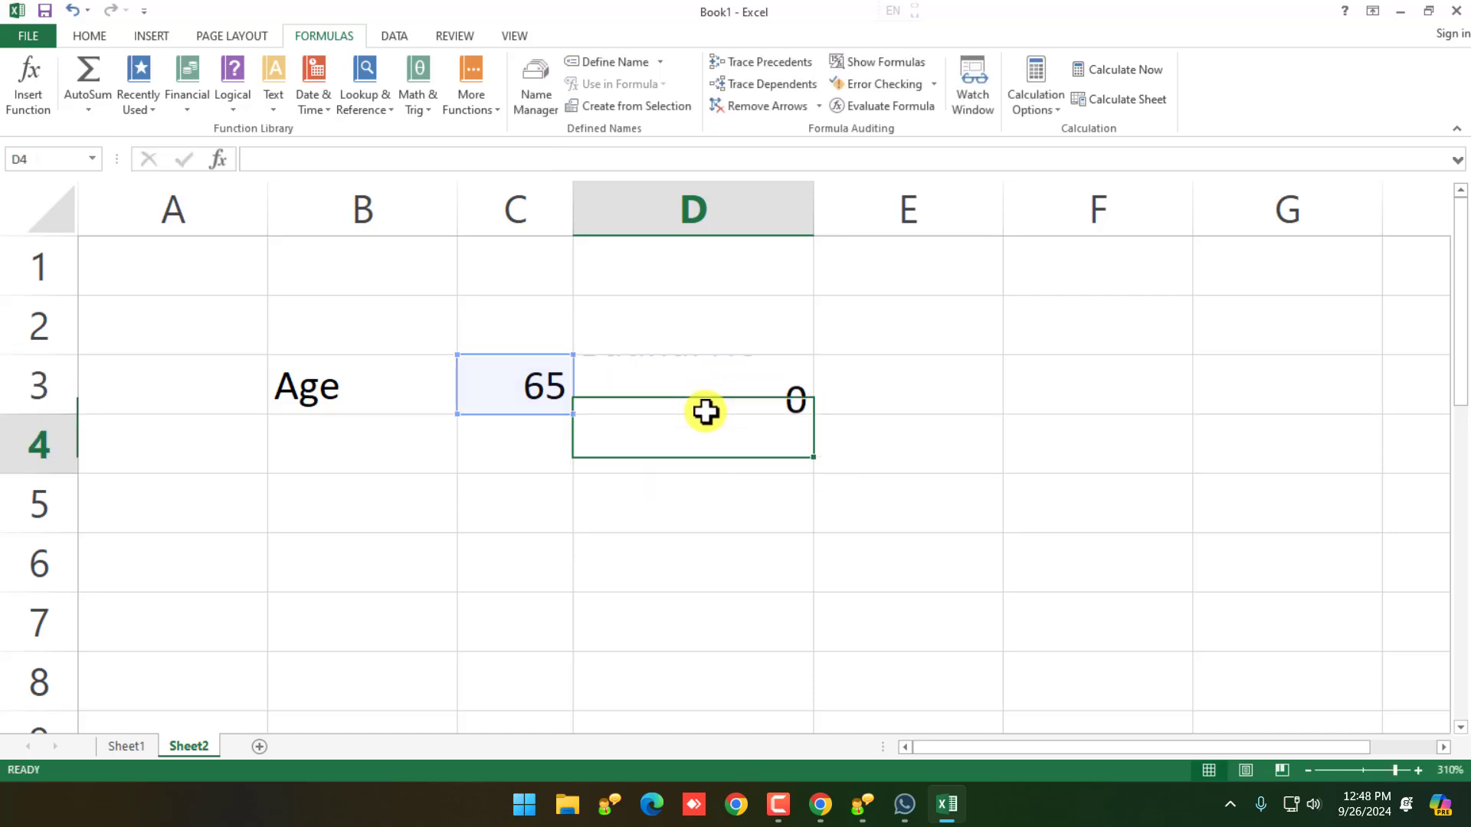
Step: Switch to Sheet1 and examine the cell-by-cell addition formula in B13
left_click(126, 746)
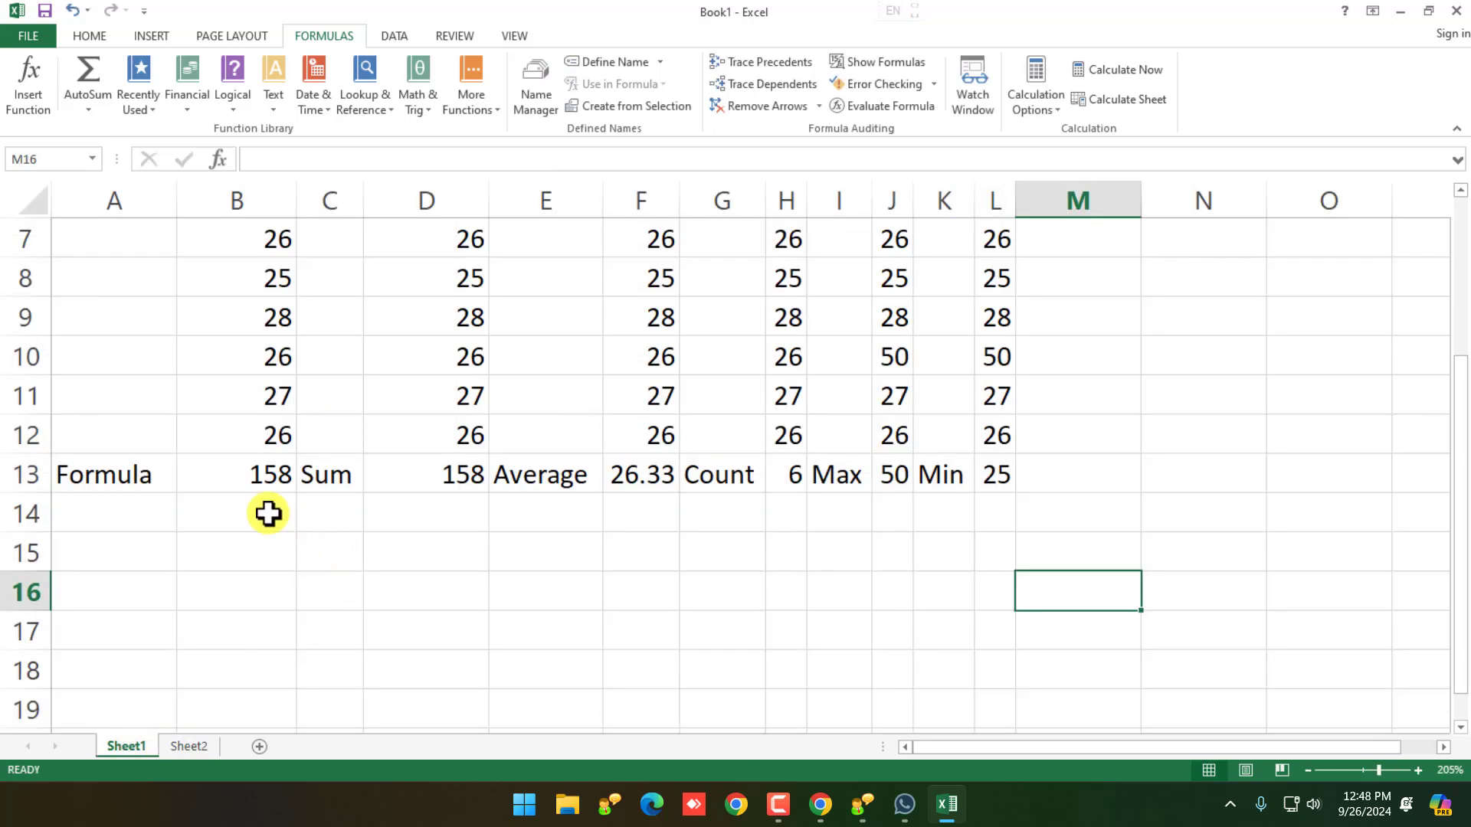
left_click(143, 476)
double_click(246, 479)
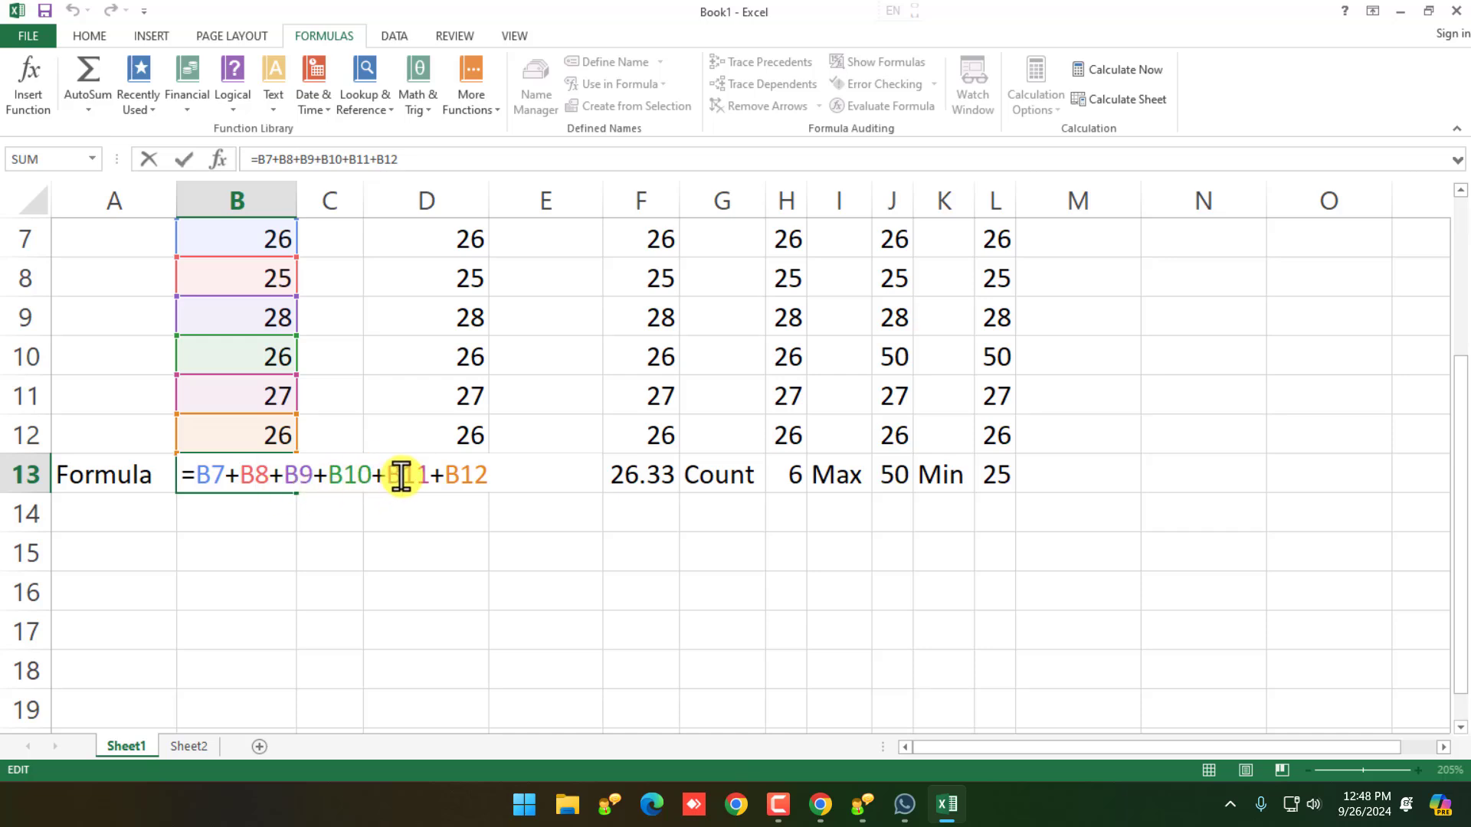
key("Return")
key("Return")
Step: Examine the SUM function in cell D13 beside the Sum label
left_click(342, 477)
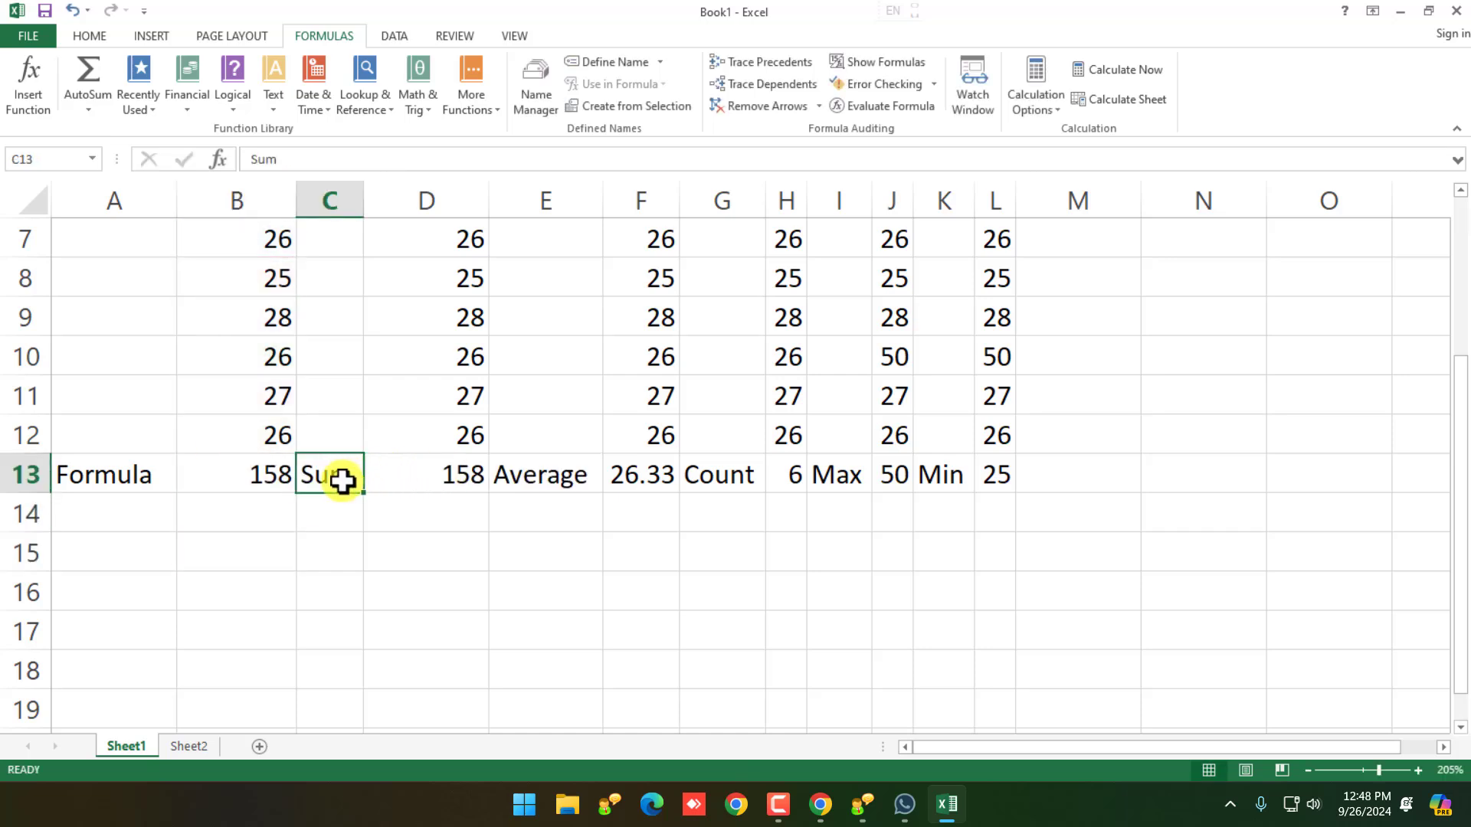
left_click(415, 476)
double_click(414, 475)
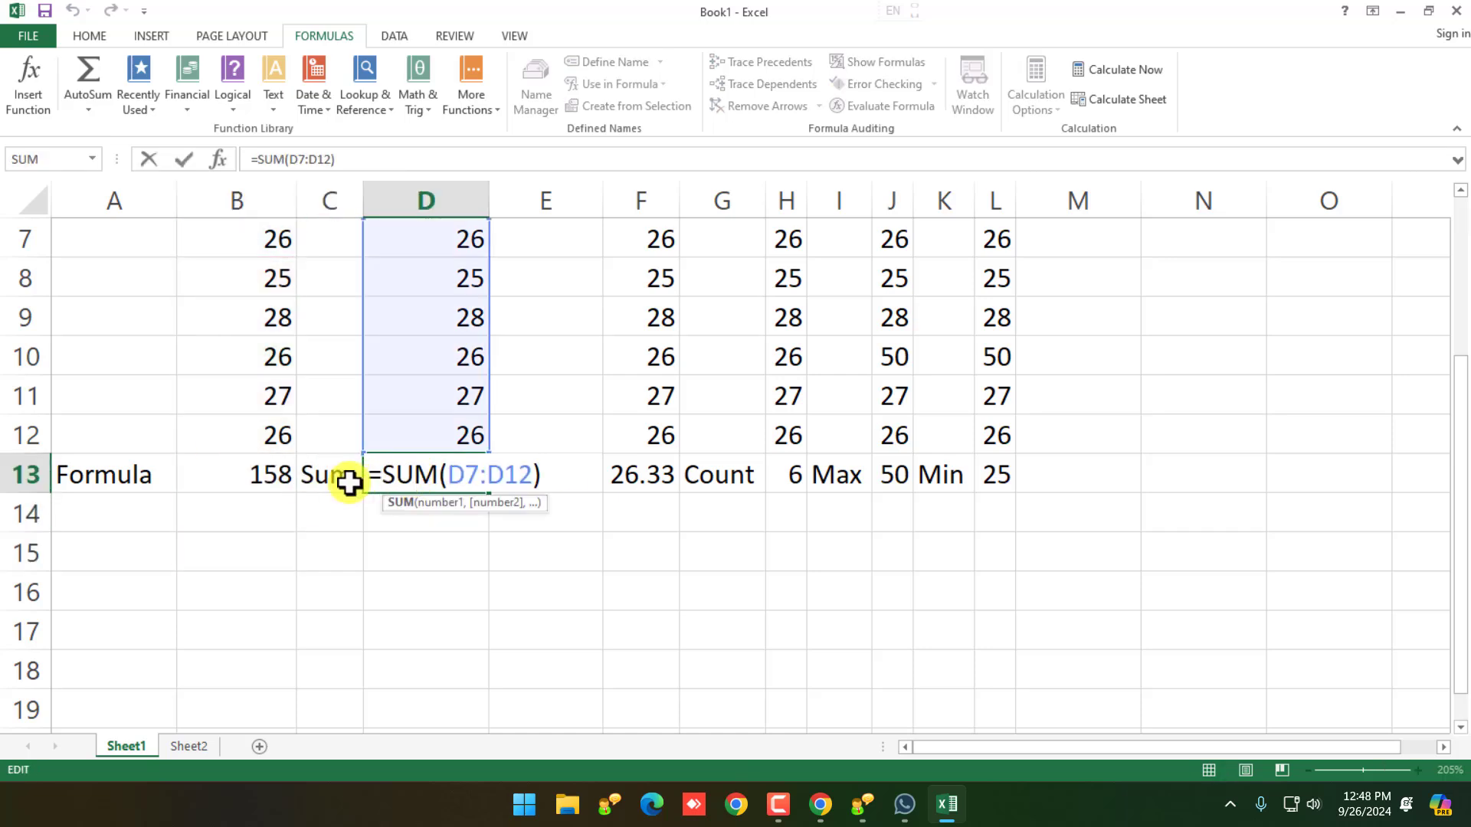
key("Return")
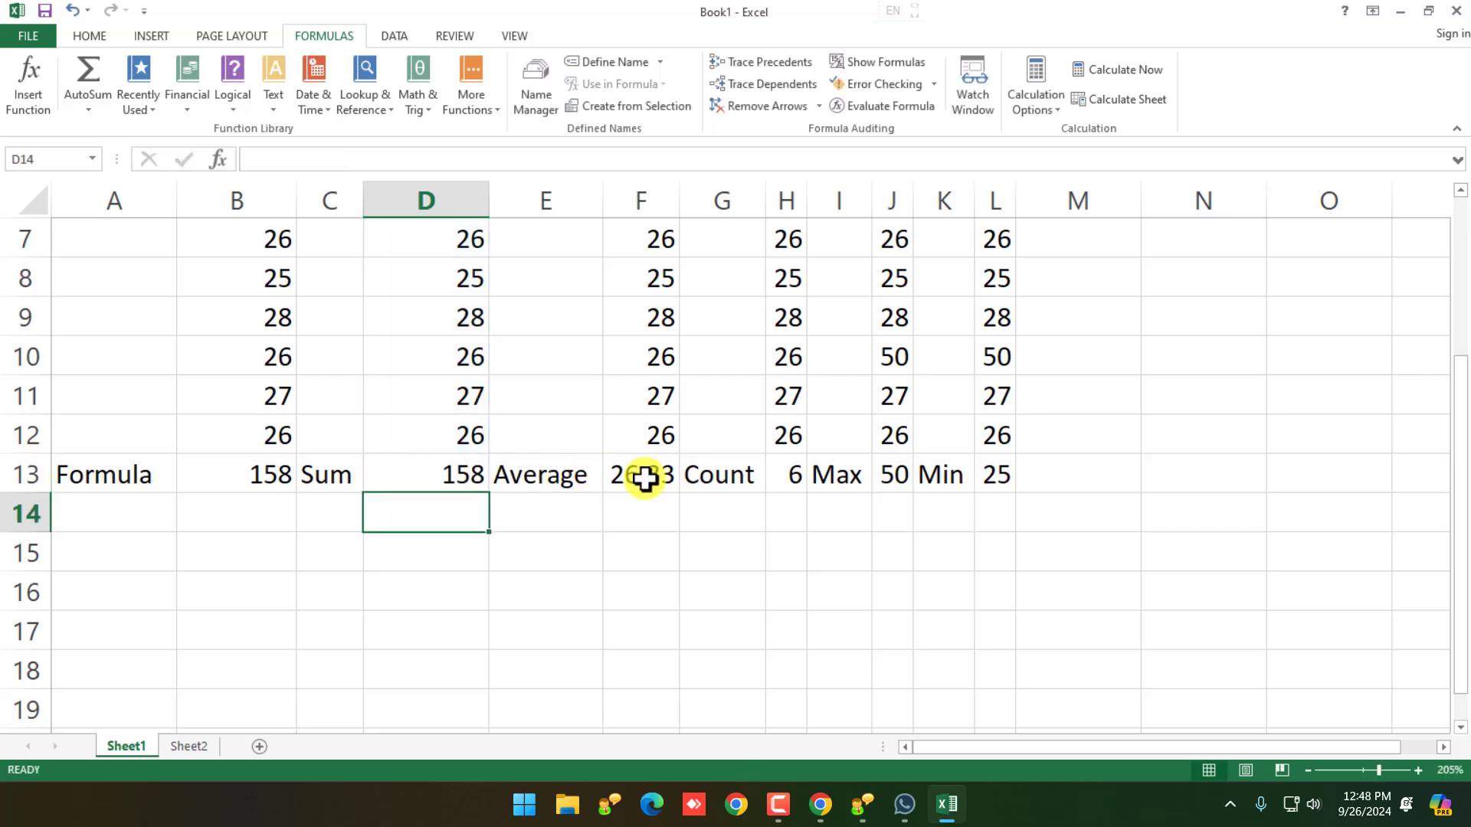
Step: Review the Average, Count, Max and Min labels in row 13 and the examples above them
left_click(576, 475)
left_click(702, 476)
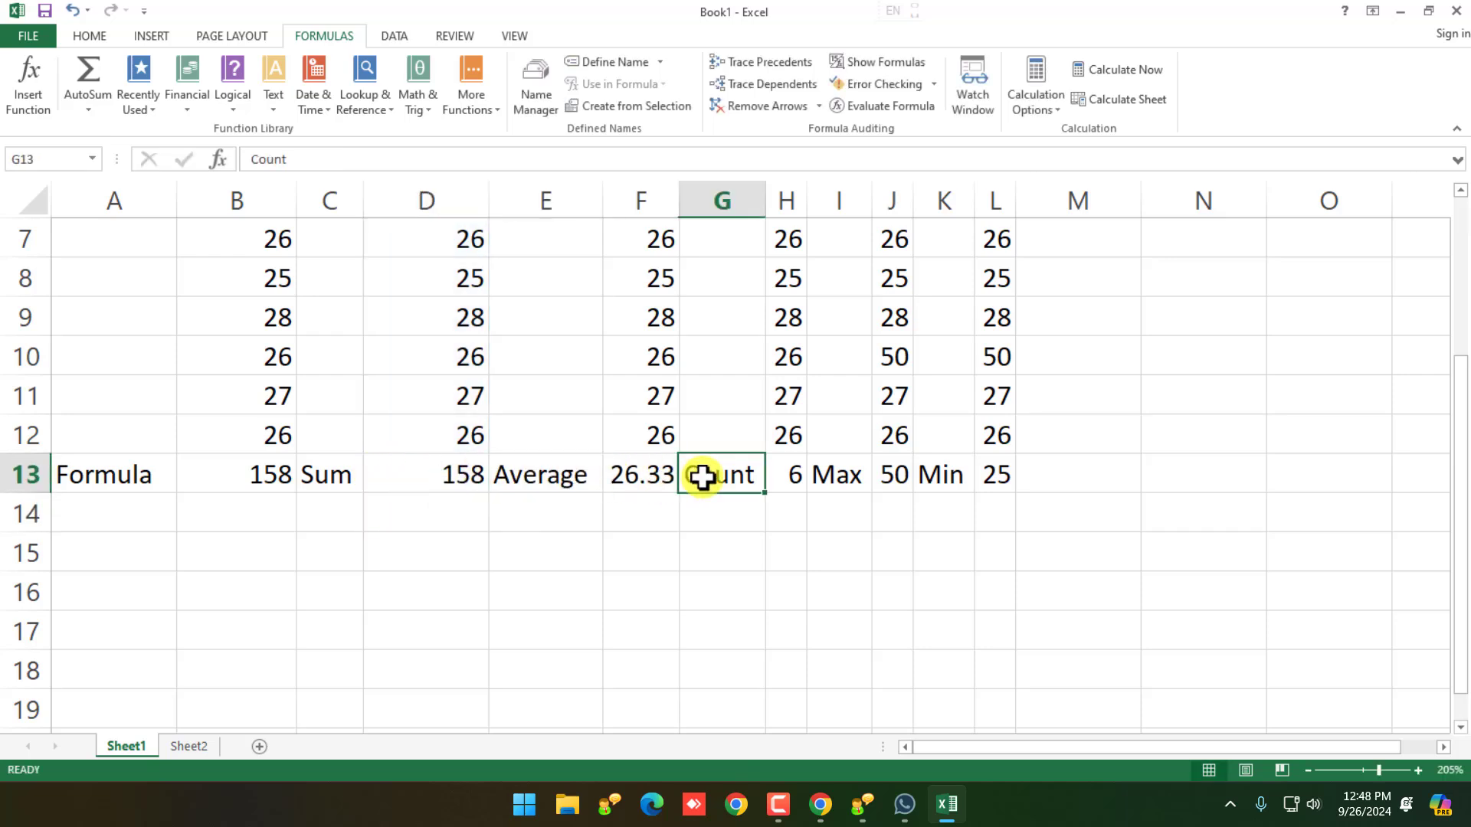
left_click(823, 477)
left_click(918, 475)
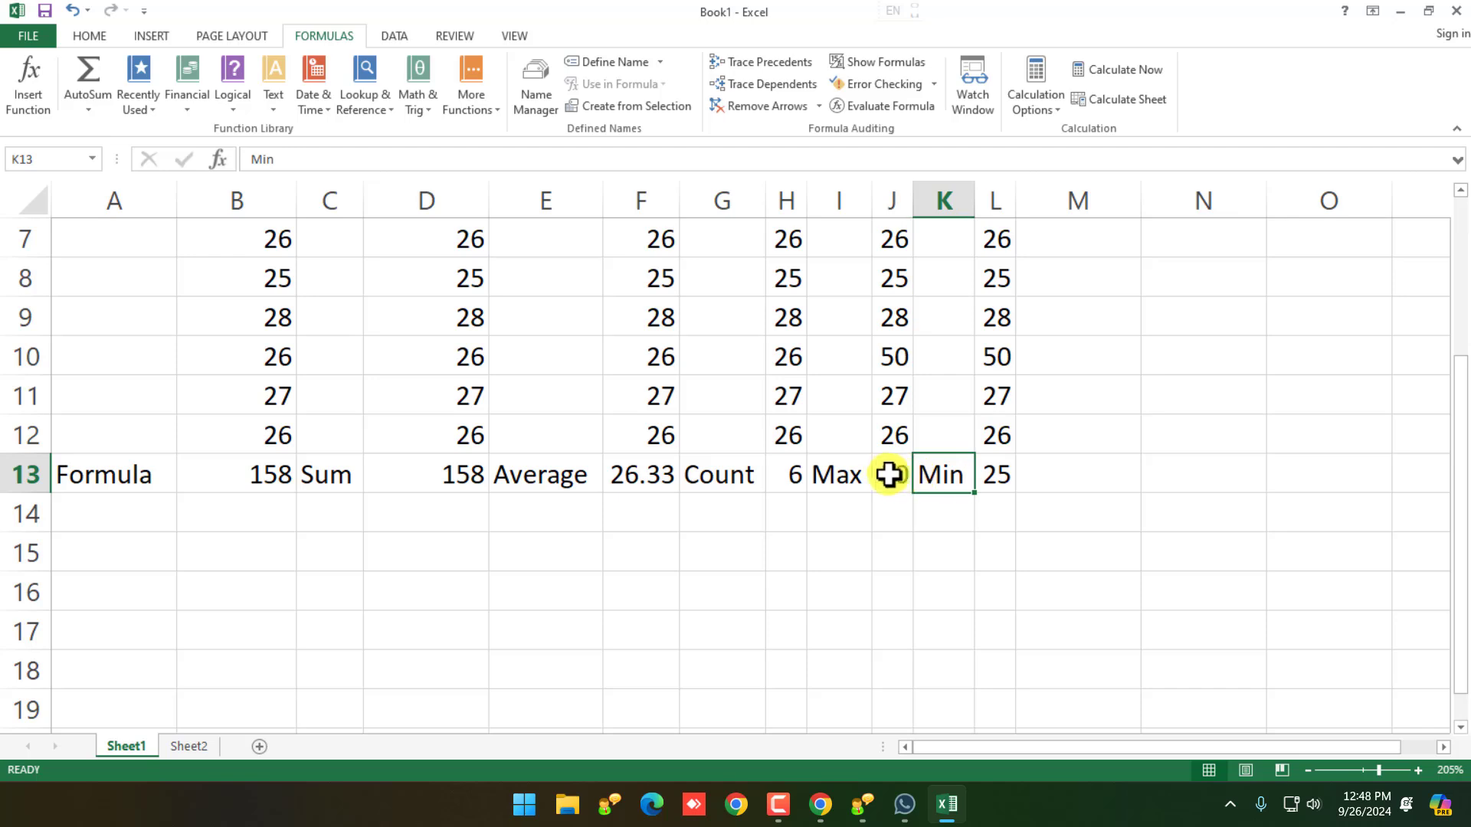
scroll(876, 463, "up", 2)
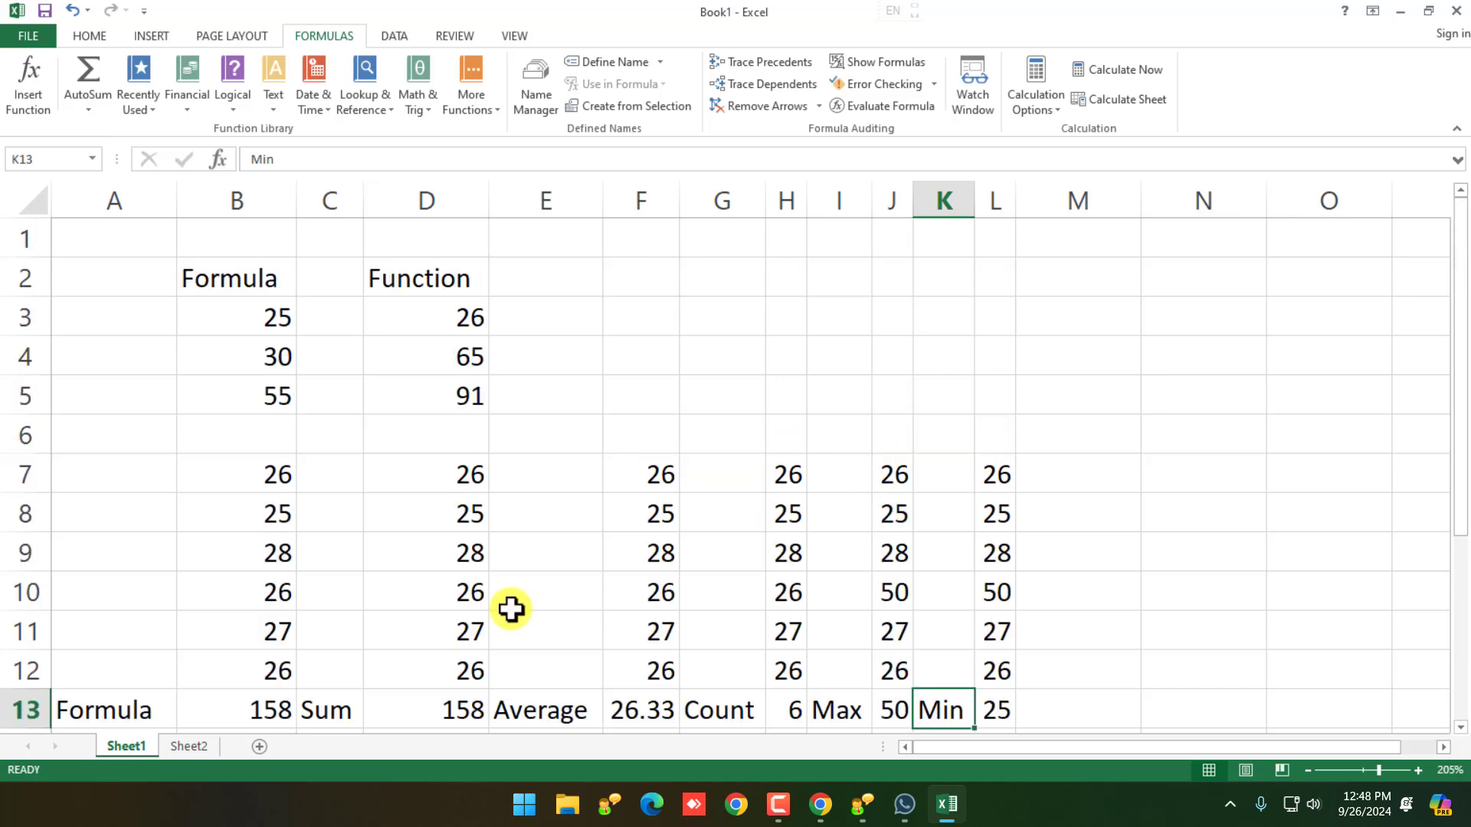
scroll(490, 601, "down", 2)
Step: Compare the manual formula in B13 with the Sum, Average, Count, Max and Min functions across row 13
left_click(134, 476)
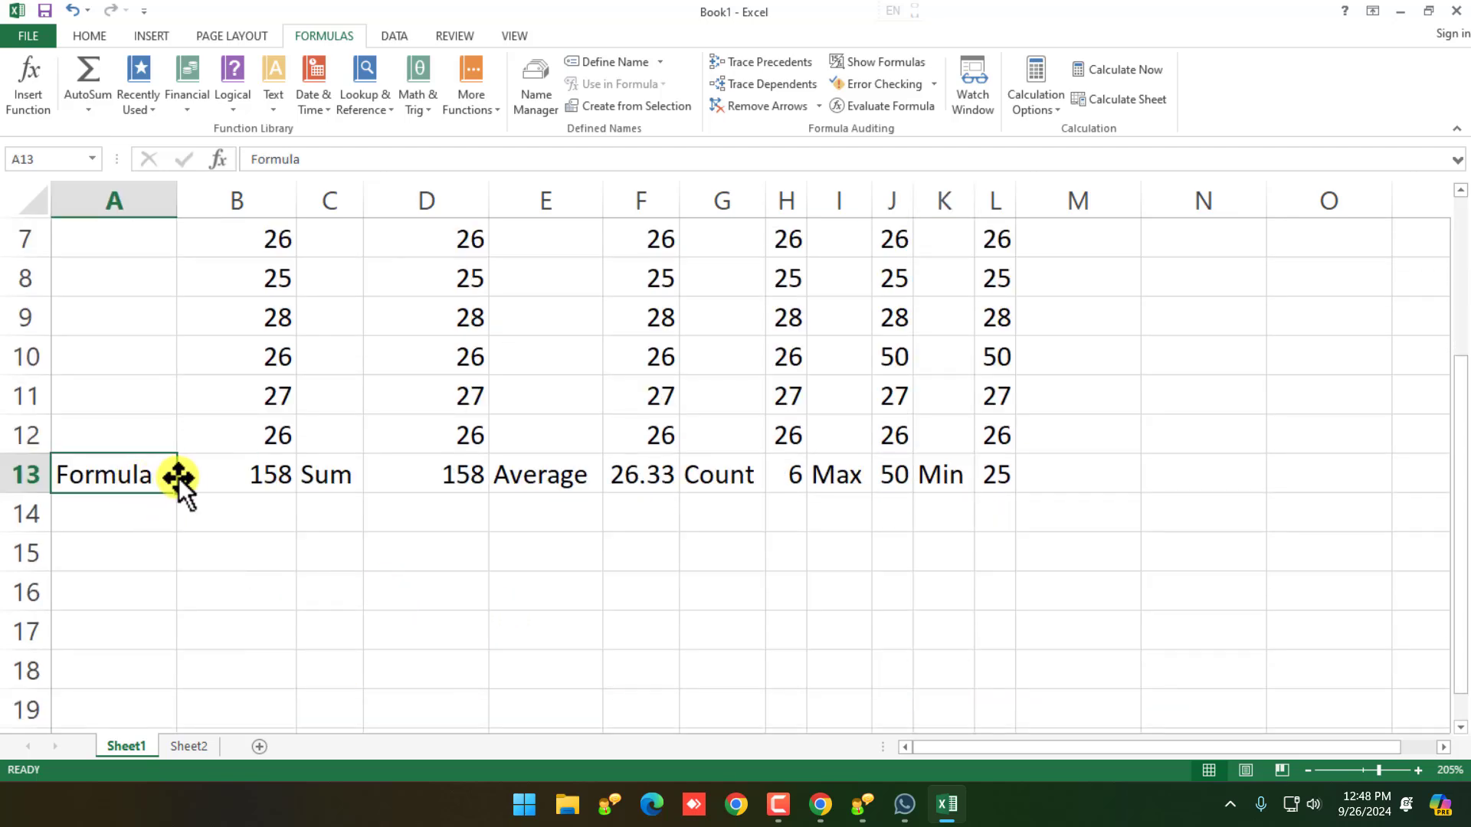
left_click(213, 475)
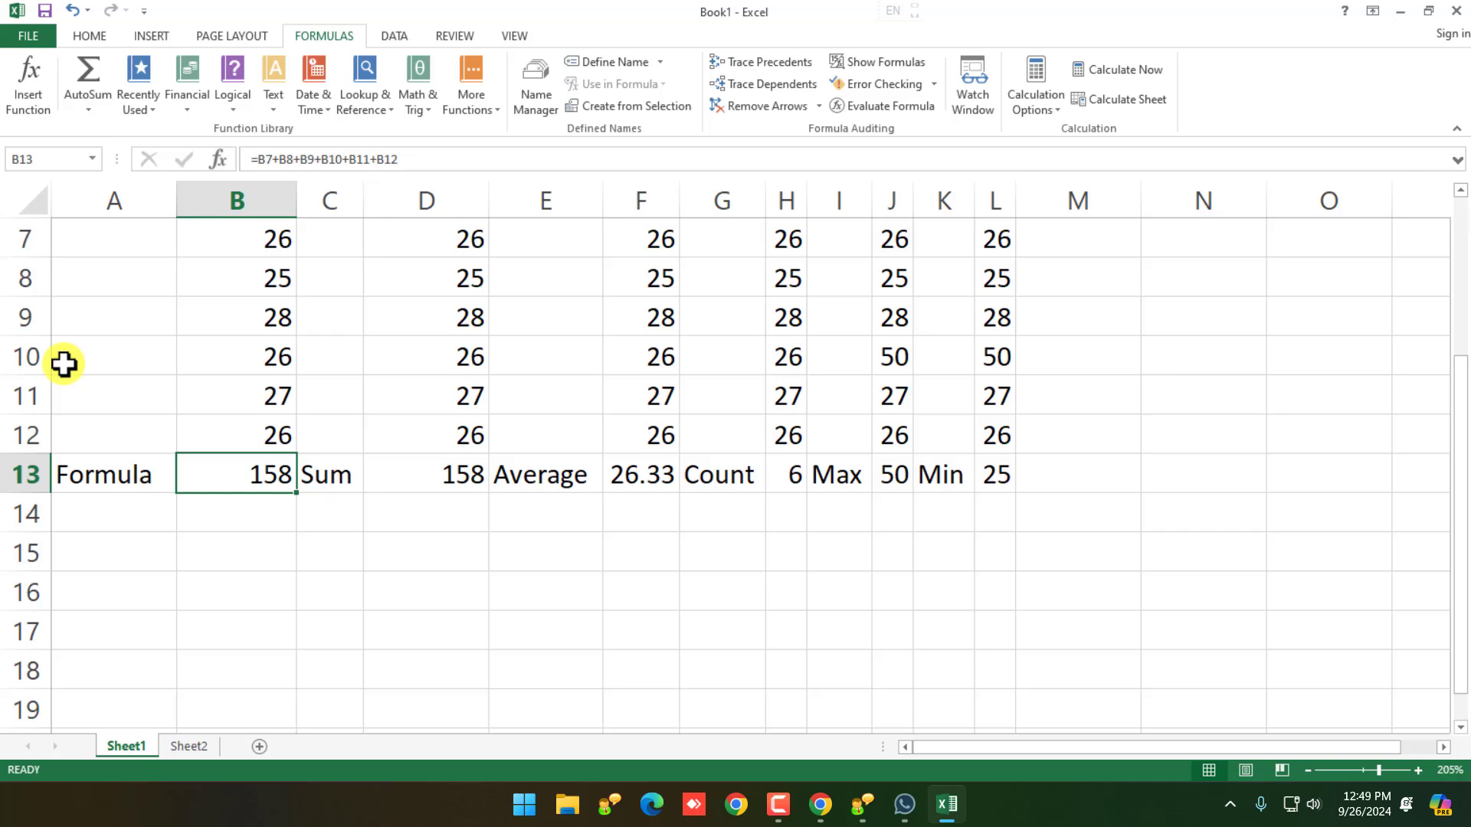
left_click(115, 473)
left_click(326, 475)
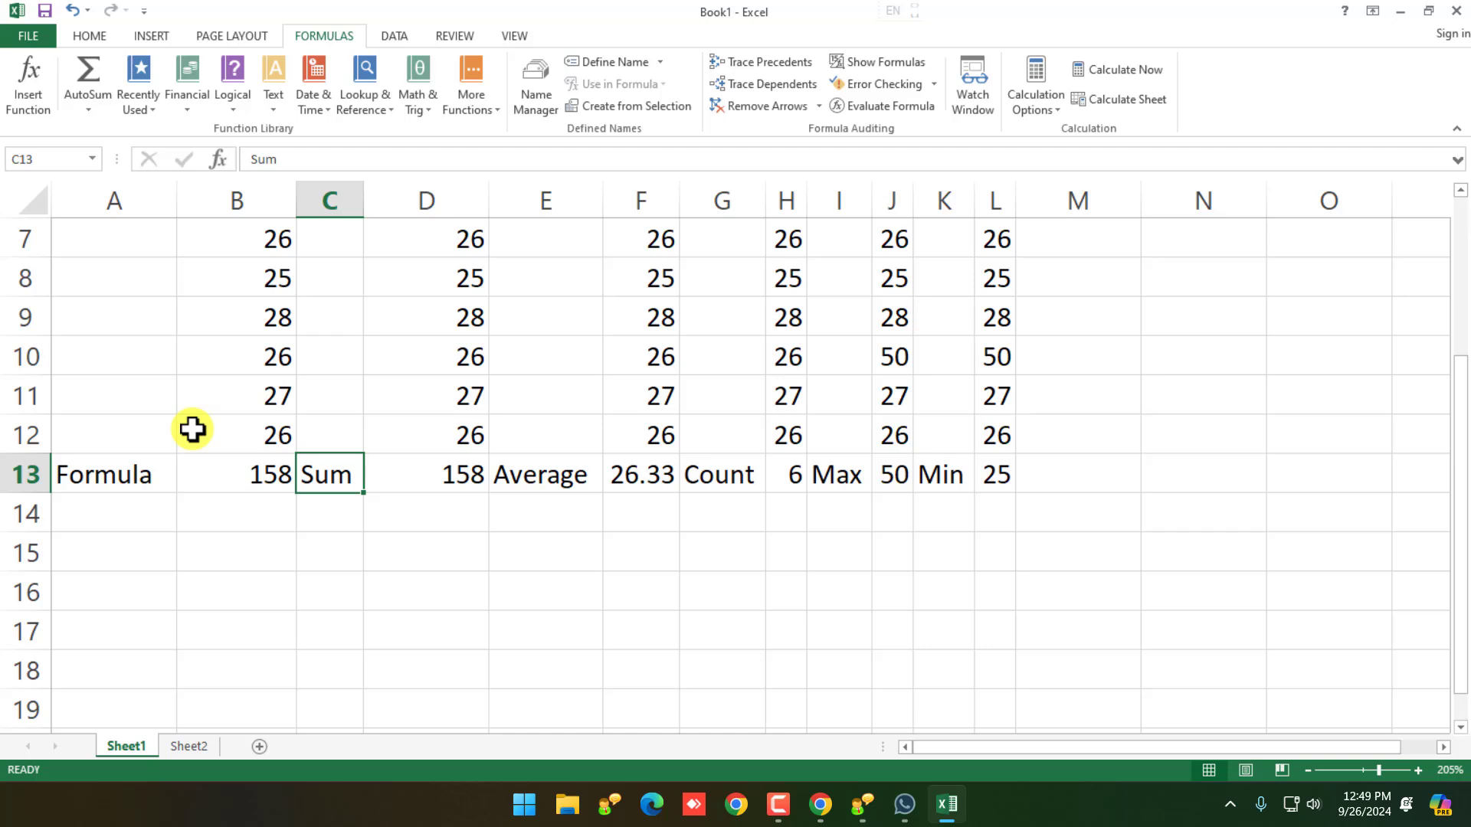
left_click(420, 481)
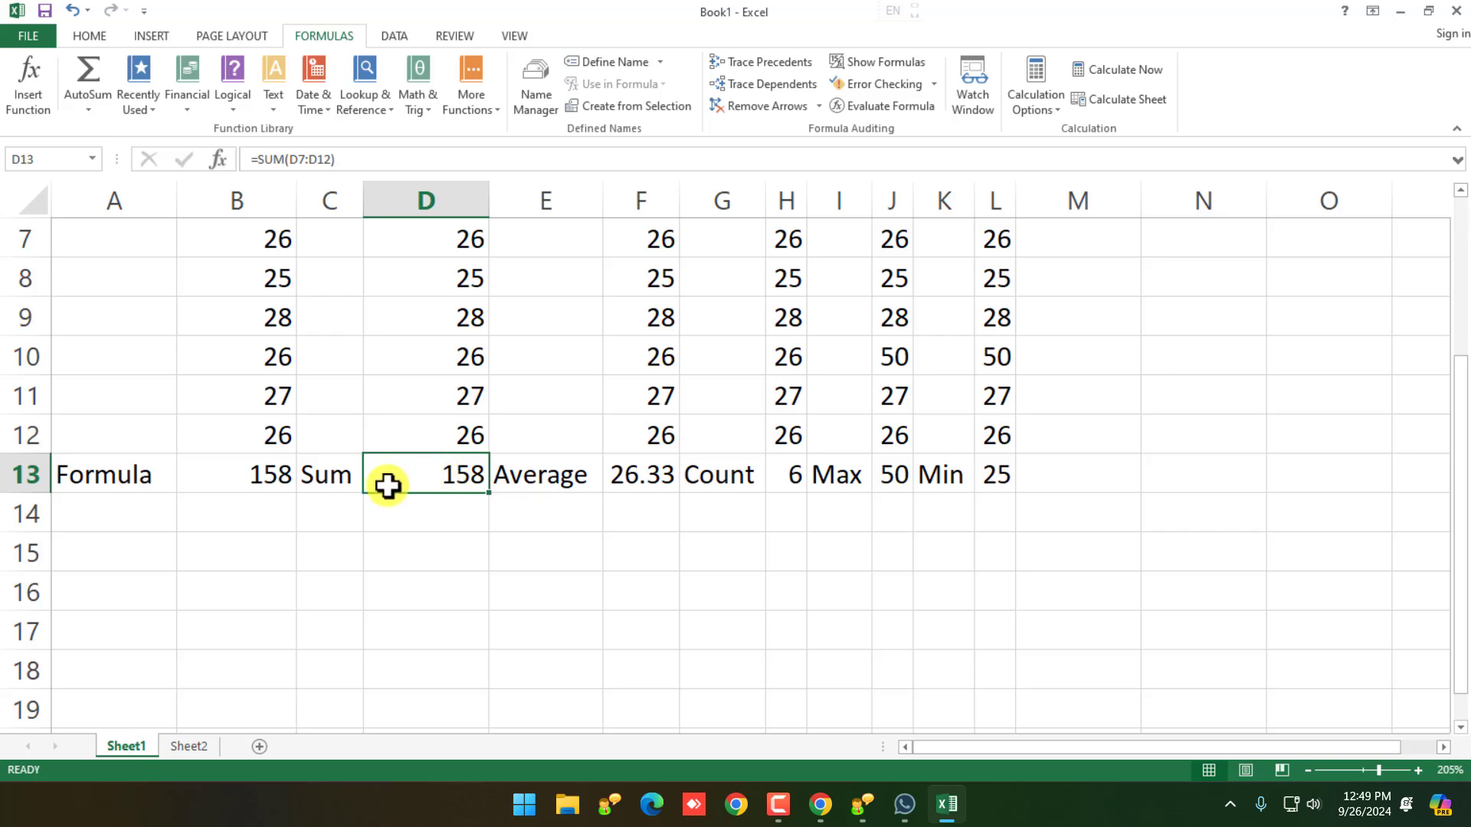
left_click(345, 475)
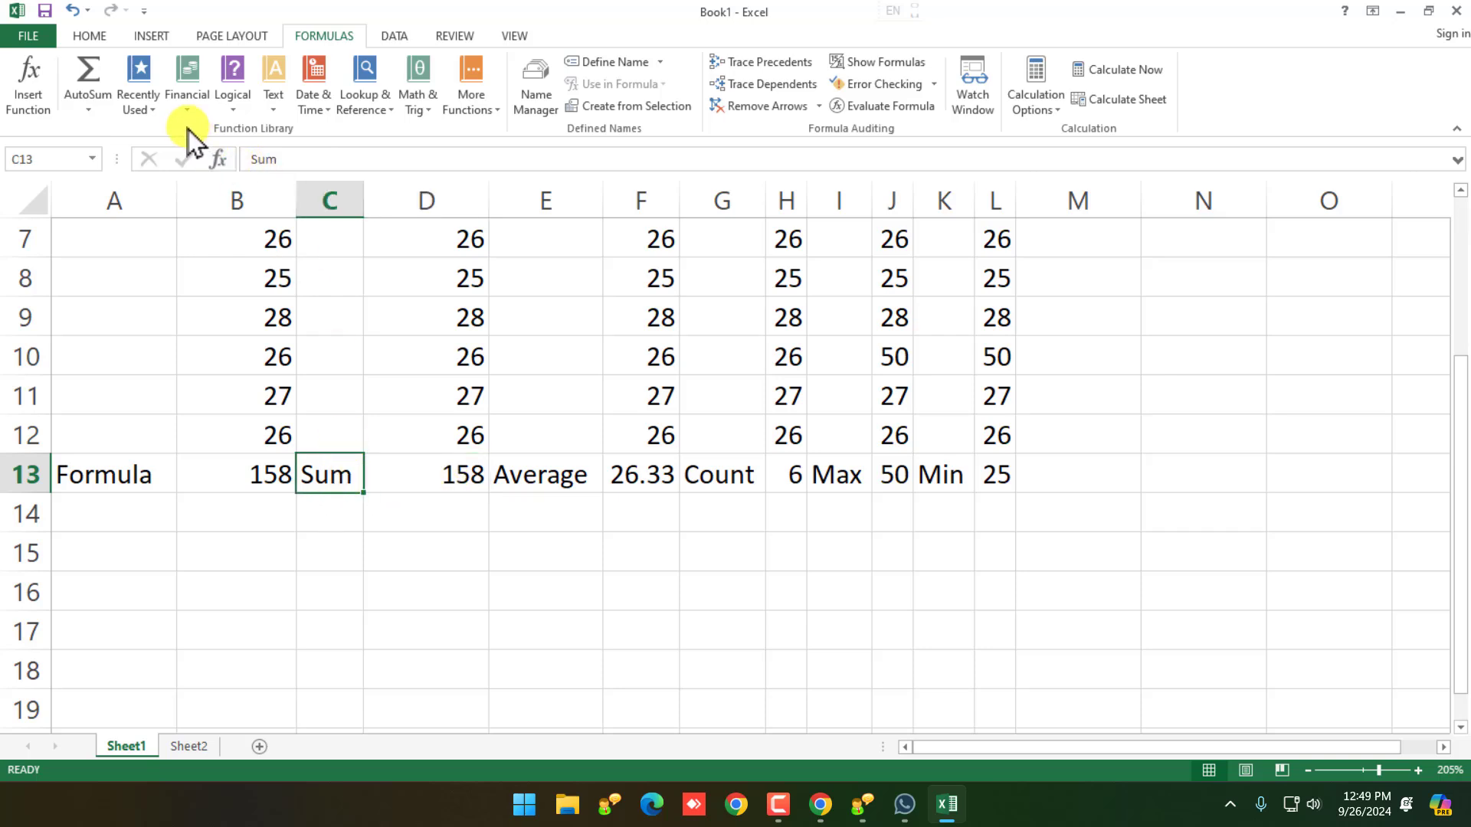
left_click(454, 467)
left_click(337, 474)
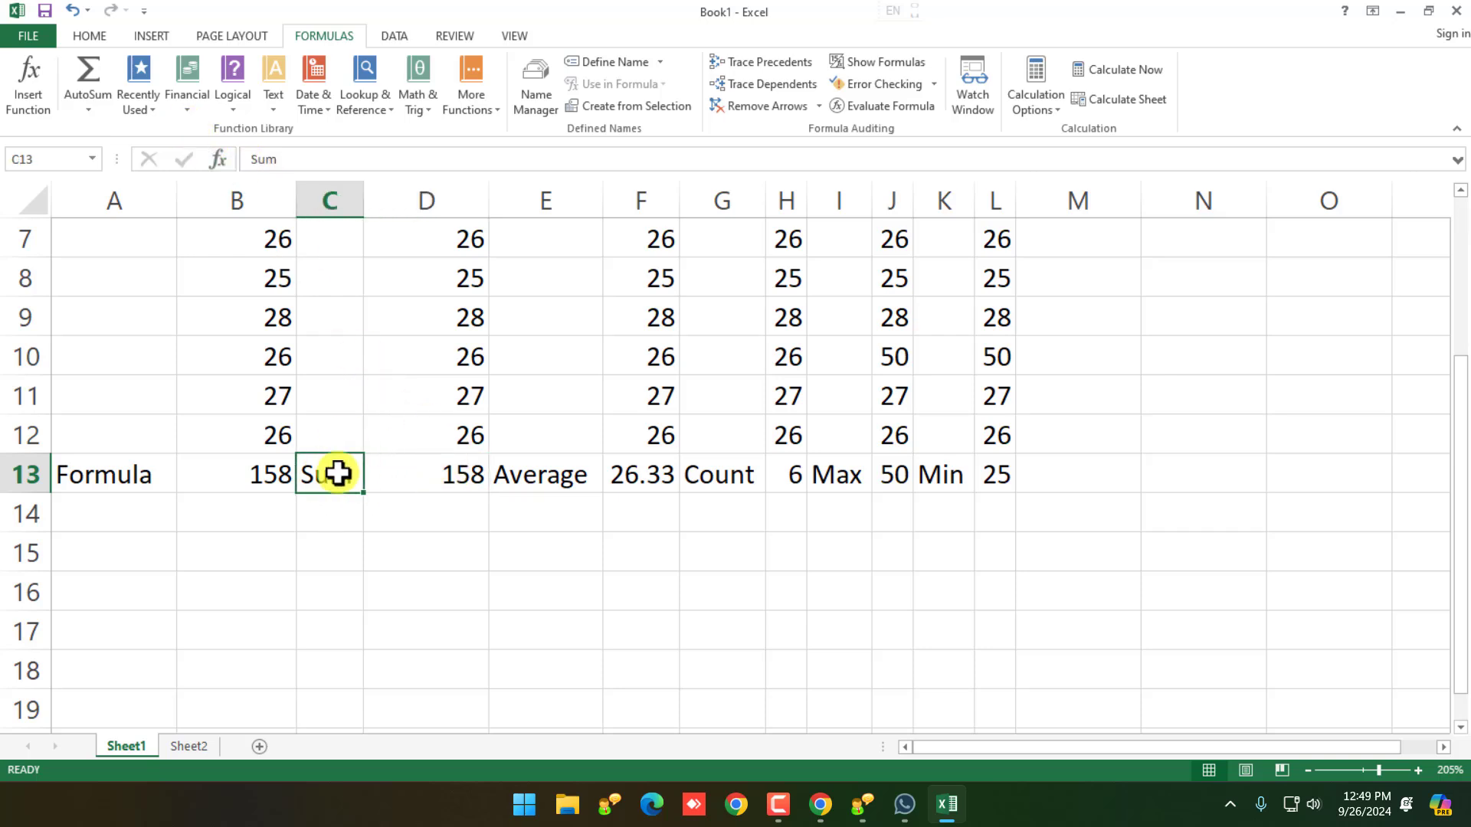
left_click(542, 481)
left_click(705, 475)
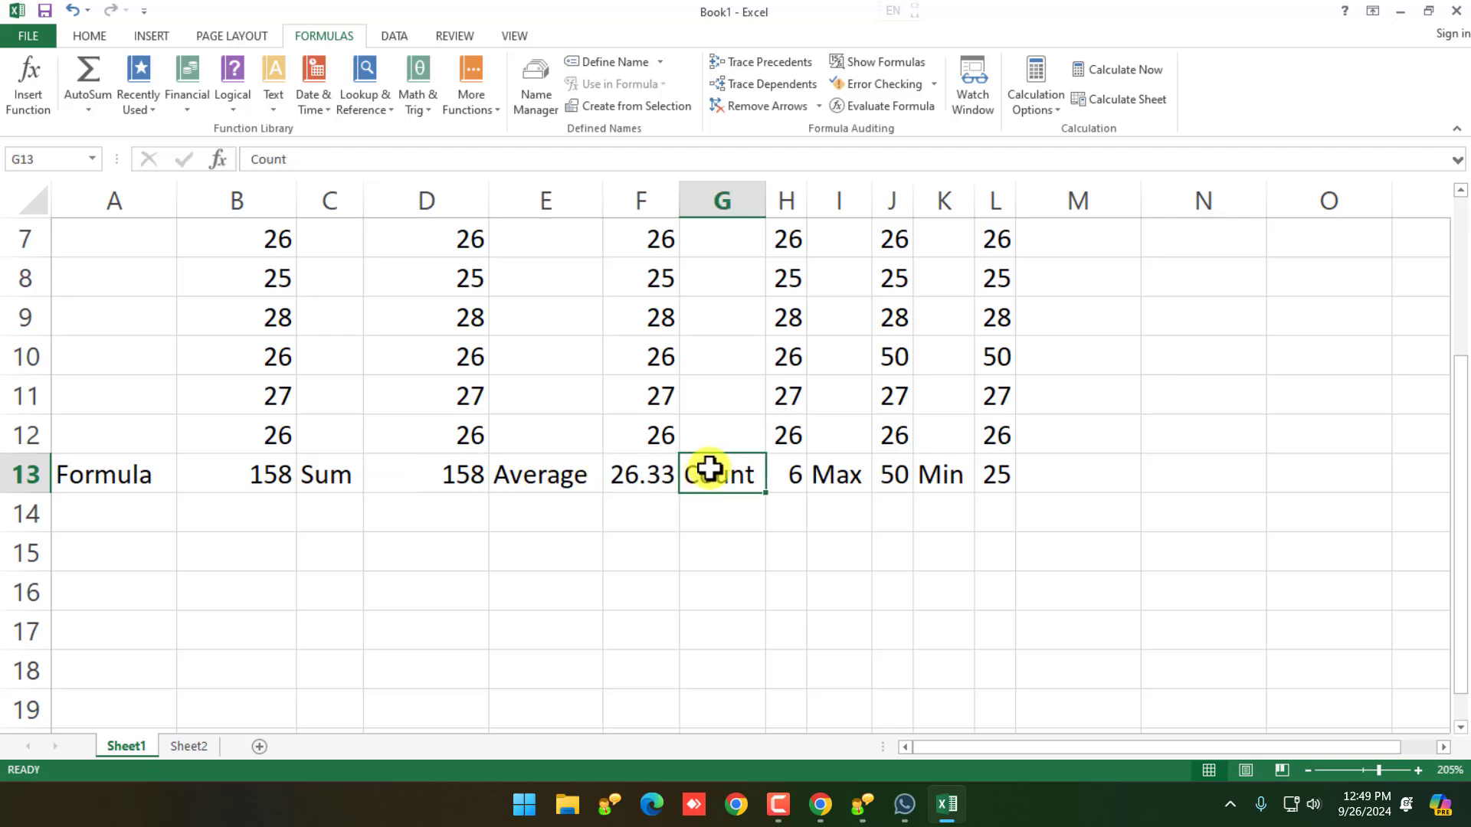
left_click(837, 482)
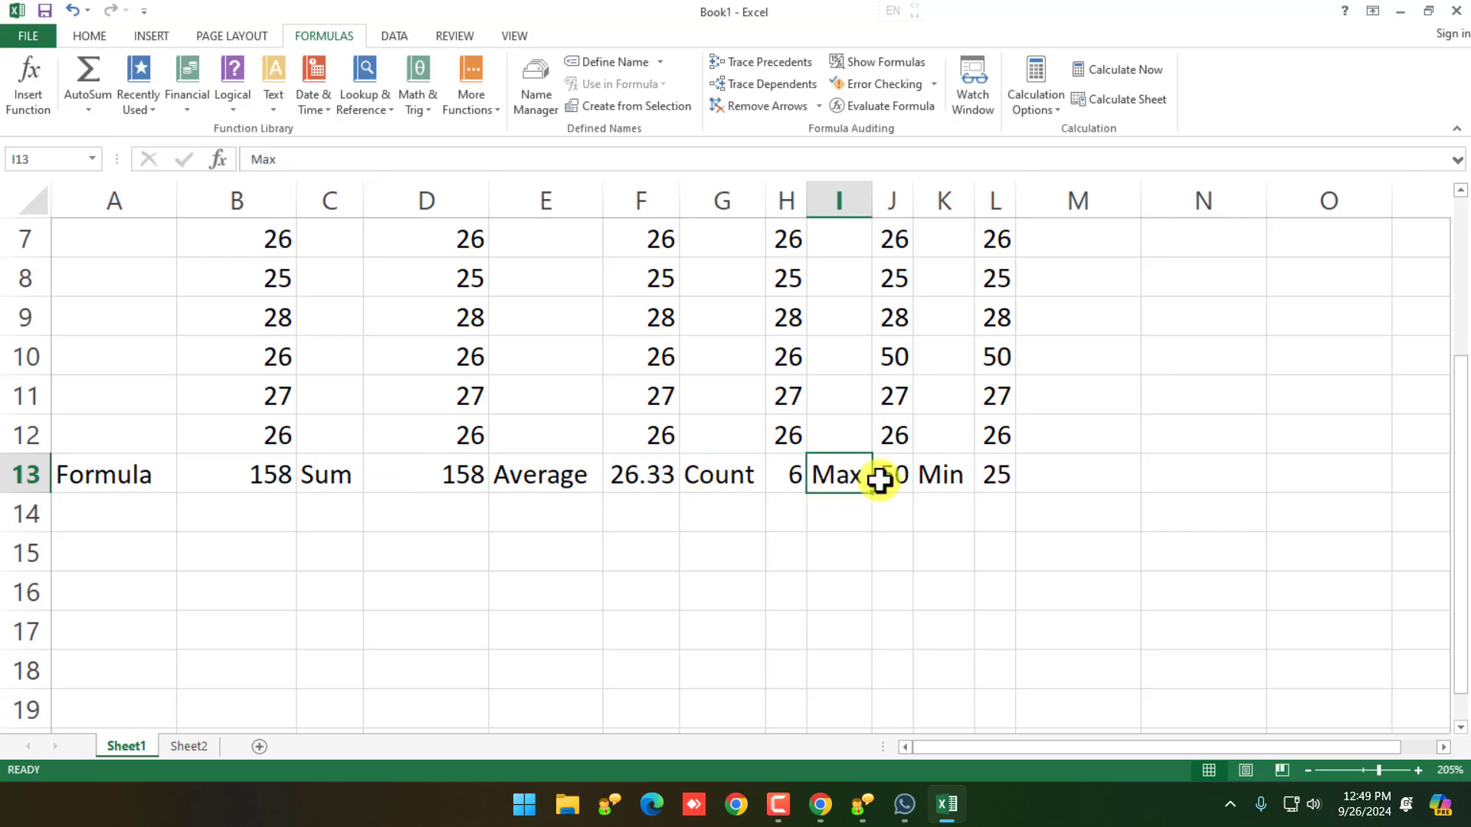
left_click(948, 479)
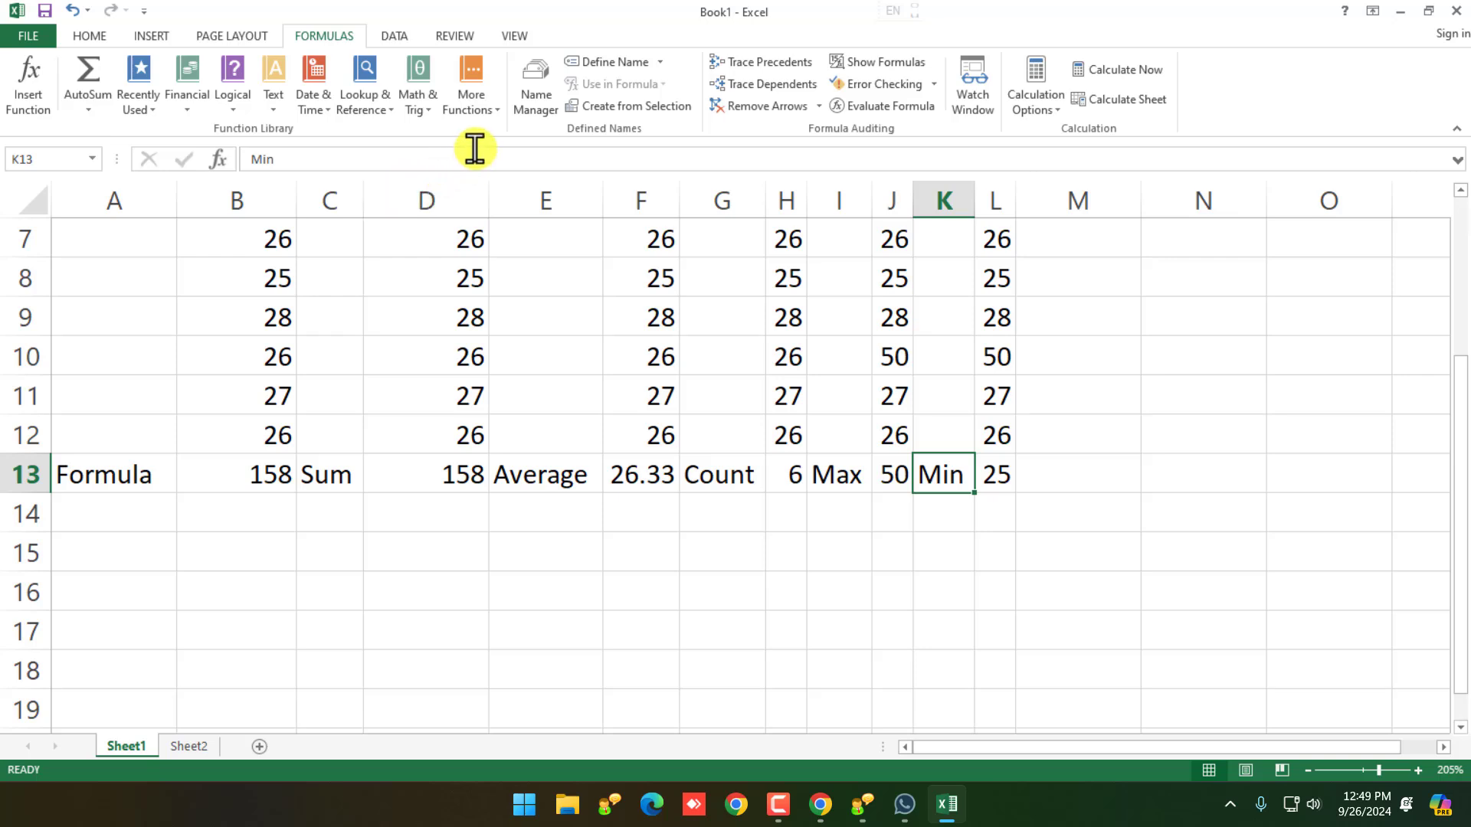
Step: Review the Math & Trig, Lookup & Reference, Date & Time and Text categories of the function library
left_click(481, 111)
left_click(426, 113)
left_click(425, 113)
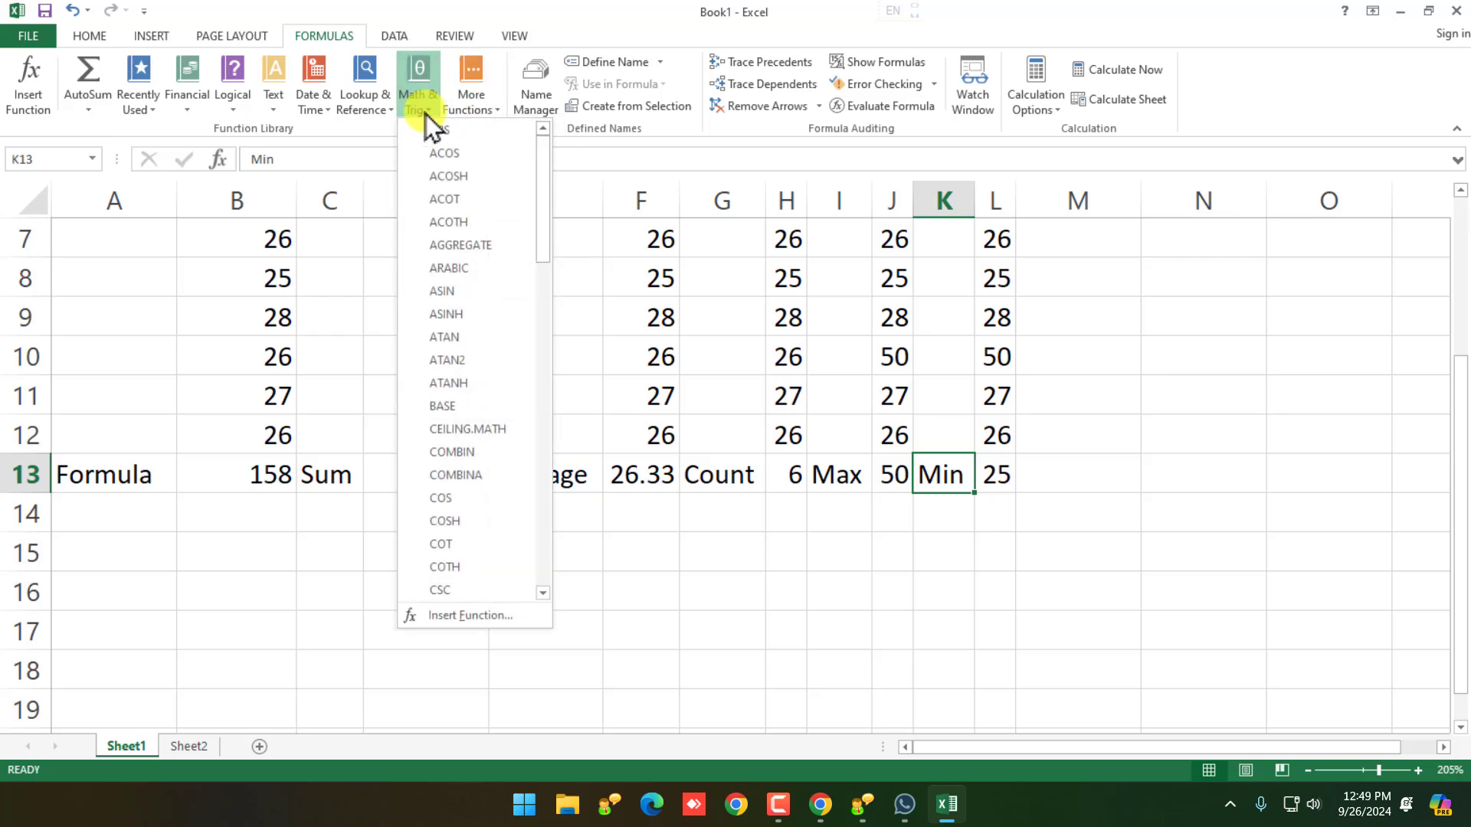
left_click(371, 113)
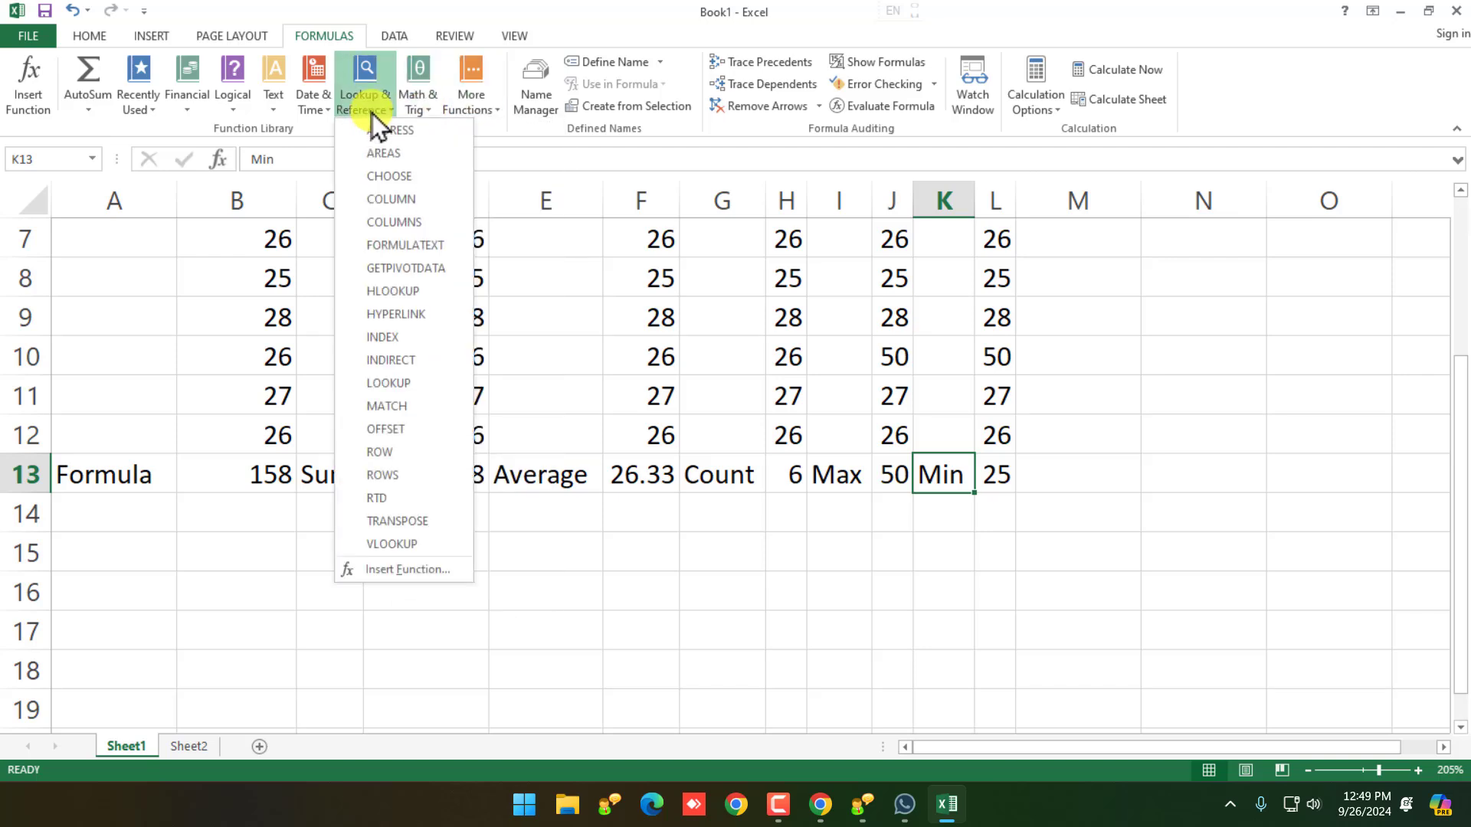
left_click(319, 109)
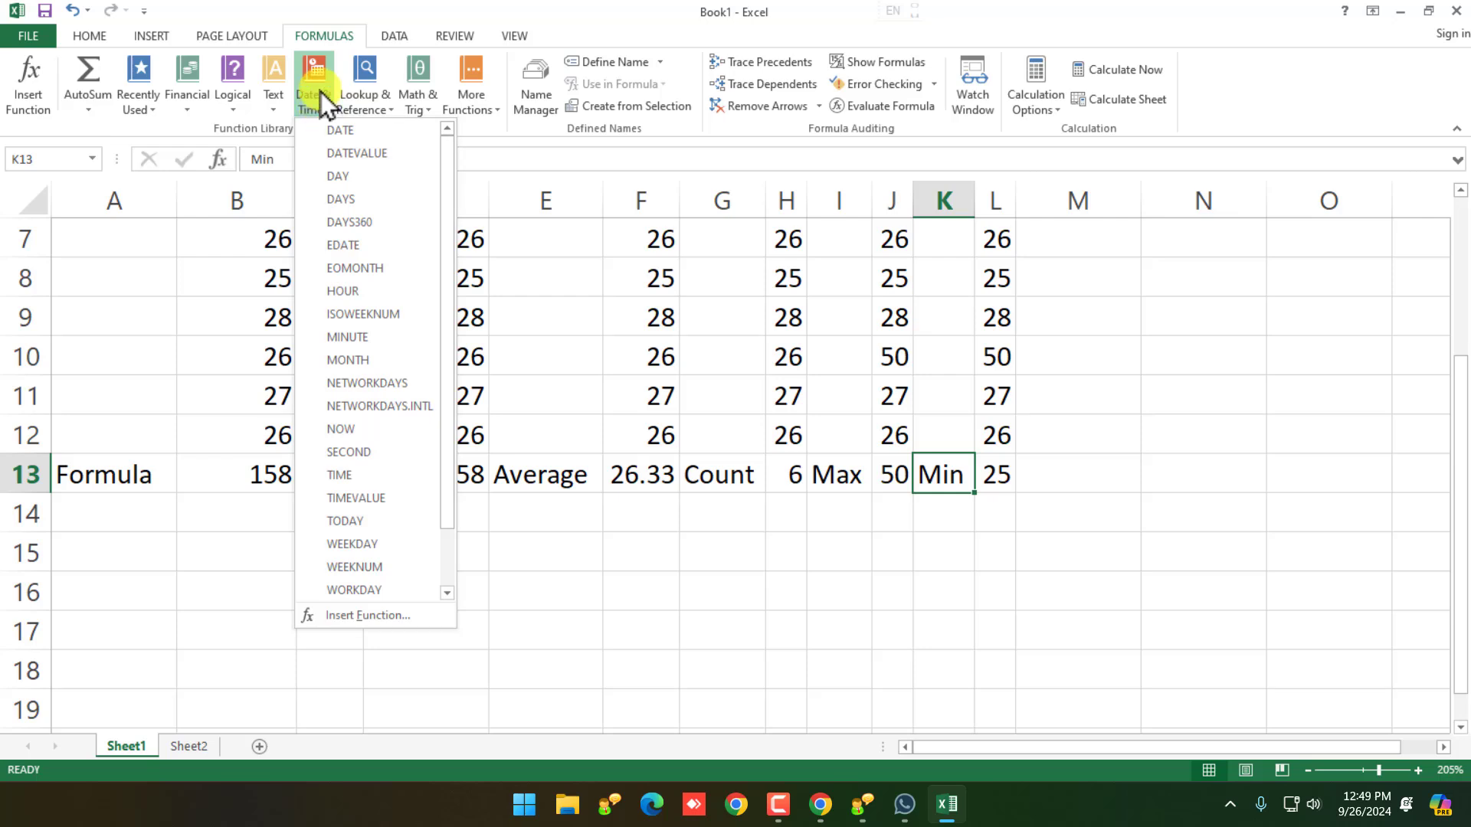
left_click(276, 111)
left_click(233, 111)
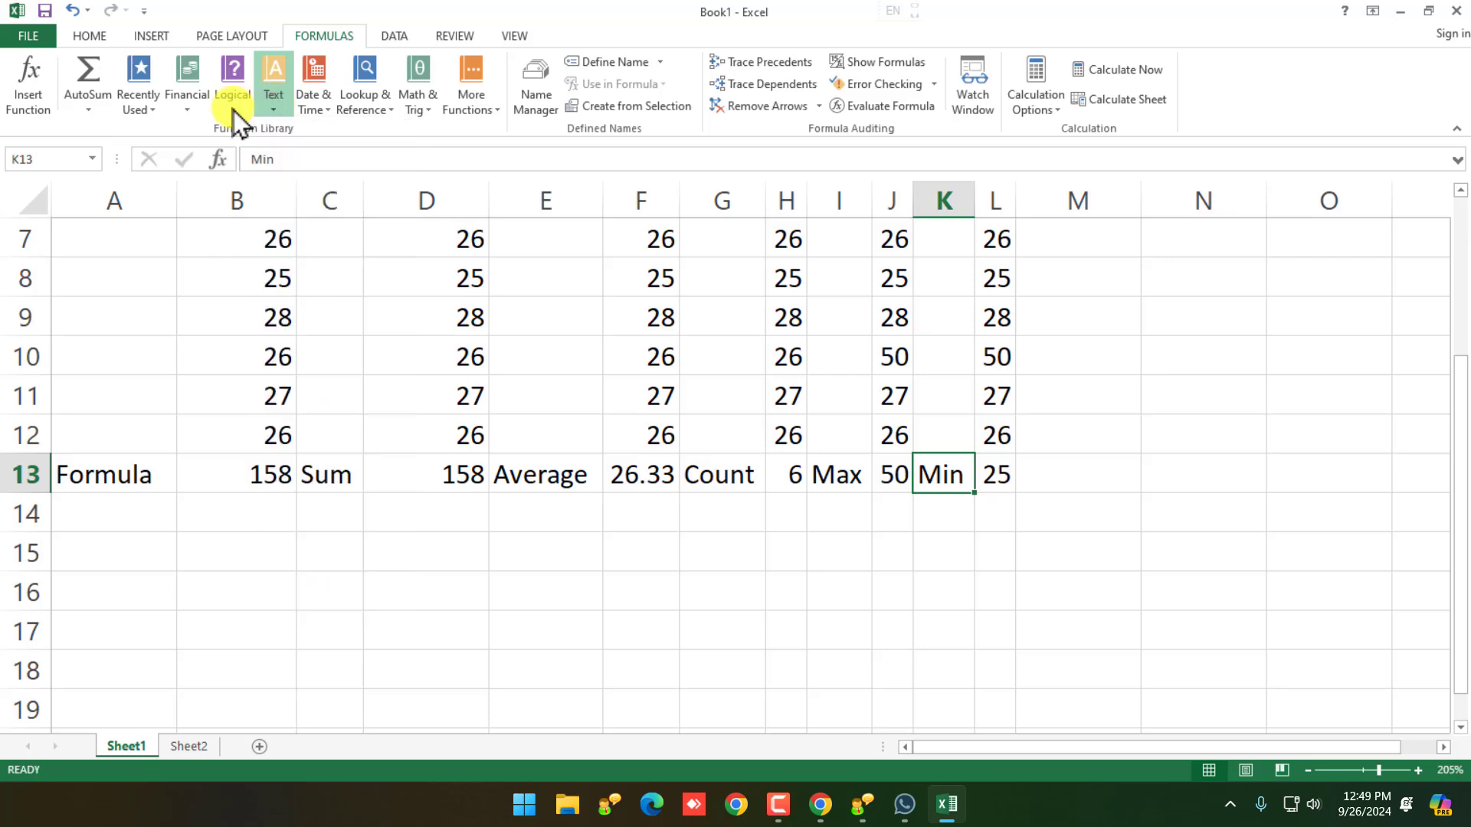
Step: Look through the list of Financial functions and close it without inserting one
left_click(180, 110)
scroll(269, 404, "down", 10)
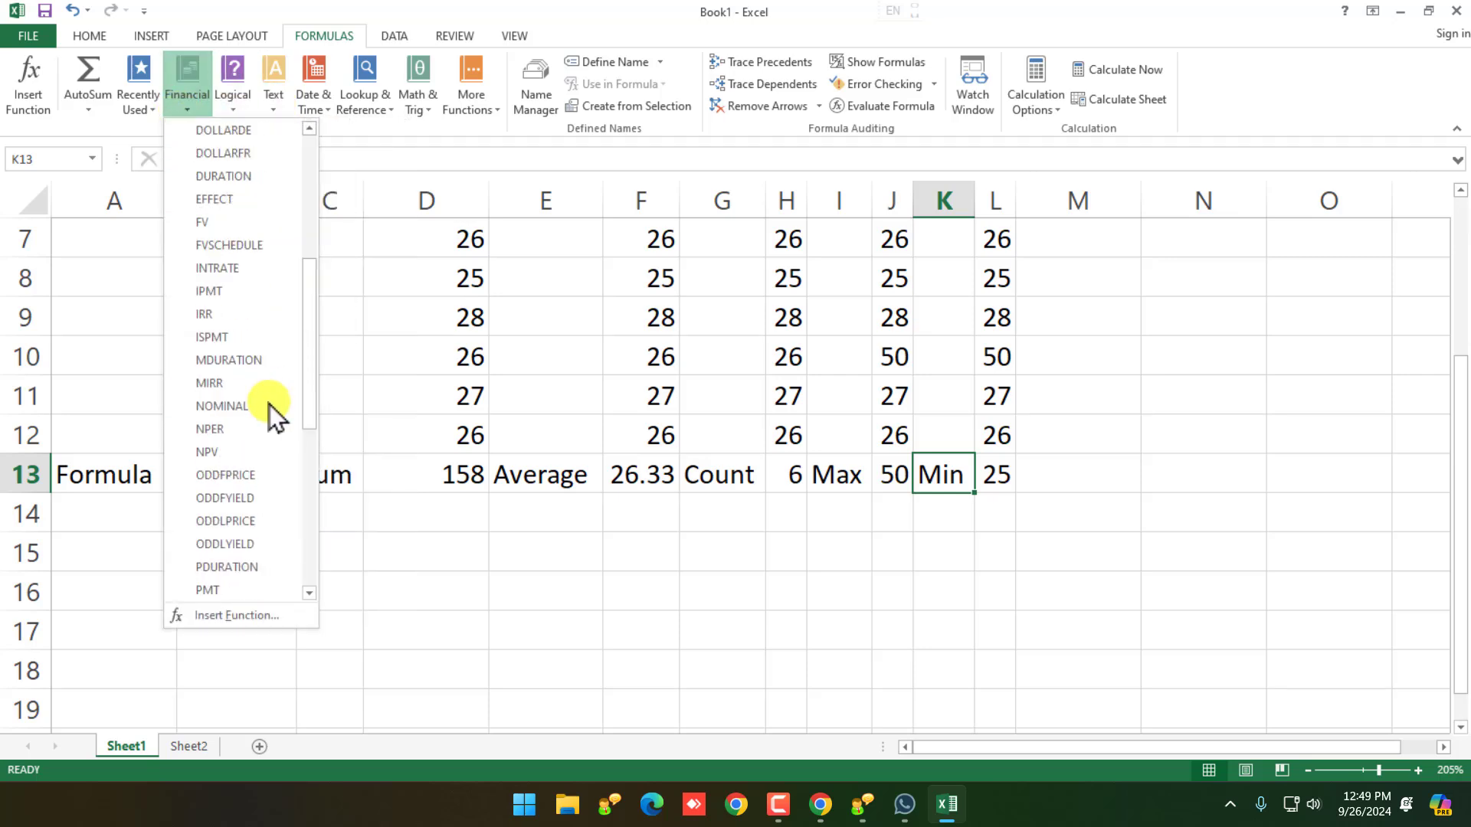
scroll(266, 415, "up", 8)
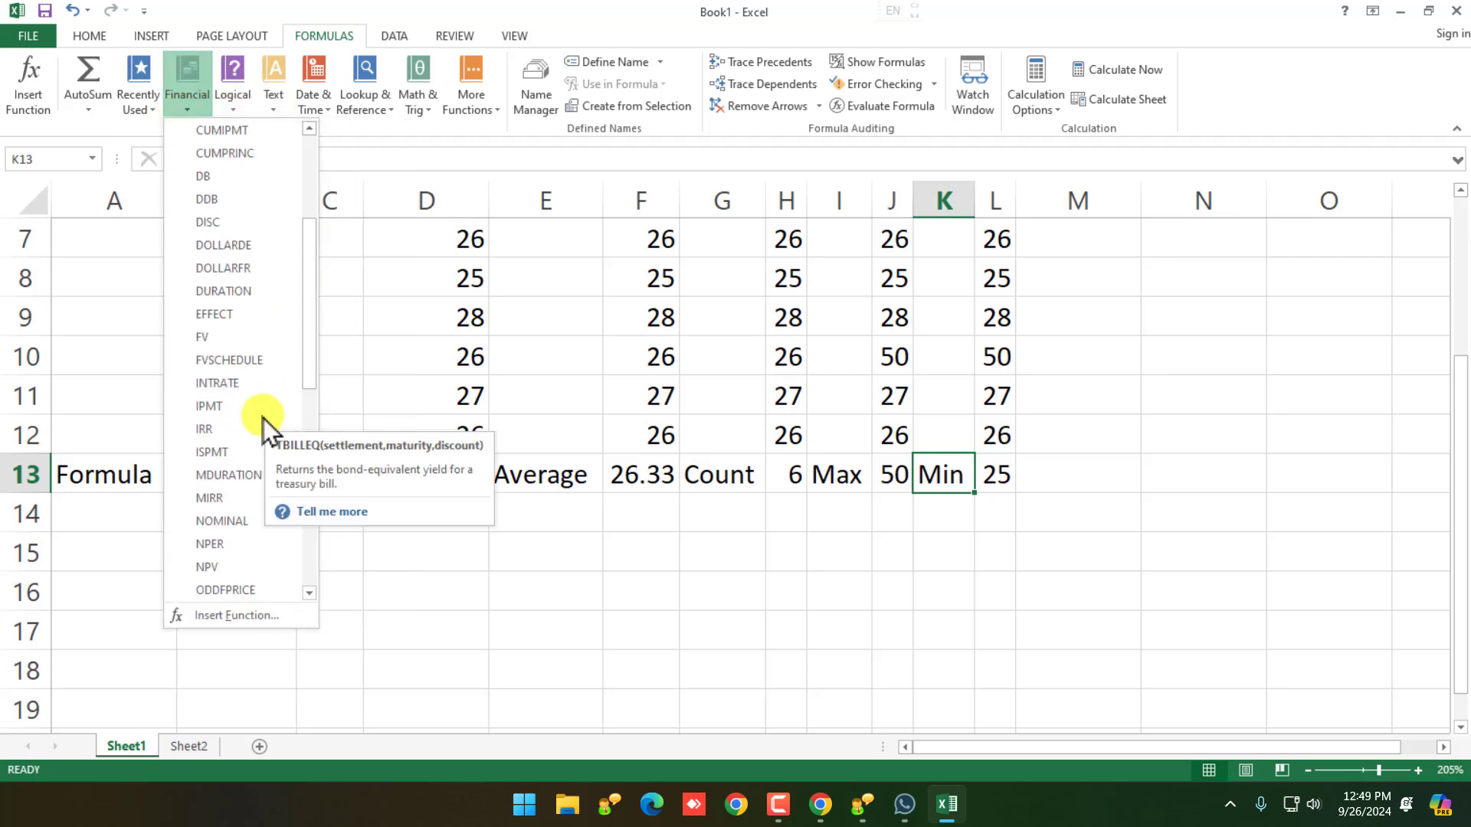
scroll(266, 324, "down", 2)
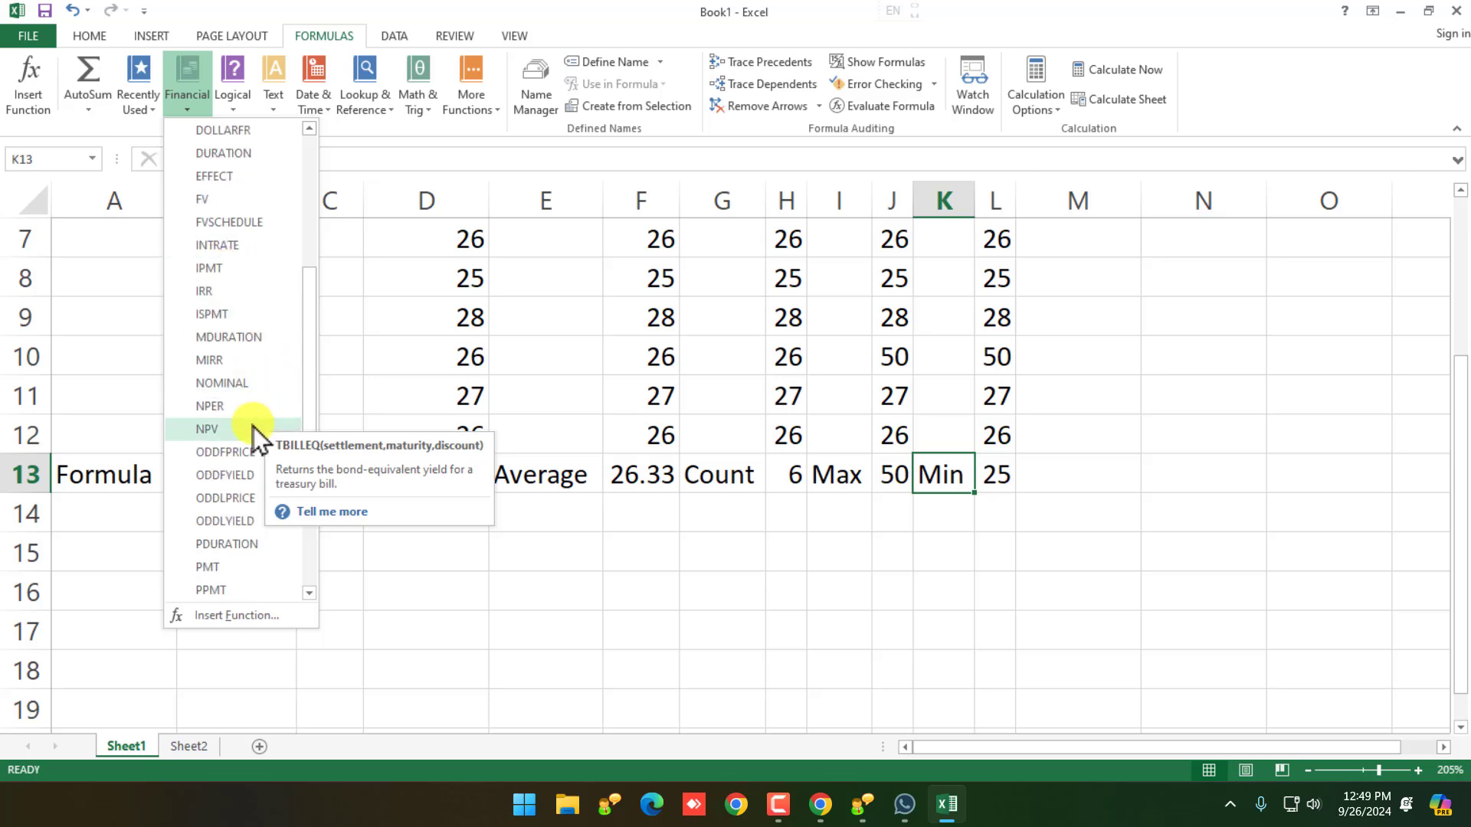
scroll(252, 426, "down", 6)
left_click(573, 550)
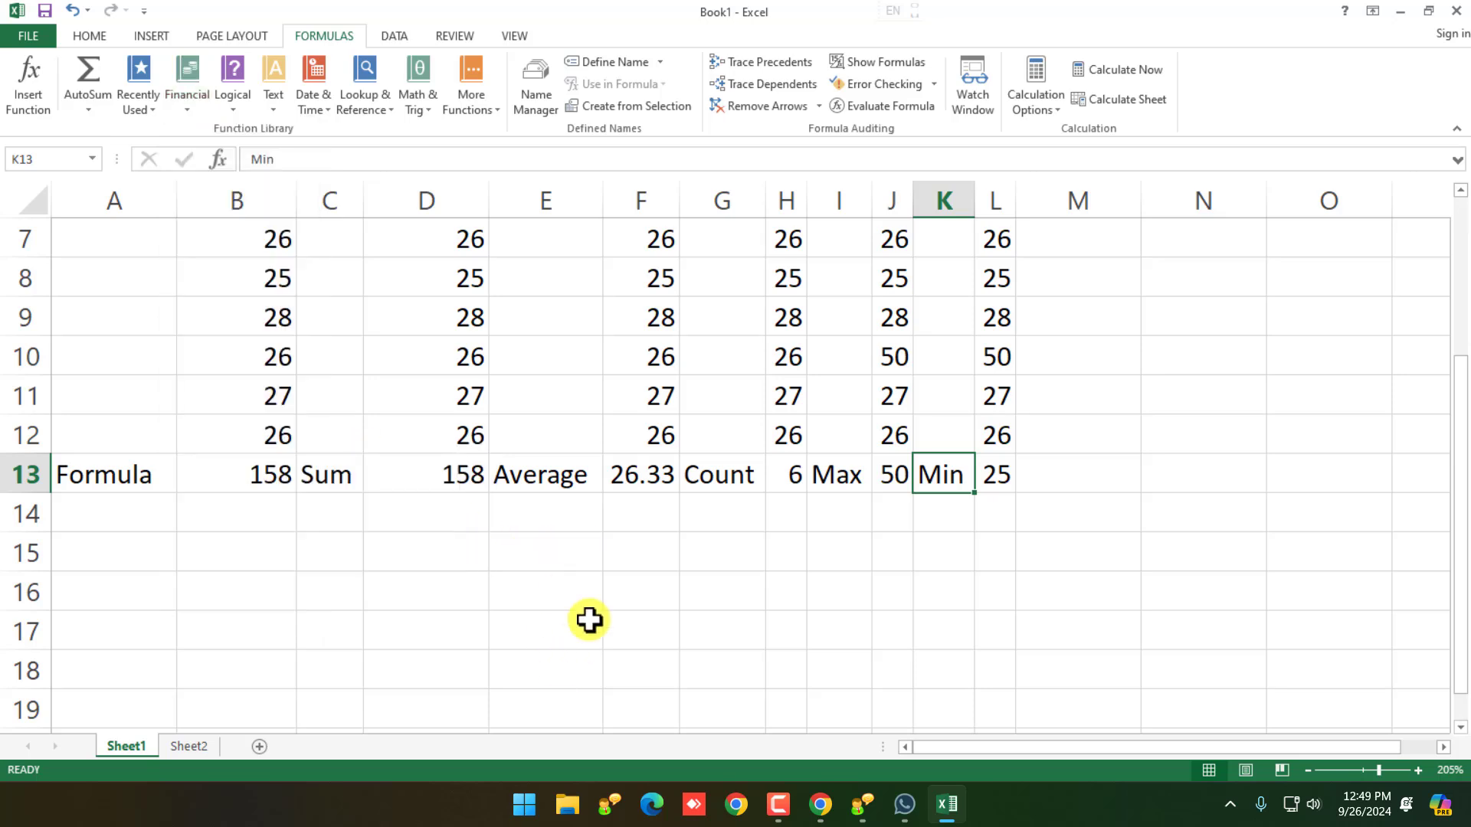
scroll(587, 621, "up", 2)
left_click(242, 35)
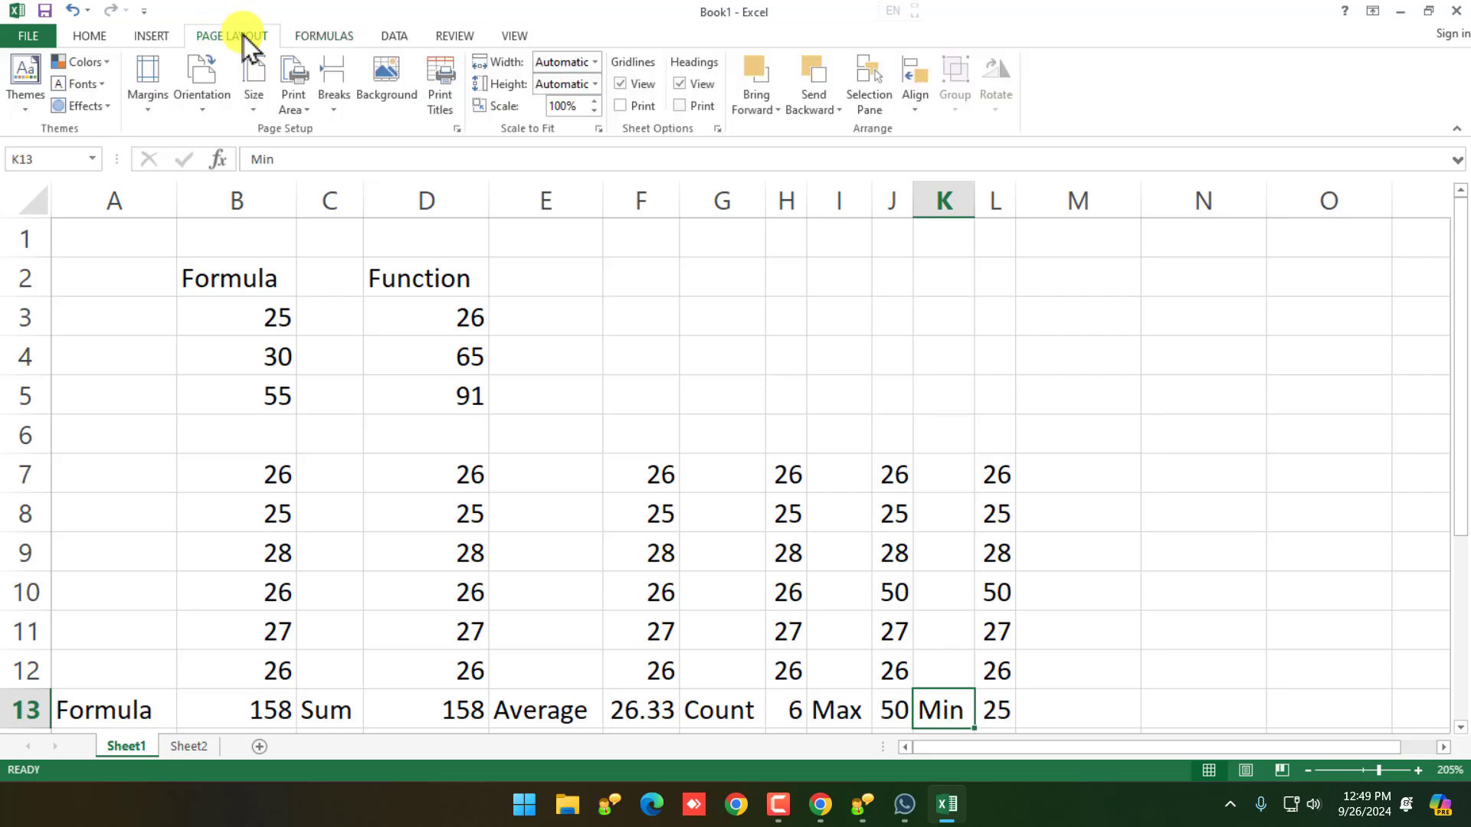
left_click(152, 35)
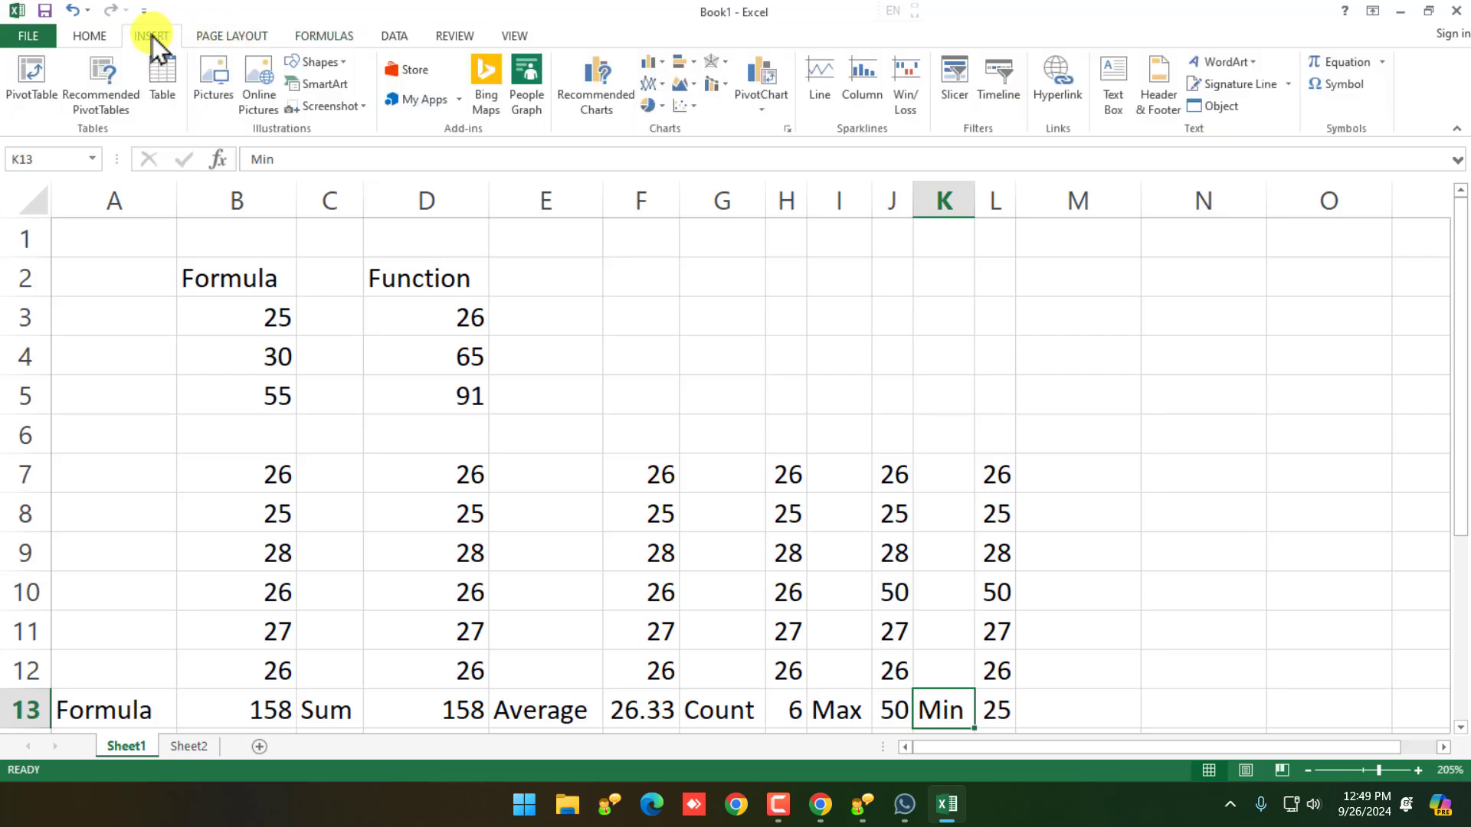
left_click(107, 37)
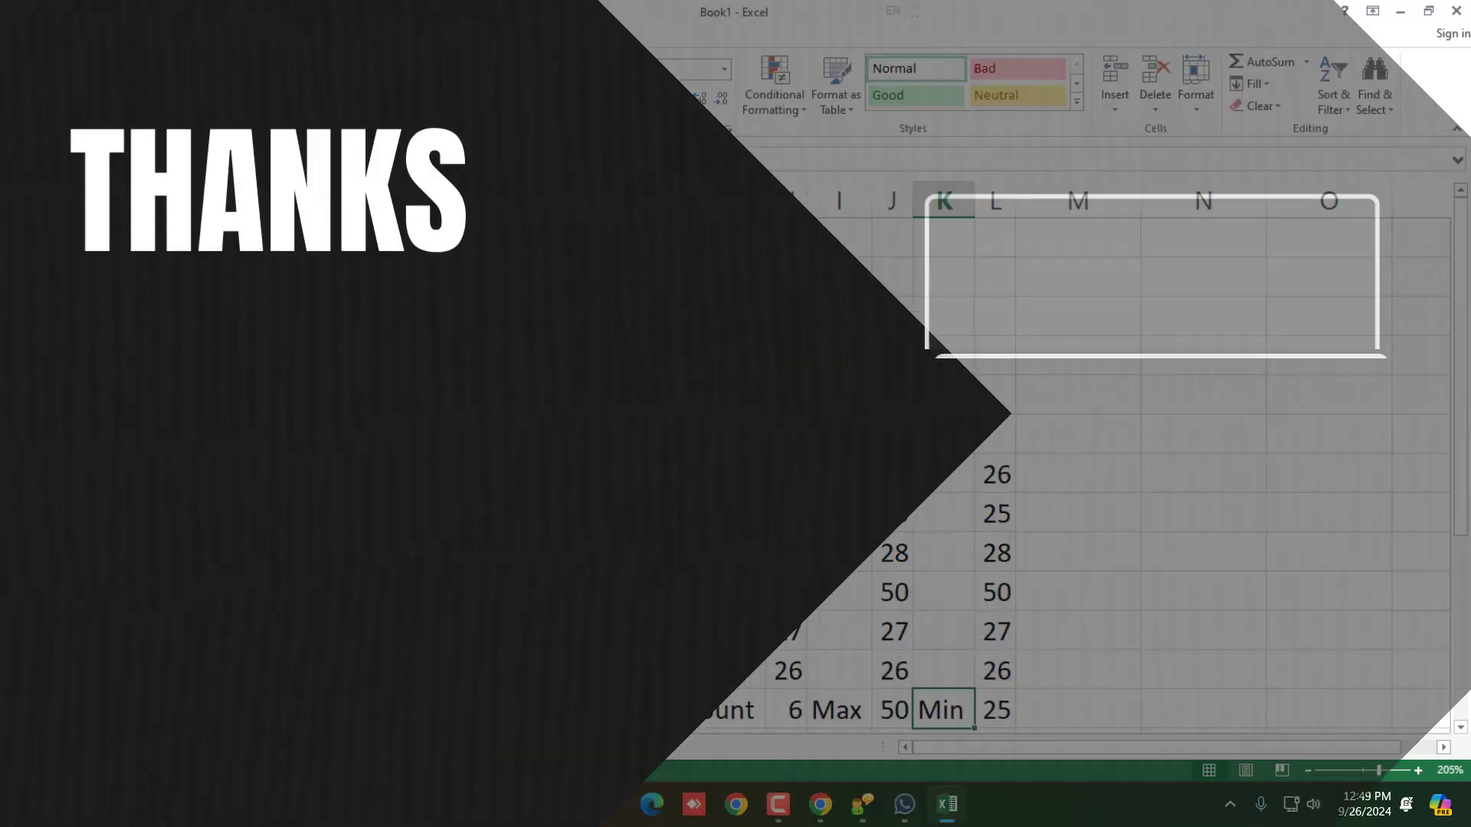